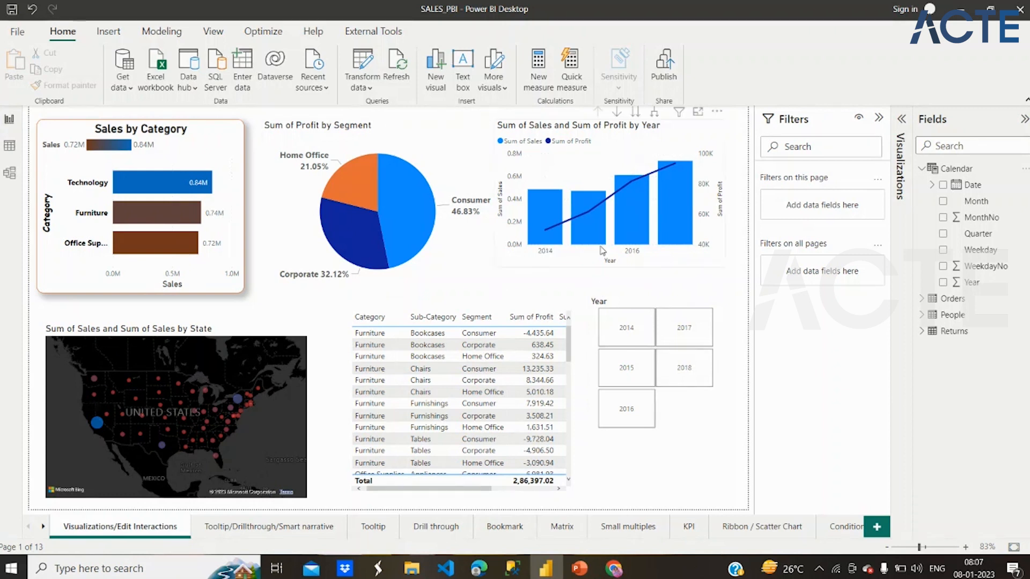
# - Filter the Sum of Sales and Sum of Profit by Year chart with basic filtering on Date - Year, keeping 2014 and 2015
pyautogui.click(670, 263)
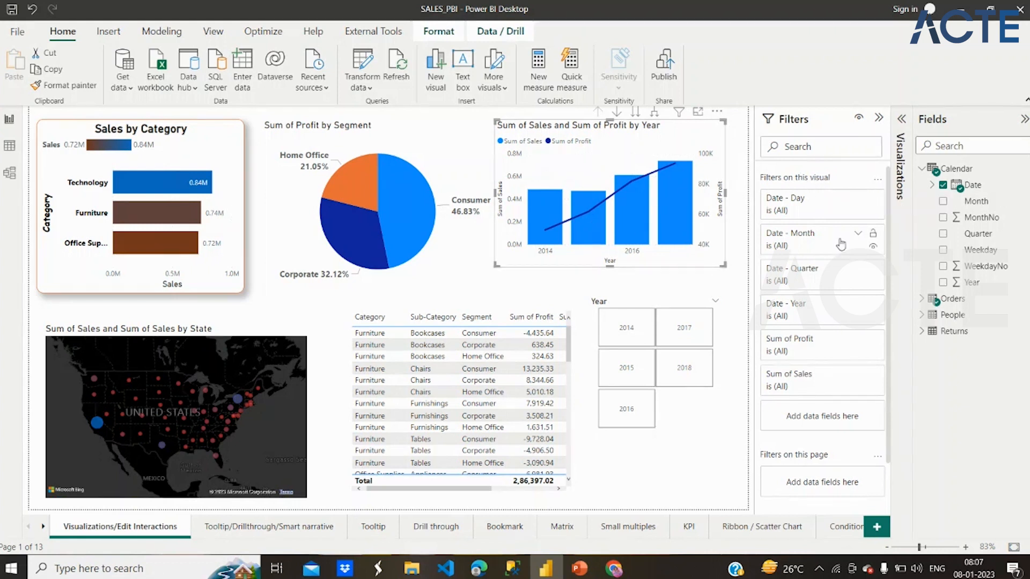
pyautogui.click(859, 305)
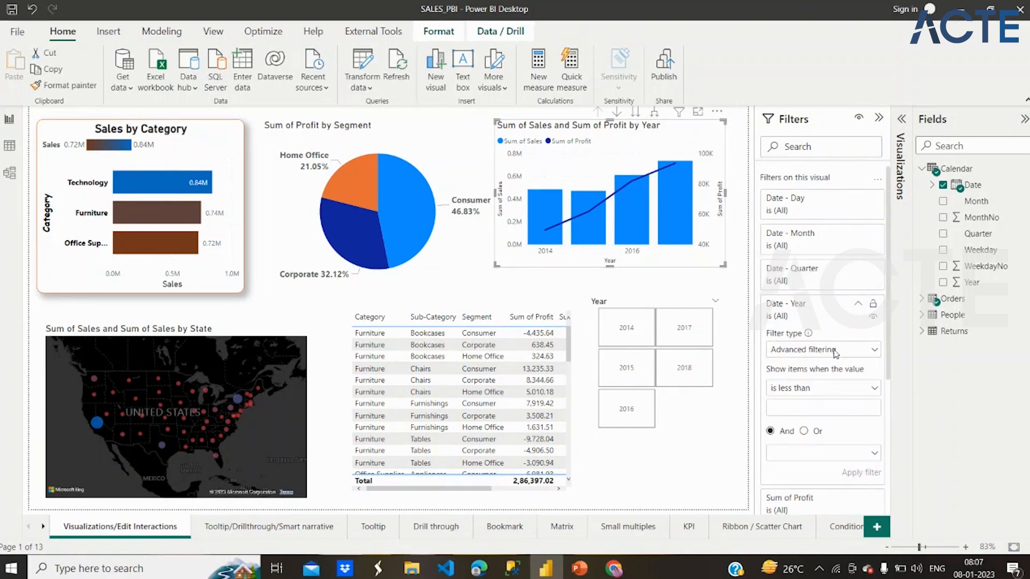
pyautogui.click(834, 352)
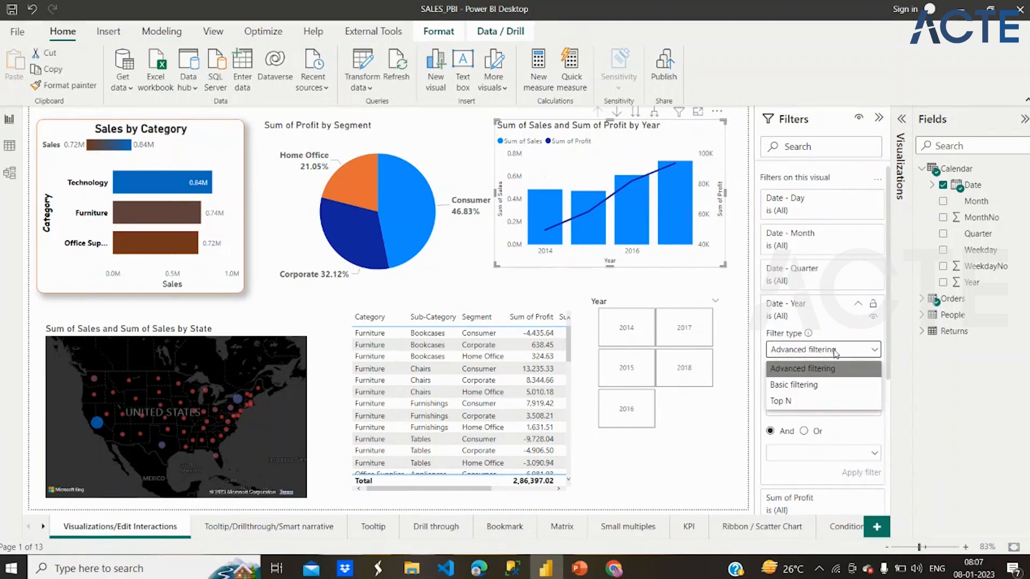
pyautogui.click(802, 386)
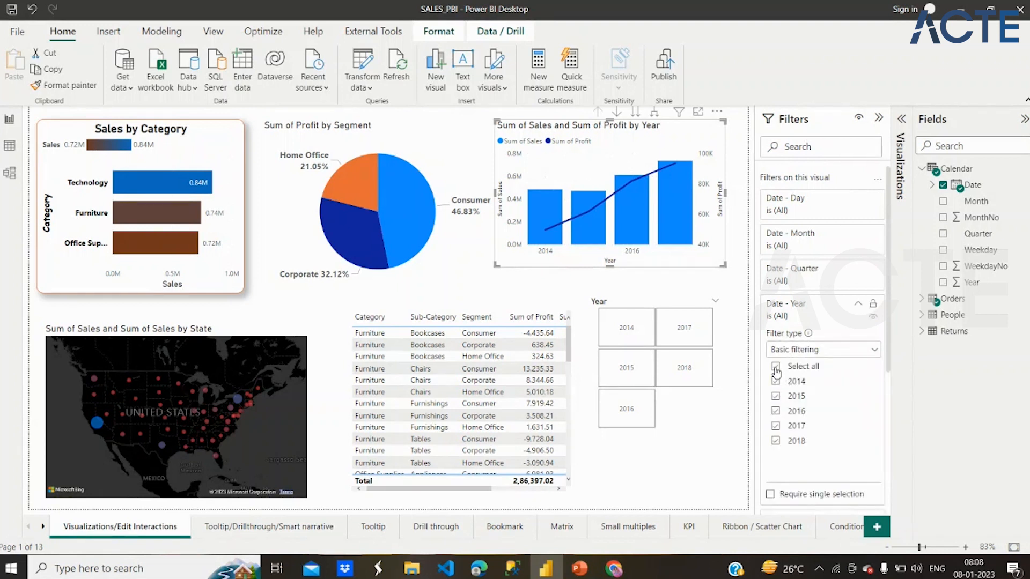
pyautogui.click(776, 381)
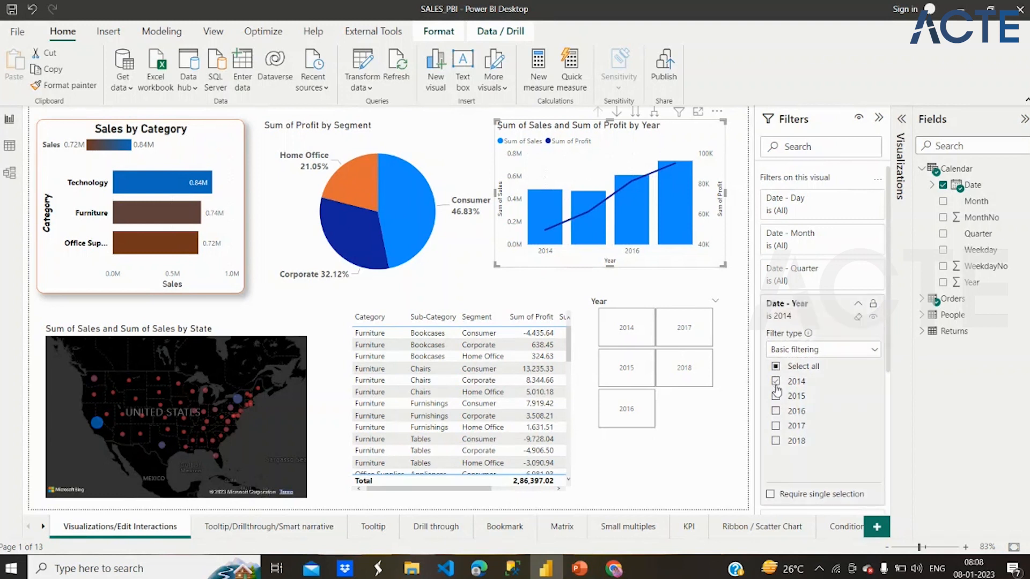
pyautogui.click(775, 396)
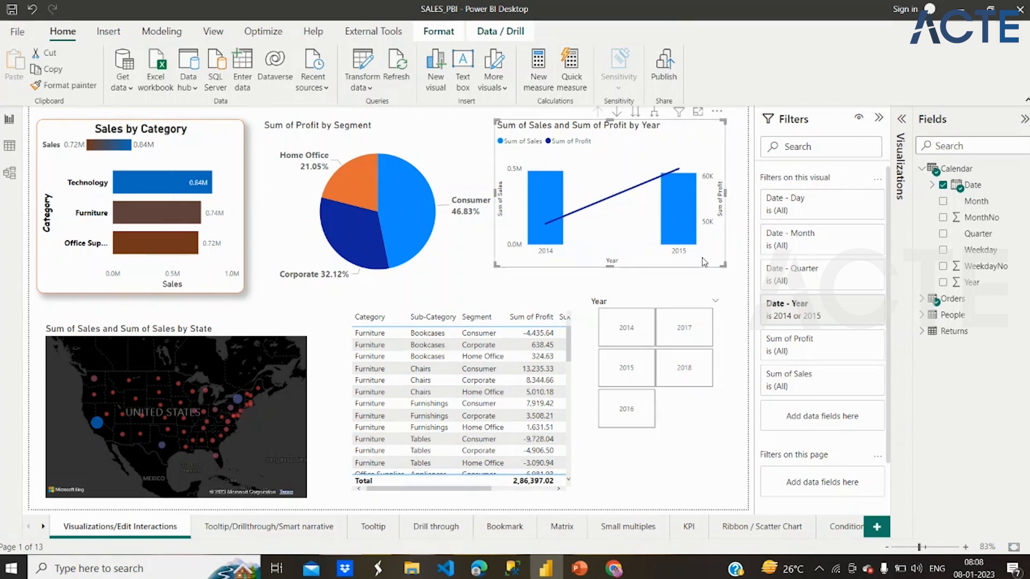
pyautogui.click(879, 119)
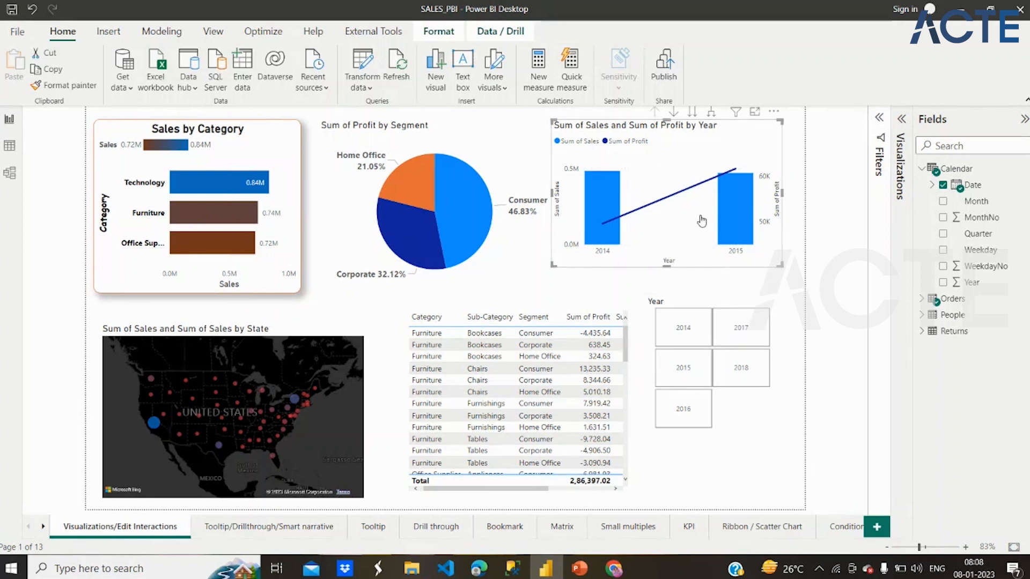
# - Add the Calendar table's Year field as a filter on this page and set its filter type to Basic filtering
pyautogui.click(879, 119)
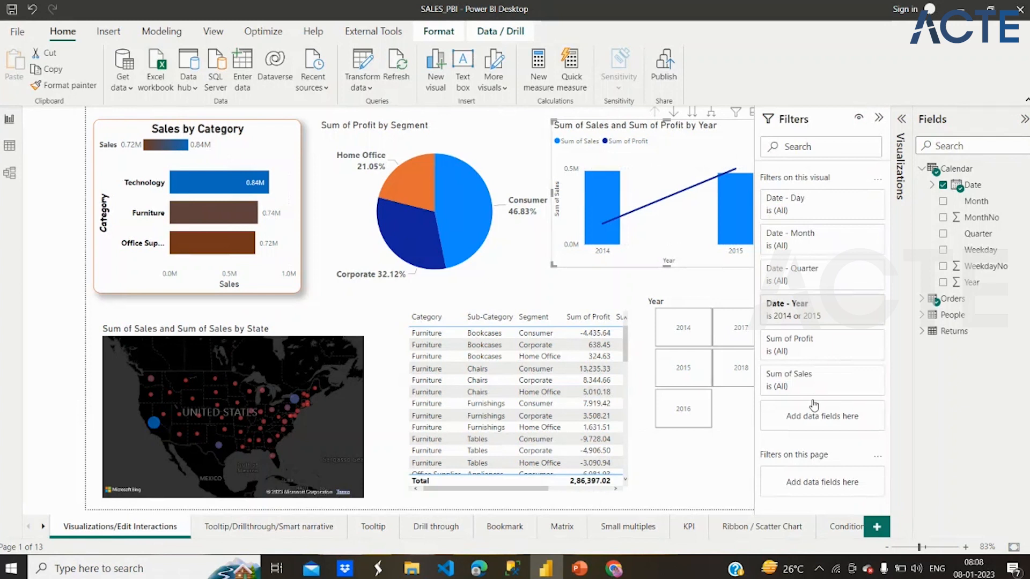
pyautogui.scroll(-2, 813, 404)
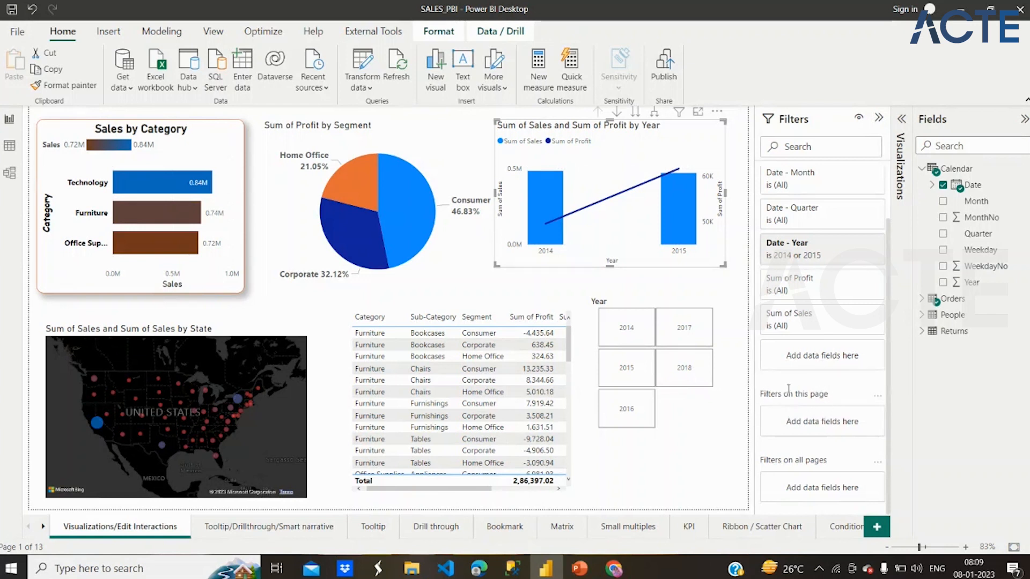
pyautogui.click(930, 186)
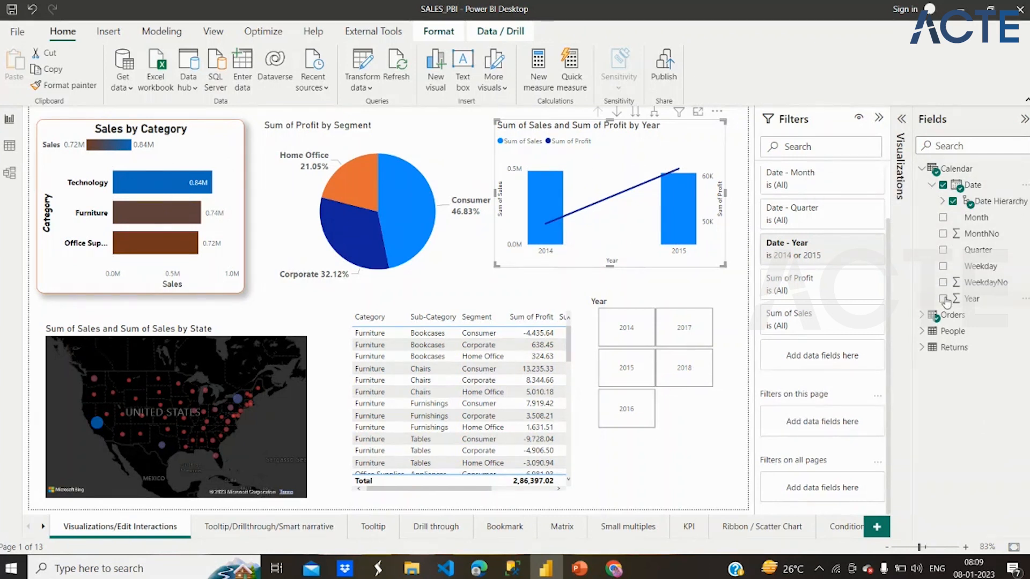
pyautogui.moveTo(945, 301); pyautogui.dragTo(833, 423)
pyautogui.scroll(-2, 836, 429)
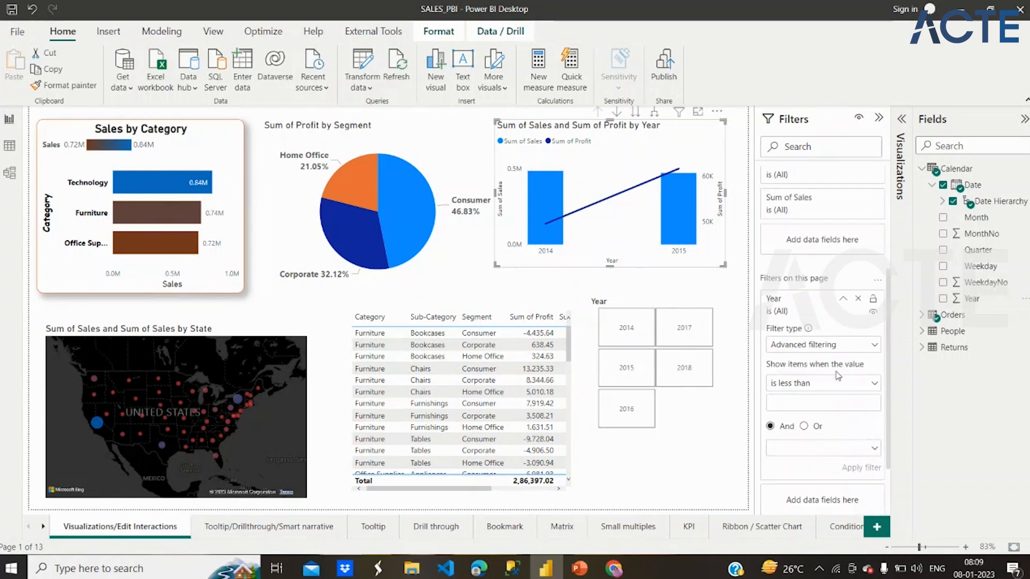
pyautogui.click(875, 345)
pyautogui.click(823, 381)
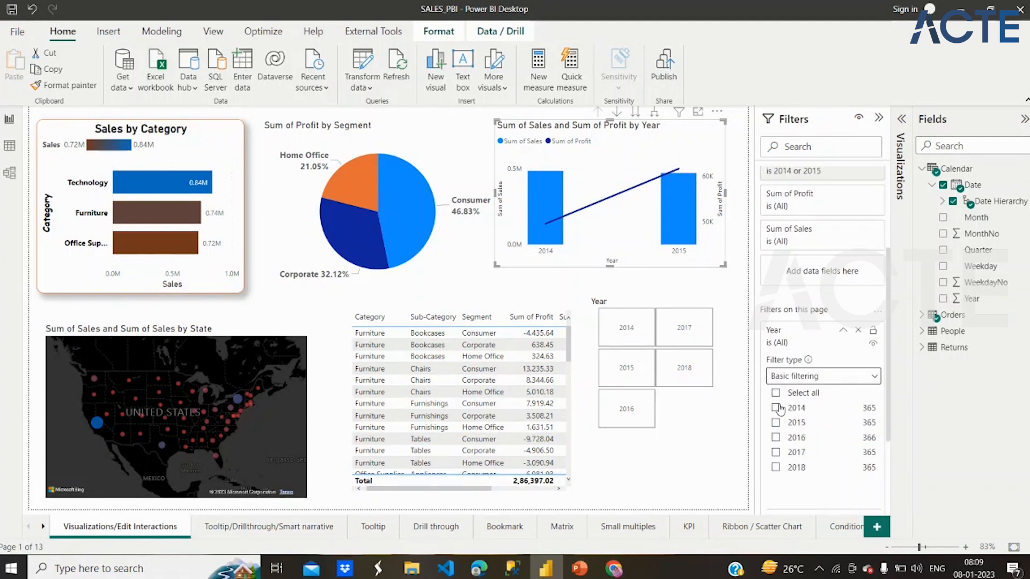
# - Apply the page-level Year filter to 2014, extend it to 2015, and leave only 2015 selected
pyautogui.click(776, 409)
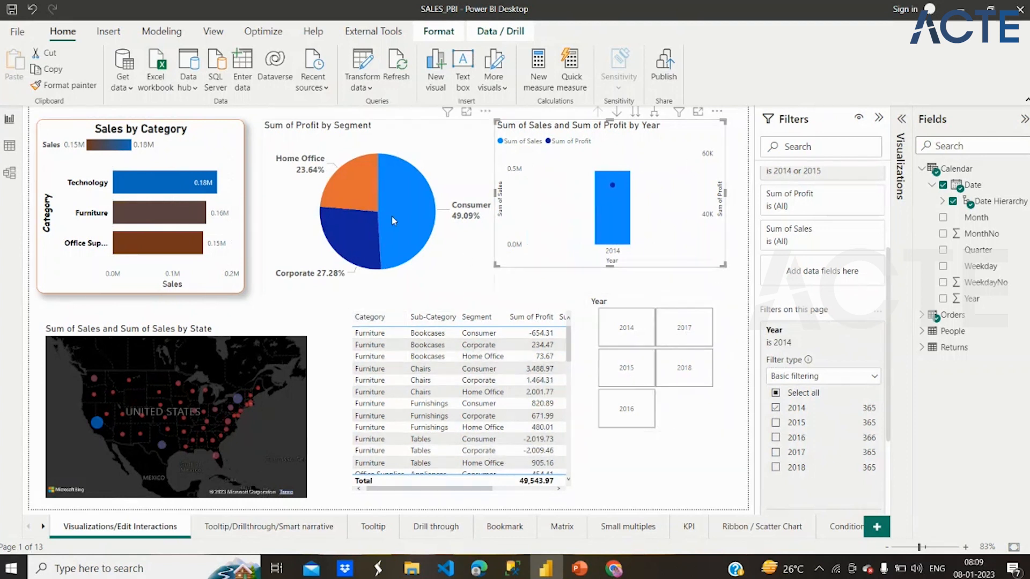
pyautogui.click(776, 424)
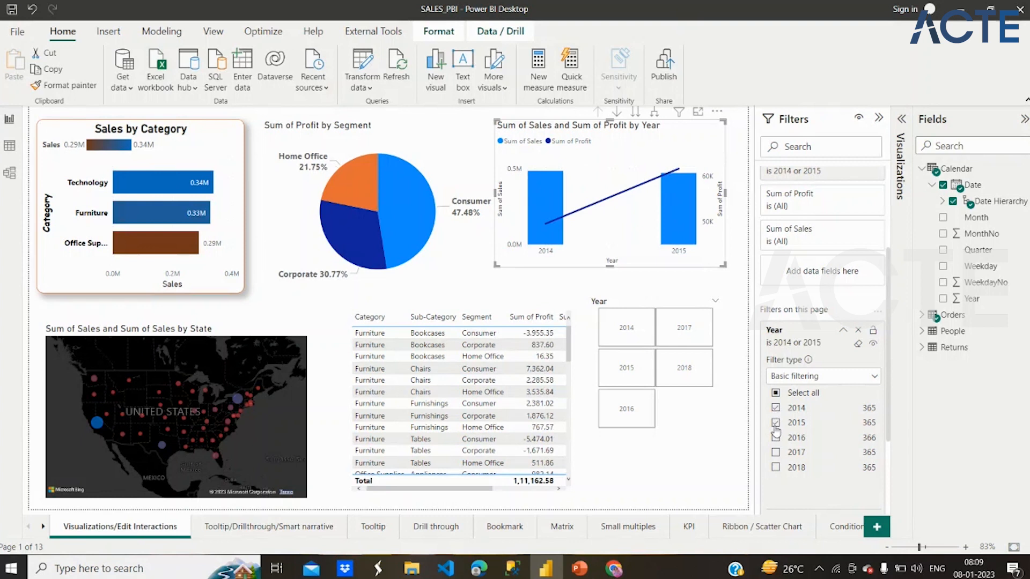
pyautogui.click(775, 407)
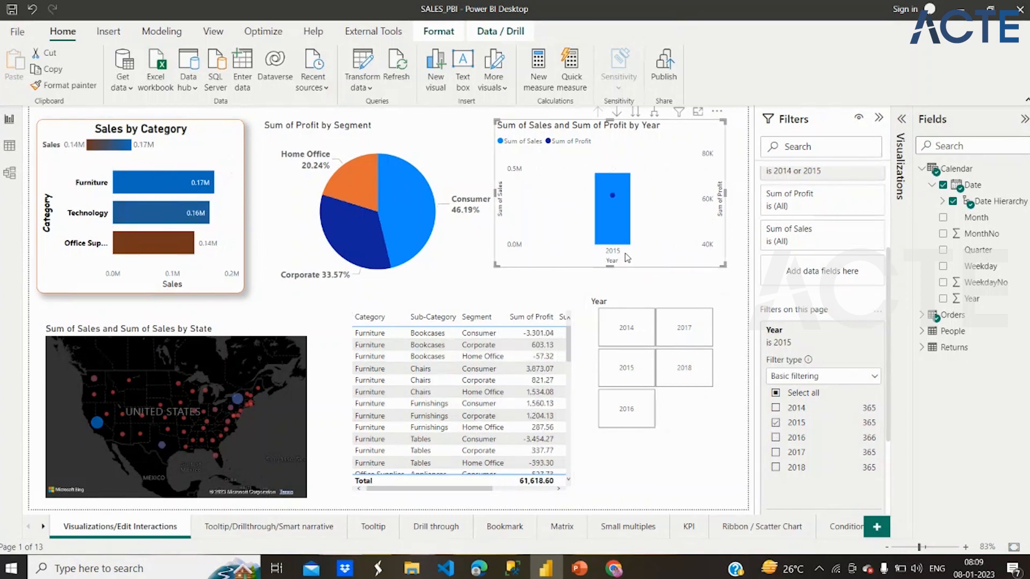
pyautogui.click(646, 370)
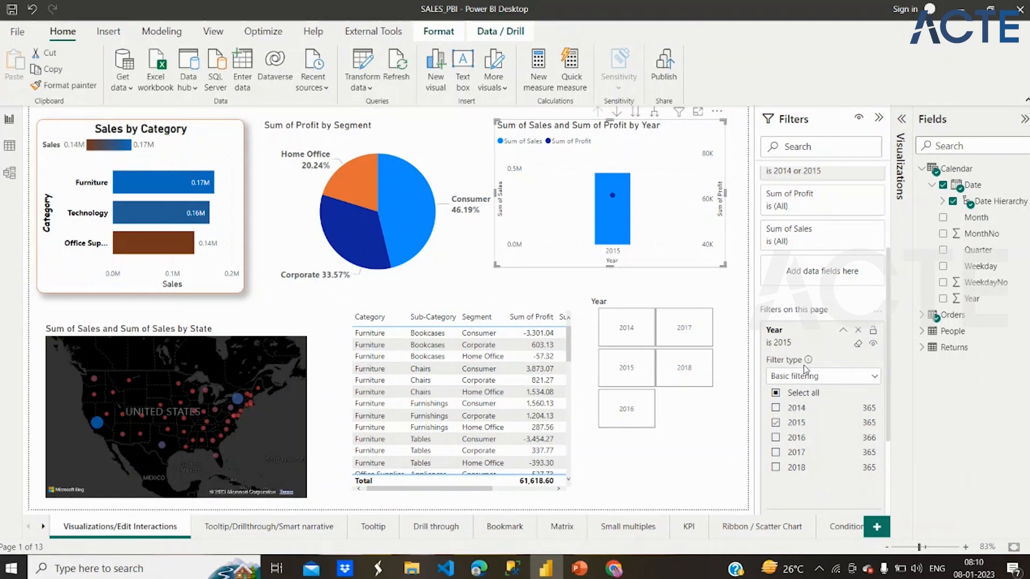
pyautogui.click(842, 333)
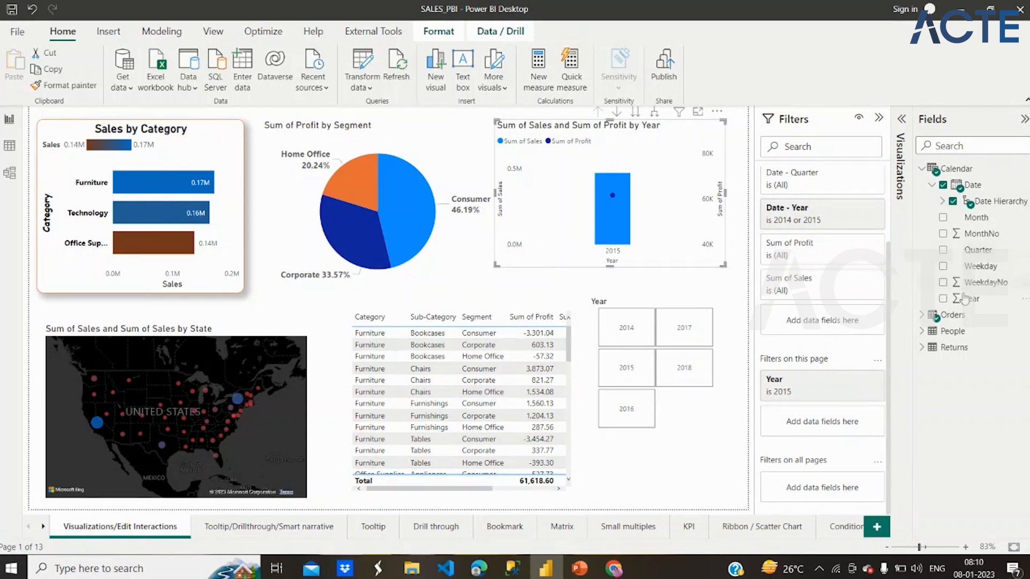
# - Add the Calendar table's Year field as a filter on all pages and set its filter type to Basic filtering
pyautogui.moveTo(965, 299); pyautogui.dragTo(820, 490)
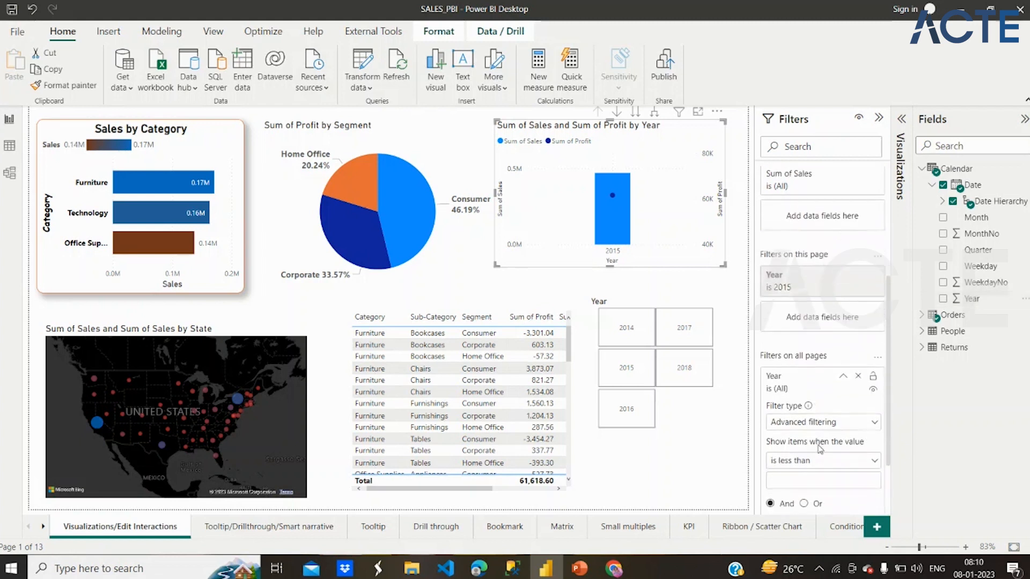
pyautogui.click(834, 421)
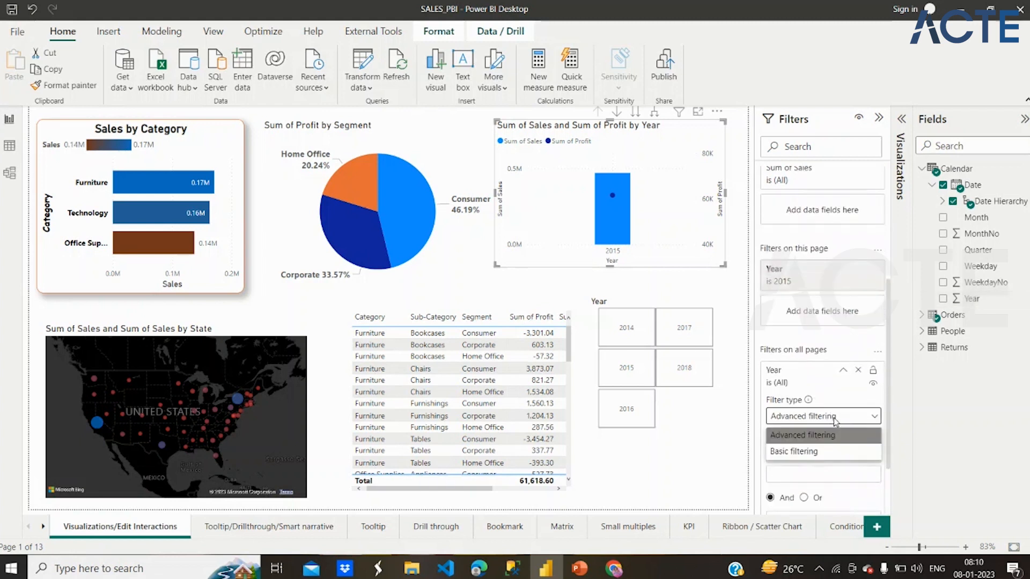
pyautogui.click(810, 451)
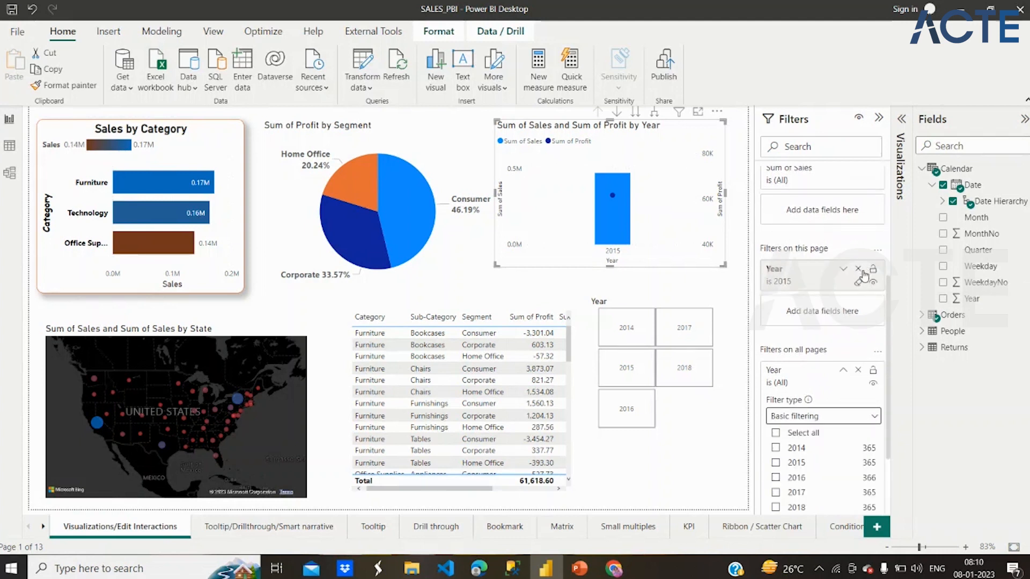
# - Clear the page-level Year filter and set the all-pages Year filter to 2016
pyautogui.click(858, 283)
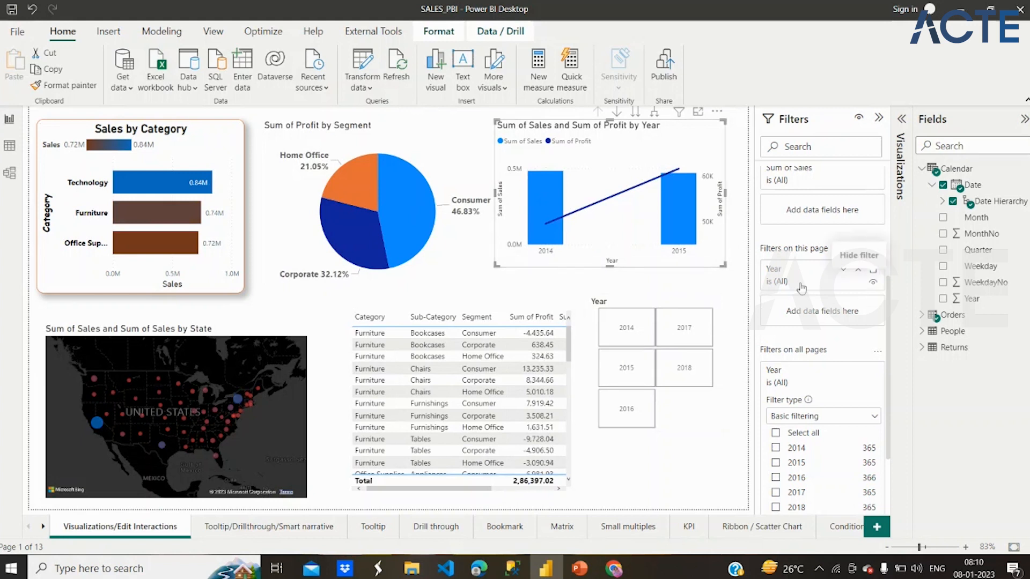
pyautogui.scroll(3, 801, 288)
pyautogui.scroll(-5, 801, 288)
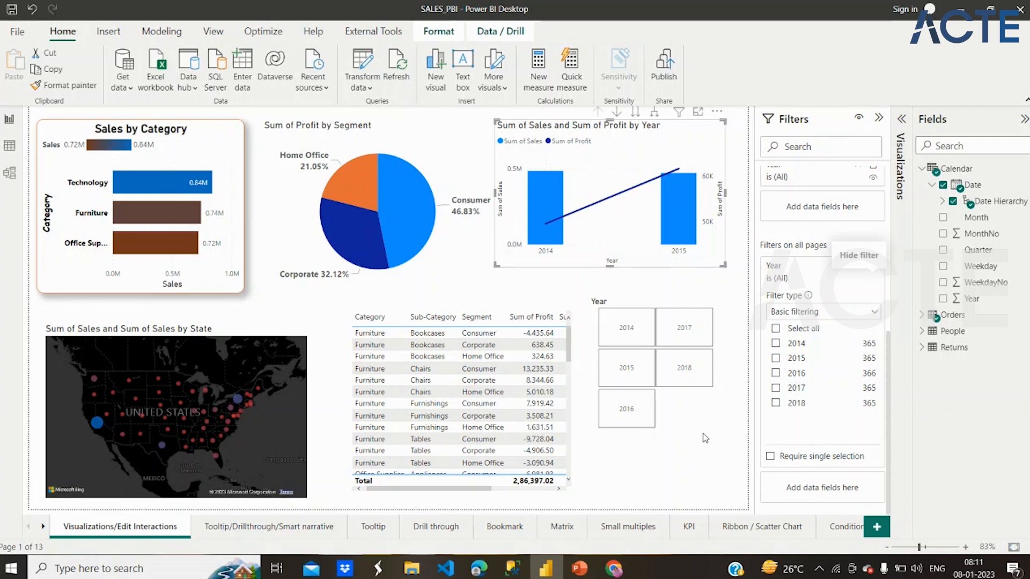
pyautogui.click(776, 373)
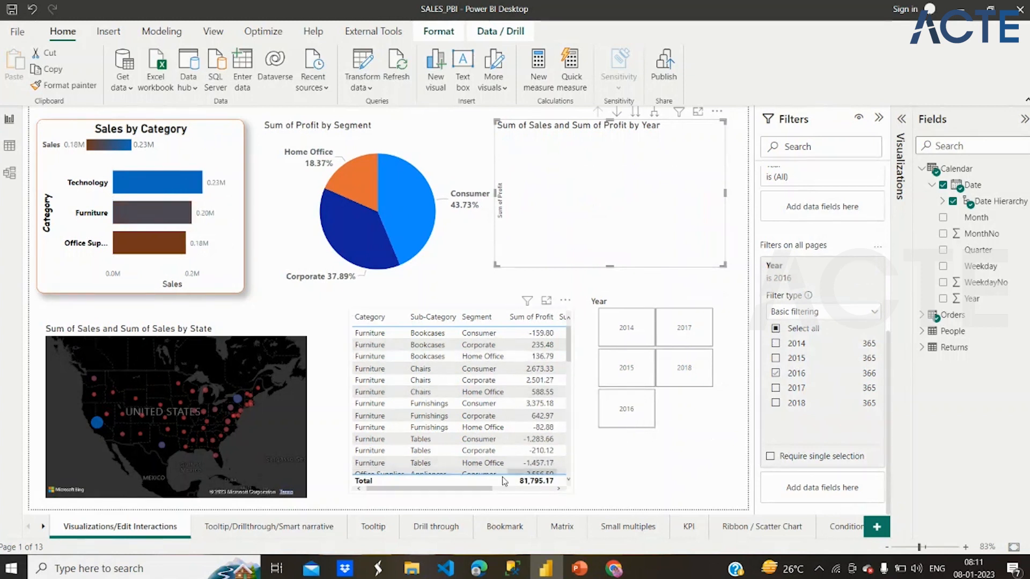
# - Check how the all-pages filter affects the Tooltip/Drillthrough/Smart narrative, Drill through, Bookmark and Small multiples pages
pyautogui.click(278, 531)
pyautogui.doubleClick(278, 530)
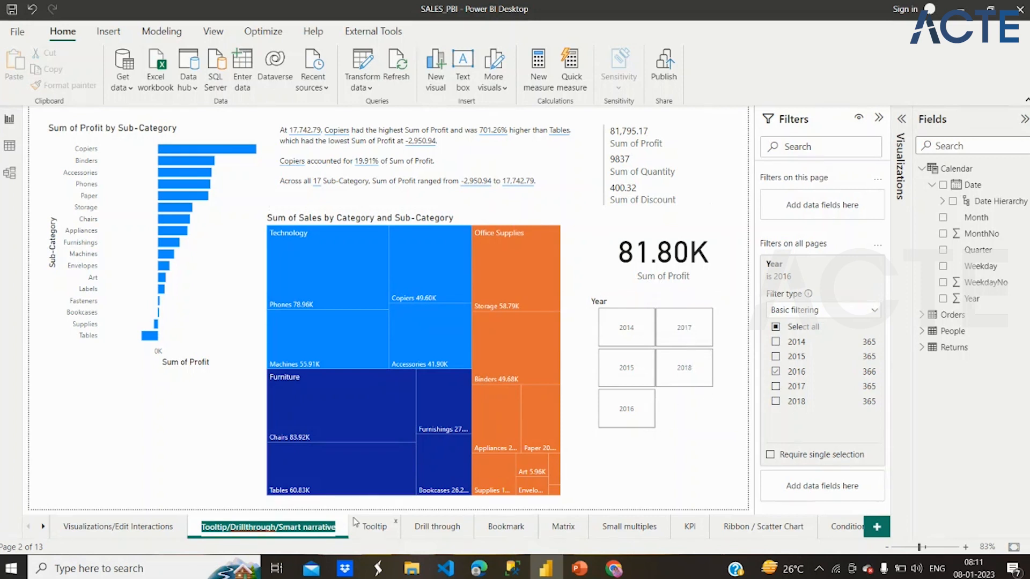
pyautogui.click(424, 533)
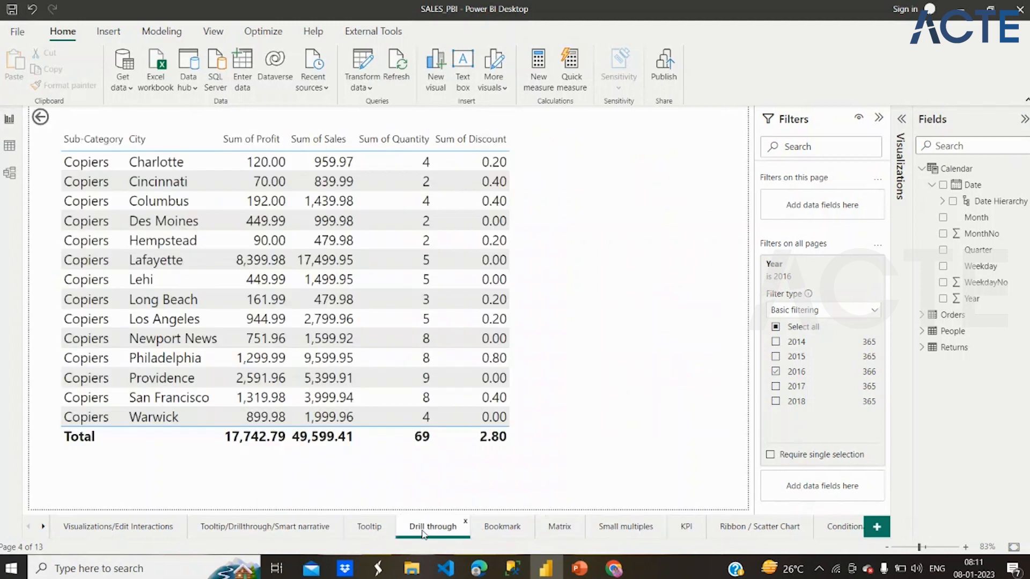
pyautogui.click(496, 533)
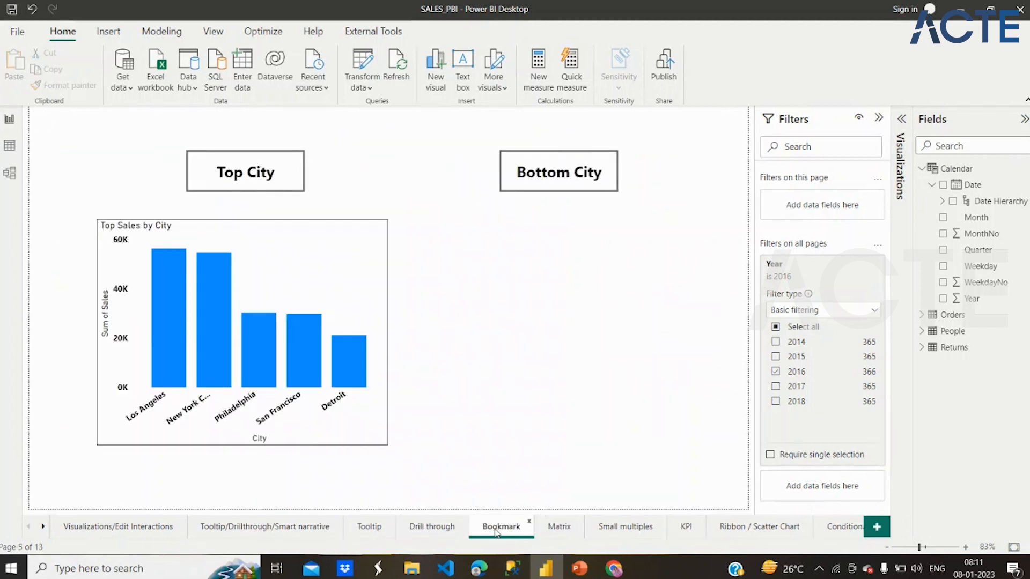
pyautogui.click(637, 529)
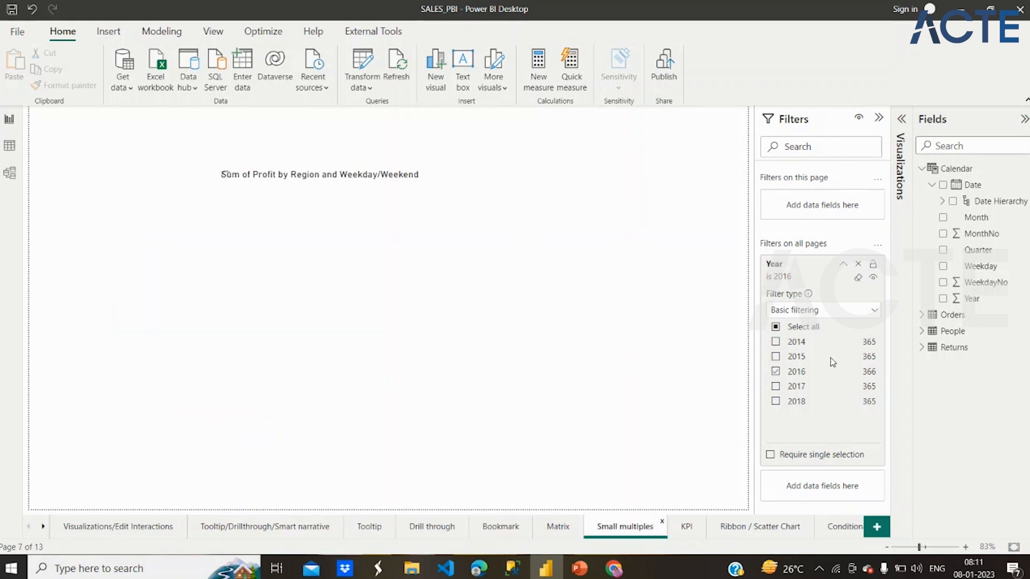
# - Add 2017 to the all-pages Year filter and inspect the visuals on the KPI page
pyautogui.click(775, 387)
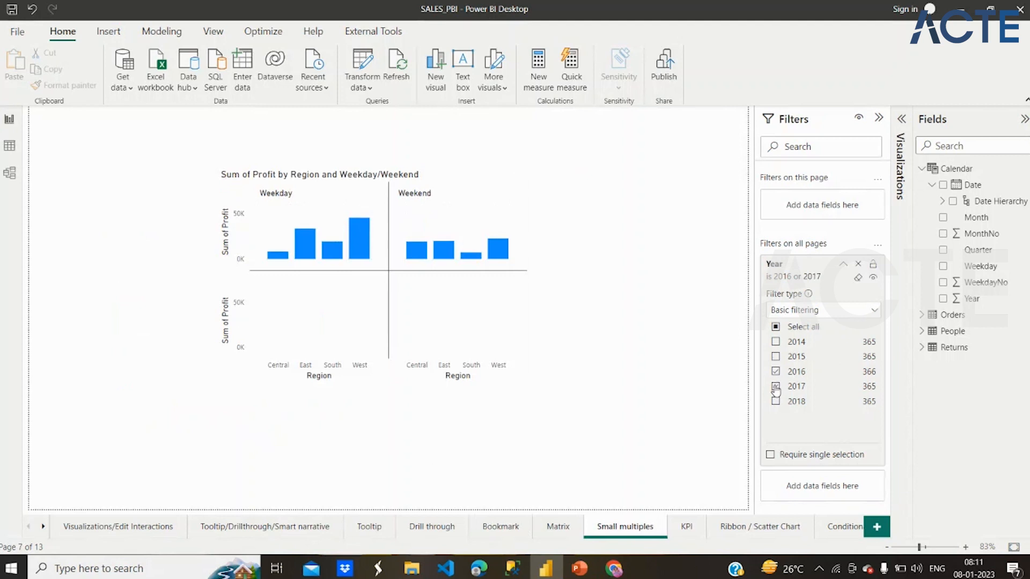
pyautogui.click(690, 529)
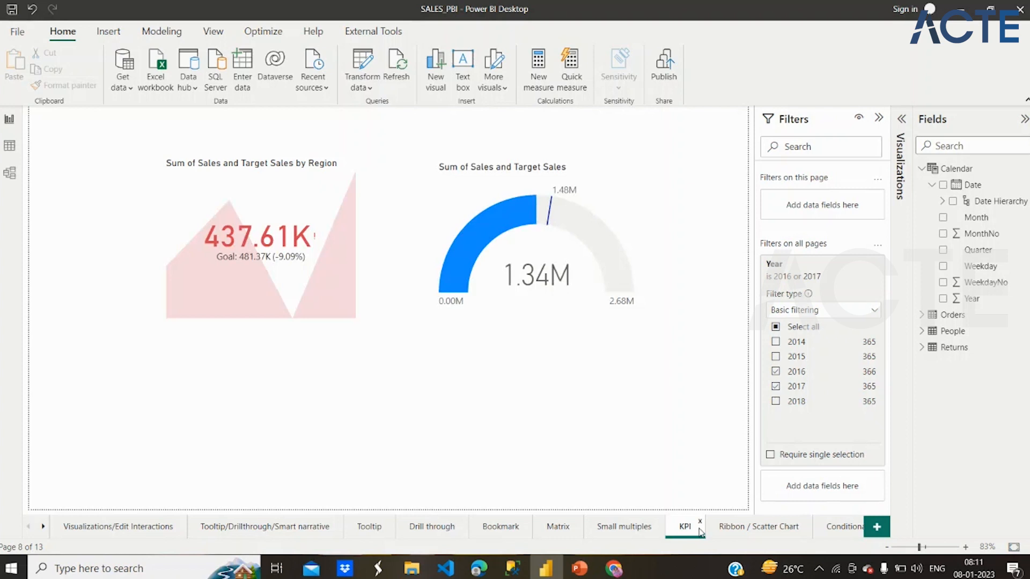
pyautogui.moveTo(539, 287)
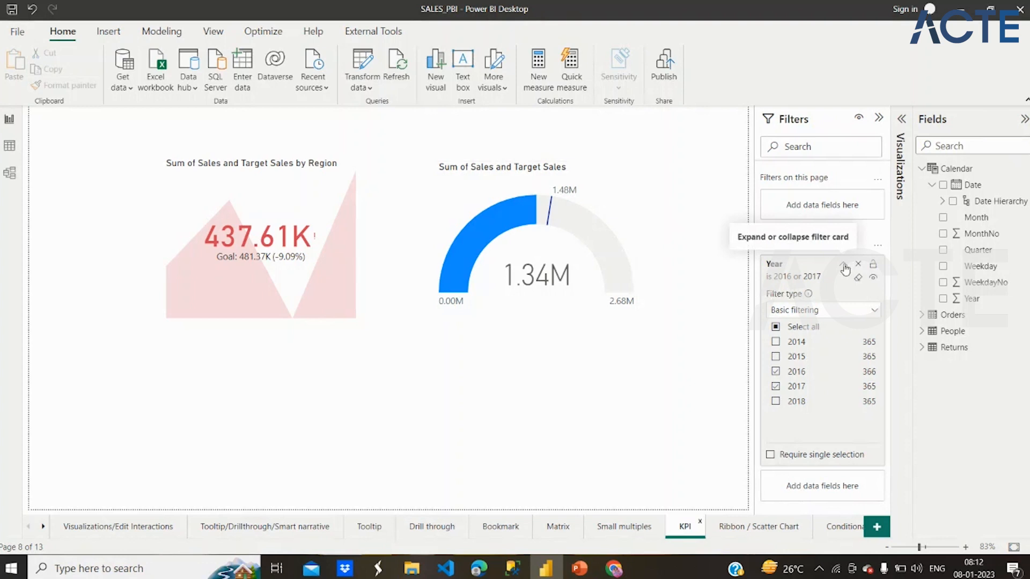
# - Deselect 2017 and 2016 in the all-pages Year filter and collapse its filter card
pyautogui.click(775, 387)
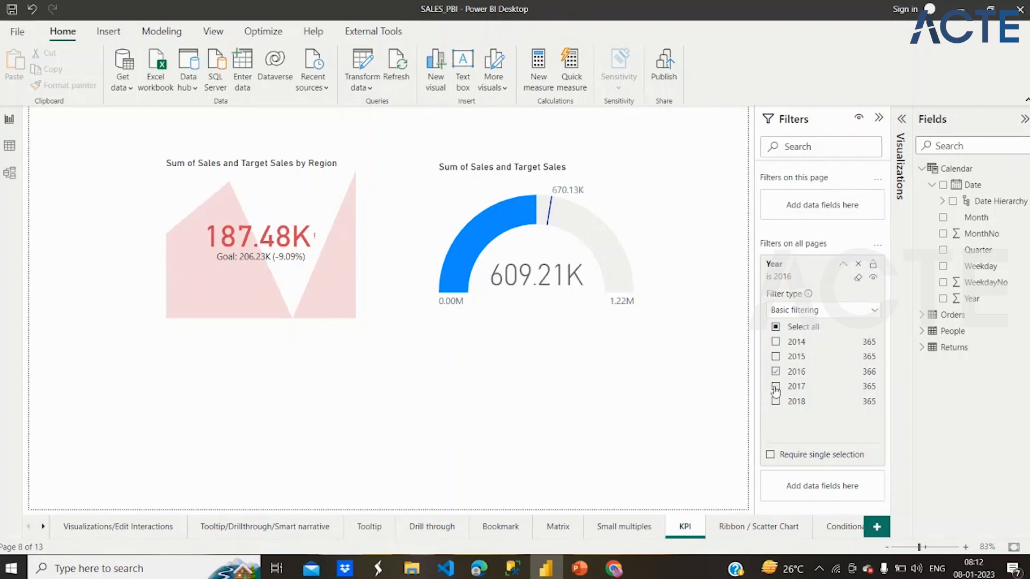
pyautogui.click(775, 371)
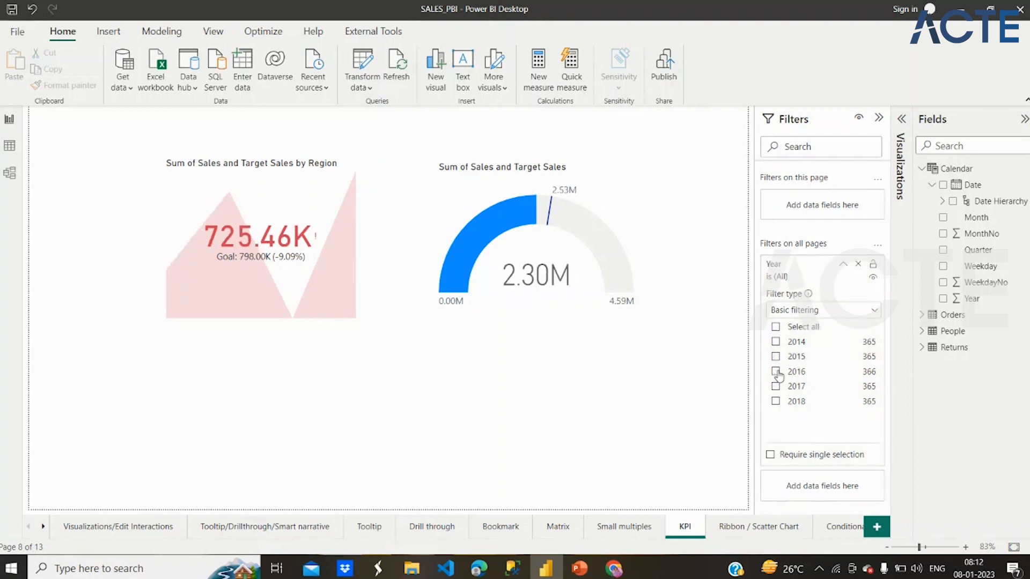
pyautogui.click(845, 266)
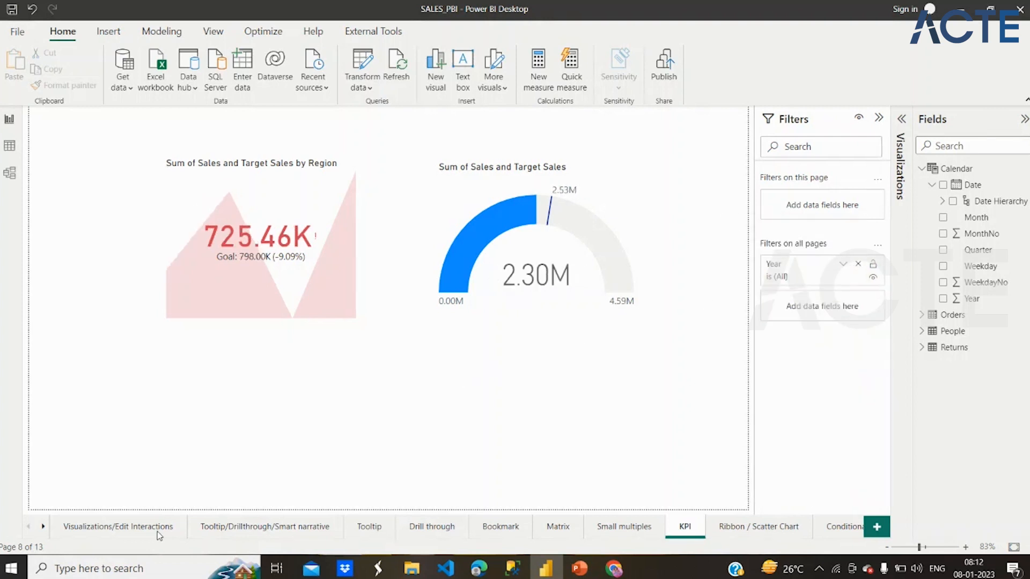
# - Return to the Visualizations/Edit Interactions page and select the Sum of Sales and Sum of Profit by Year chart to view its filters
pyautogui.click(91, 529)
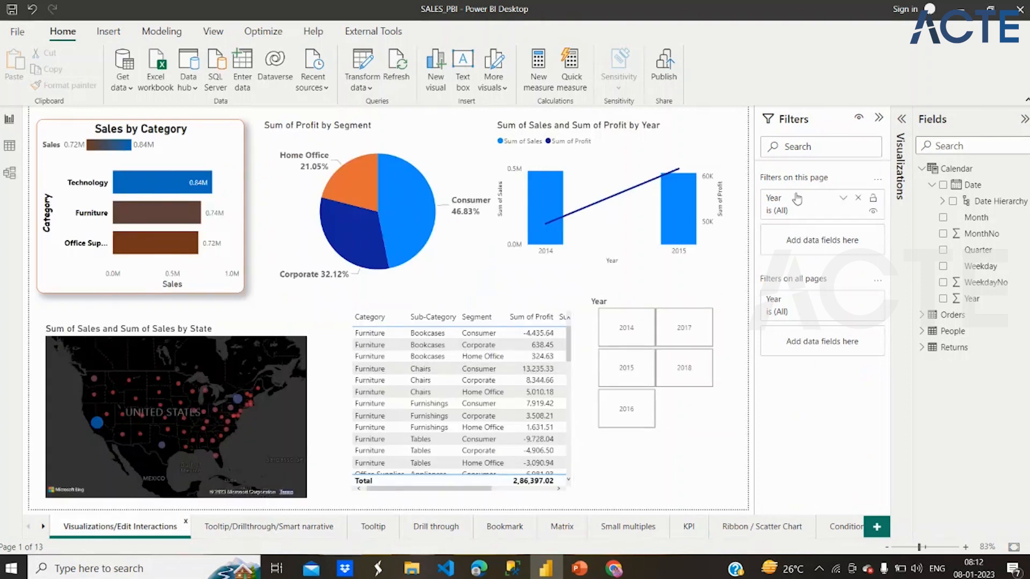
pyautogui.click(720, 252)
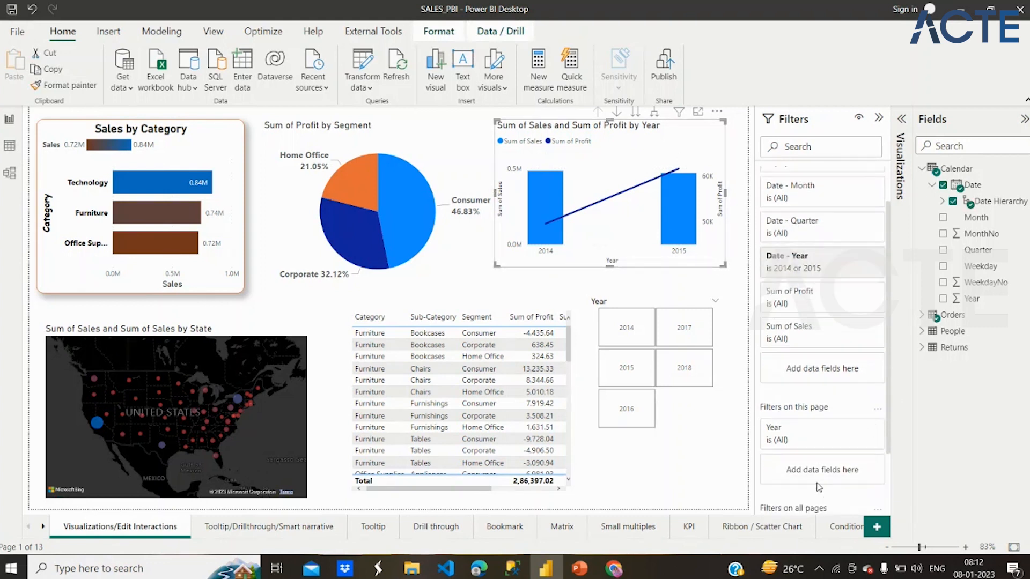
# - Review the chart's visual, page and all-pages filters, deselect the chart and close the SALES_PBI report
pyautogui.scroll(-2, 865, 440)
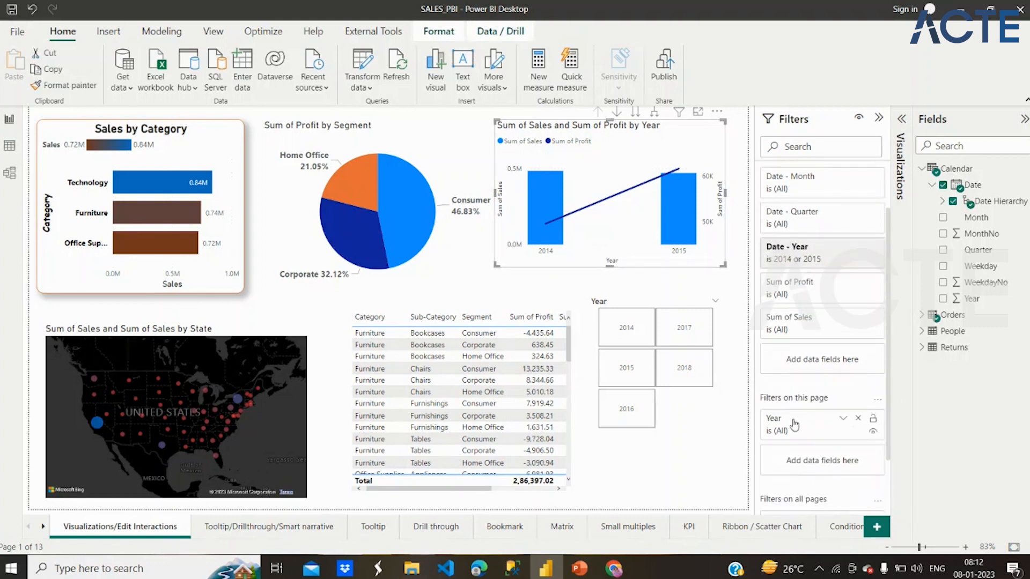
pyautogui.scroll(-2, 779, 433)
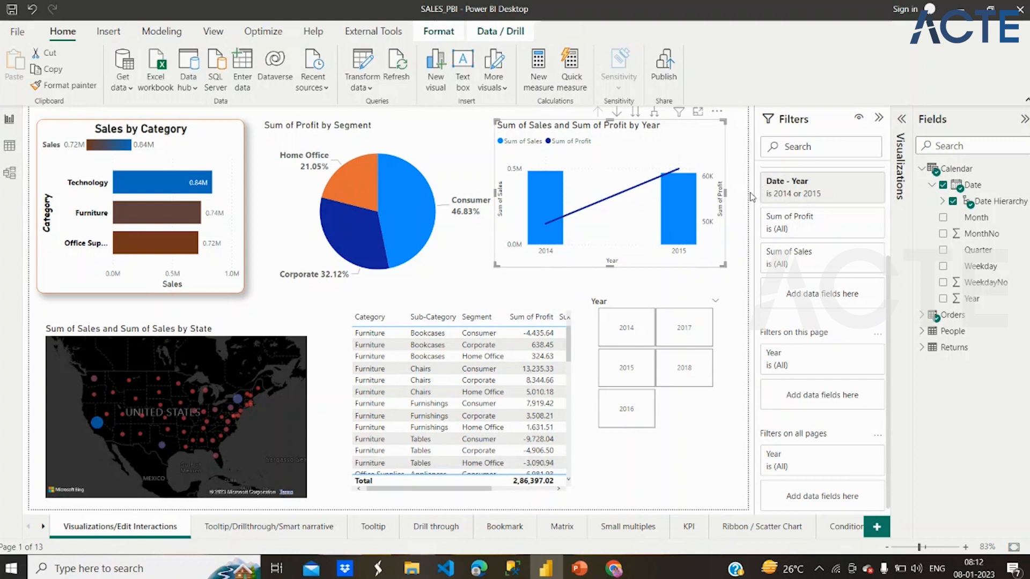
pyautogui.click(739, 257)
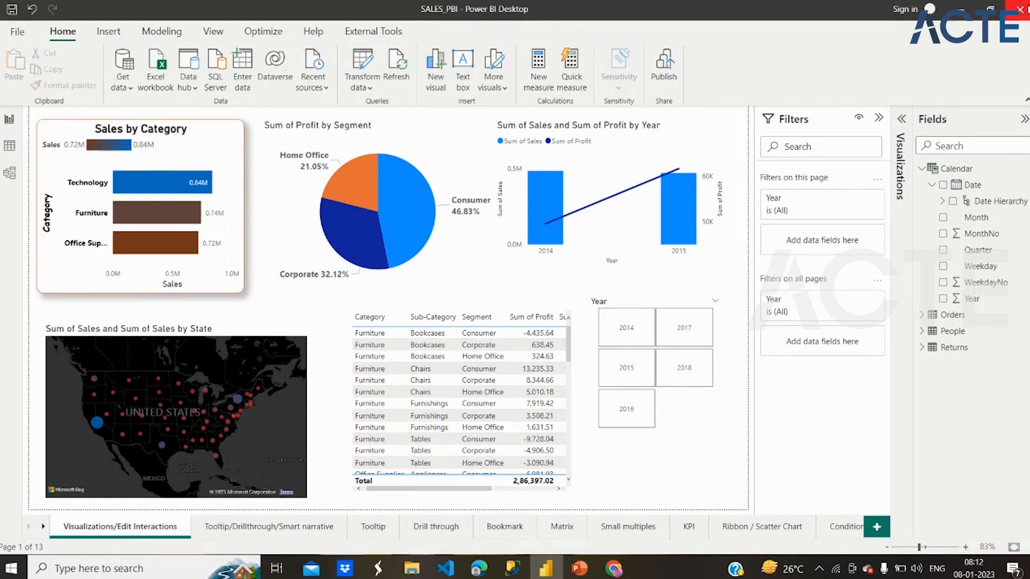
pyautogui.click(1020, 9)
# - Open the Text_Dax_Function report from the Text Dax functions folder in File Explorer and bring its window forward
pyautogui.doubleClick(252, 134)
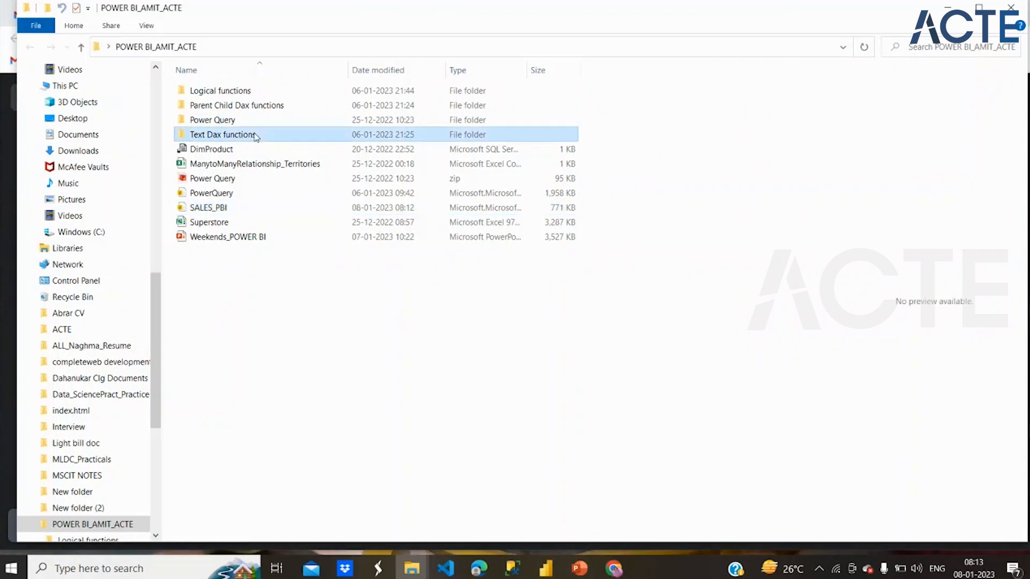
pyautogui.doubleClick(251, 136)
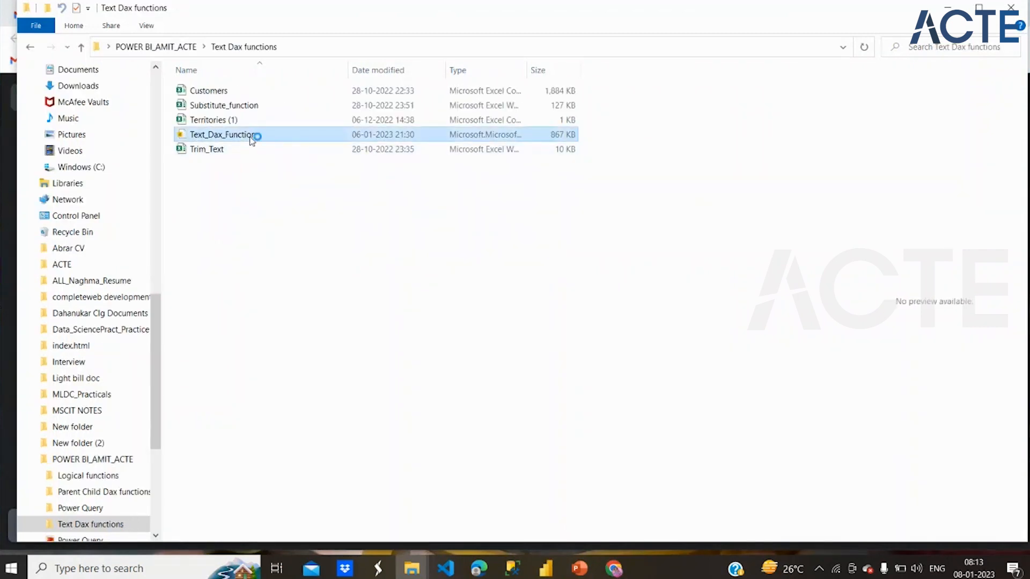
pyautogui.click(252, 135)
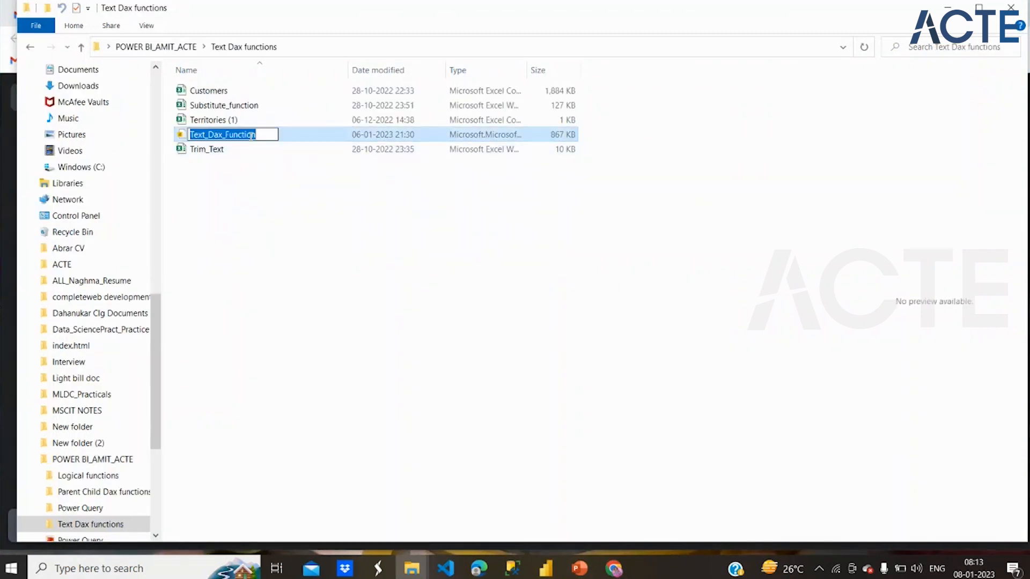
pyautogui.click(303, 140)
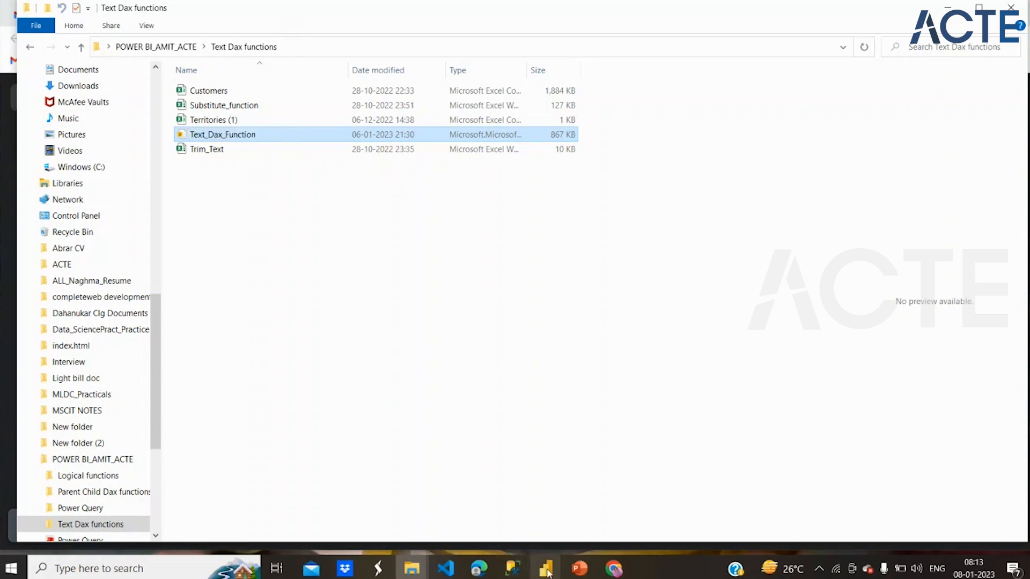
pyautogui.moveTo(547, 572)
pyautogui.moveTo(566, 543)
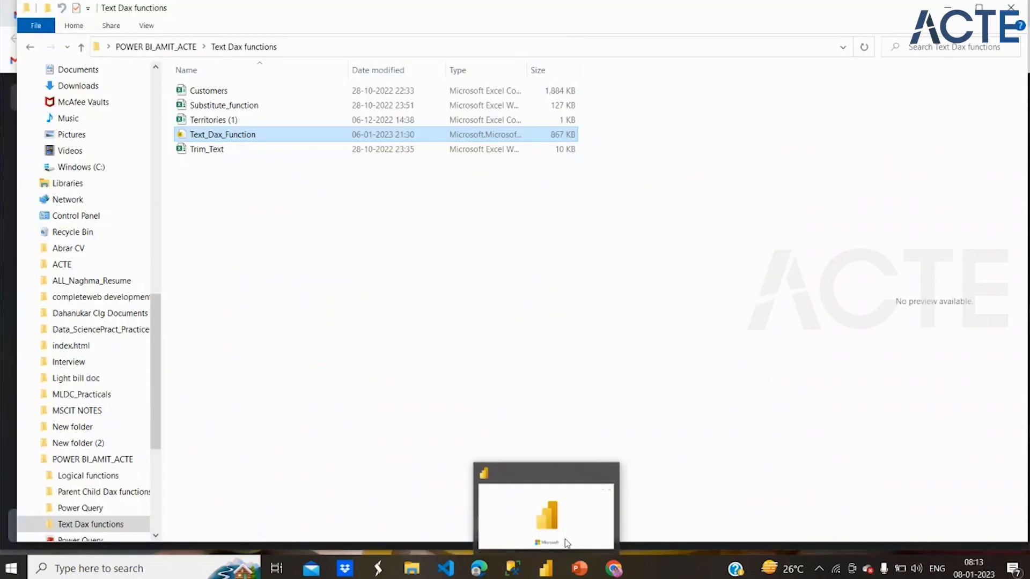
pyautogui.click(566, 543)
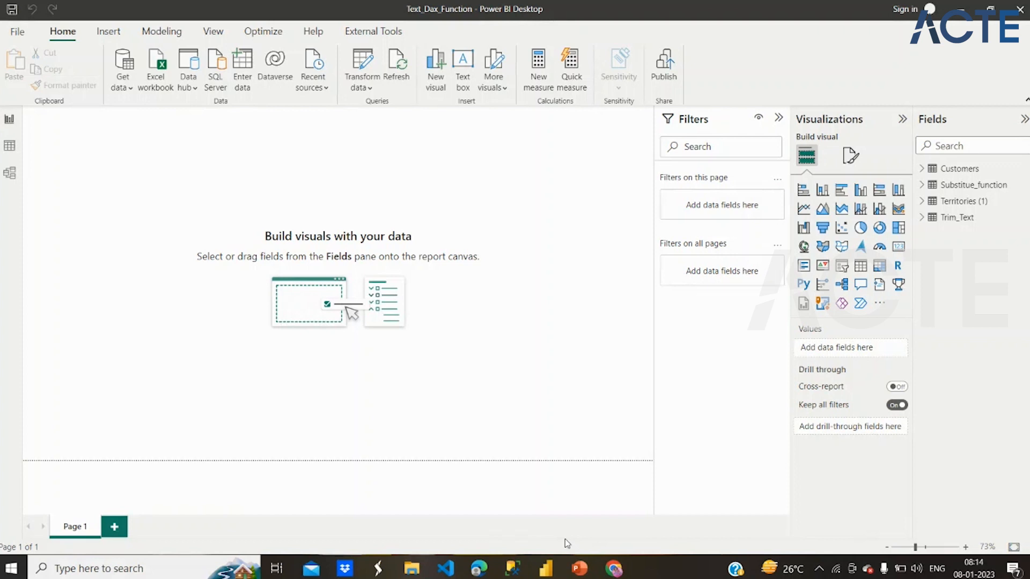
# - View the rows of the Customers and Territories (1) tables in Data view
pyautogui.click(9, 146)
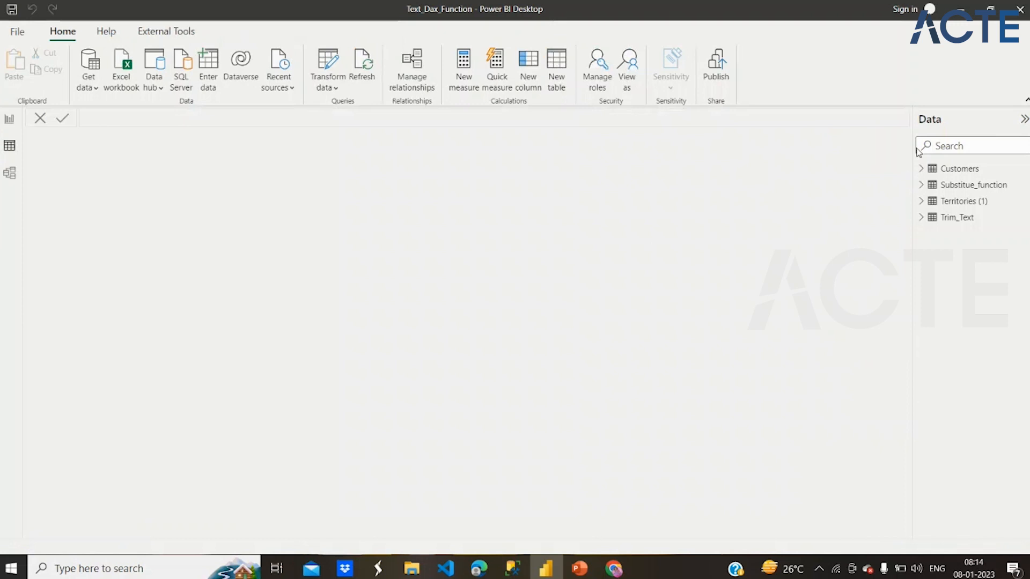
pyautogui.click(918, 170)
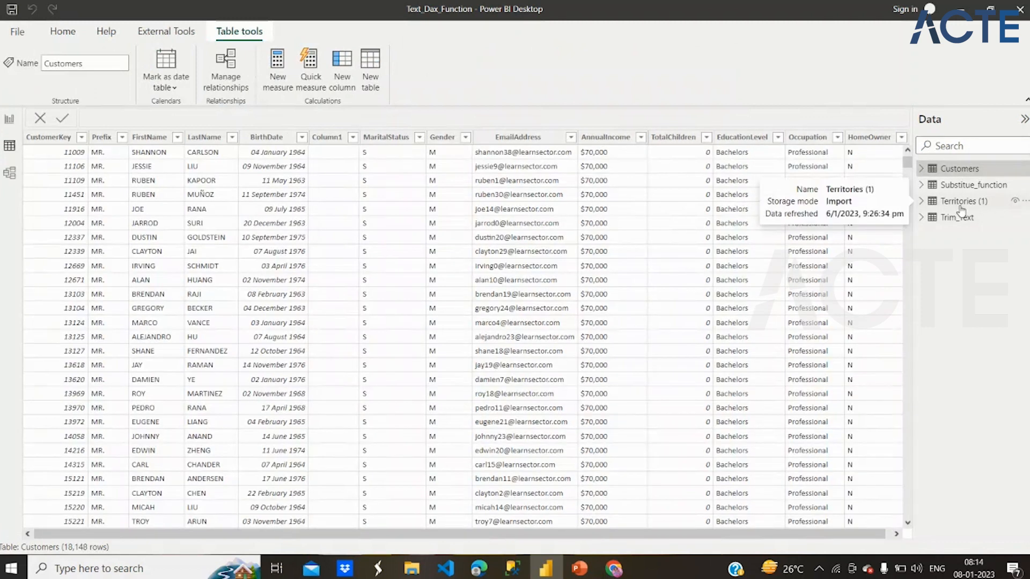
pyautogui.click(961, 204)
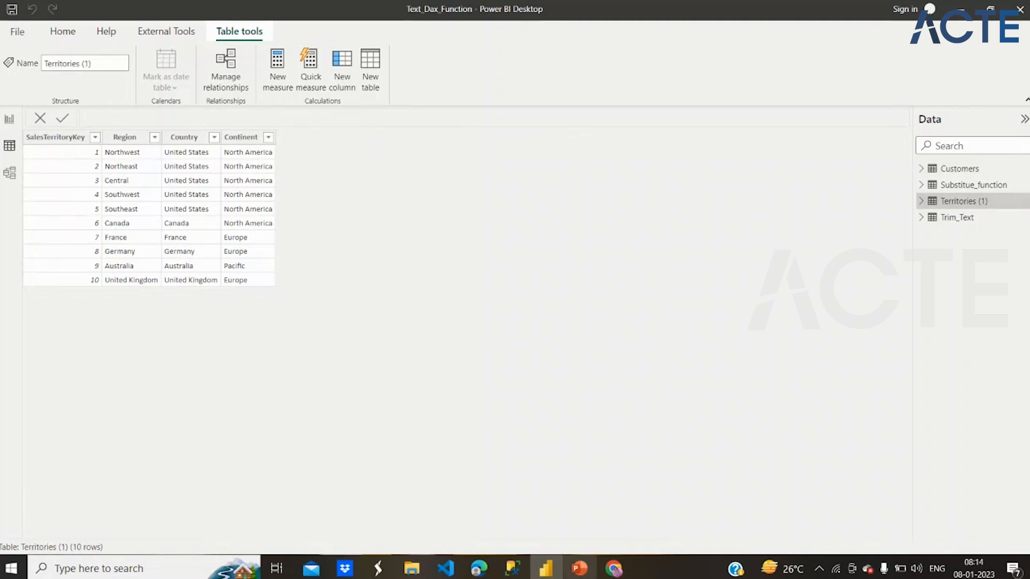
# - Switch to the PowerPoint presentation and read the text function descriptions on slides 102 and 103
pyautogui.click(579, 569)
pyautogui.click(56, 281)
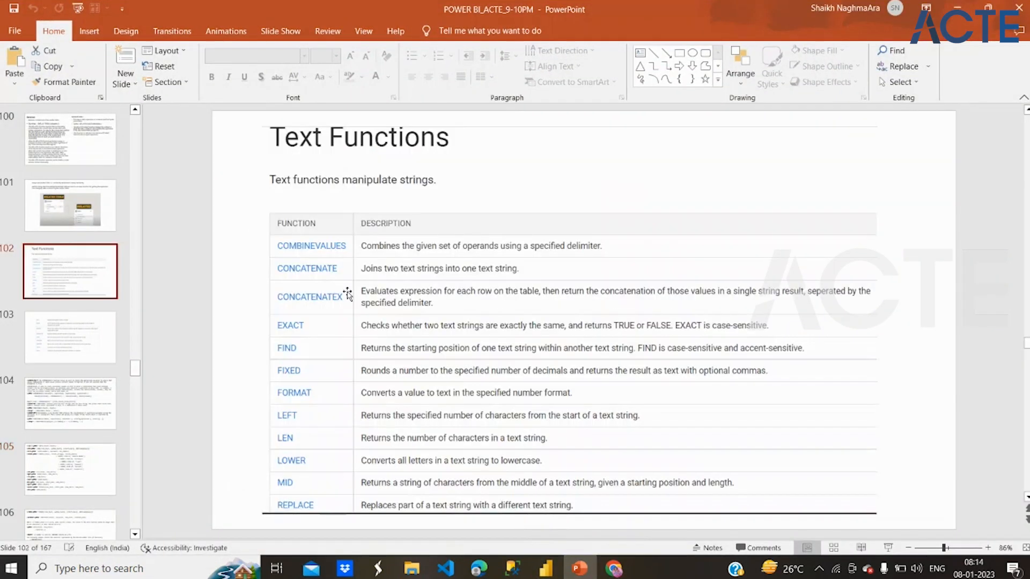
pyautogui.scroll(-1, 436, 183)
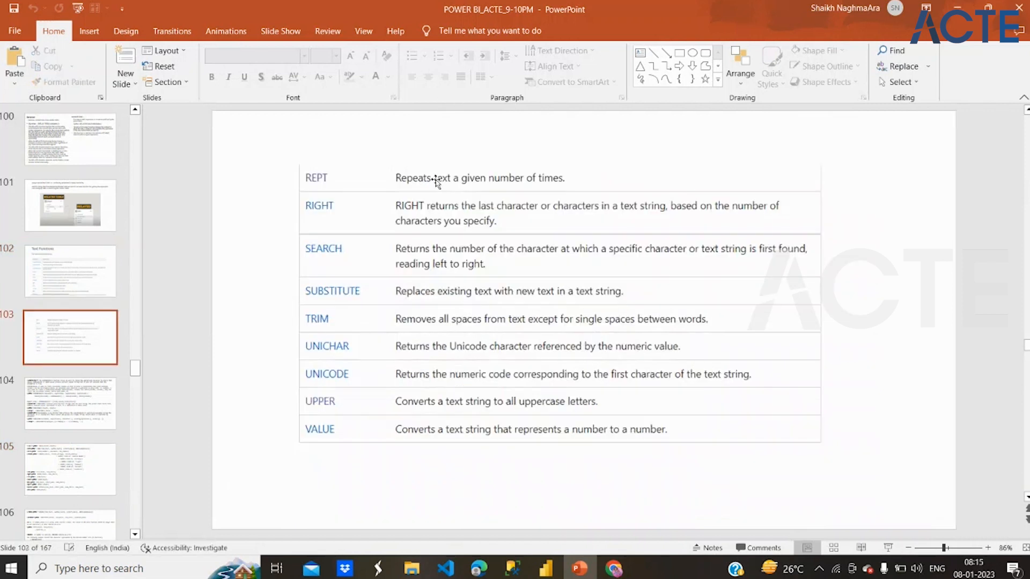
pyautogui.click(436, 182)
pyautogui.scroll(1, 436, 182)
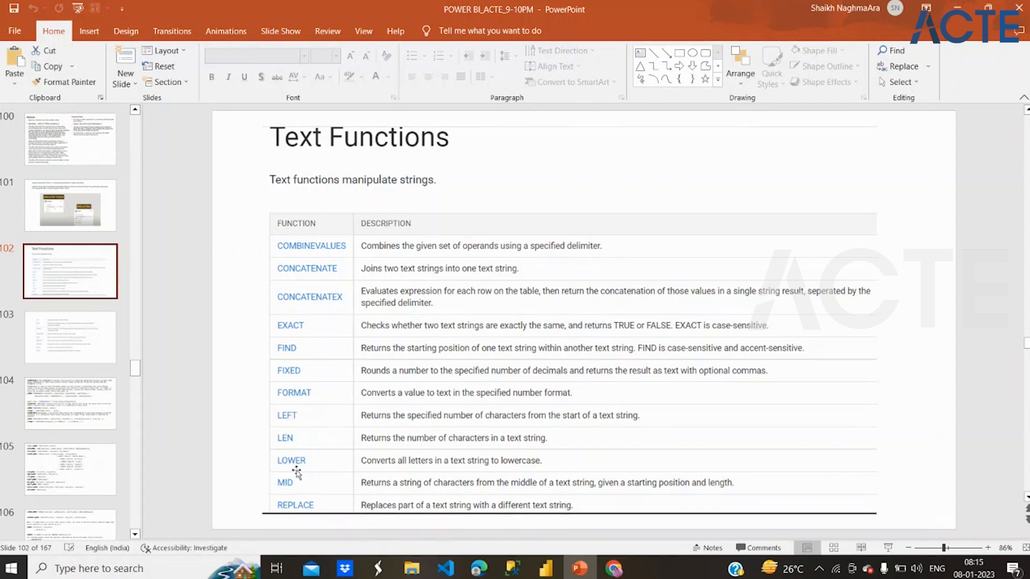
pyautogui.click(97, 331)
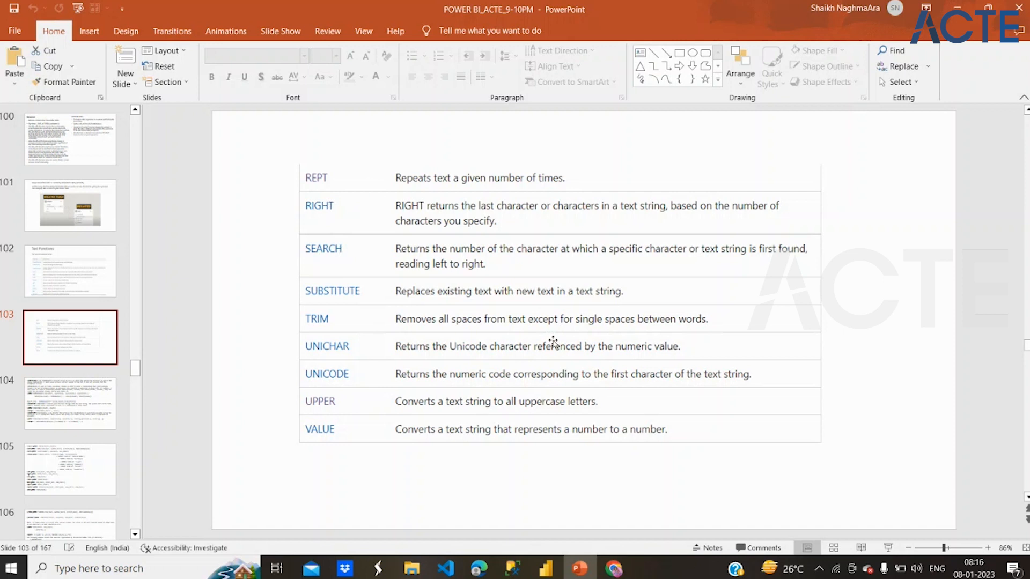
# - Look through the text function syntax on slides 104 to 106 and highlight the CombineValues explanation on slide 104
pyautogui.click(110, 408)
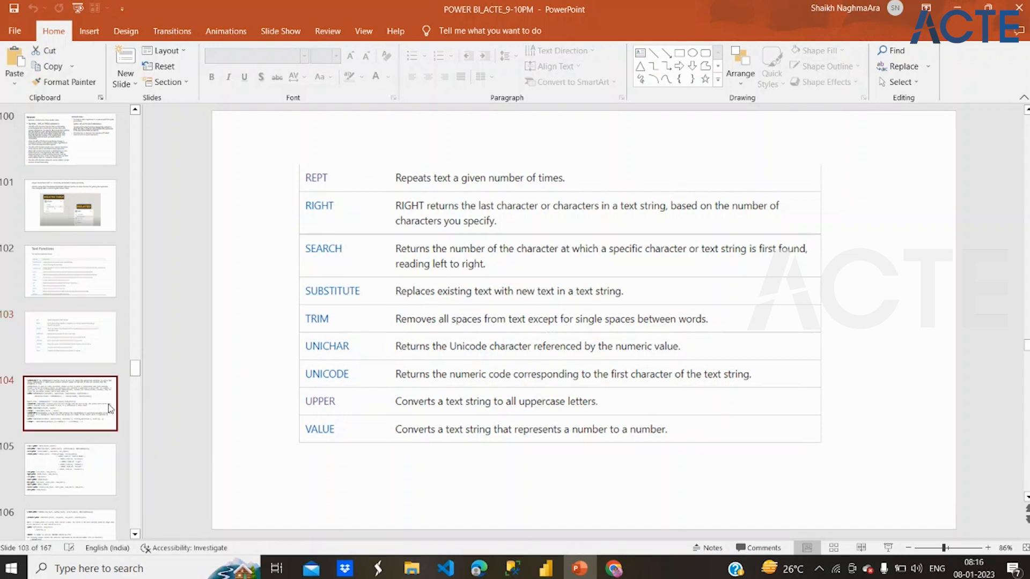
pyautogui.click(90, 479)
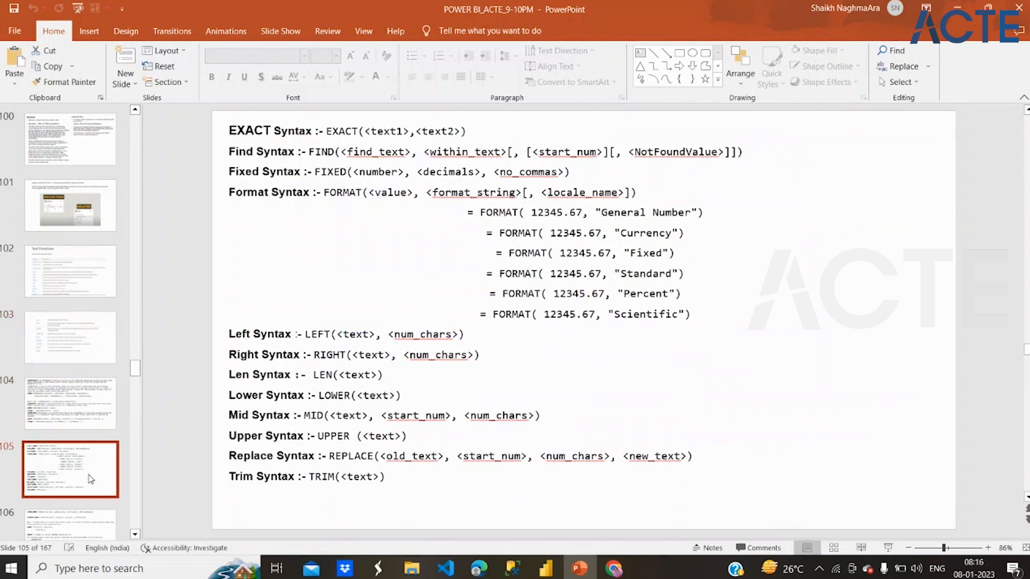
pyautogui.click(88, 520)
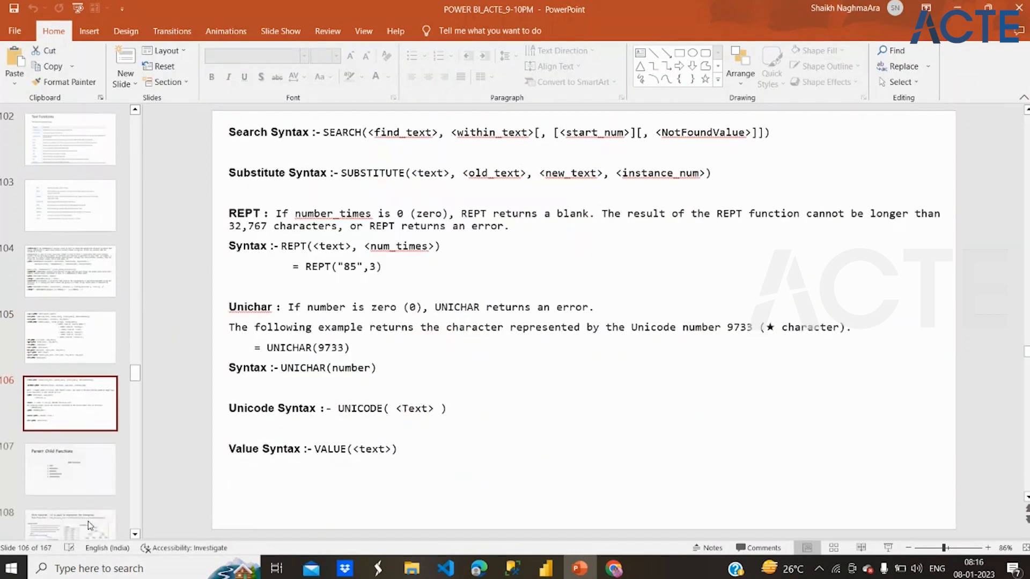
pyautogui.click(73, 278)
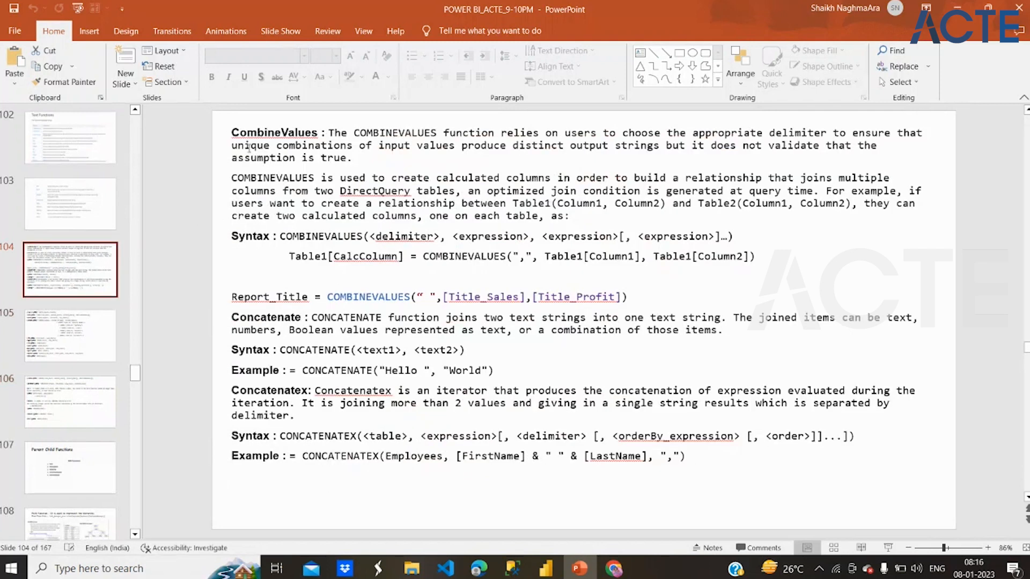
pyautogui.moveTo(233, 134); pyautogui.dragTo(332, 201)
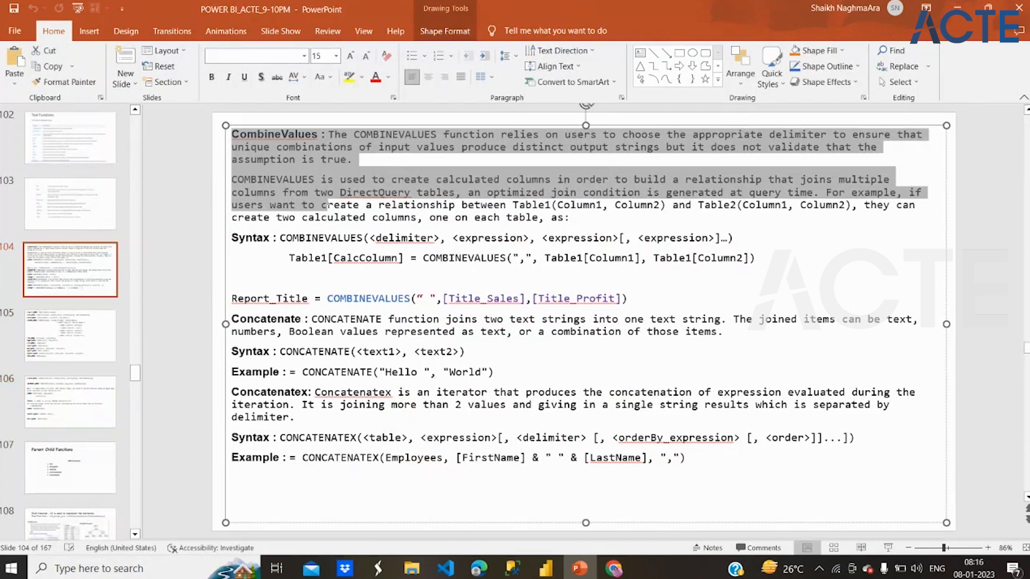
pyautogui.click(327, 204)
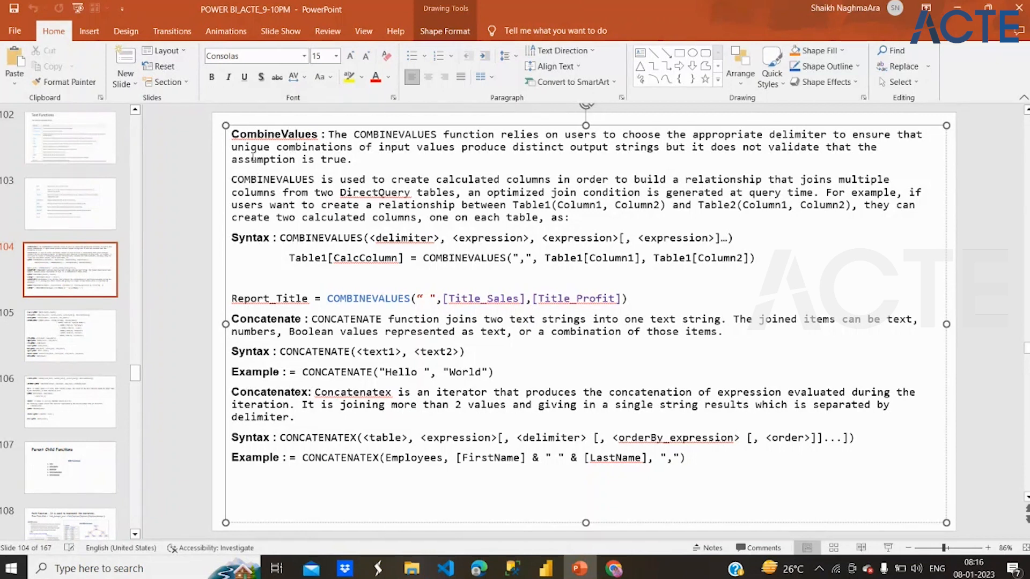
pyautogui.moveTo(253, 159); pyautogui.dragTo(288, 183)
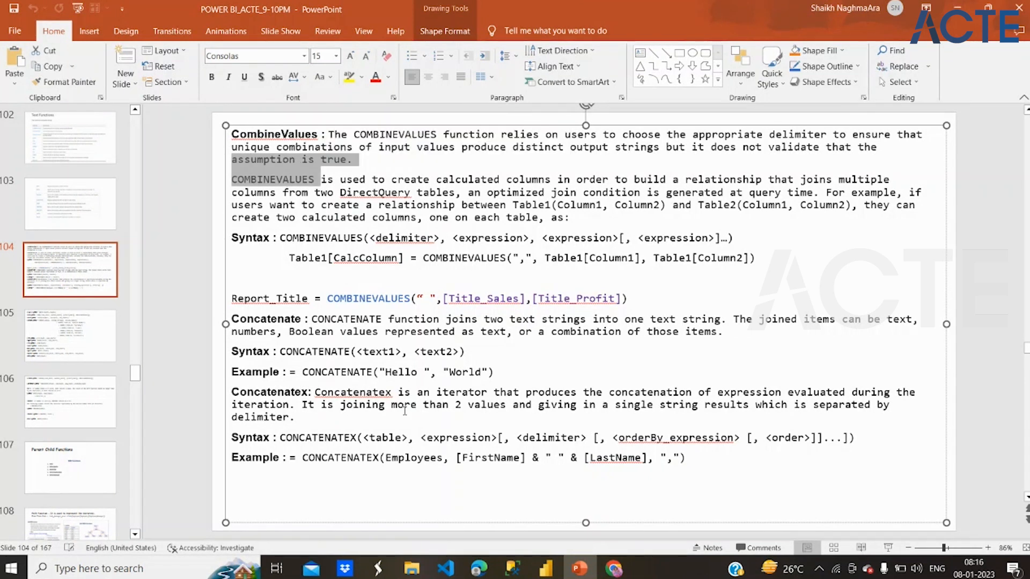
# - Switch back to Text_Dax_Function in Power BI Desktop and add a new calculated column to the Territories (1) table
pyautogui.click(555, 571)
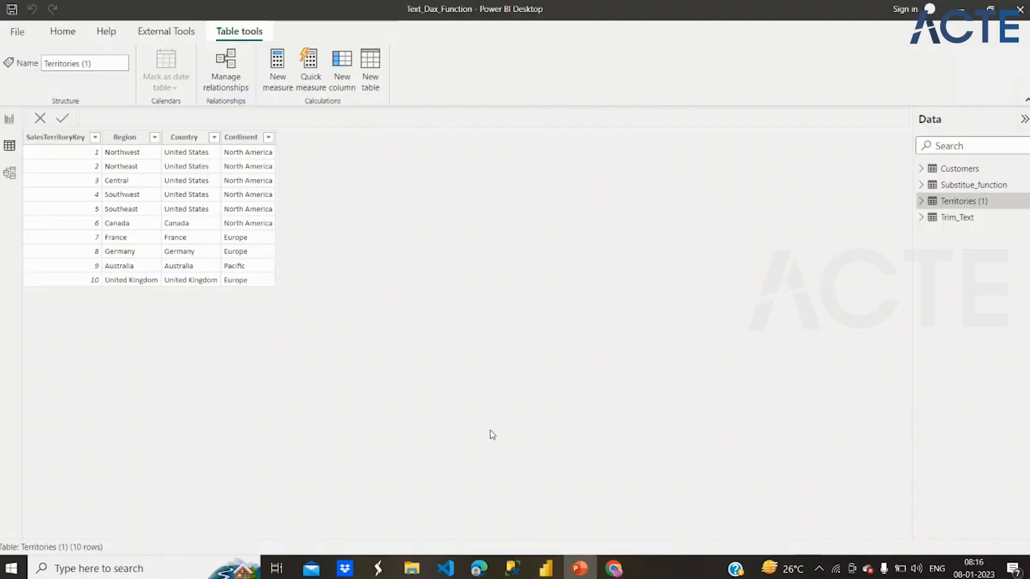
pyautogui.click(370, 74)
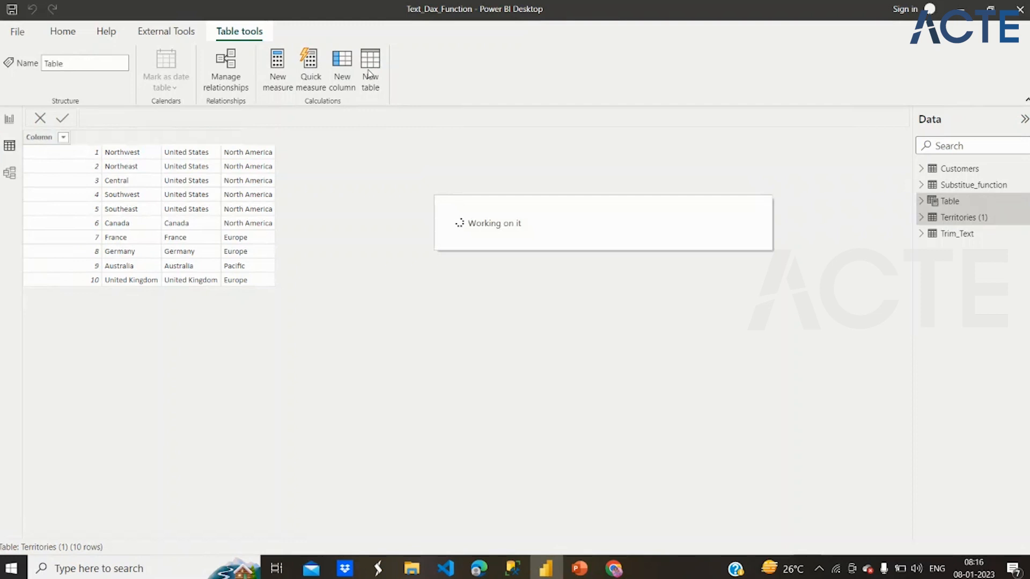
pyautogui.click(40, 119)
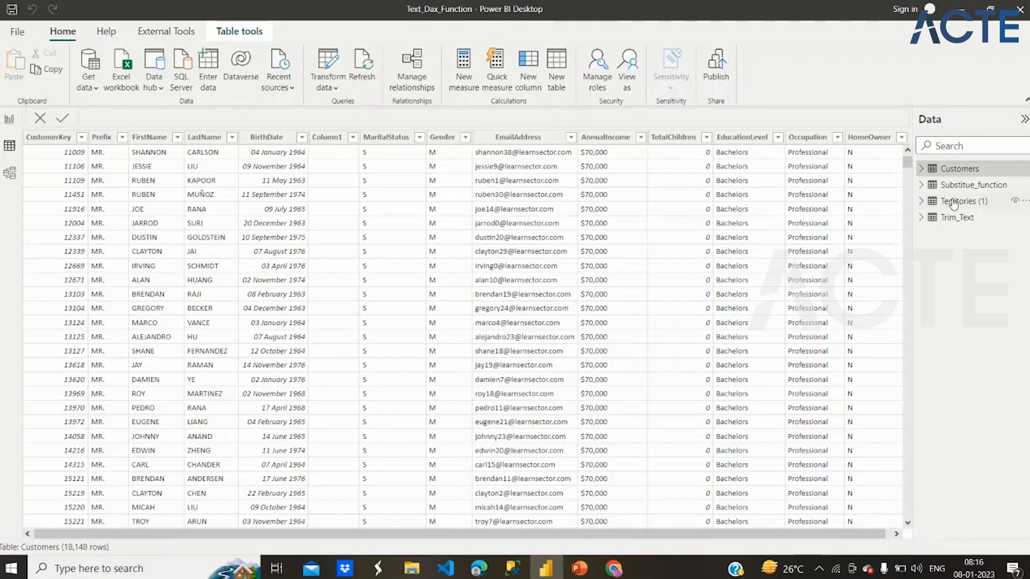
pyautogui.click(953, 203)
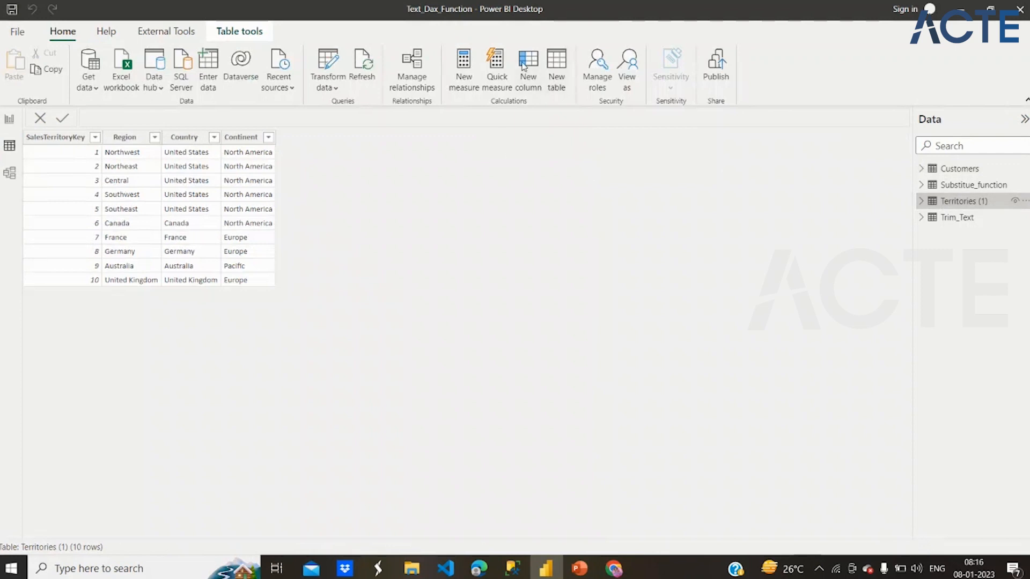
pyautogui.click(528, 63)
pyautogui.click(528, 63)
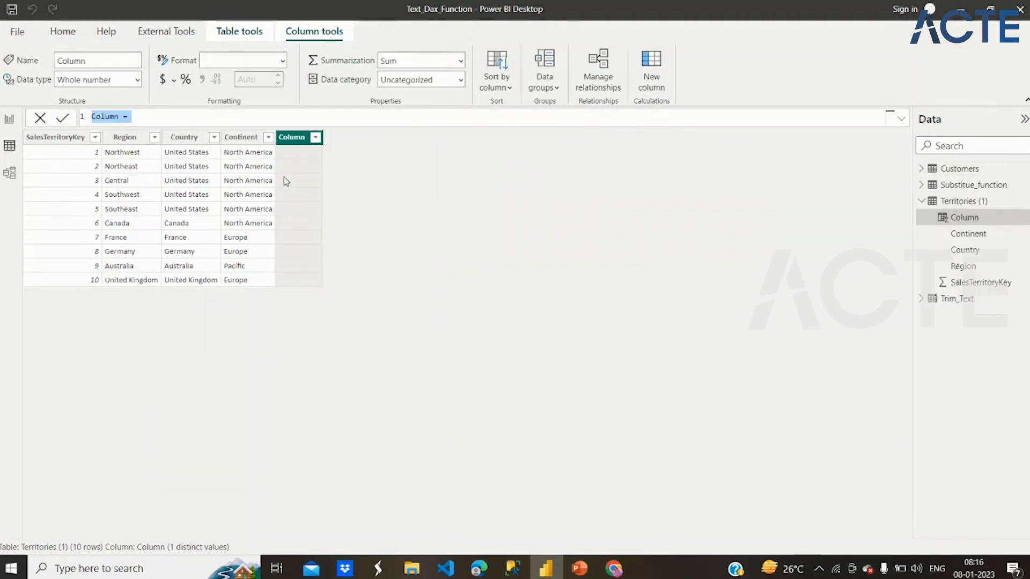
# - Define the new column with the DAX formula Uppercase = UPPER('Territories (1)'[Region])
pyautogui.write('Upp')
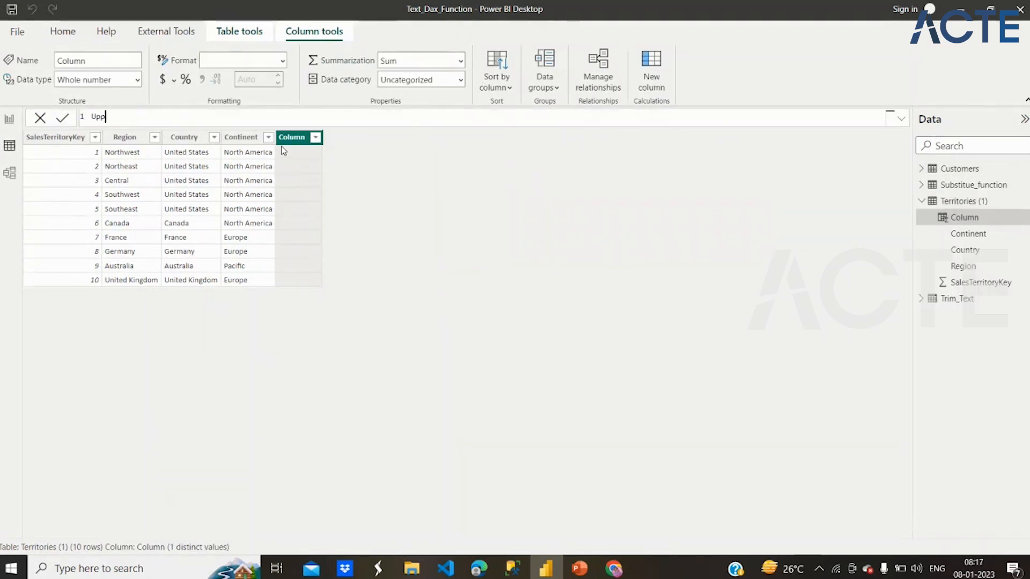
pyautogui.write('ercase = Upp')
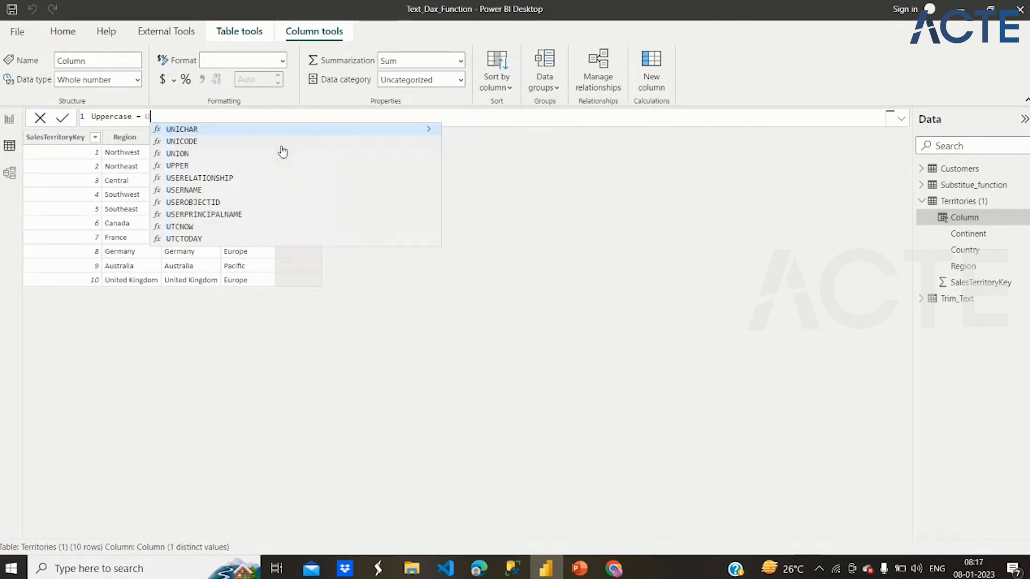
pyautogui.click(281, 145)
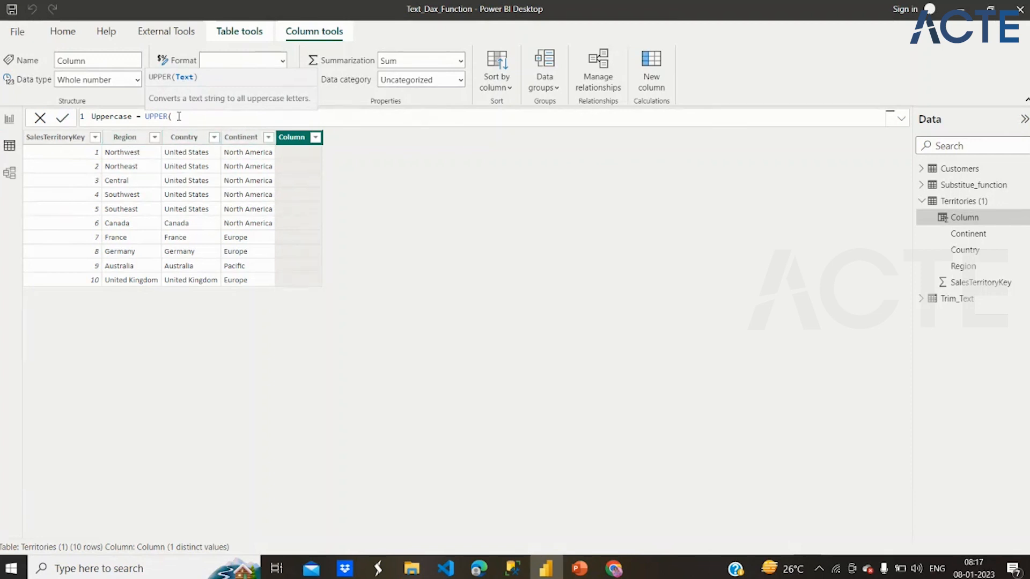
pyautogui.write('Region')
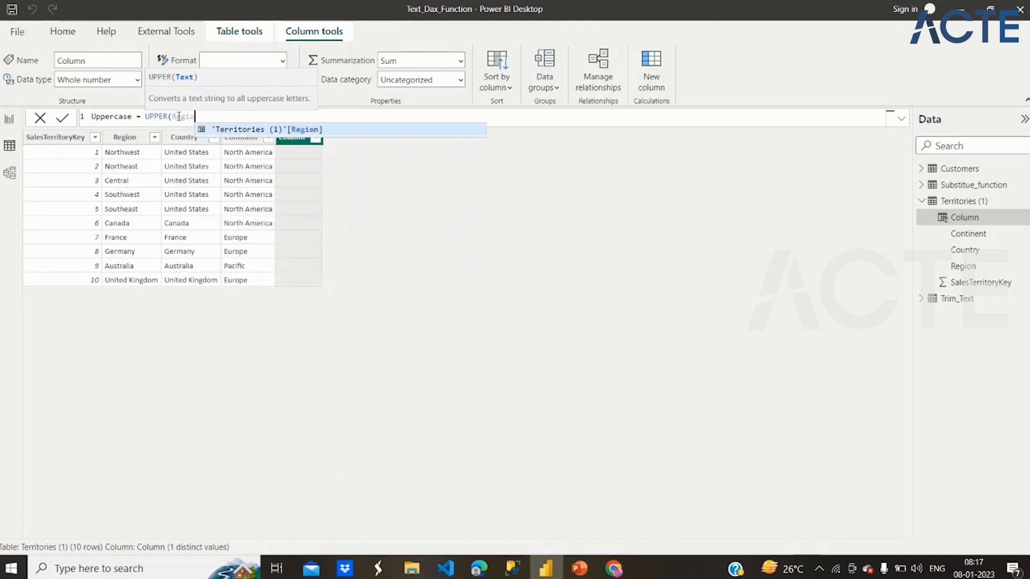
pyautogui.click(225, 127)
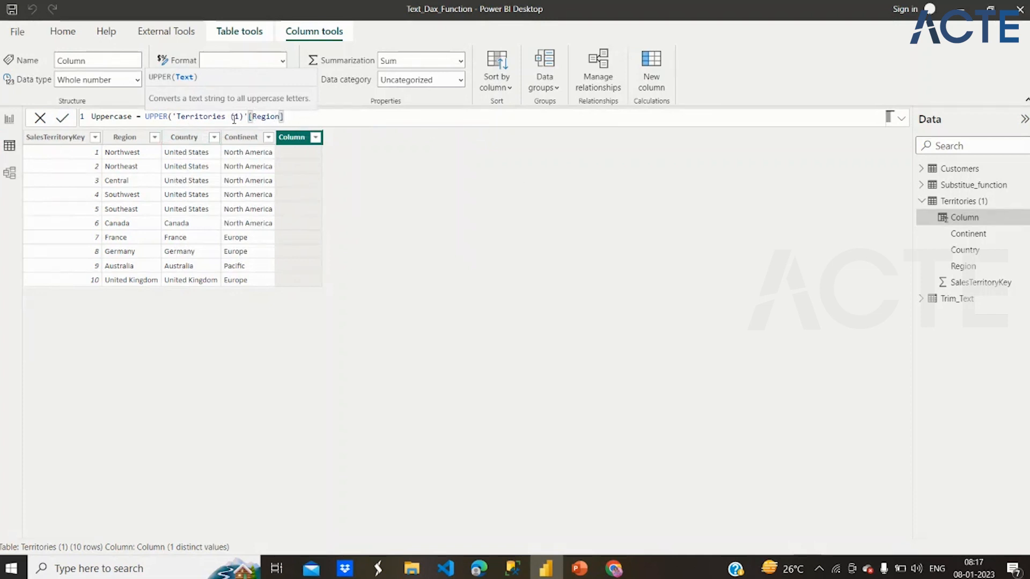
pyautogui.write(')')
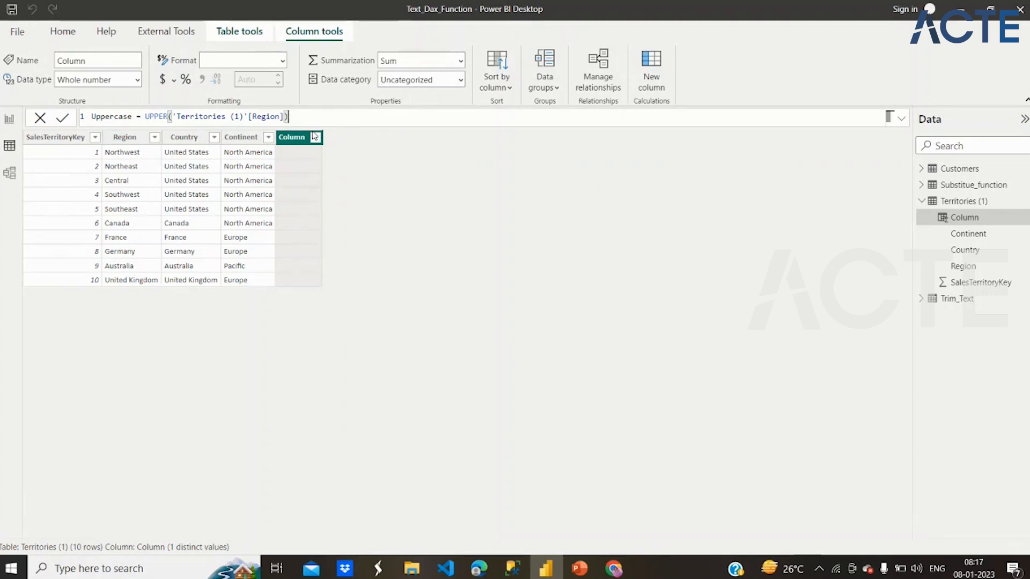
pyautogui.press('Return')
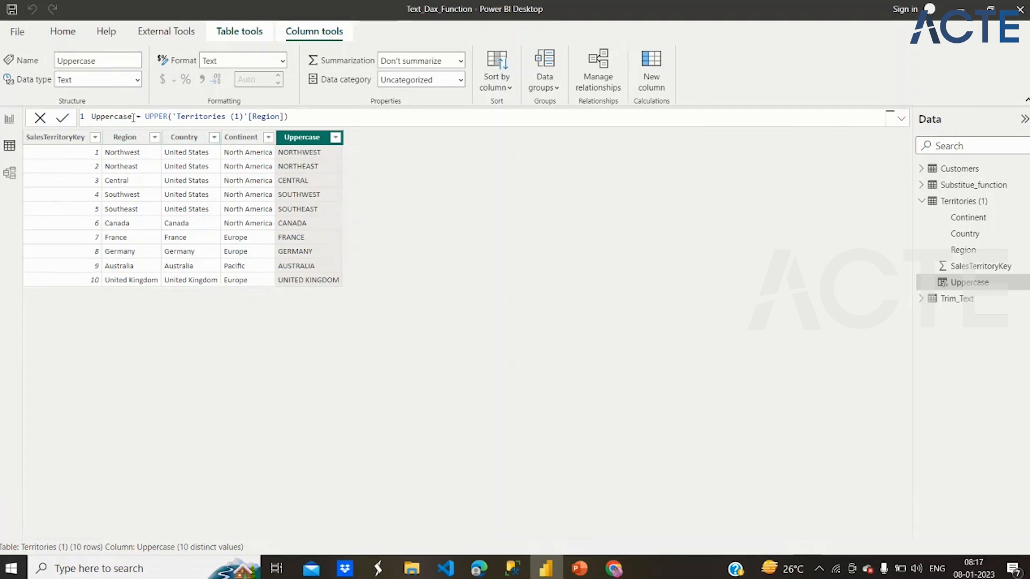
# - Examine the Uppercase column's formula, highlighting its column name, the UPPER function and the 'Territories (1)'[Region] argument
pyautogui.moveTo(133, 118); pyautogui.dragTo(89, 119)
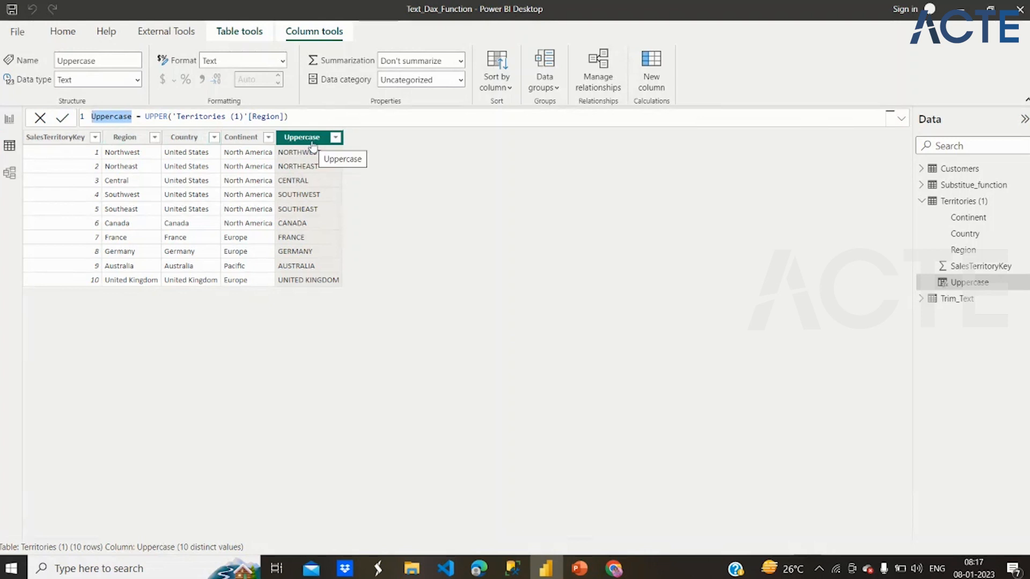
pyautogui.click(318, 111)
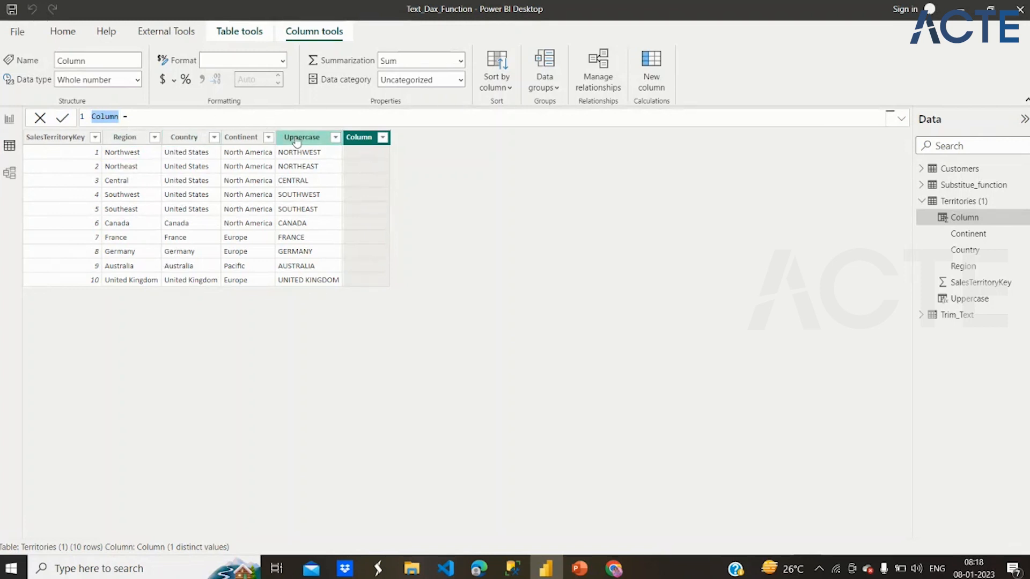
pyautogui.press('Escape')
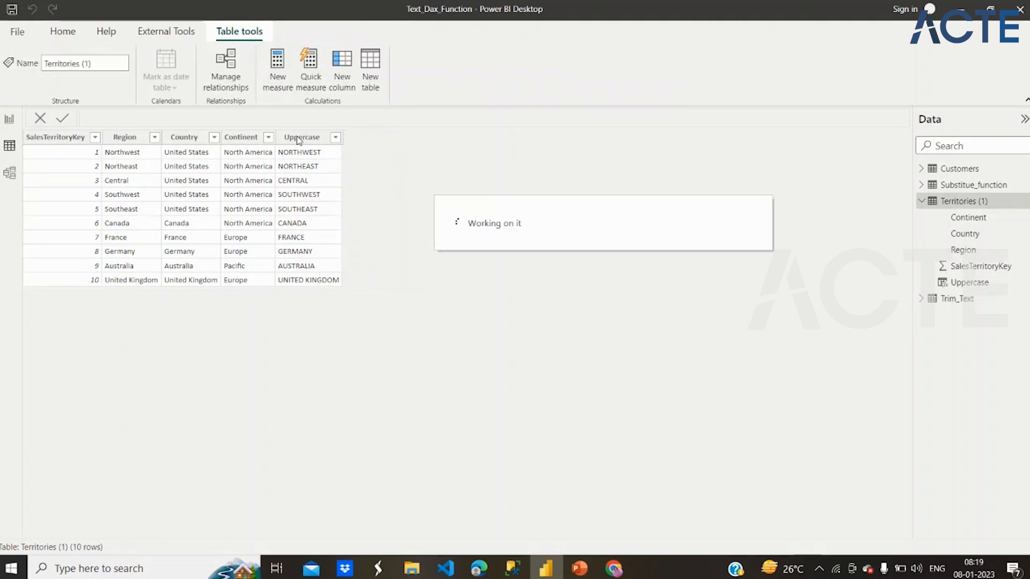
pyautogui.click(312, 143)
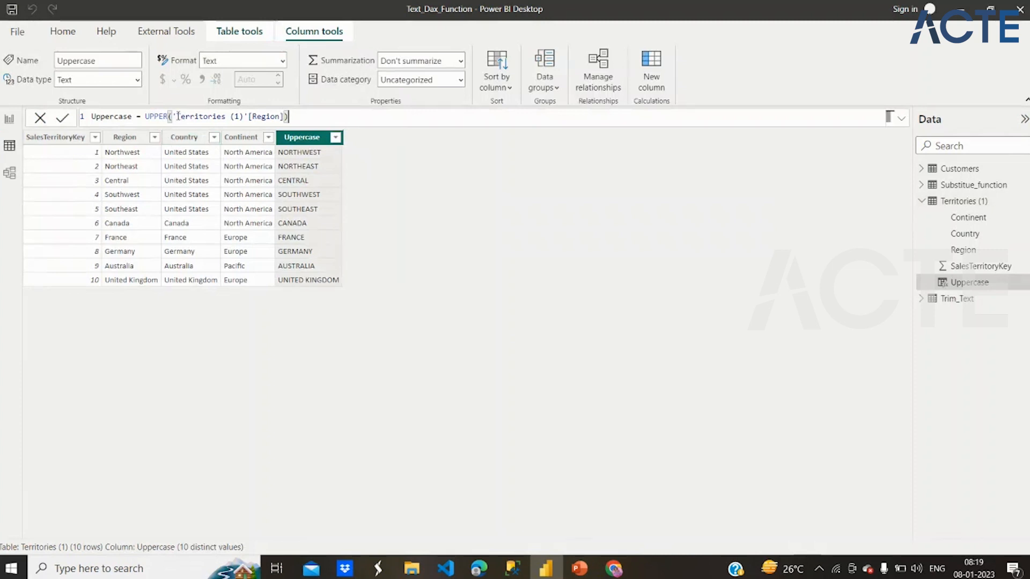
pyautogui.doubleClick(161, 117)
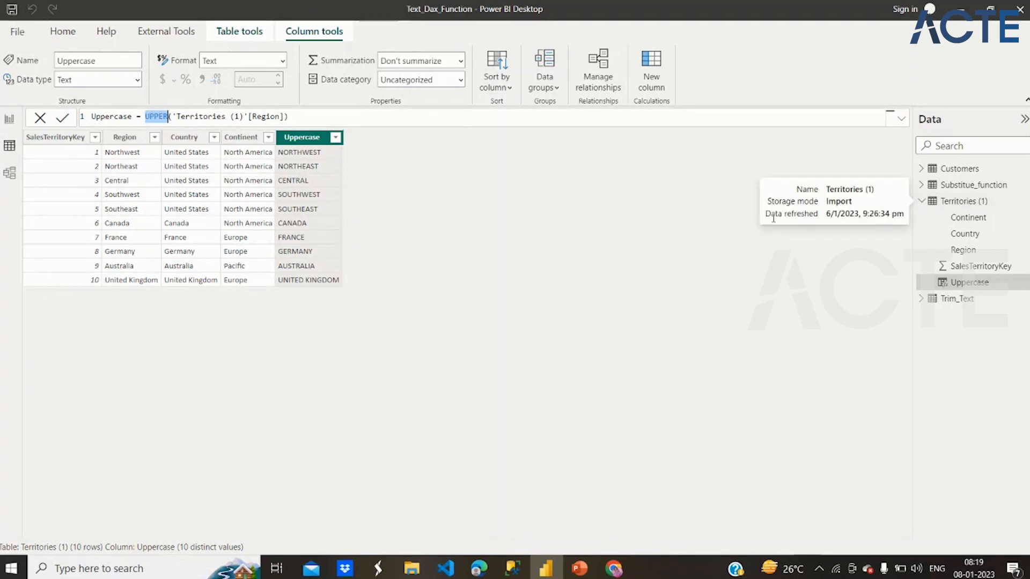
pyautogui.moveTo(286, 115); pyautogui.dragTo(236, 118)
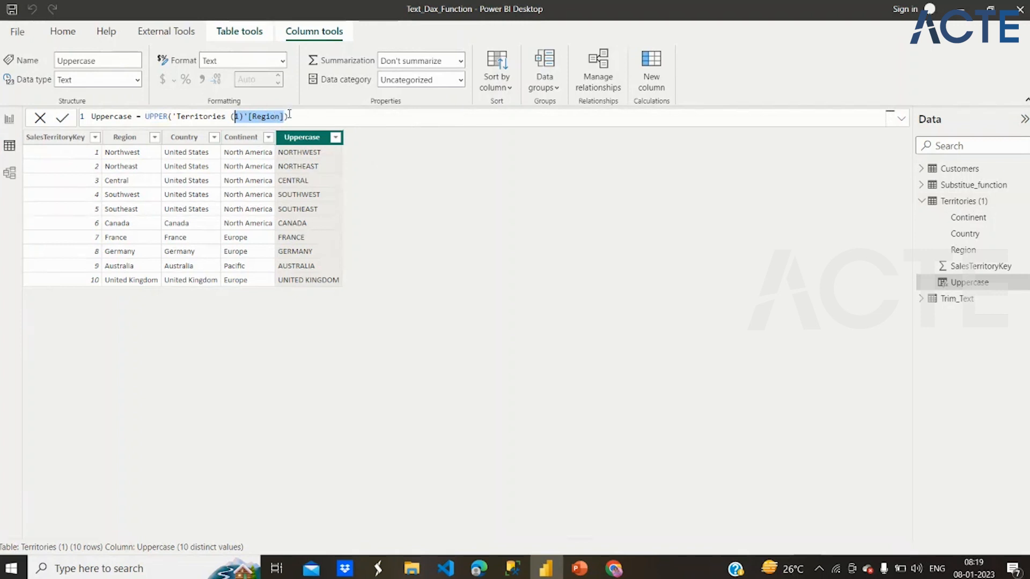
pyautogui.click(246, 116)
pyautogui.moveTo(246, 116); pyautogui.dragTo(177, 117)
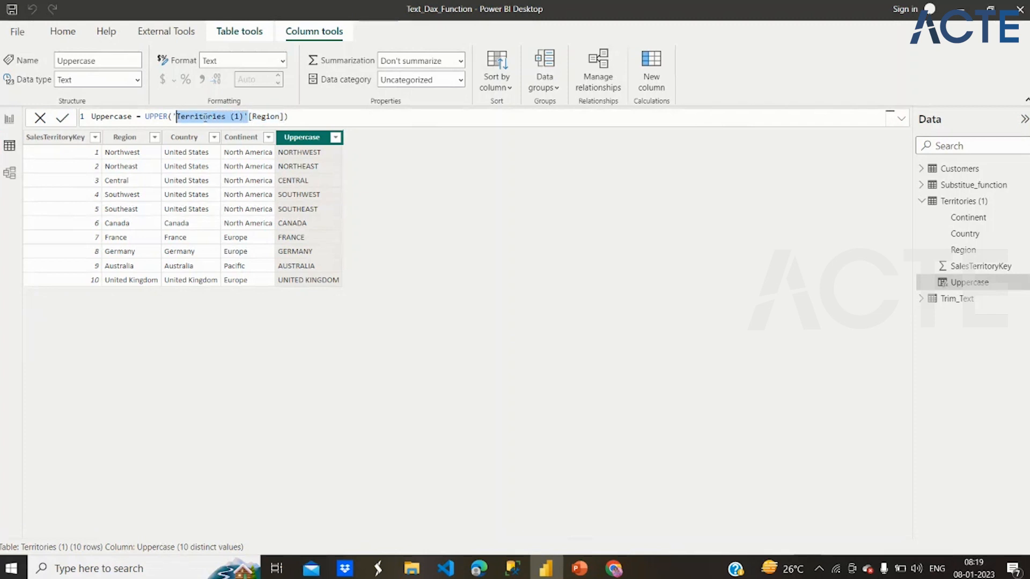
# - Re-enter 'Territories (1)'[Region] as the argument of the Uppercase column's UPPER function
pyautogui.moveTo(284, 116); pyautogui.dragTo(173, 116)
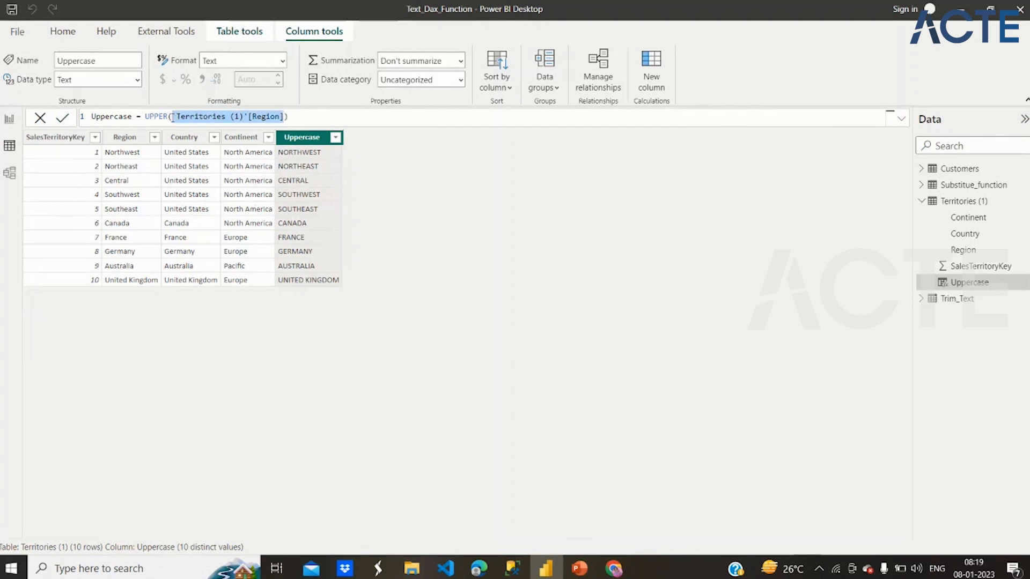
pyautogui.press('BackSpace')
pyautogui.write('Reg')
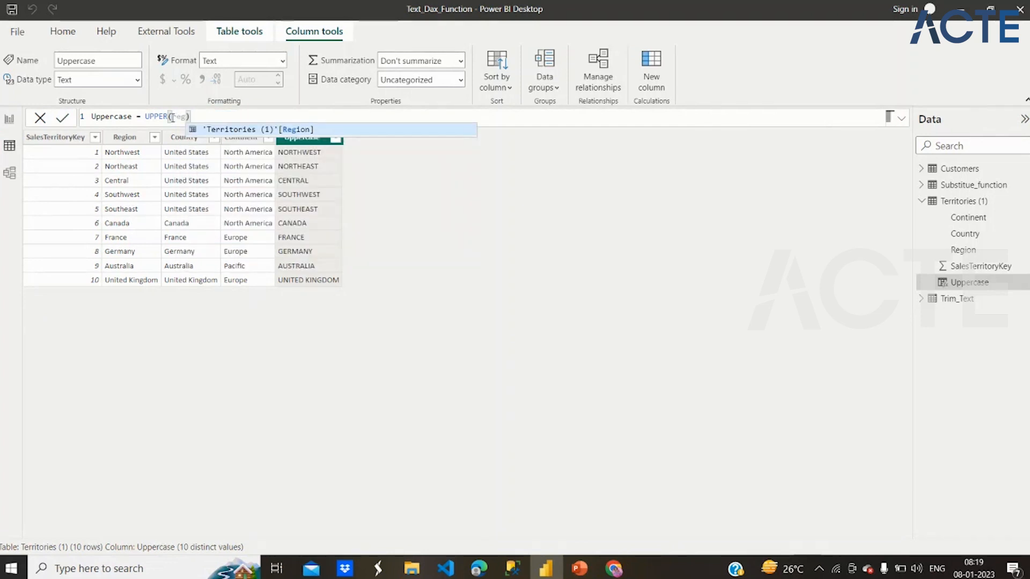
pyautogui.click(247, 131)
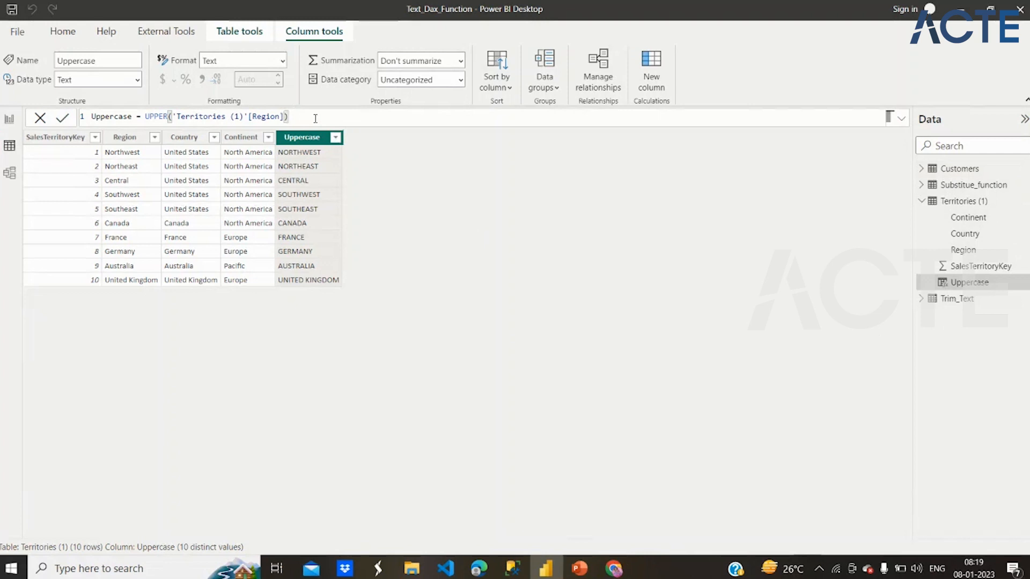
# - Shorten the UPPER argument in the Uppercase formula to [Region], without the table name
pyautogui.doubleClick(149, 117)
pyautogui.moveTo(172, 116); pyautogui.dragTo(285, 117)
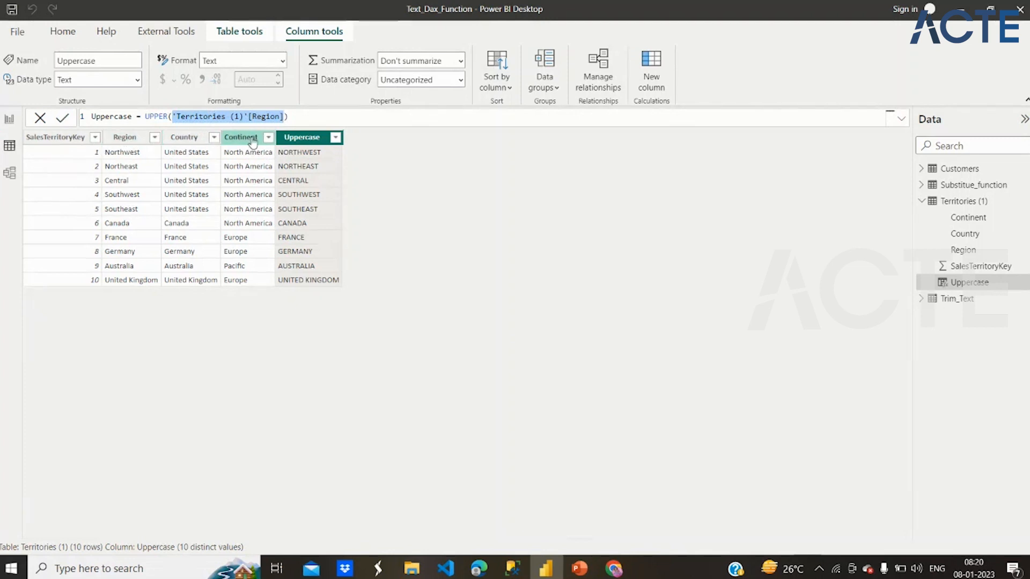
pyautogui.write('[Region]')
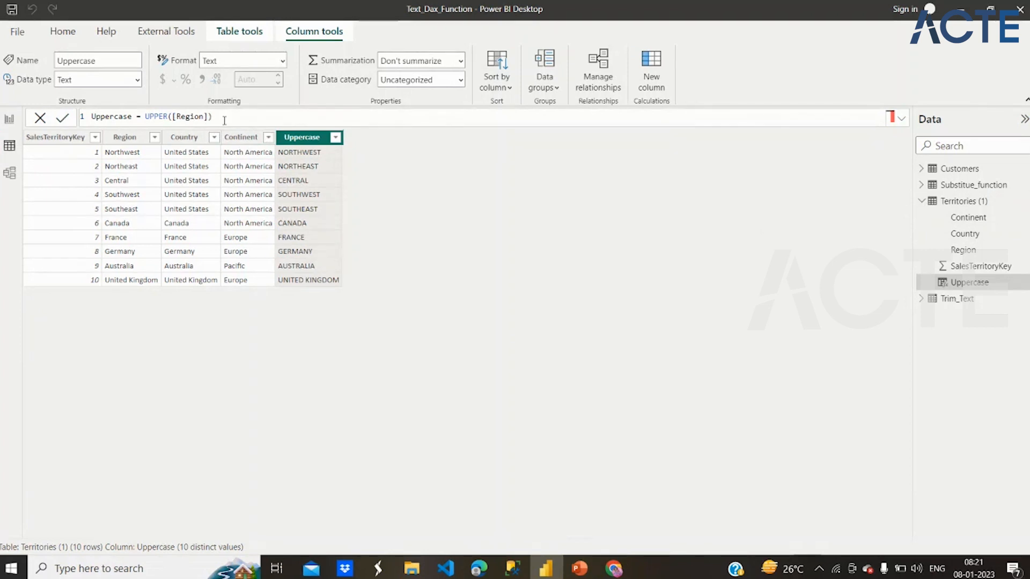
pyautogui.click(172, 116)
pyautogui.click(208, 117)
# - Add a calculated column to the Territories (1) table with the formula Lowercase = lower('Territories (1)'[Country])
pyautogui.click(641, 56)
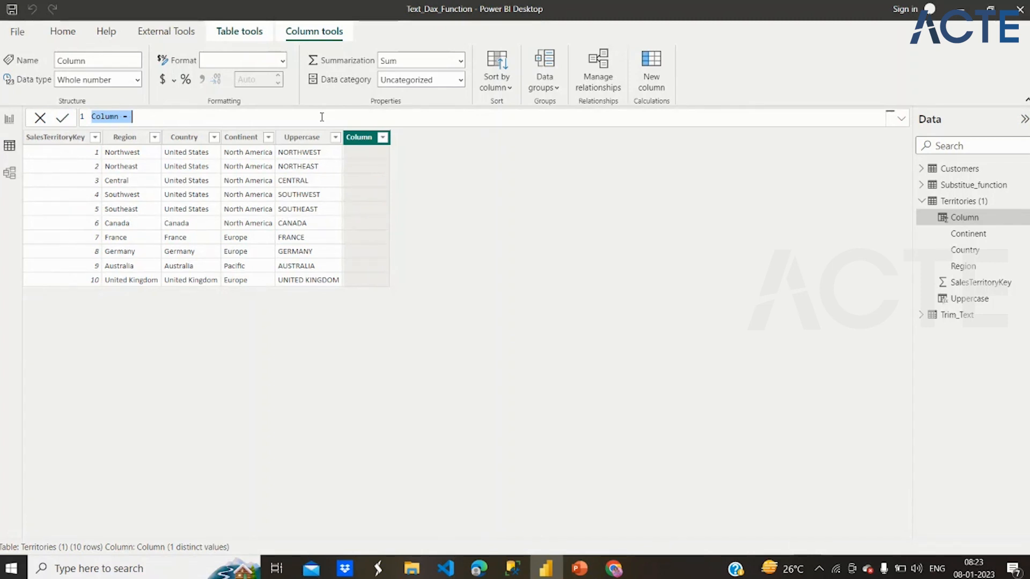
pyautogui.write('Lo')
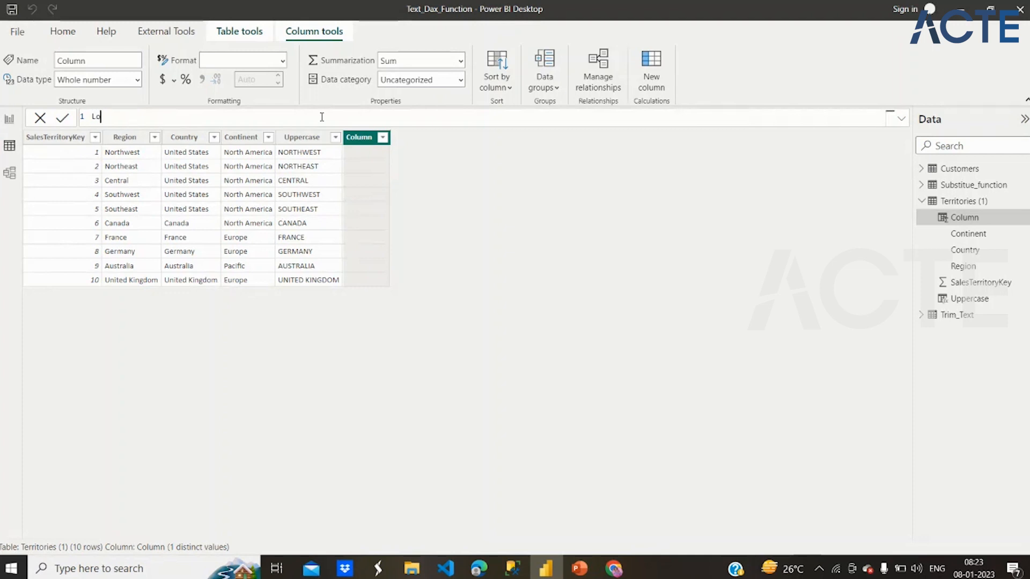
pyautogui.write('wercase= lo')
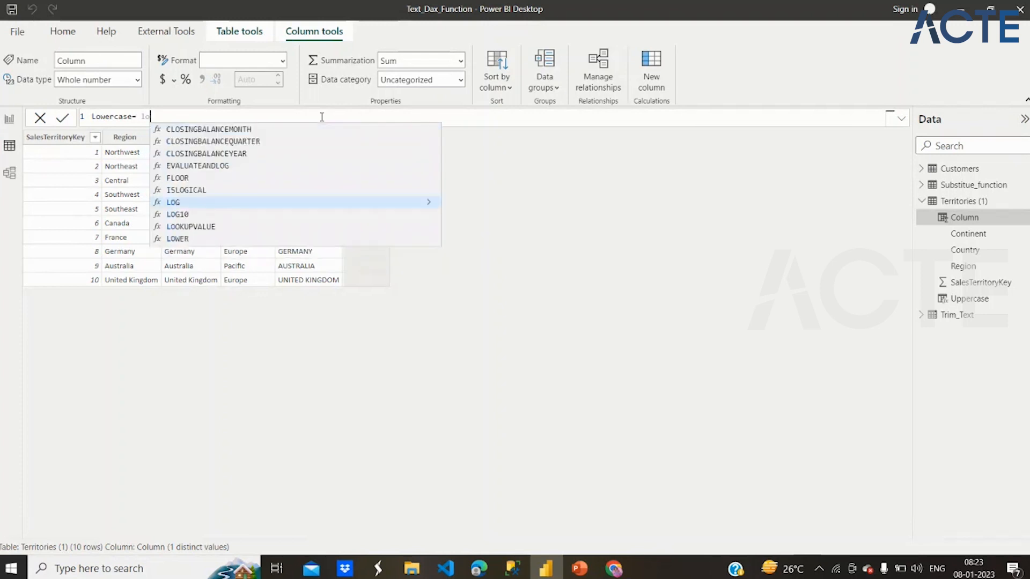
pyautogui.write('wer')
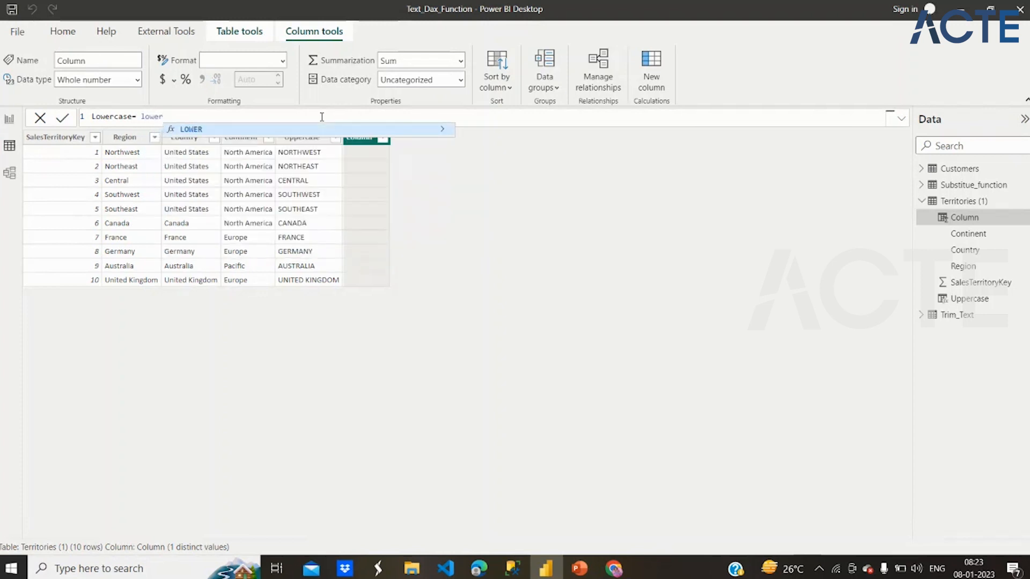
pyautogui.write('(')
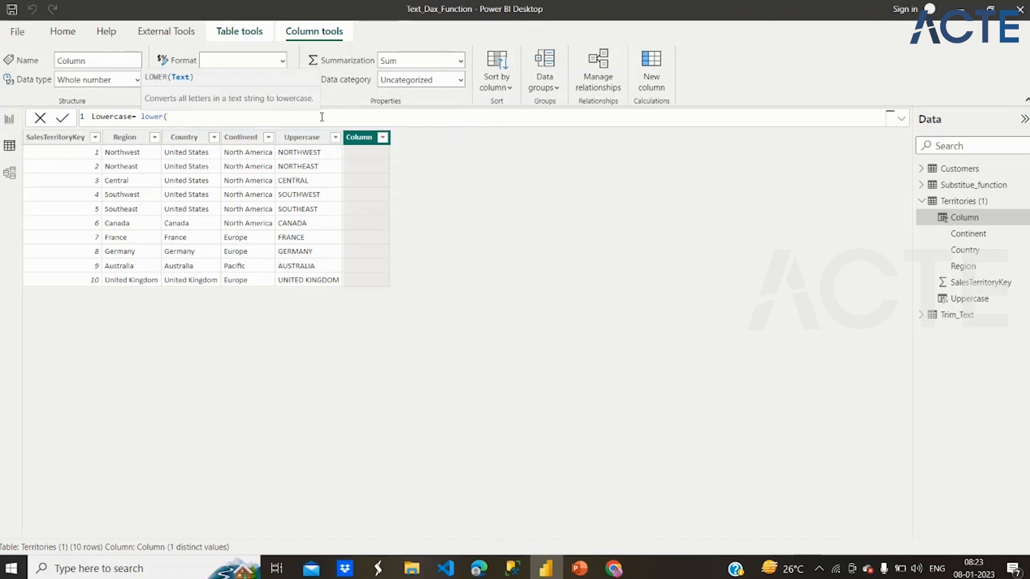
pyautogui.write('coun')
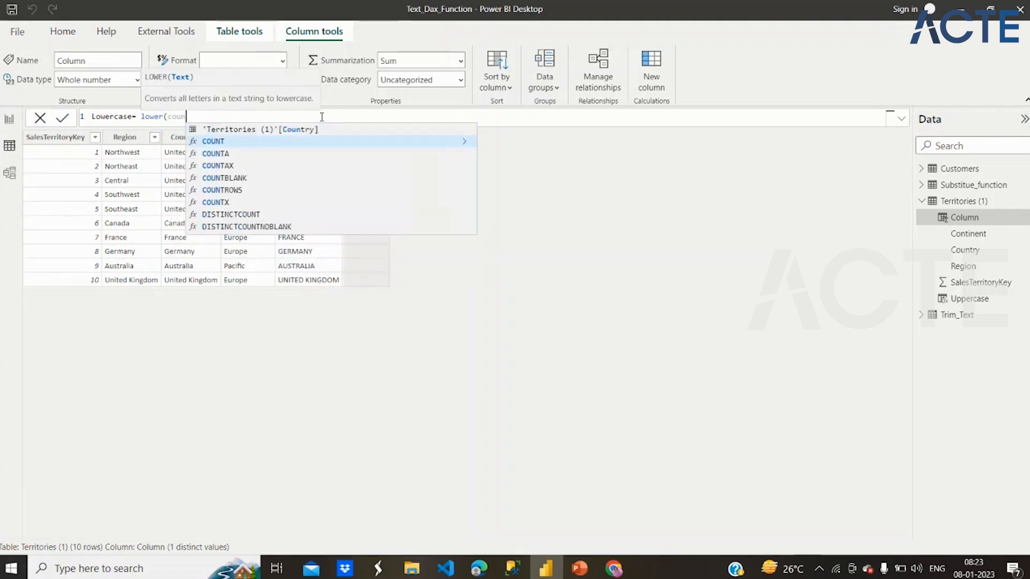
pyautogui.write('t')
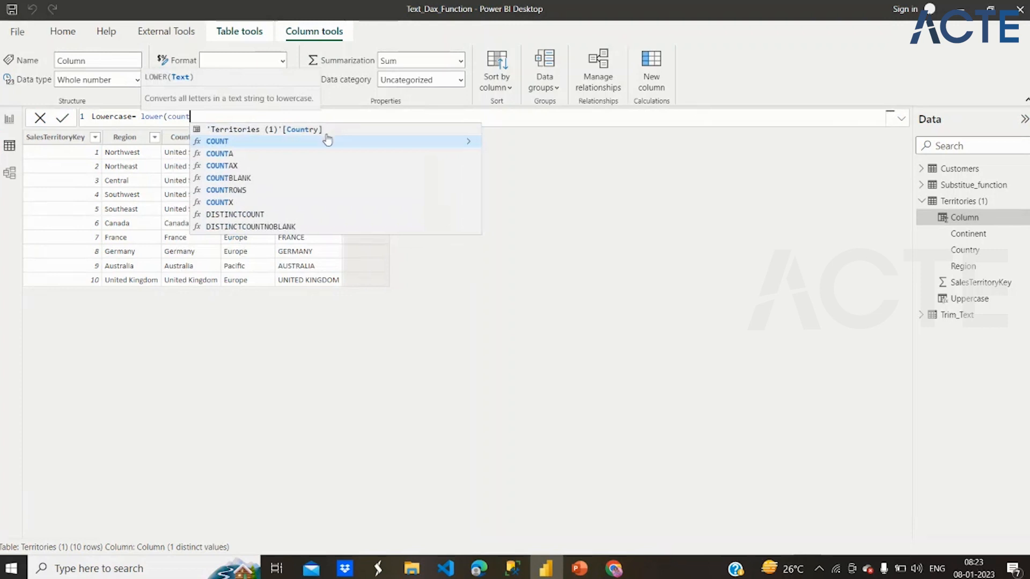
pyautogui.click(324, 130)
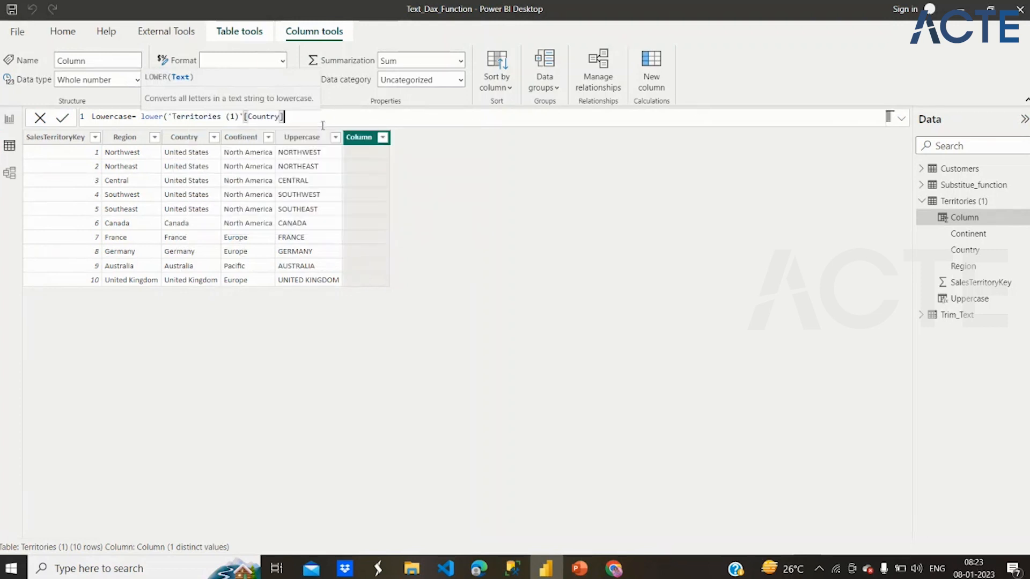
pyautogui.write(')')
pyautogui.press('Return')
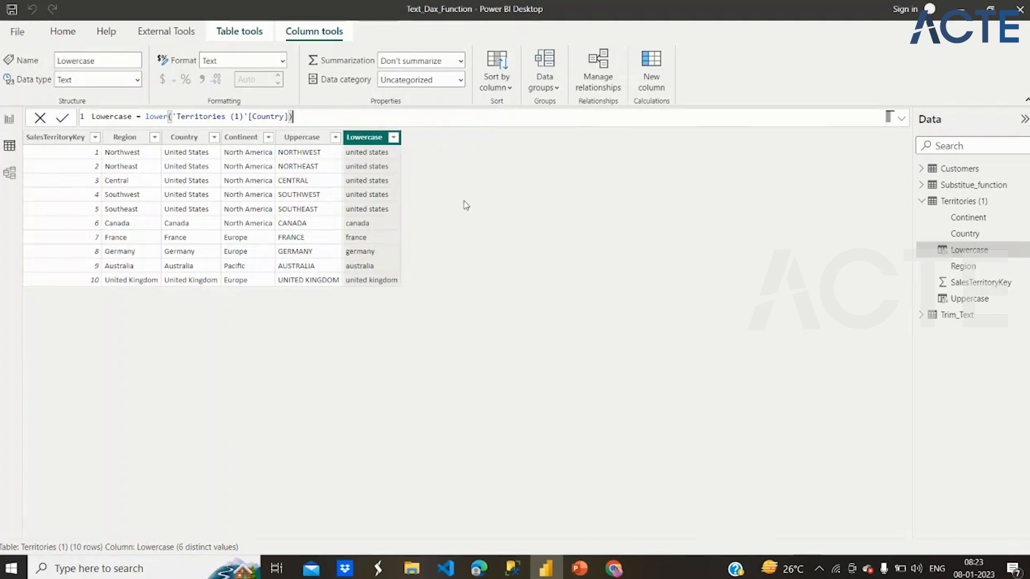
# - Open the Trim_Text table and widen its Continent column to show the full text
pyautogui.click(921, 202)
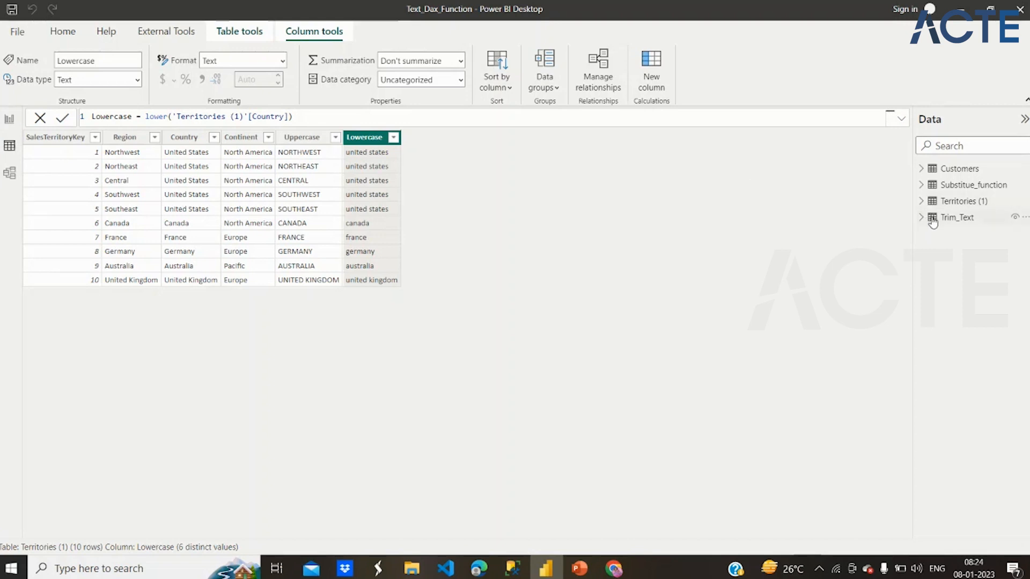
pyautogui.click(963, 219)
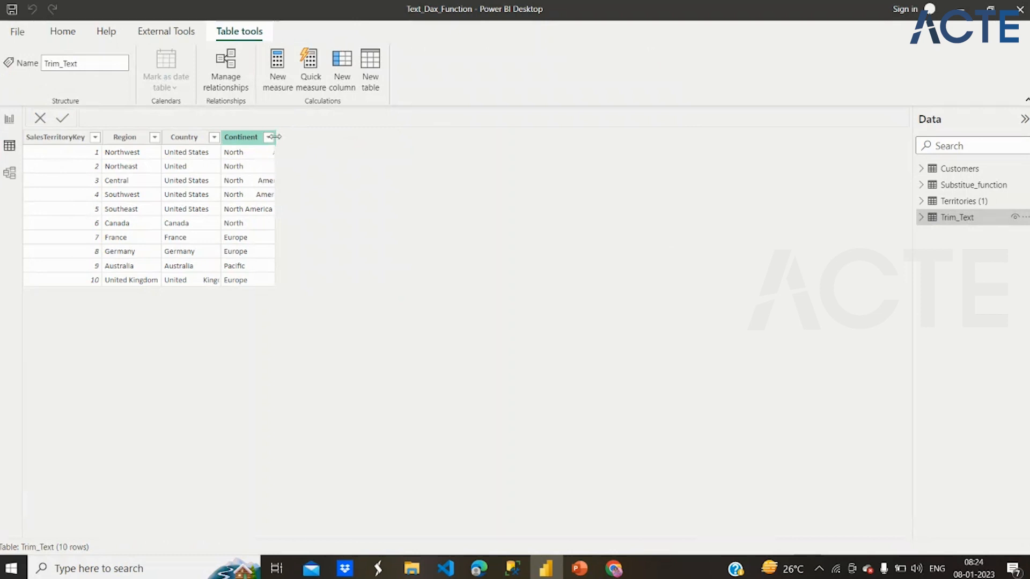
pyautogui.moveTo(275, 137); pyautogui.dragTo(317, 138)
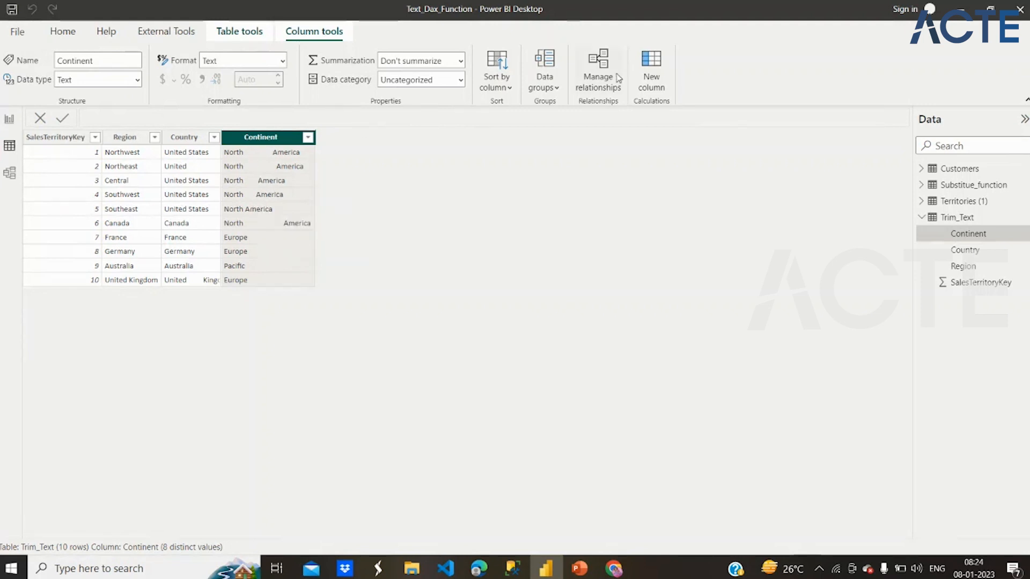
# - Add a calculated column to the Trim_Text table with the formula Trim = TRIM(Trim_Text[Continent])
pyautogui.click(650, 66)
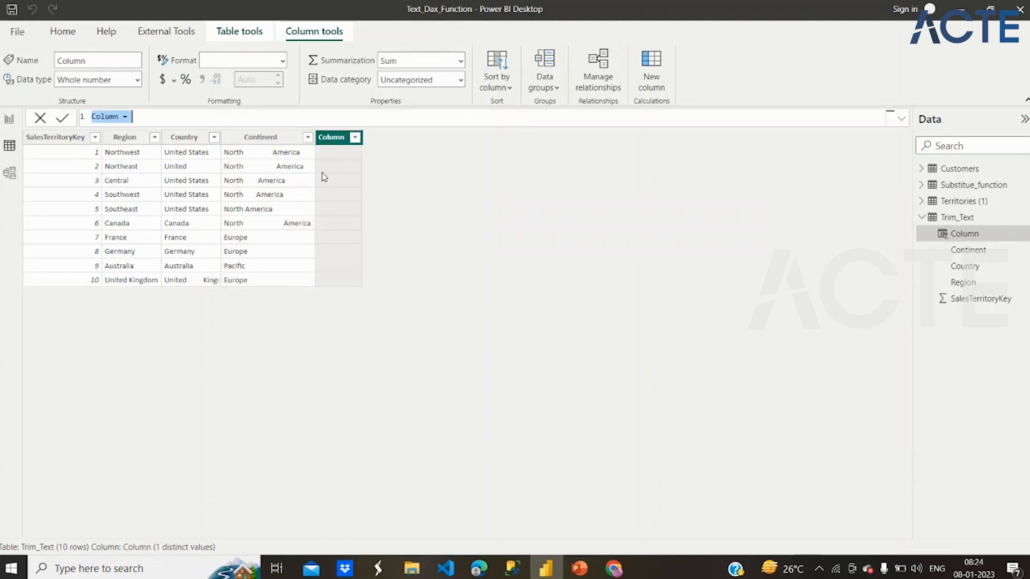
pyautogui.write('Trim')
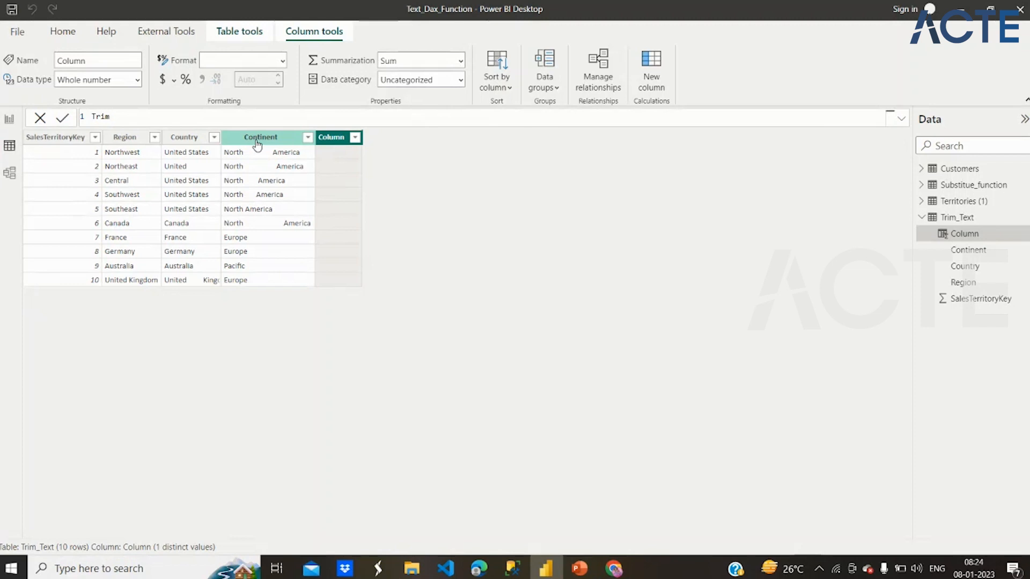
pyautogui.write('-tri')
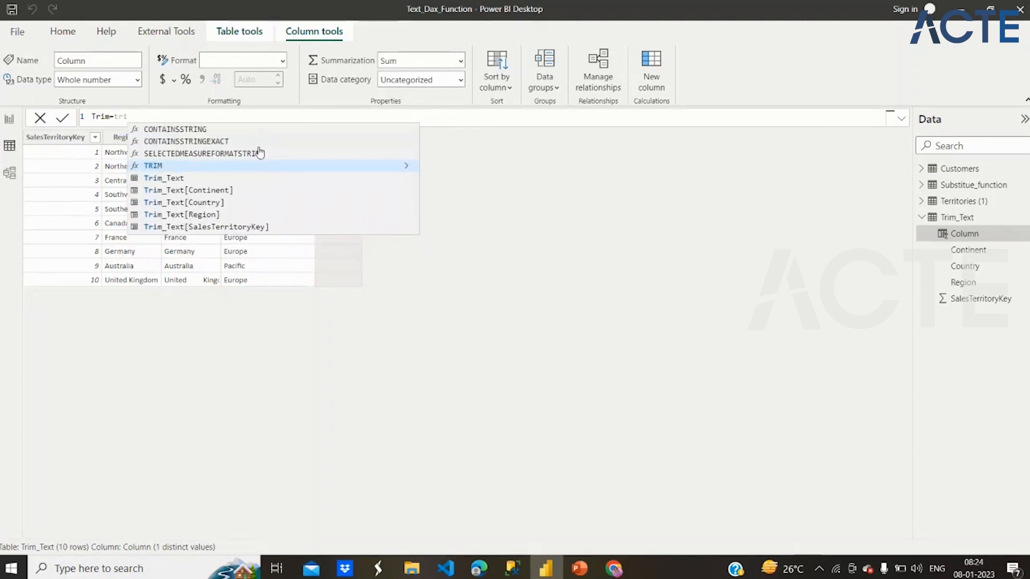
pyautogui.click(266, 168)
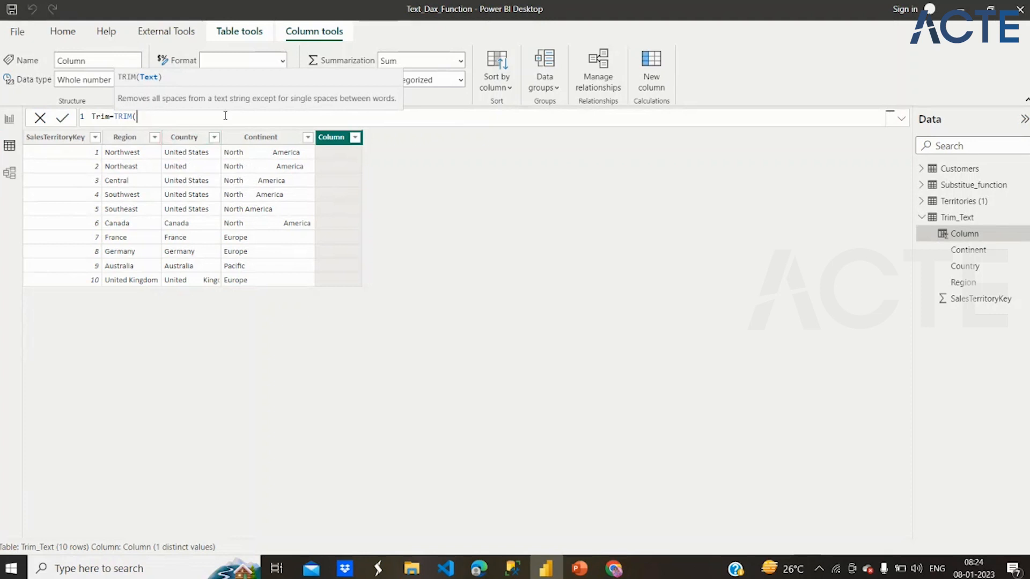
pyautogui.write('Conti')
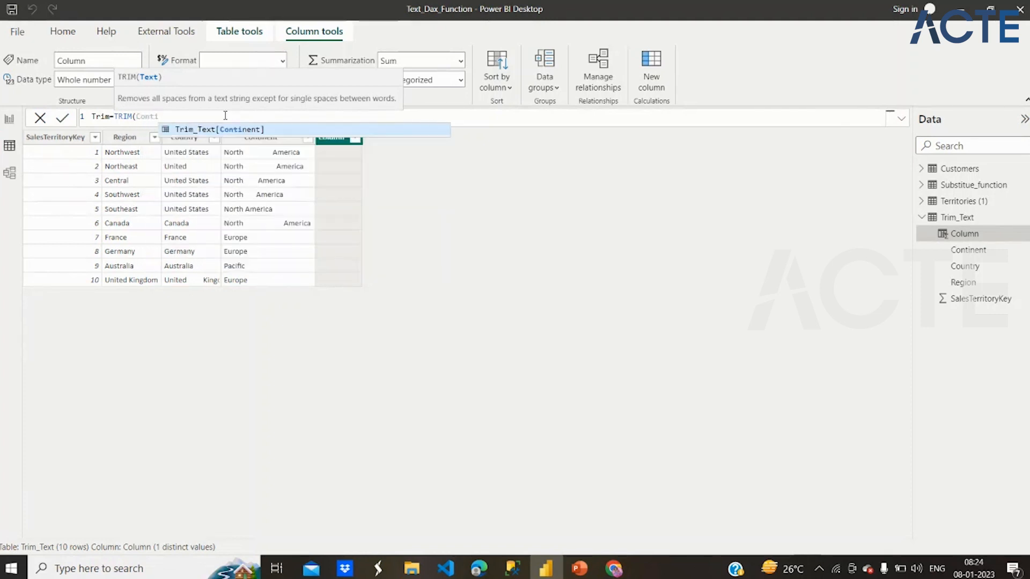
pyautogui.click(234, 132)
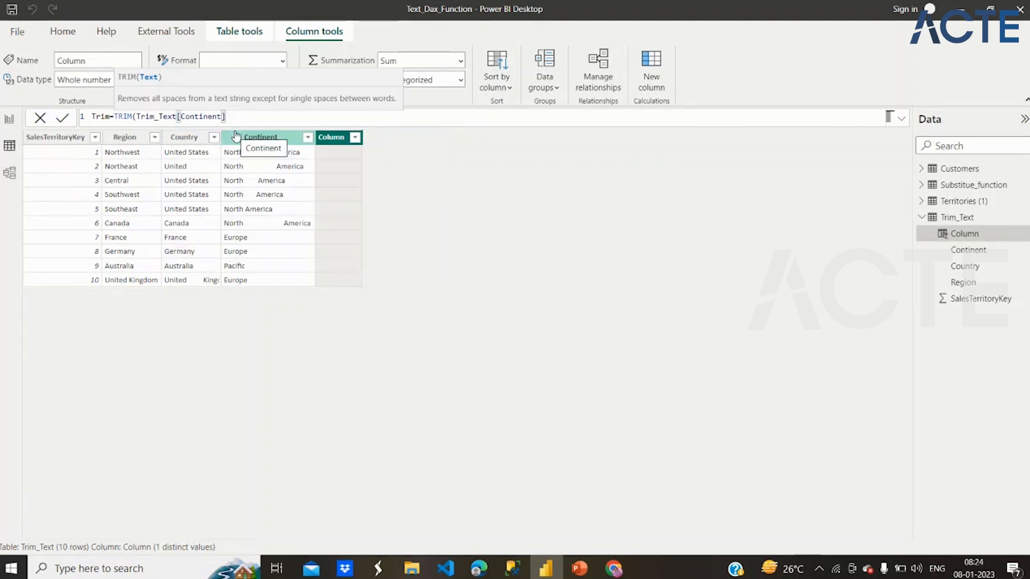
pyautogui.write(')')
pyautogui.press('Return')
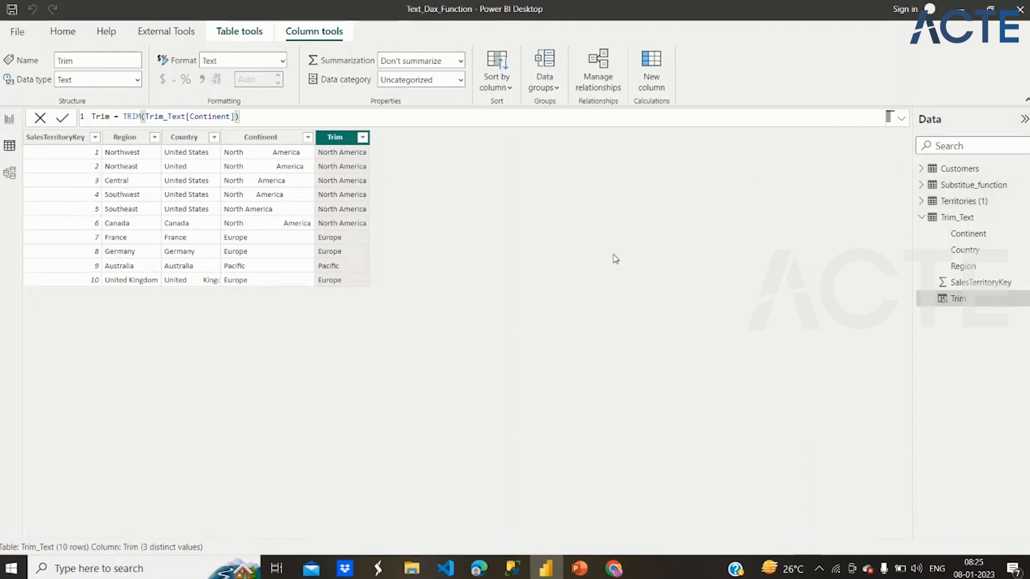
# - Start a calculated column named Contenatex in the Territories (1) table, using the CONCATENATEX function
pyautogui.click(921, 217)
pyautogui.click(944, 202)
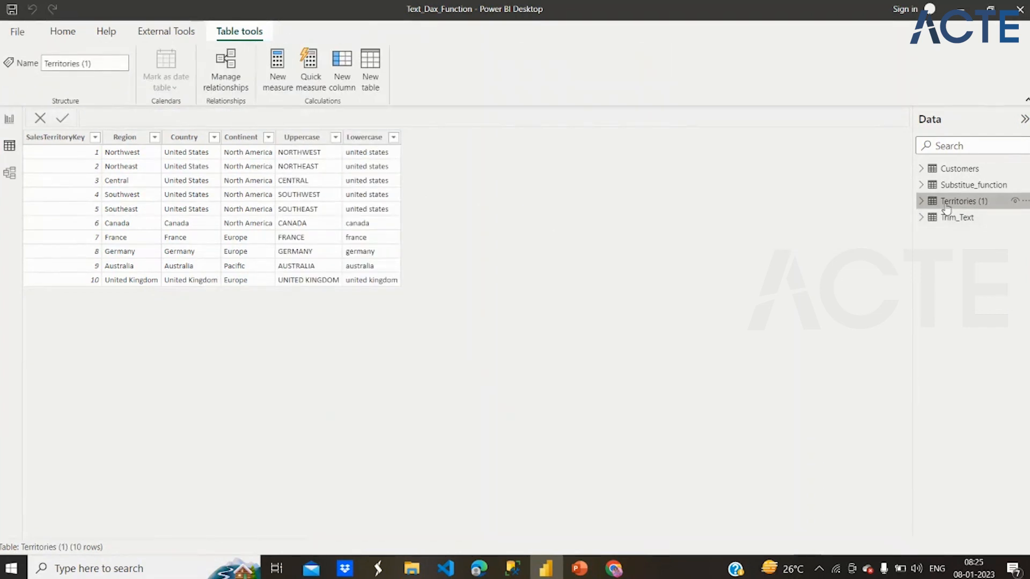
pyautogui.click(337, 63)
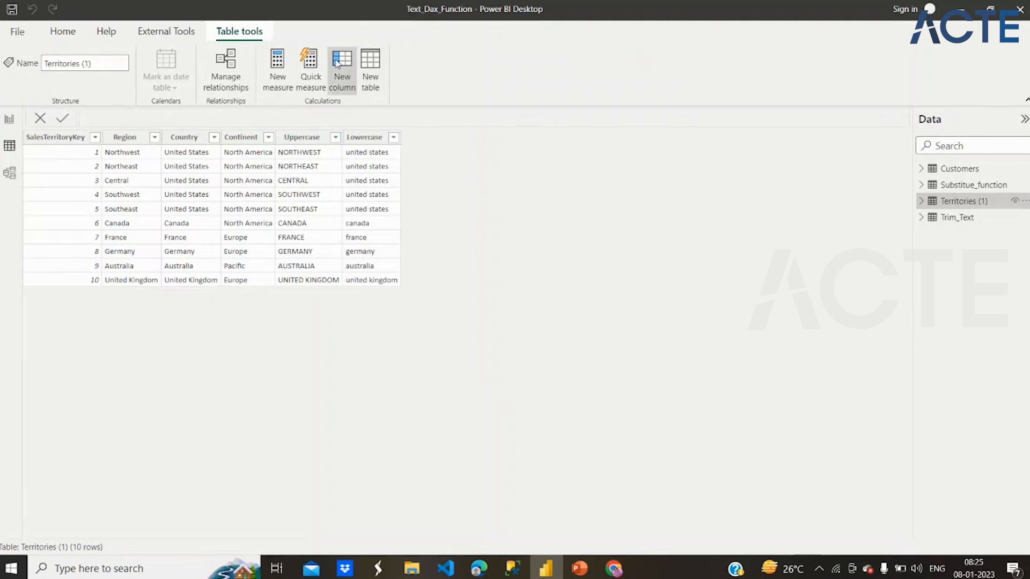
pyautogui.click(338, 62)
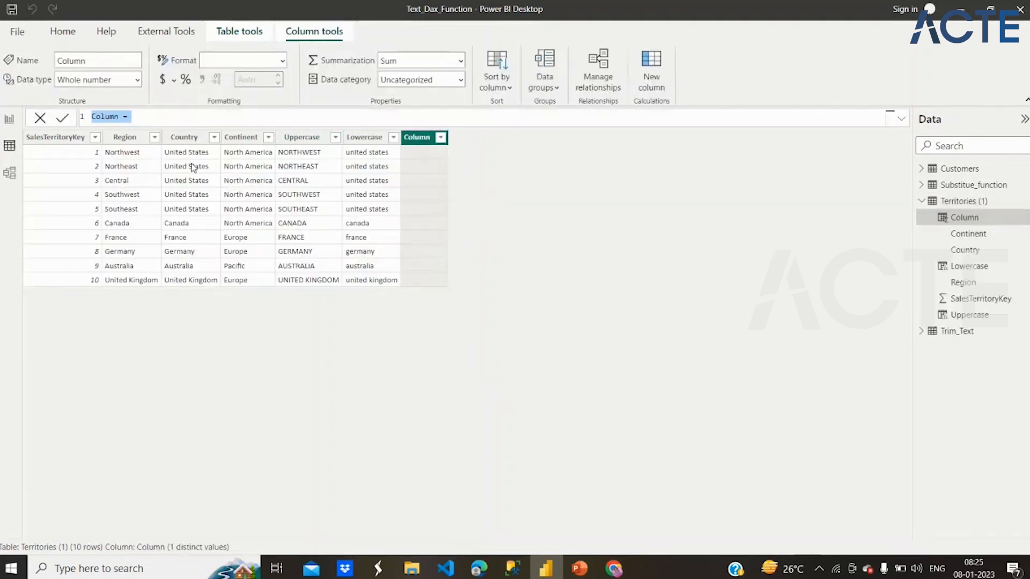
pyautogui.write('Co')
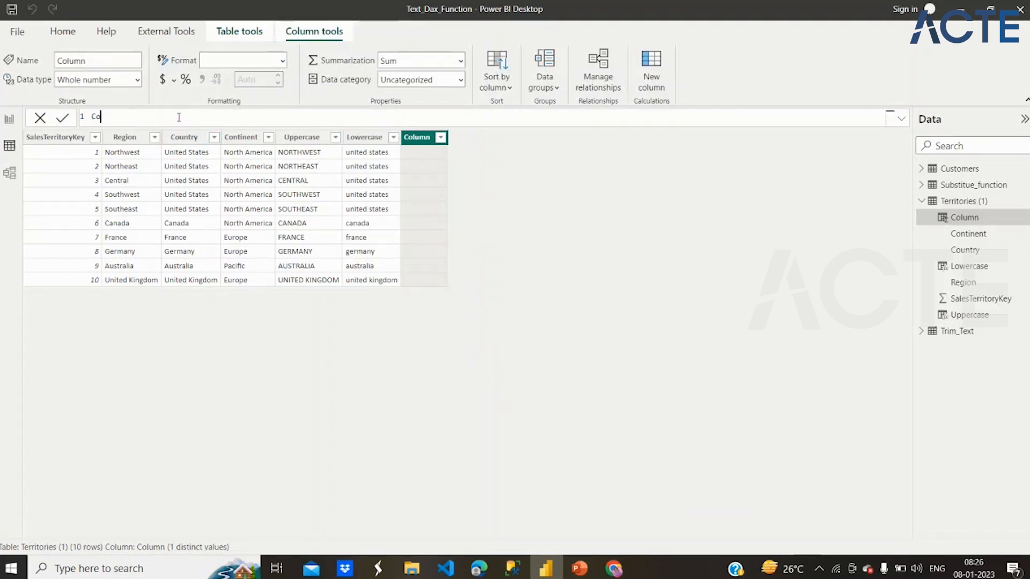
pyautogui.write('ntenatex = Cont')
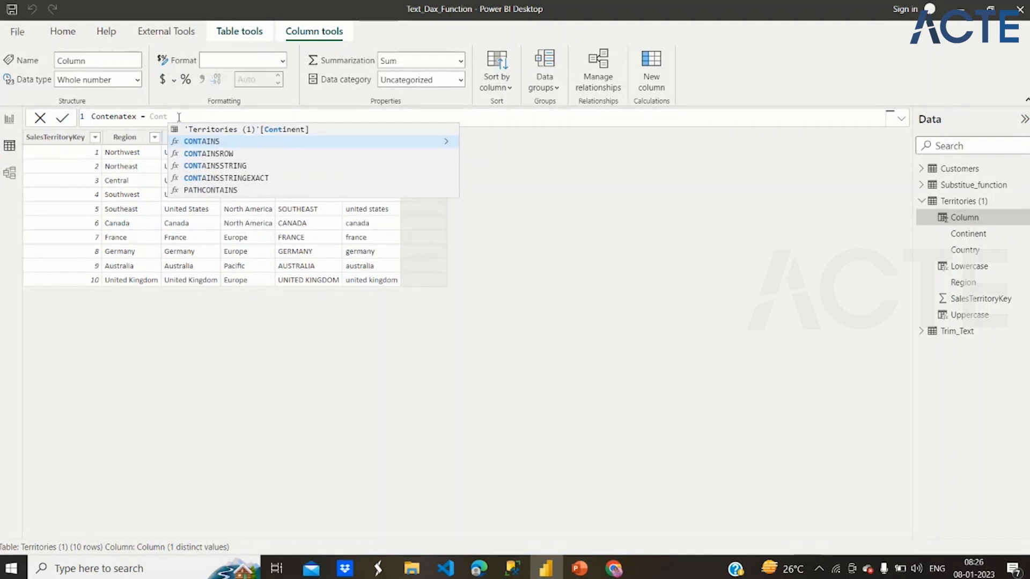
pyautogui.press('BackSpace')
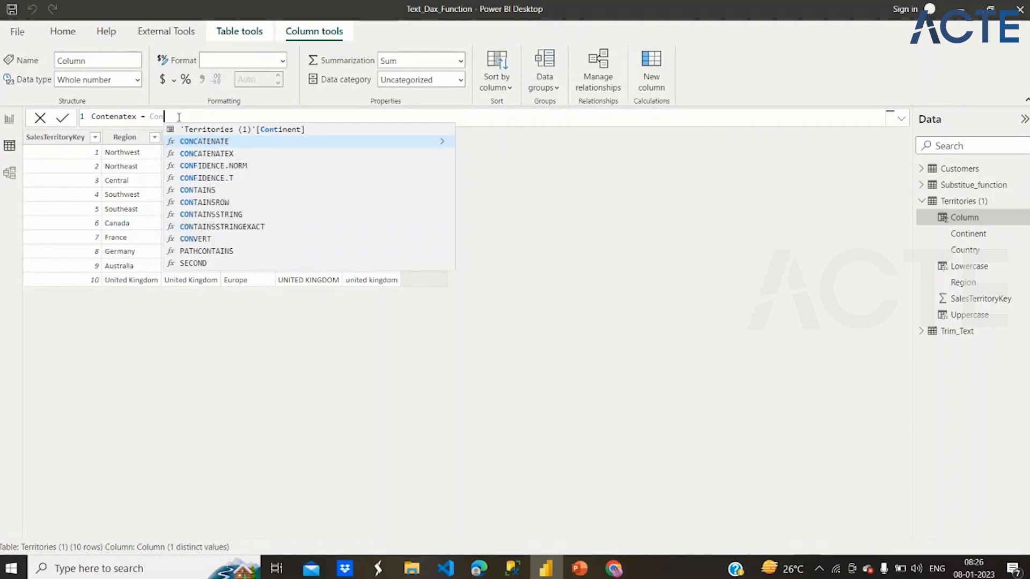
pyautogui.write('cat')
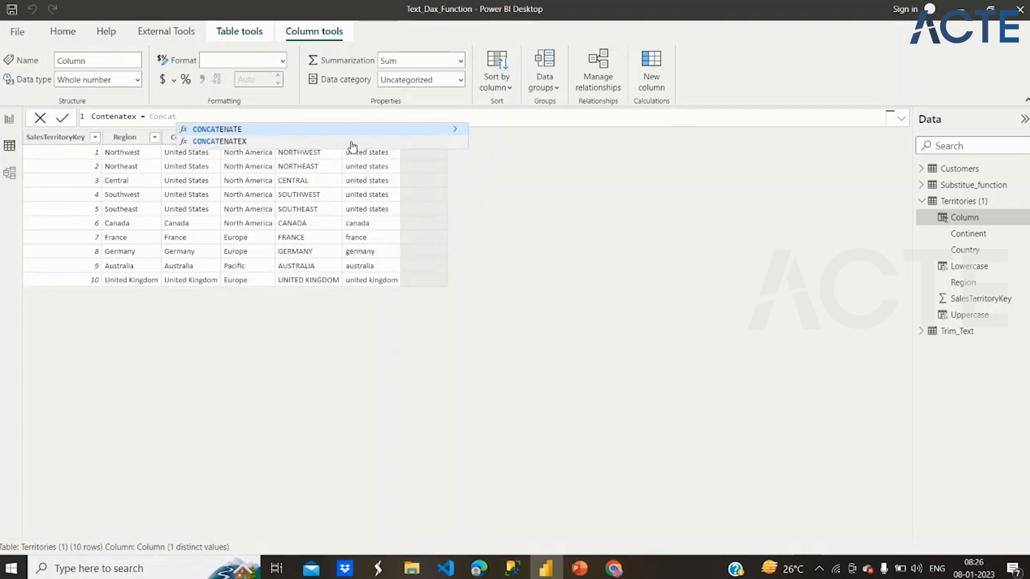
pyautogui.click(457, 129)
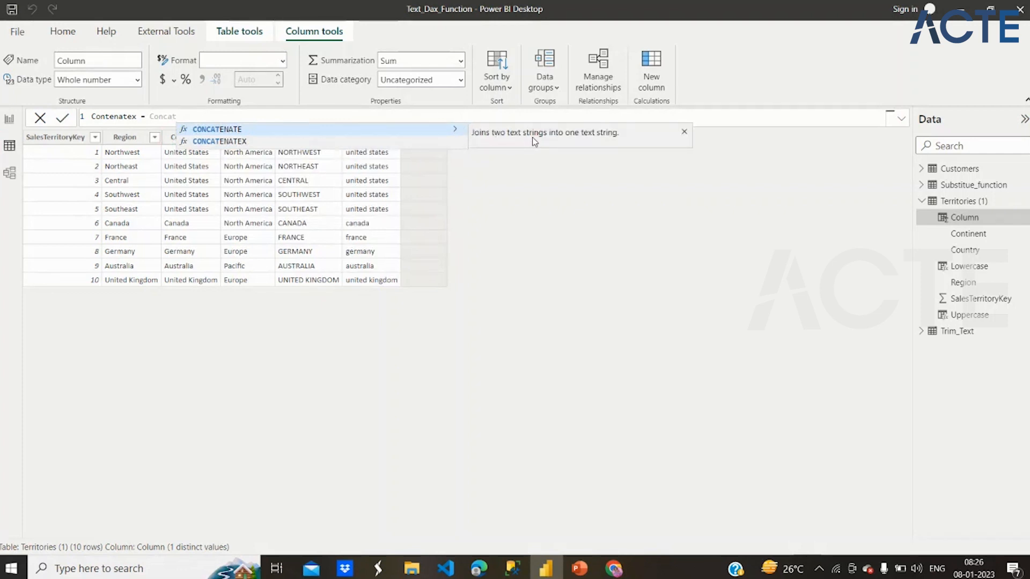
pyautogui.click(457, 142)
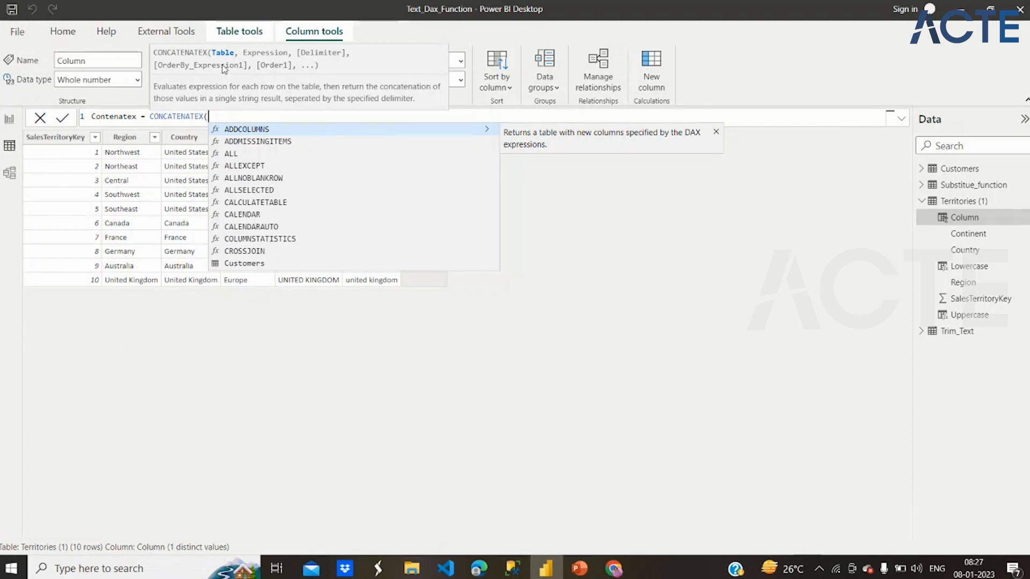
# - Enlarge the formula text and bring up the argument help for CONCATENATEX to examine its syntax
pyautogui.scroll(3, 215, 120)
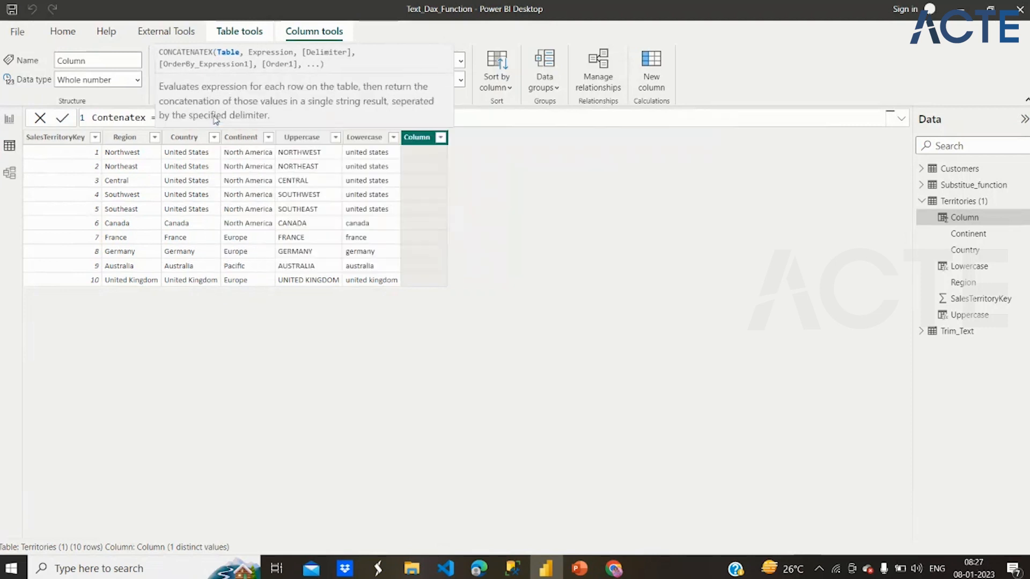
pyautogui.click(159, 117)
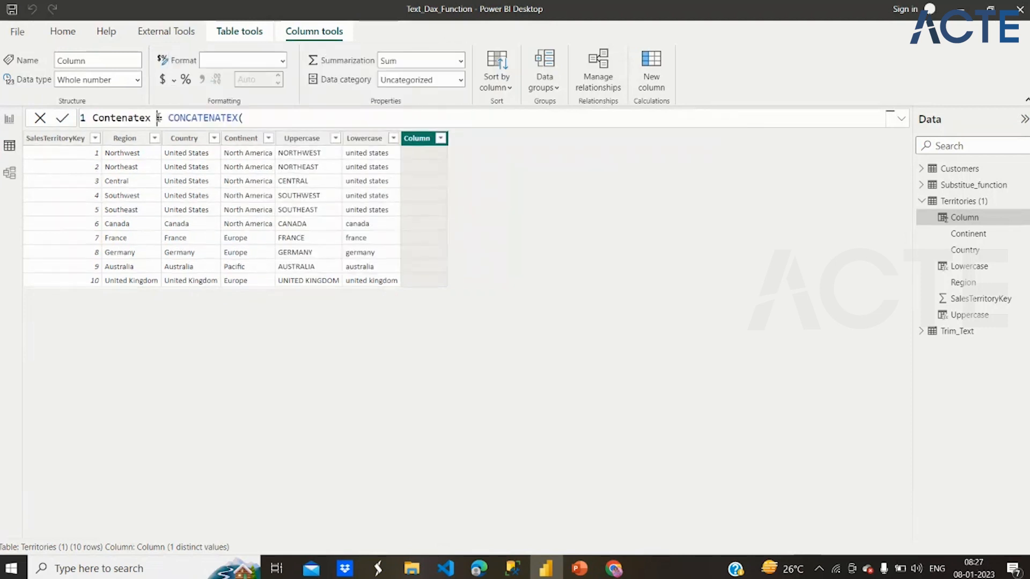
pyautogui.click(262, 117)
pyautogui.press('BackSpace')
pyautogui.write('(')
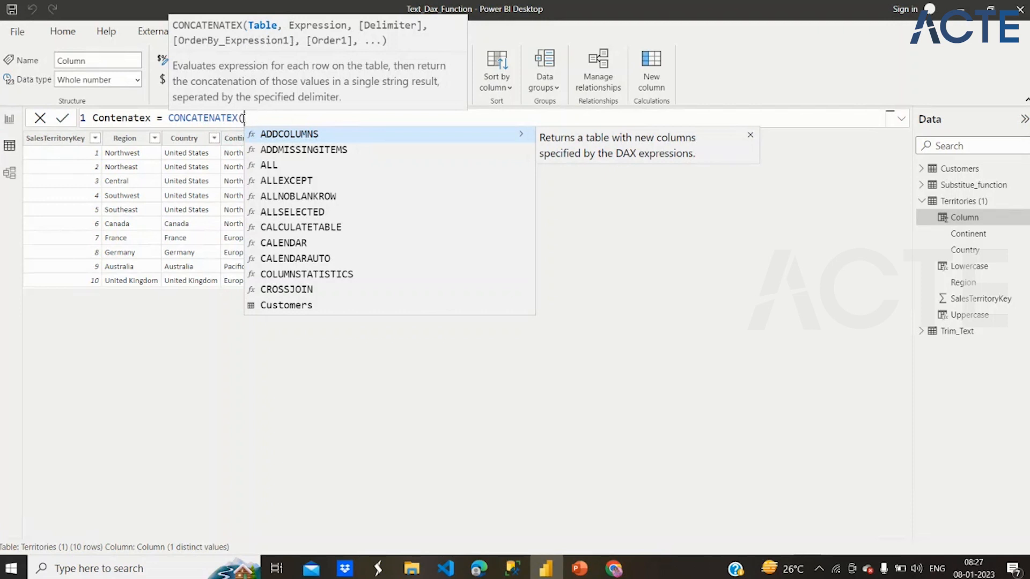
pyautogui.click(339, 4)
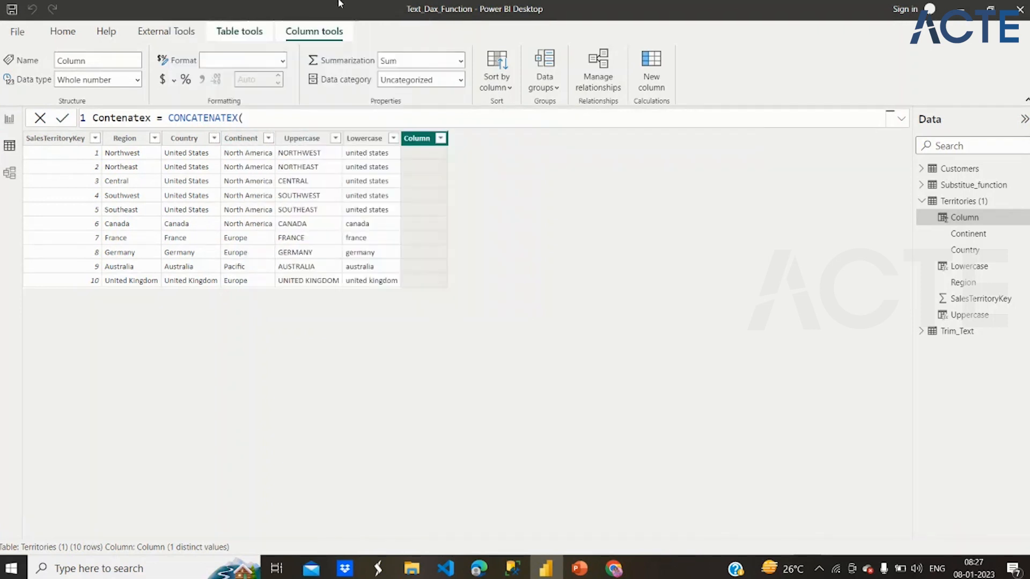
pyautogui.click(263, 118)
pyautogui.press('BackSpace')
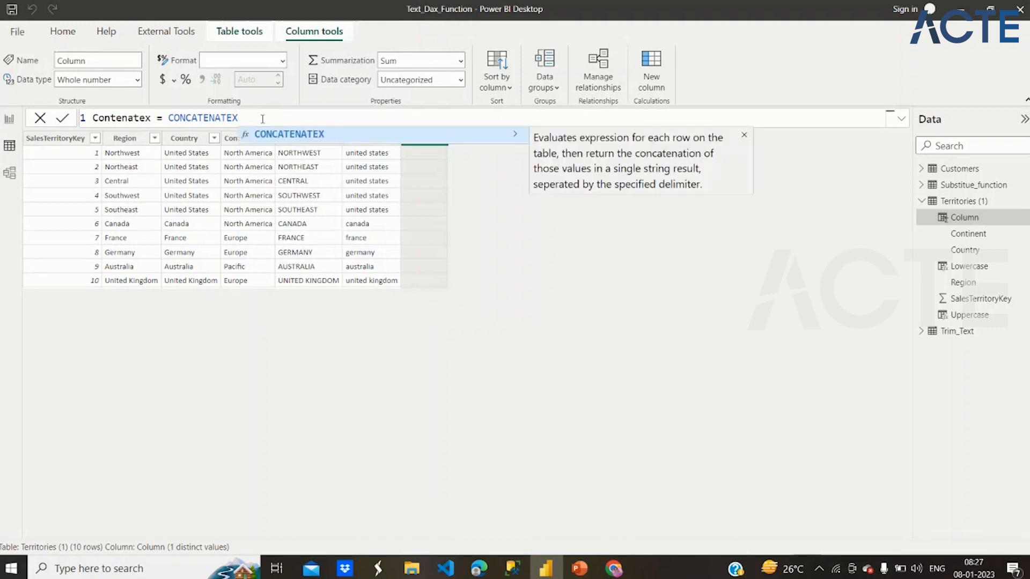
pyautogui.write('(')
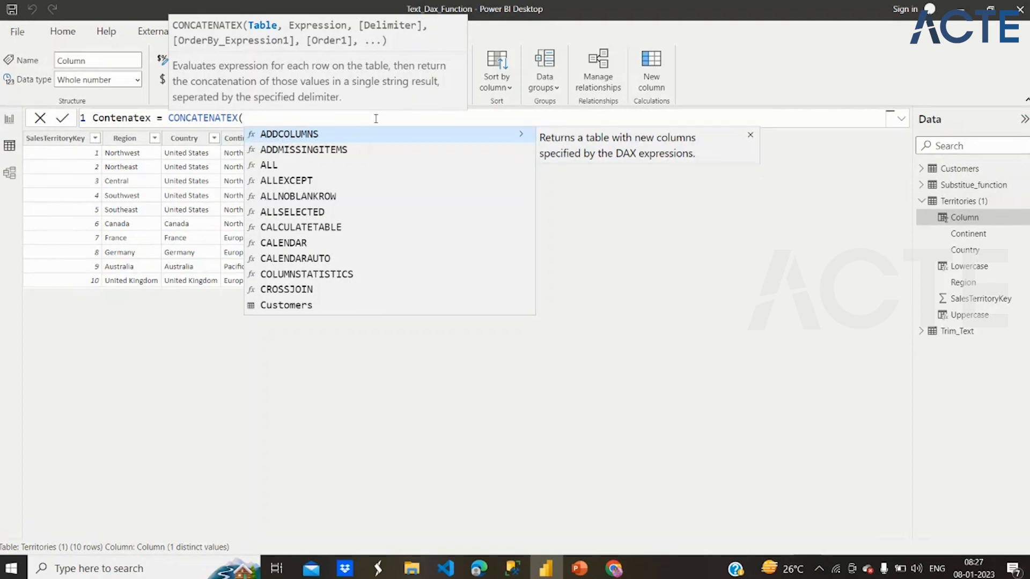
# - Give CONCATENATEX the table 'Territories (1)', the expression 'Territories (1)'[Region] and a quoted comma as delimiter
pyautogui.write("'Ter")
pyautogui.click(384, 140)
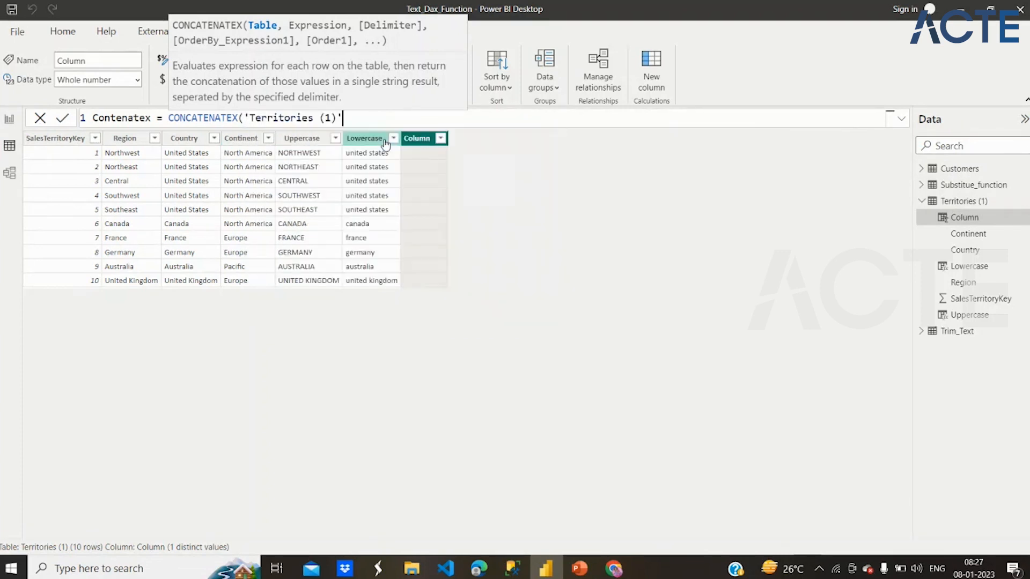
pyautogui.write(',')
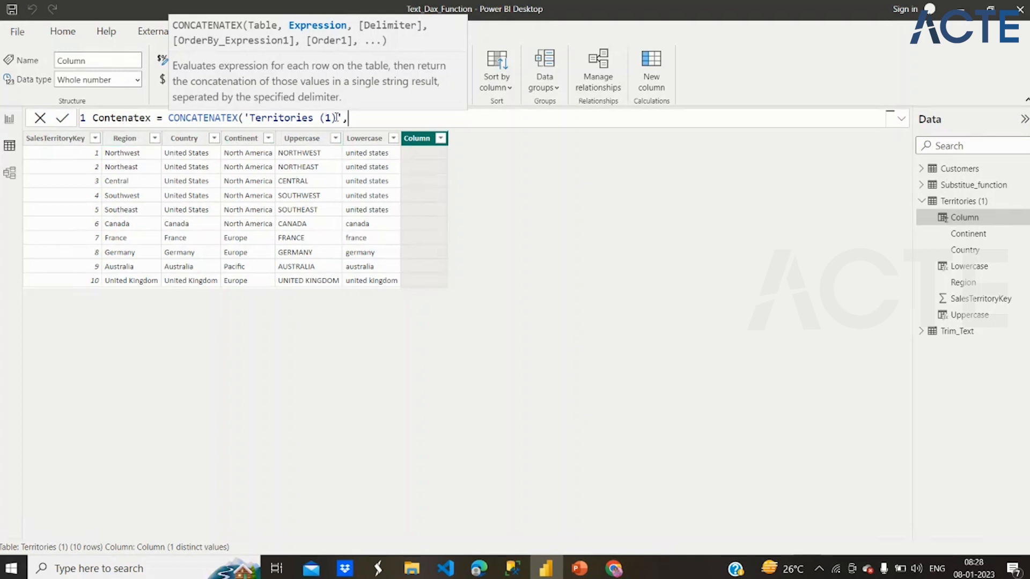
pyautogui.write('reg')
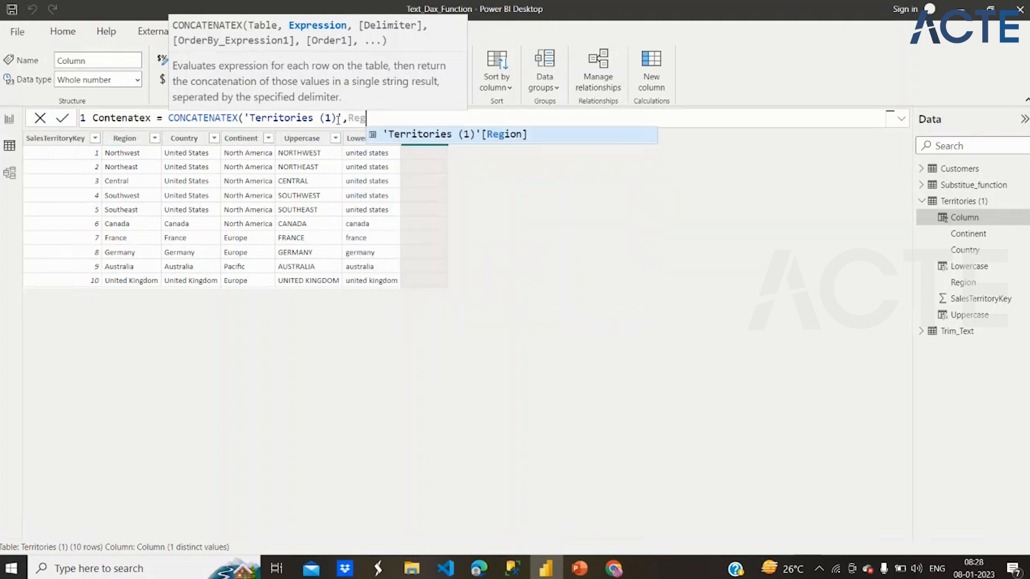
pyautogui.press('Tab')
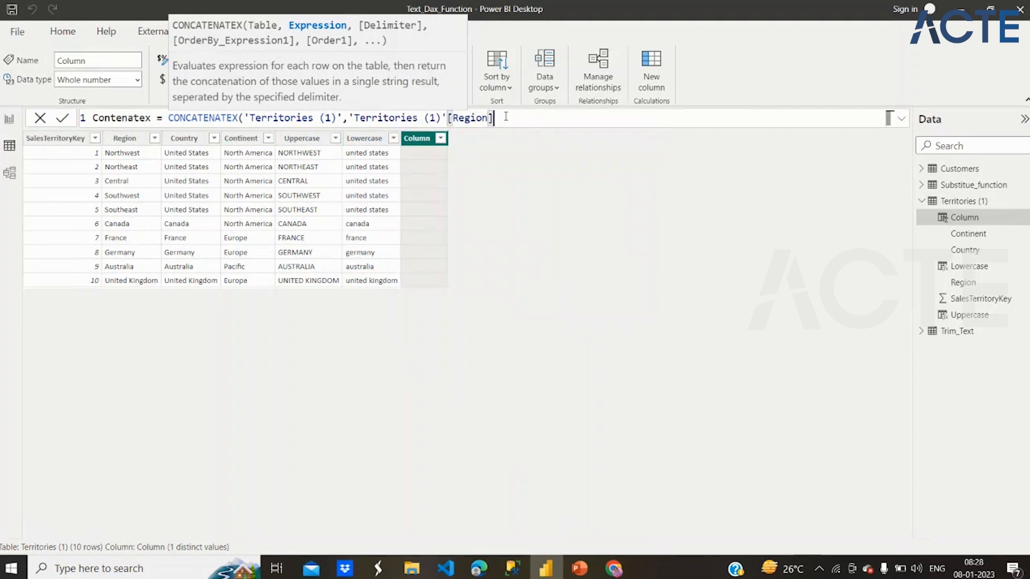
pyautogui.write(',",')
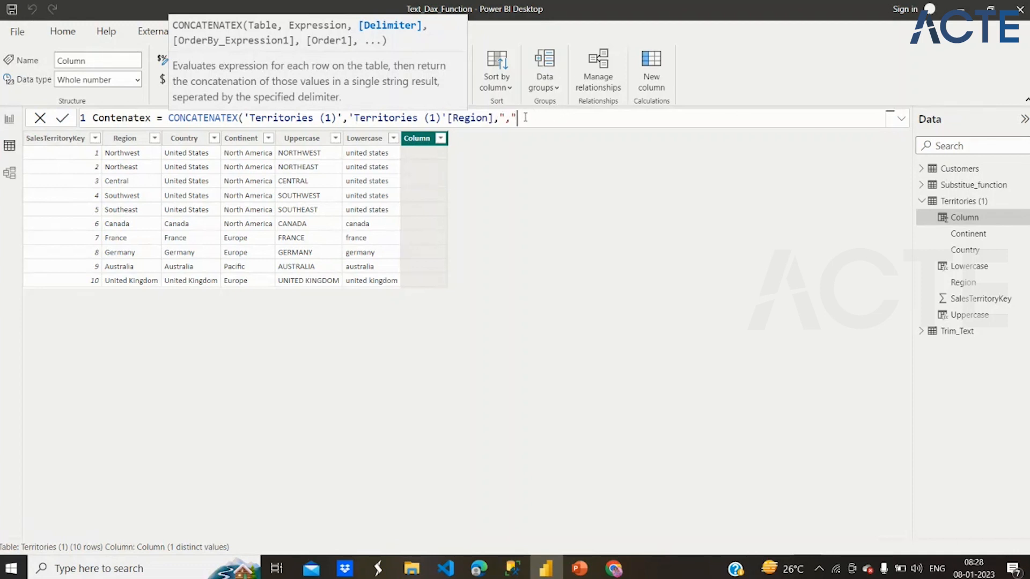
pyautogui.write(',')
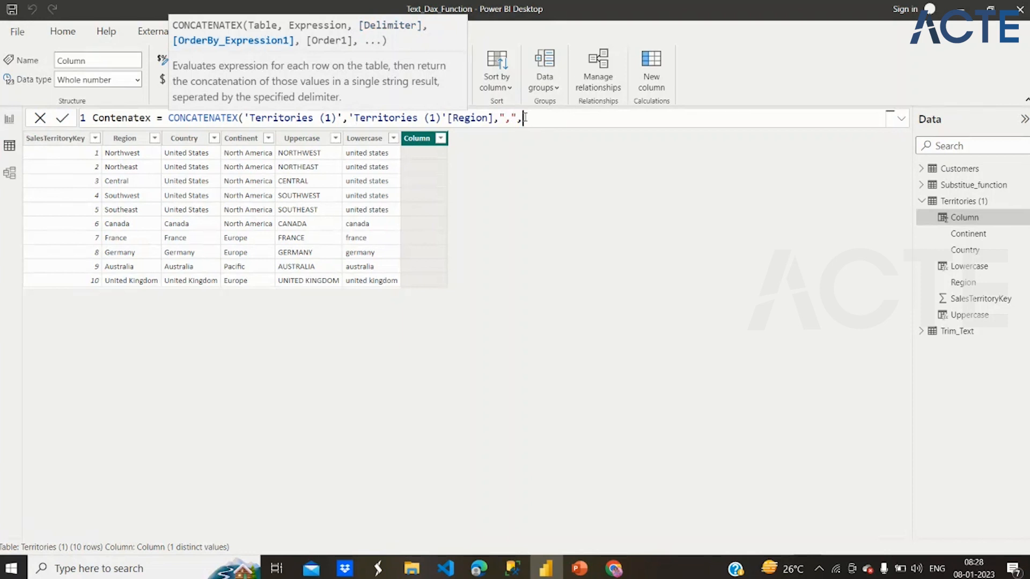
# - Replace the comma delimiter in the CONCATENATEX formula with a quoted pipe character, |
pyautogui.click(512, 117)
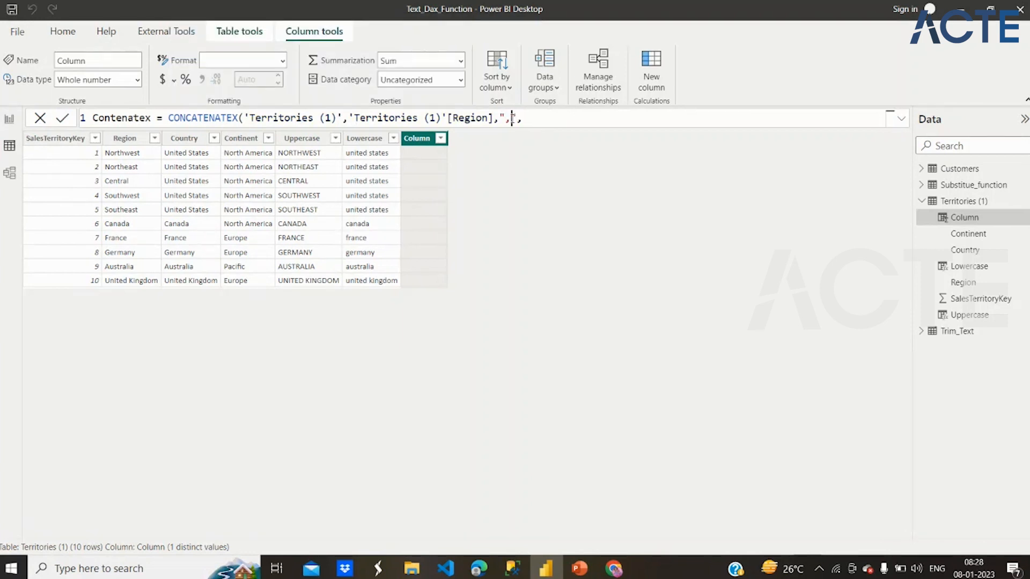
pyautogui.press('BackSpace')
pyautogui.press('BackSpace')
pyautogui.press('BackSpace')
pyautogui.write('"|')
pyautogui.click(530, 121)
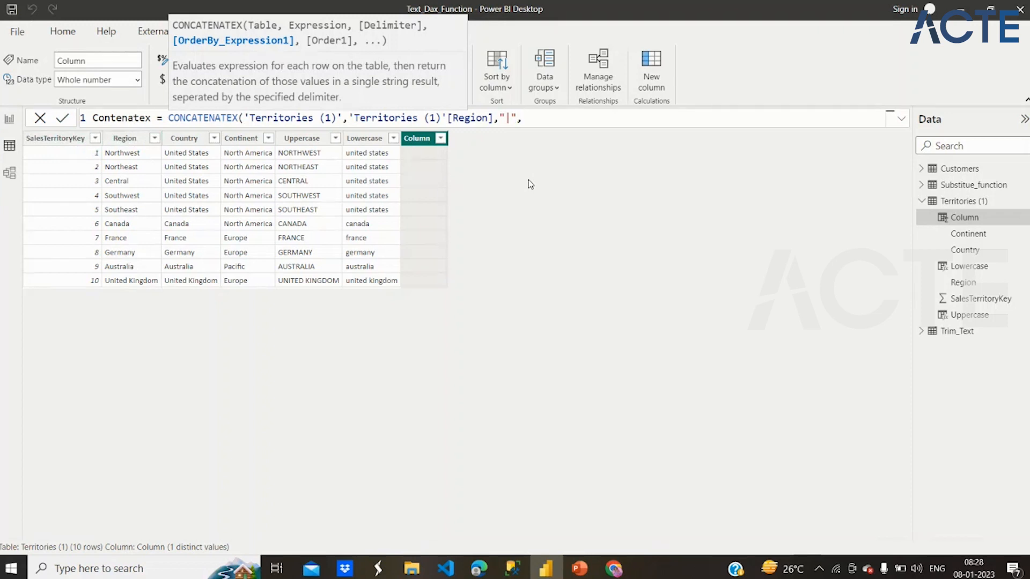
# - Order the CONCATENATEX result by 'Territories (1)'[Region] with ASC, close the formula and commit the Contenatex column
pyautogui.write('Regio')
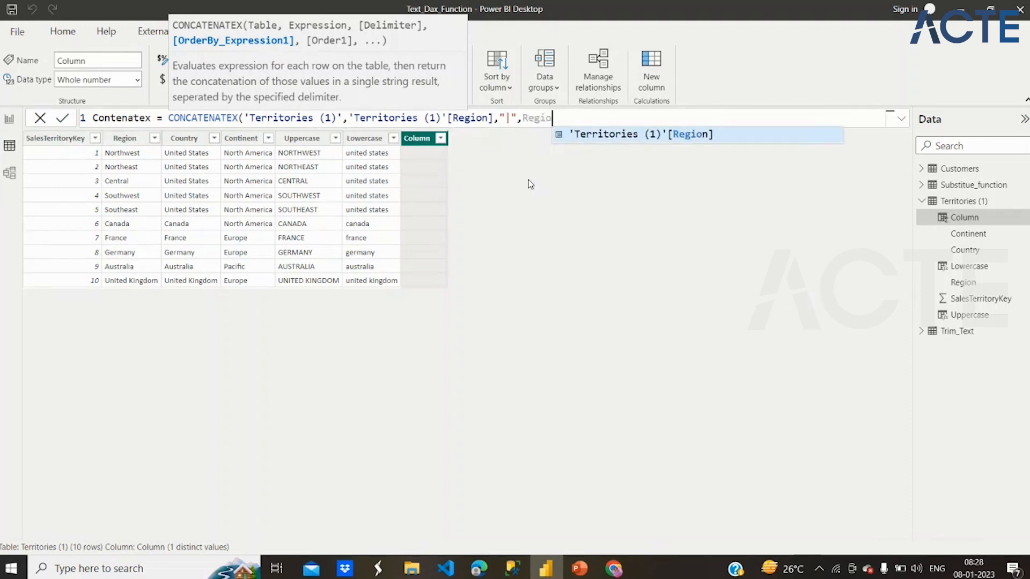
pyautogui.click(609, 136)
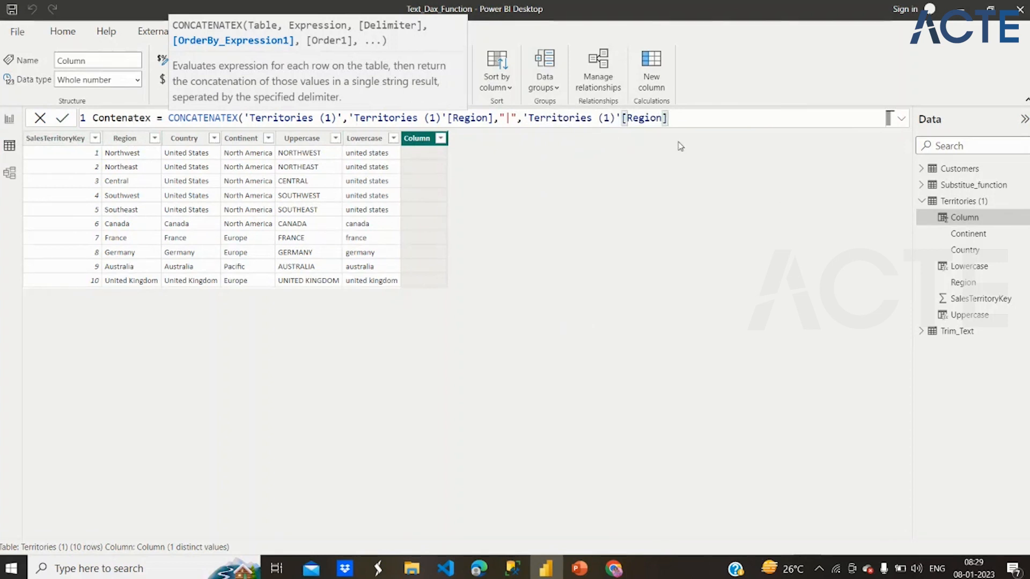
pyautogui.write(',')
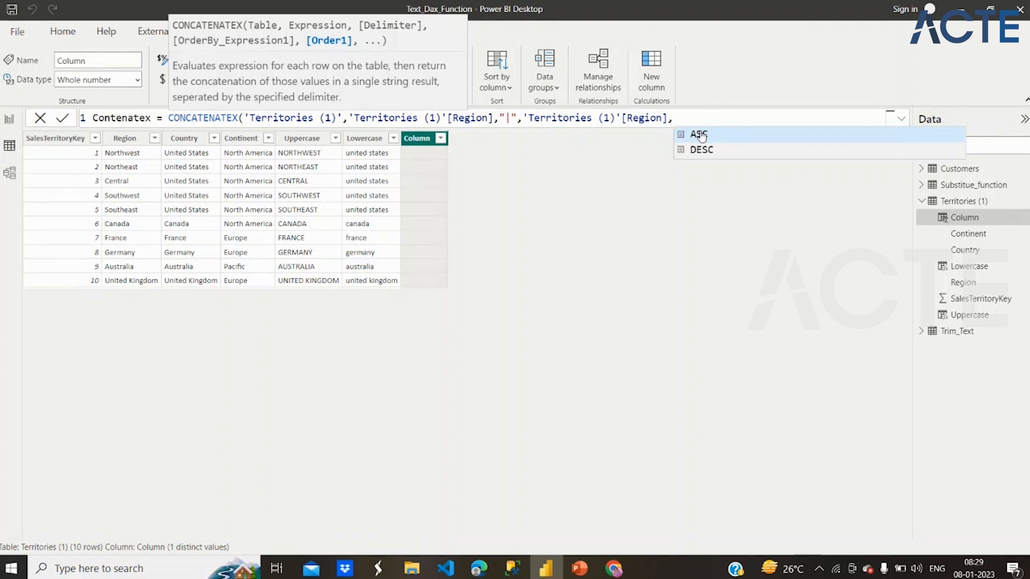
pyautogui.write('ASC')
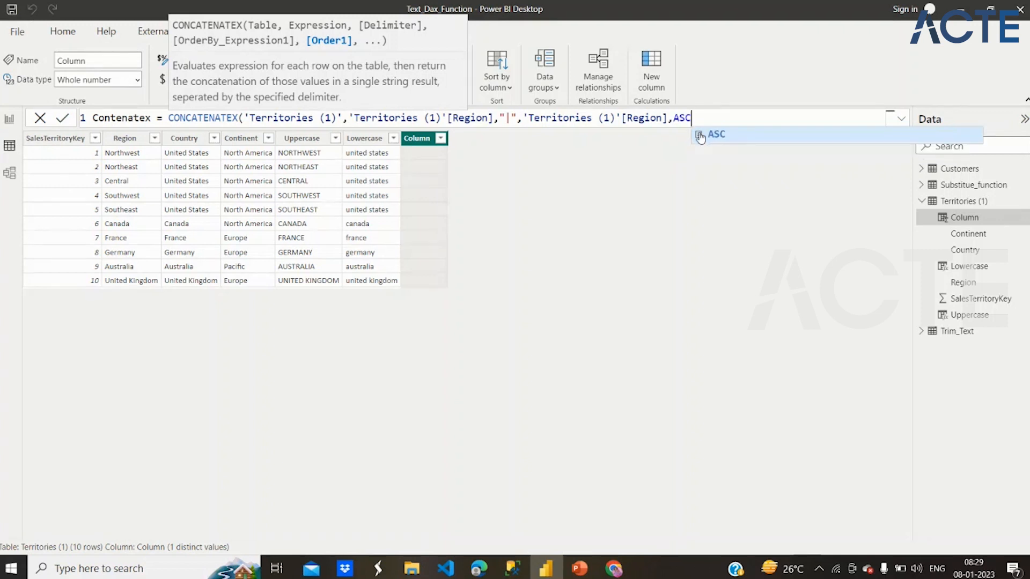
pyautogui.write(')')
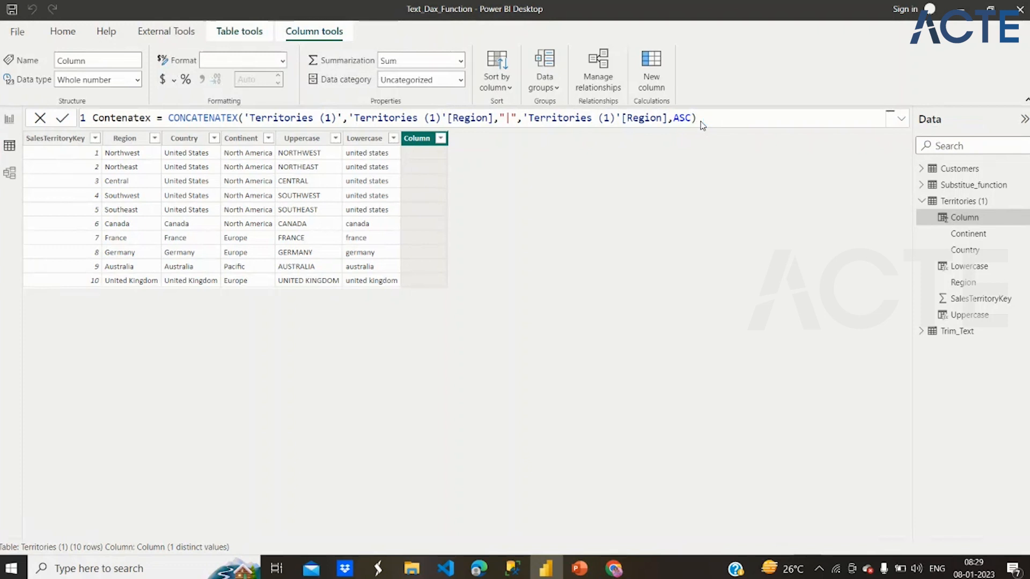
pyautogui.press('Return')
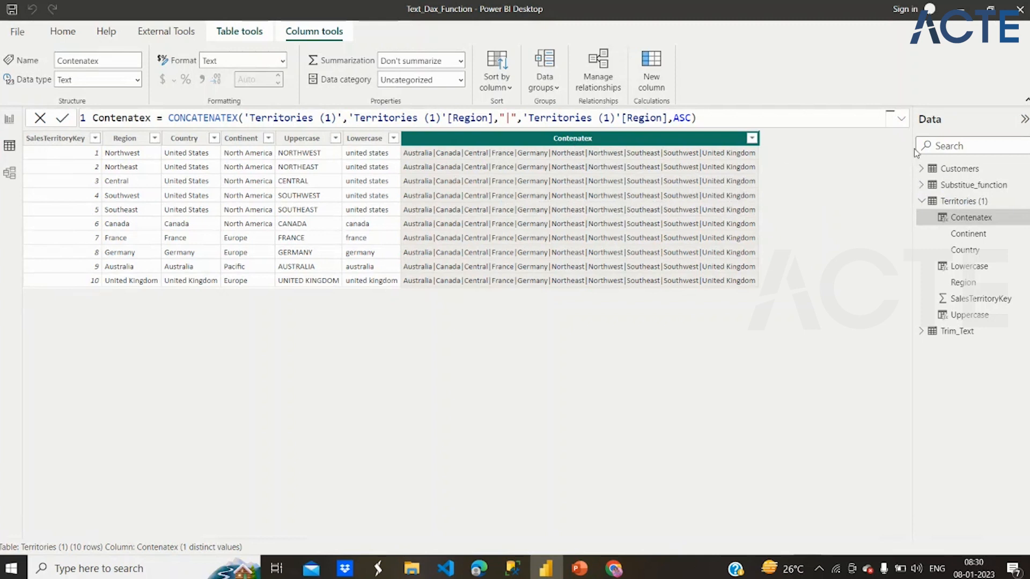
# - Open the Customers table and start a new calculated column named Concatenate_Full name
pyautogui.click(922, 201)
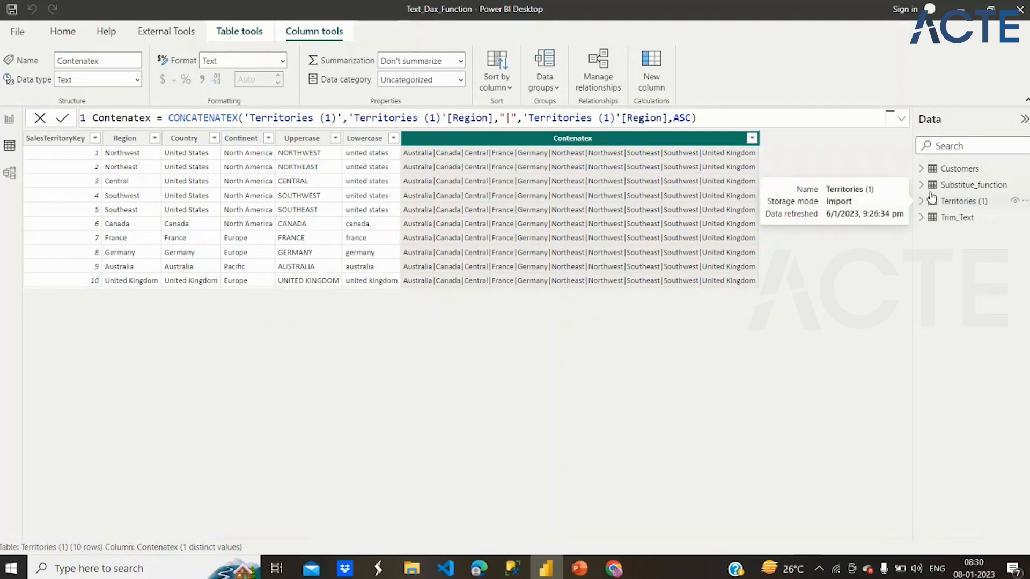
pyautogui.click(951, 171)
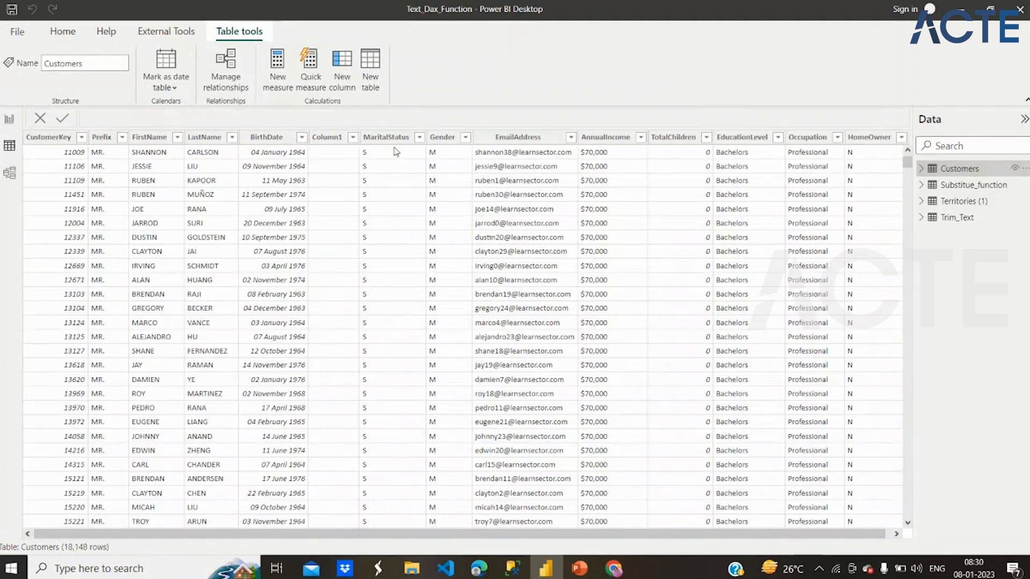
pyautogui.click(348, 61)
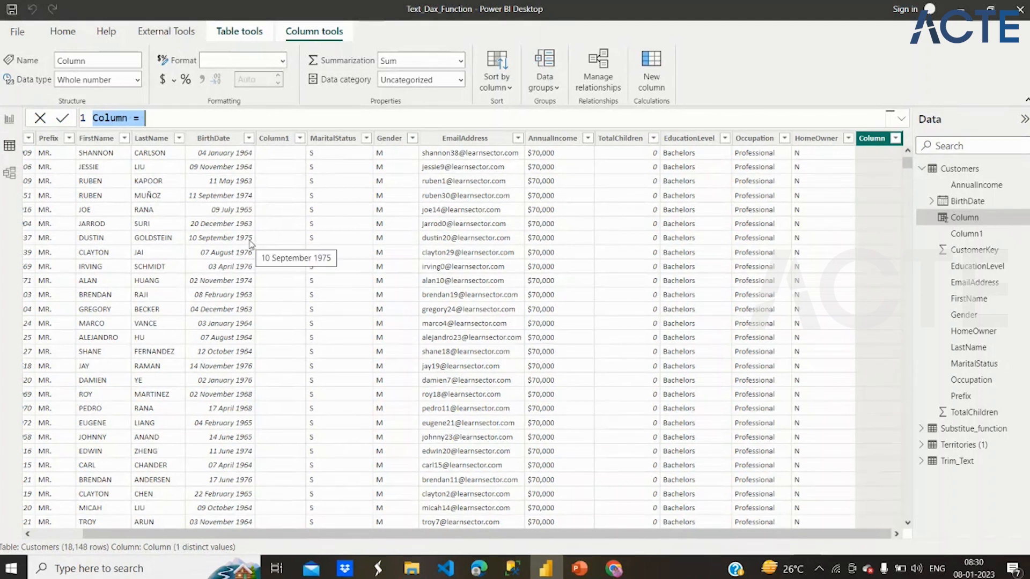
pyautogui.write('Con')
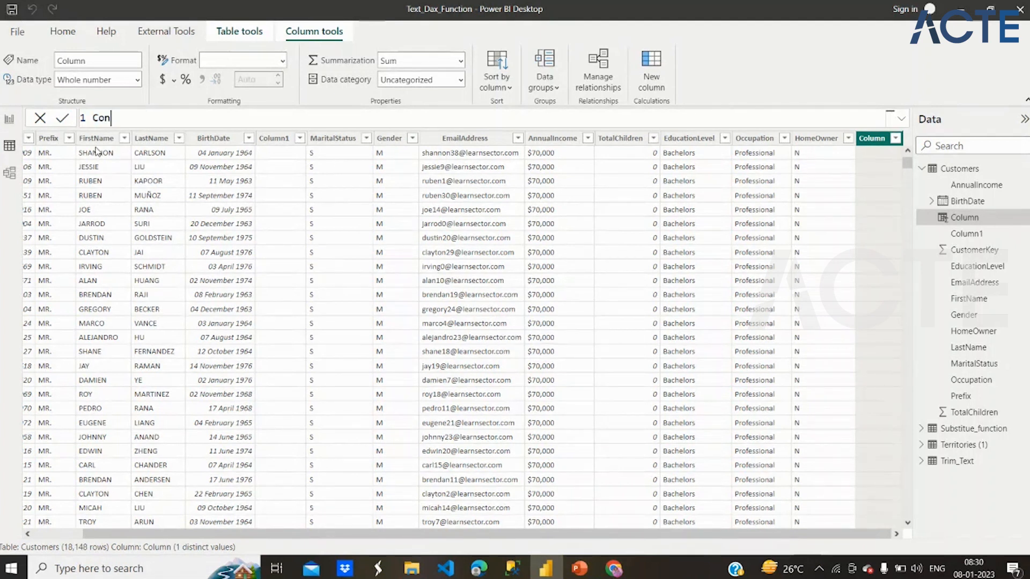
pyautogui.write('catenate_Full n')
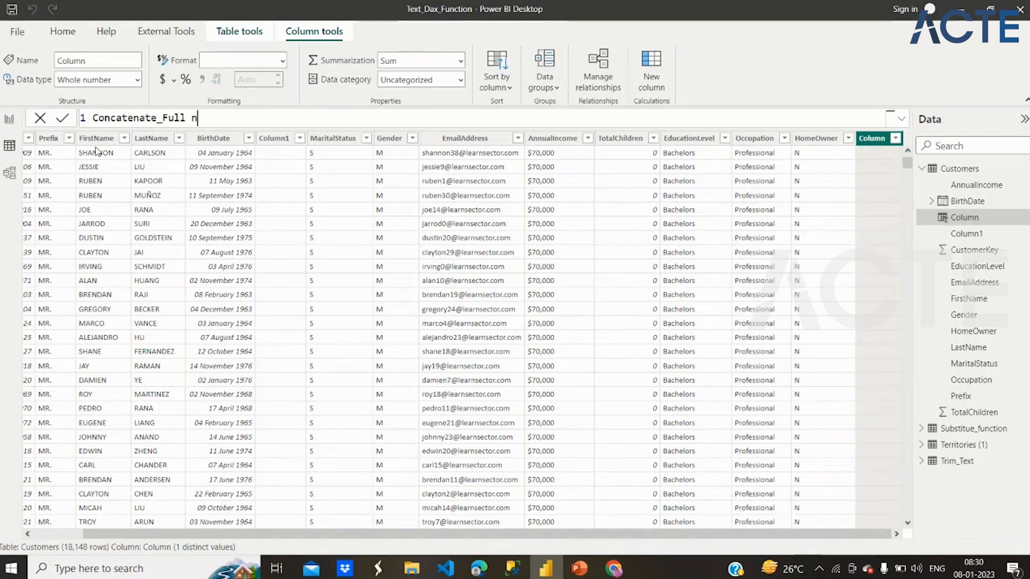
pyautogui.write('ame =')
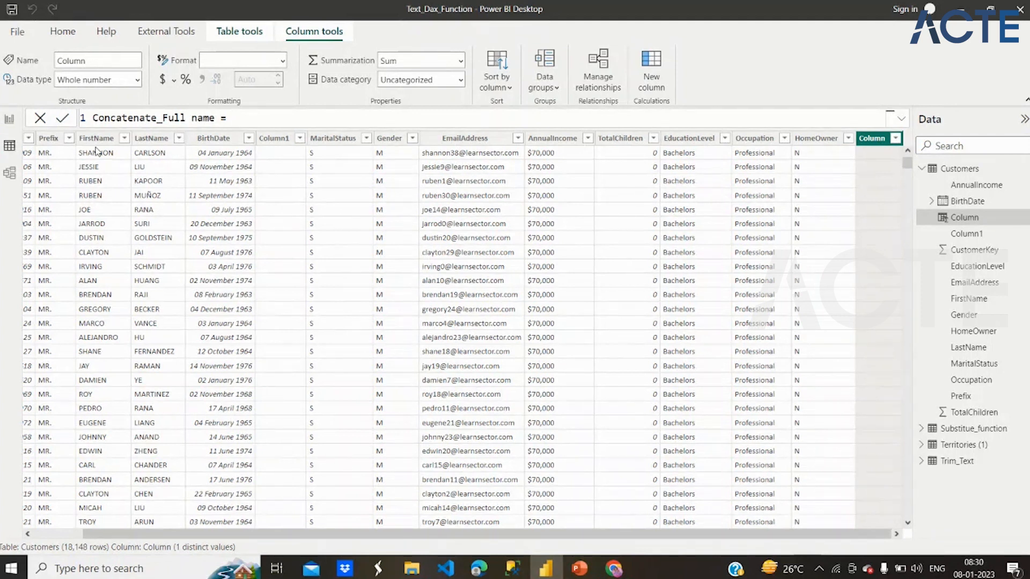
# - Define Concatenate_Full name as CONCATENATE of Customers[FirstName] and Customers[LastName], and commit the formula
pyautogui.write('cona')
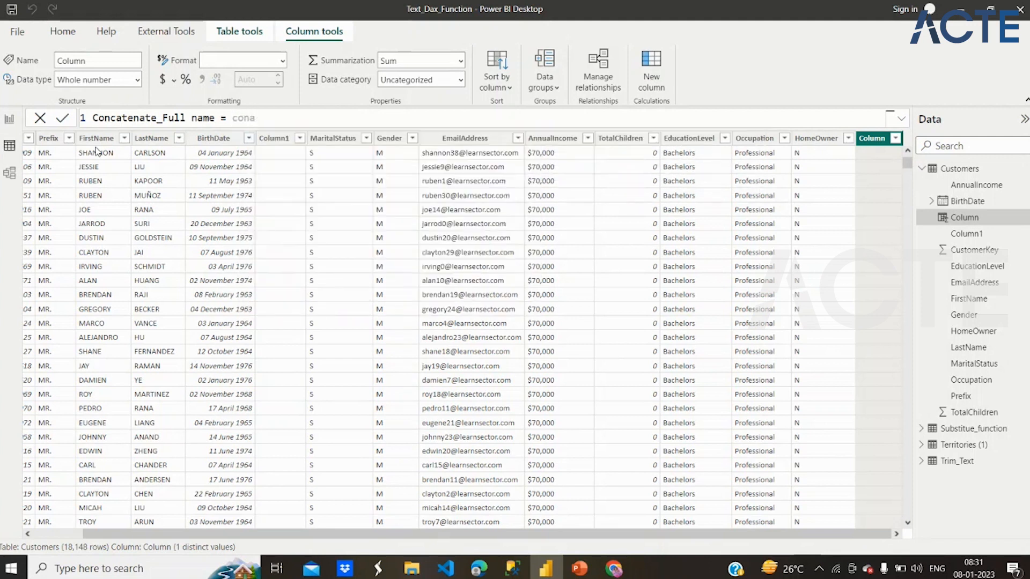
pyautogui.press('BackSpace')
pyautogui.write('ca')
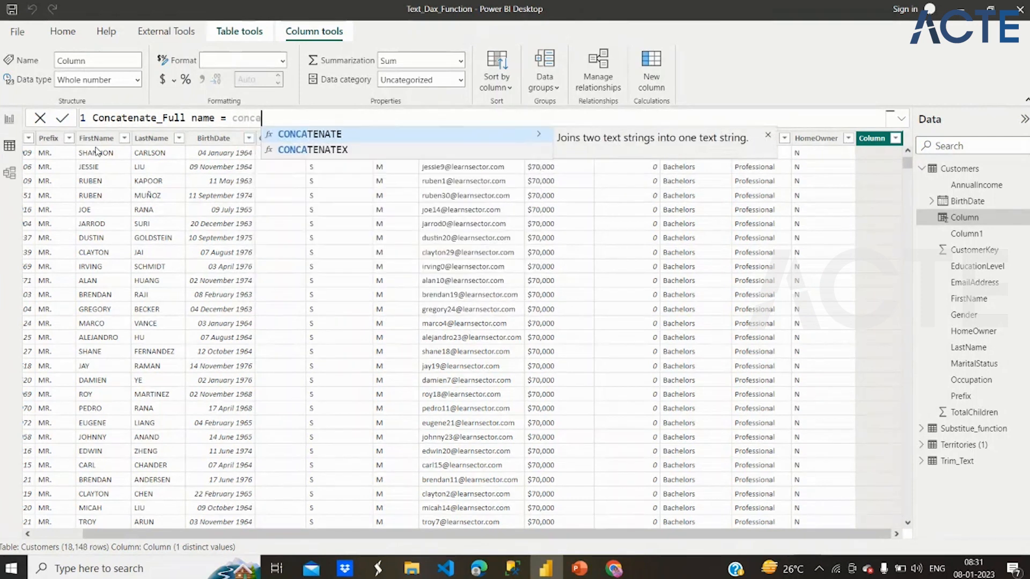
pyautogui.click(330, 134)
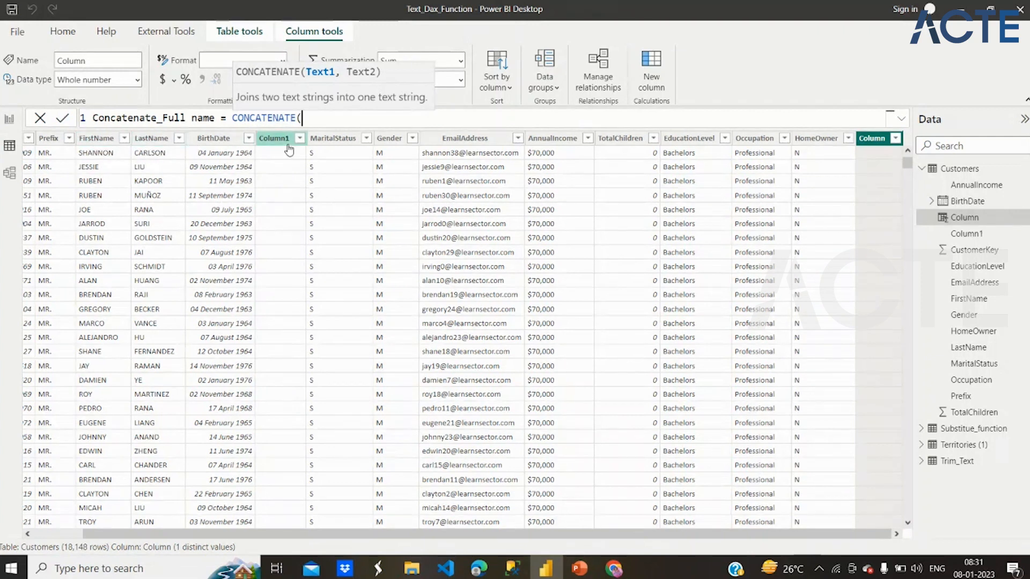
pyautogui.write('Fi')
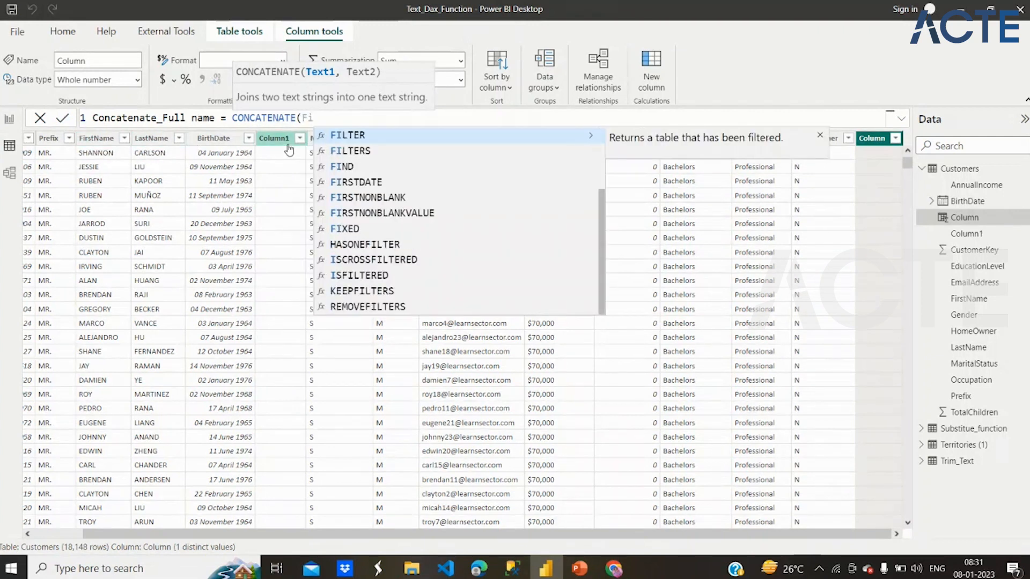
pyautogui.write('r')
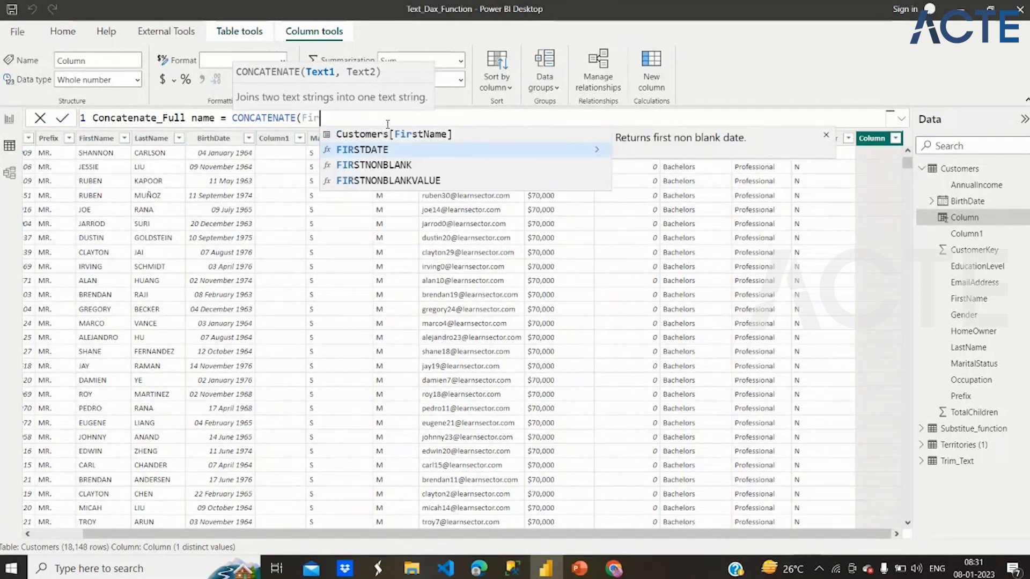
pyautogui.click(395, 134)
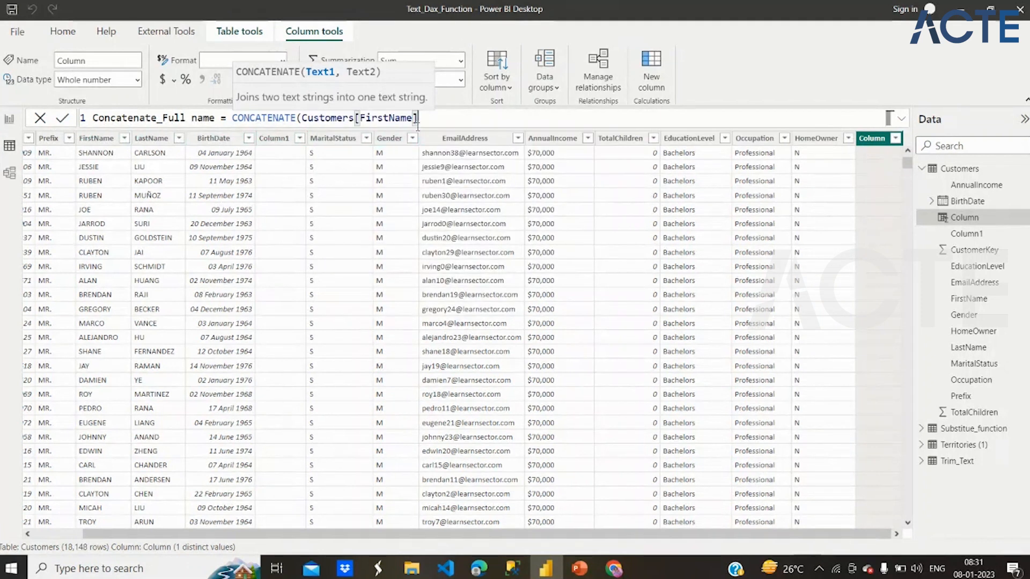
pyautogui.write(',')
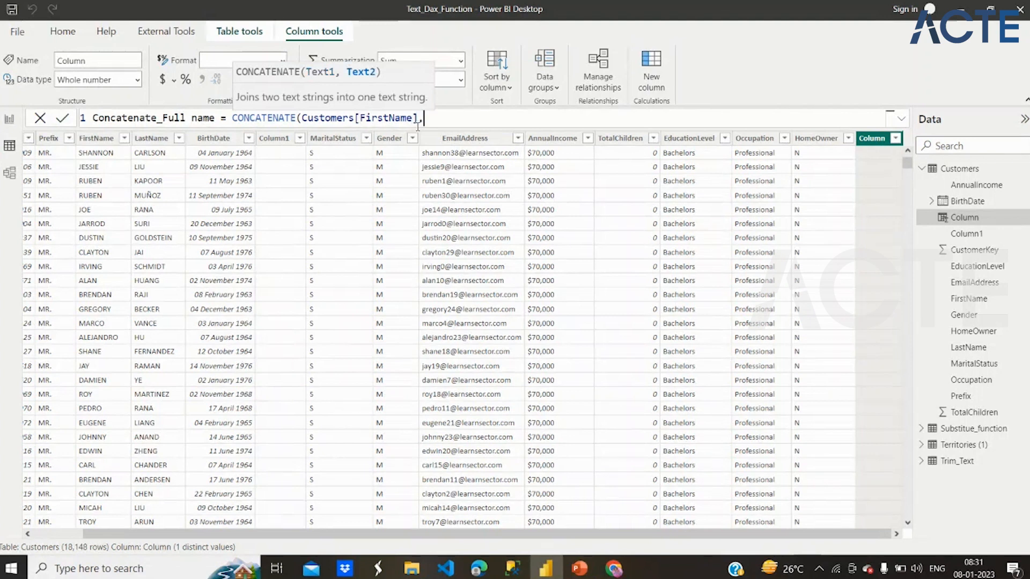
pyautogui.write('last')
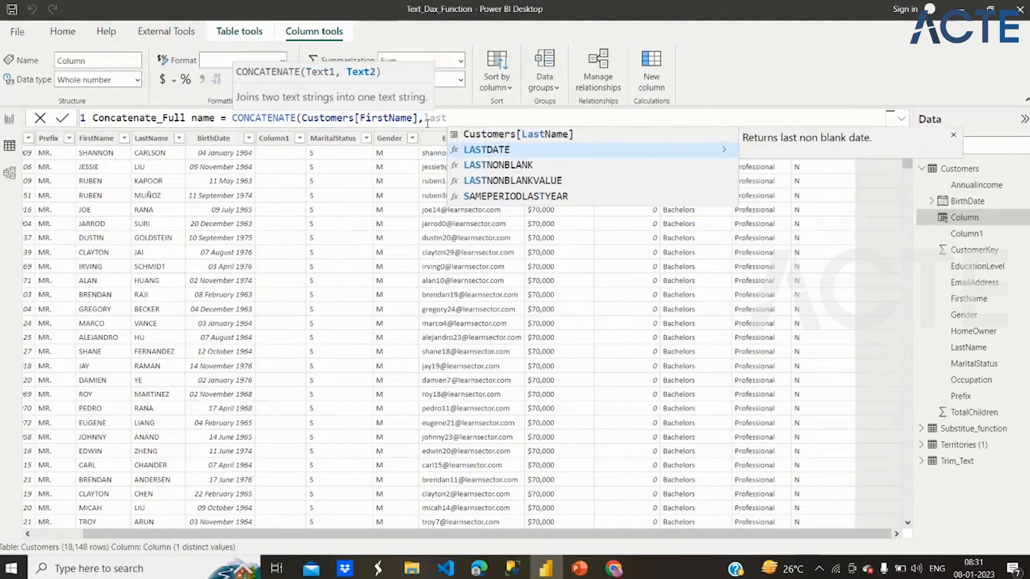
pyautogui.click(501, 134)
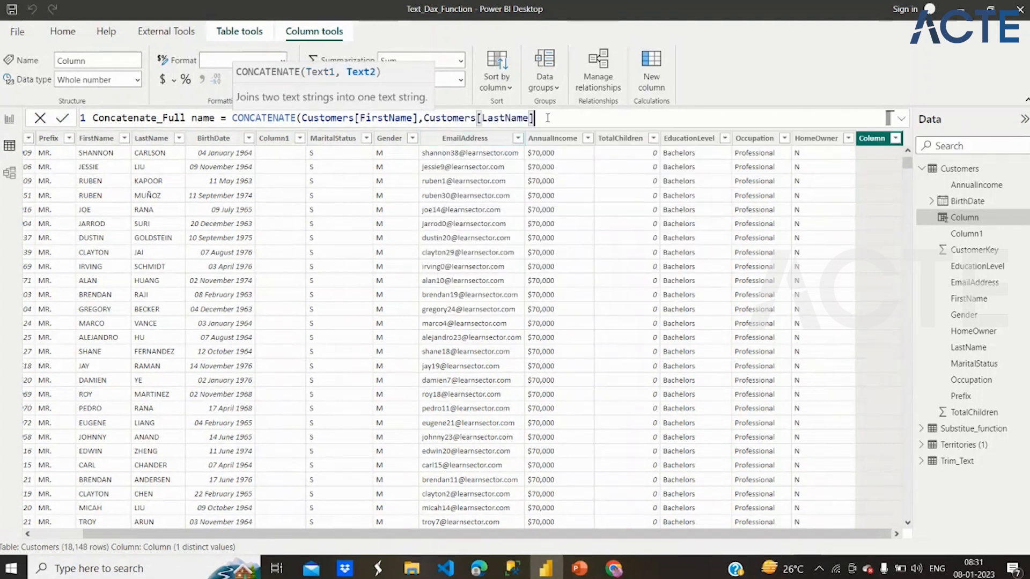
pyautogui.write(')')
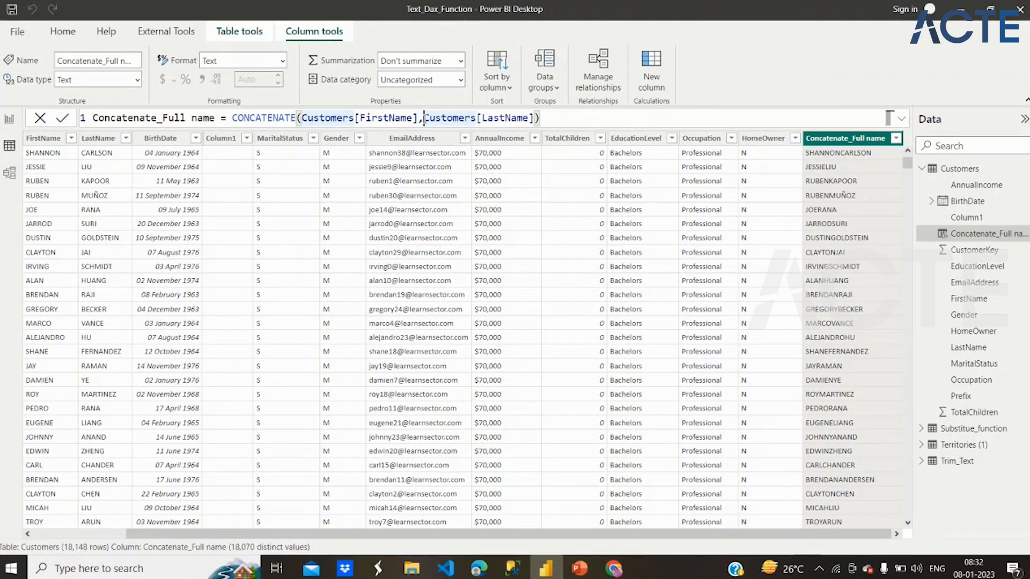
# - Change the second argument to a nested CONCATENATE(" ",[LastName]) so a space separates the names, and commit the formula
pyautogui.hotkey('ctrl', 'shift', 'Right')
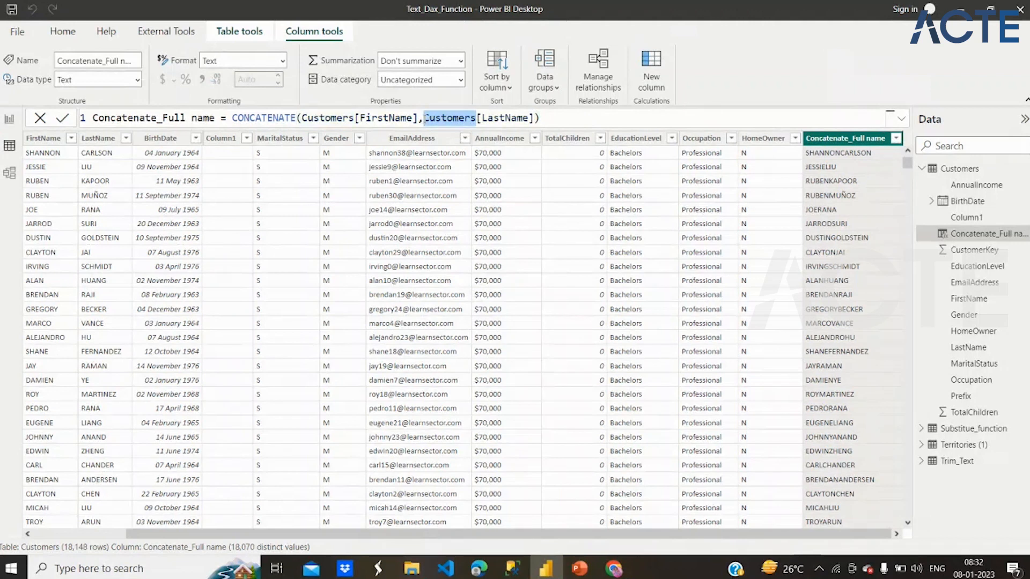
pyautogui.write('concate')
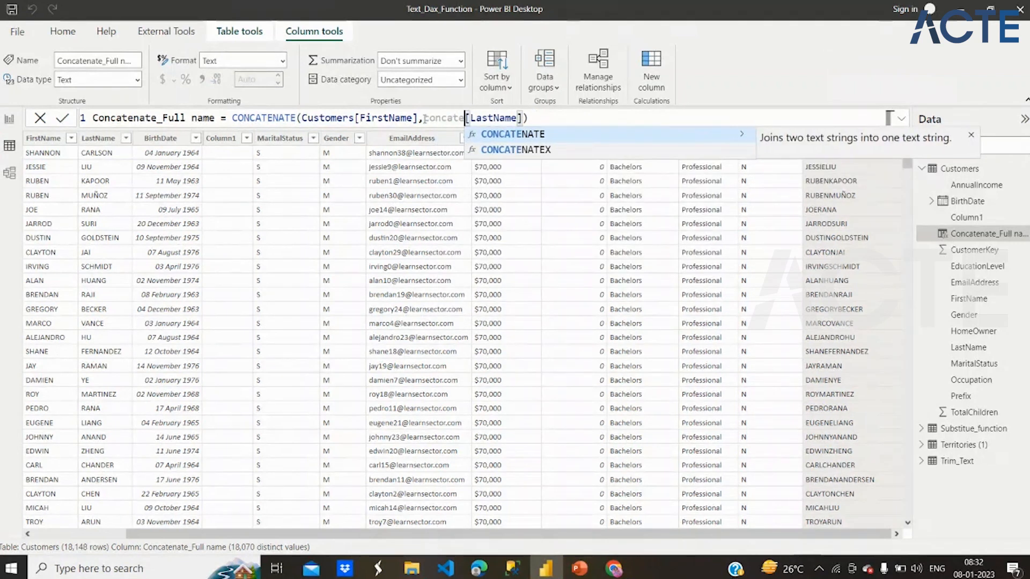
pyautogui.click(488, 134)
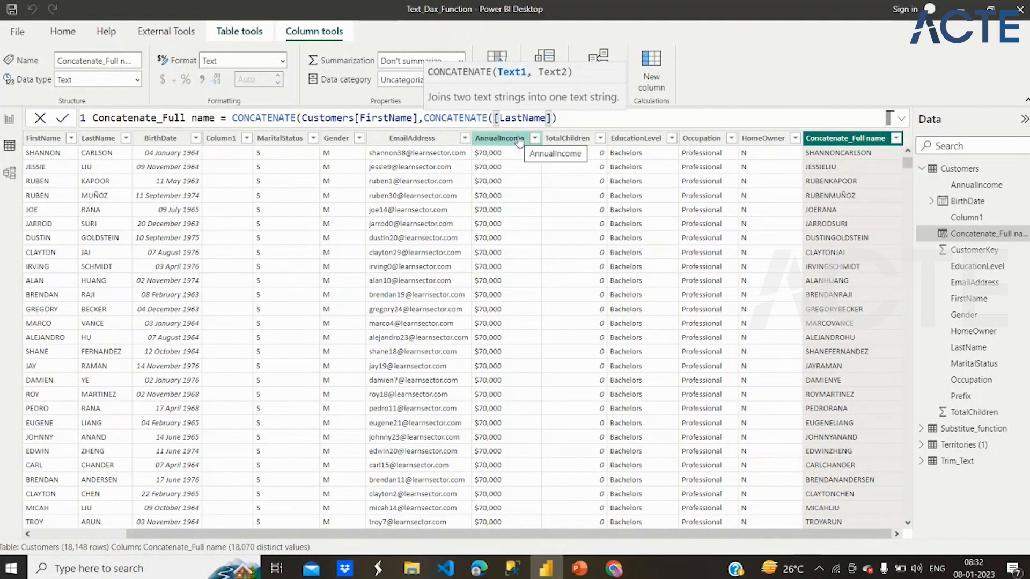
pyautogui.write('" "')
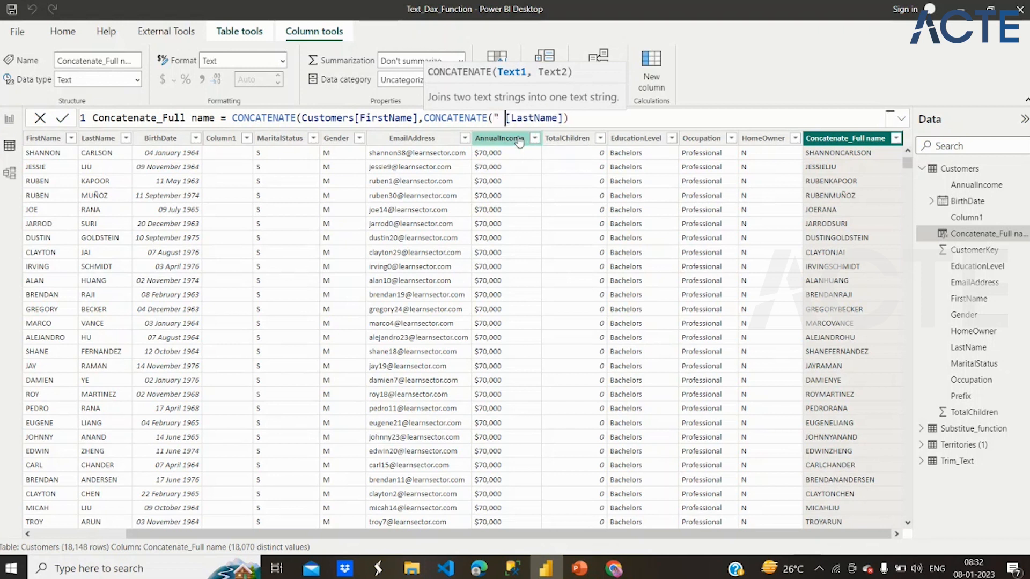
pyautogui.write(',')
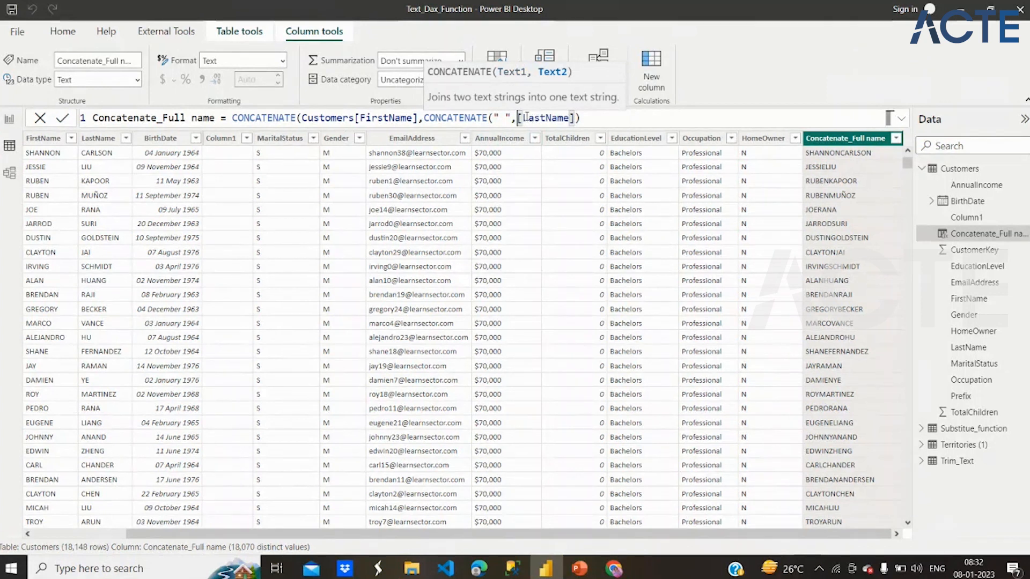
pyautogui.click(586, 117)
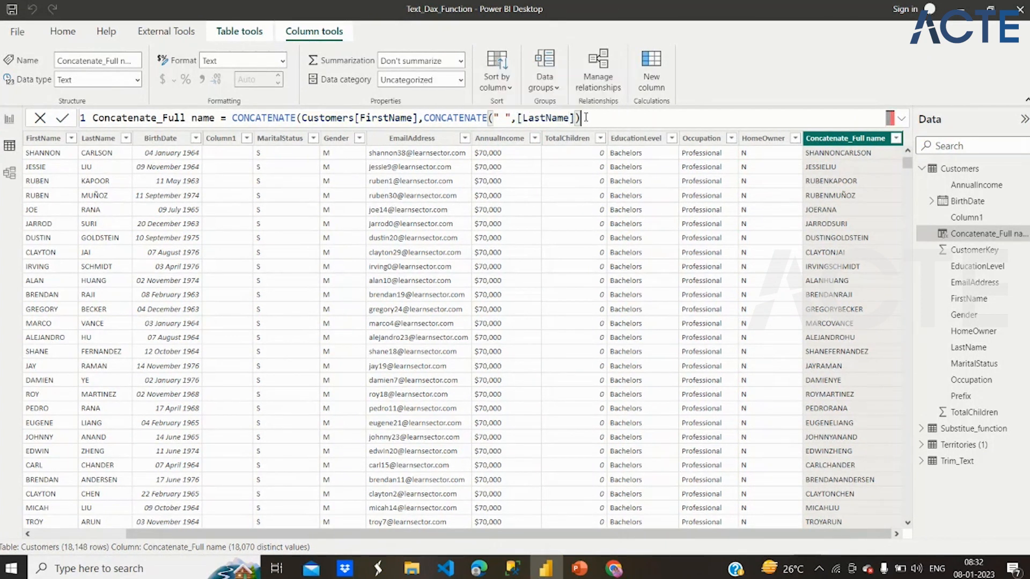
pyautogui.write(')')
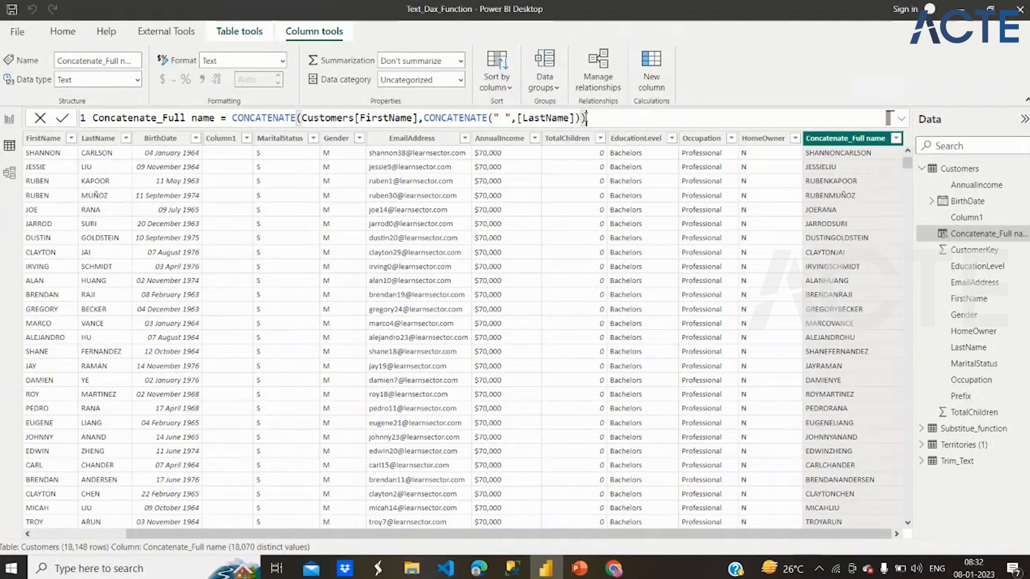
pyautogui.press('Return')
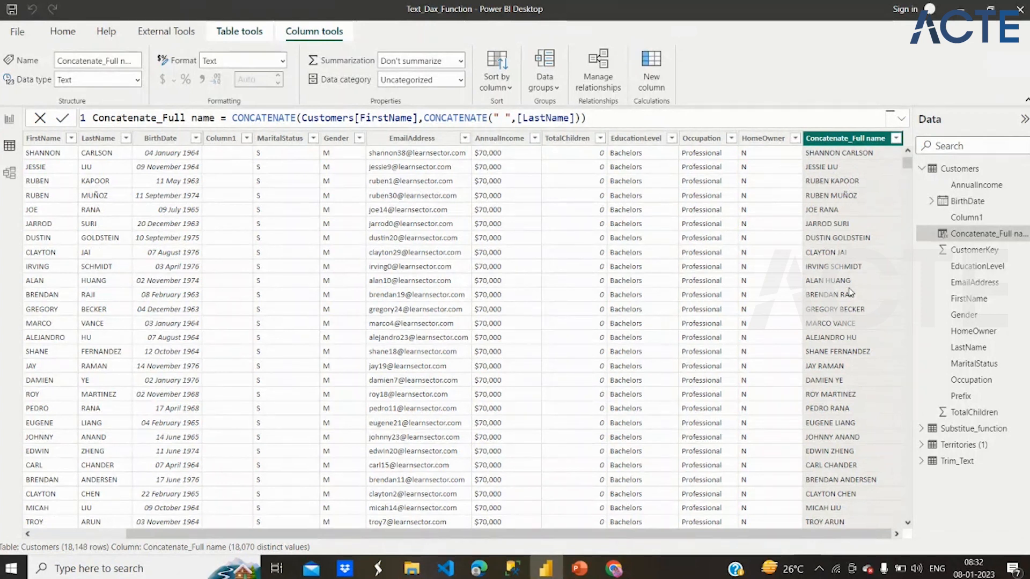
# - Examine the Concatenate_Full name formula against the FirstName and LastName columns of the Customers table
pyautogui.hscroll(-2, 134, 234)
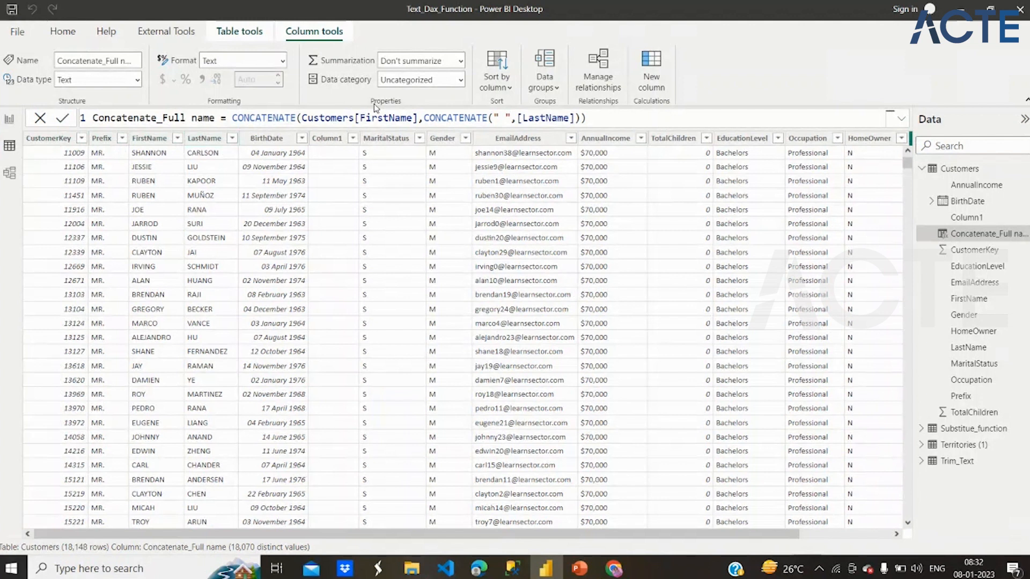
pyautogui.moveTo(354, 118); pyautogui.dragTo(425, 118)
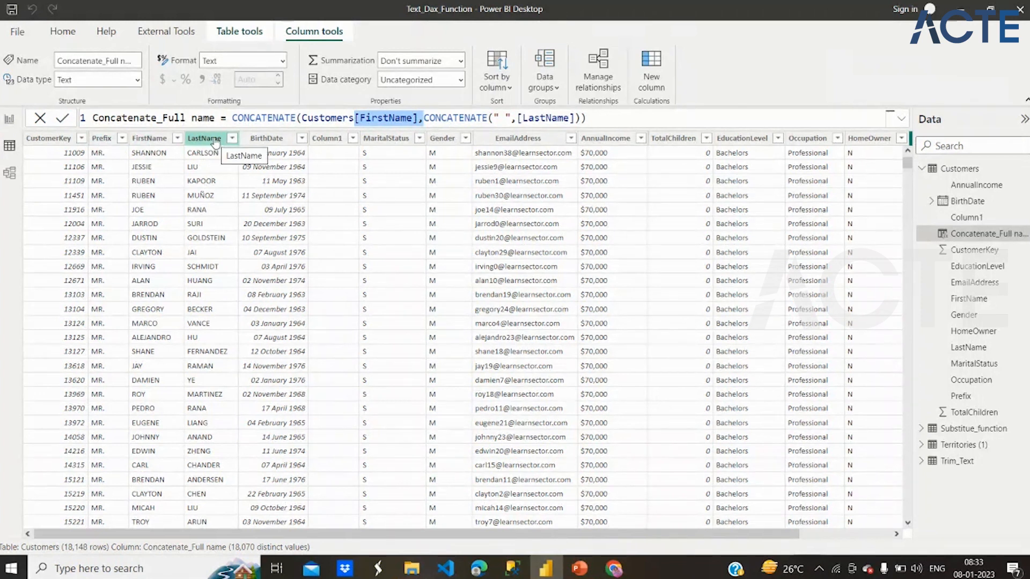
pyautogui.moveTo(122, 118); pyautogui.dragTo(238, 118)
pyautogui.moveTo(361, 118); pyautogui.dragTo(389, 118)
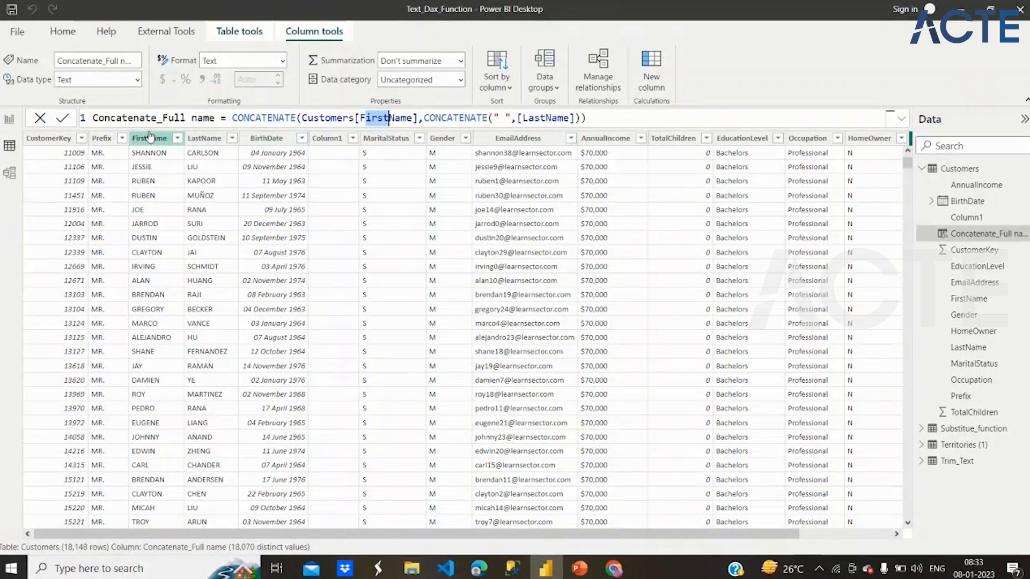
pyautogui.moveTo(126, 117); pyautogui.dragTo(199, 118)
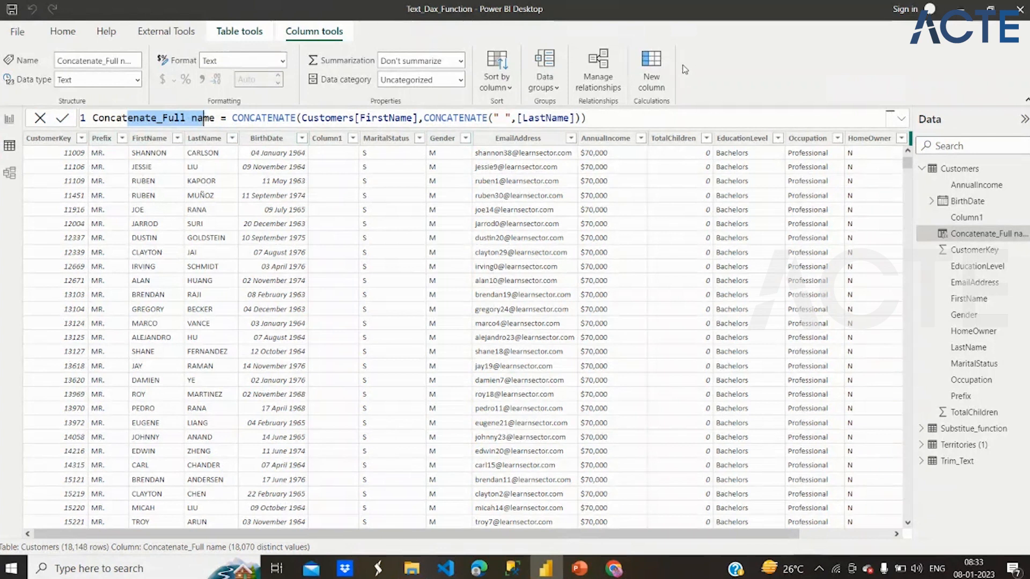
# - Start another calculated column in the Customers table and name it Full name
pyautogui.click(659, 59)
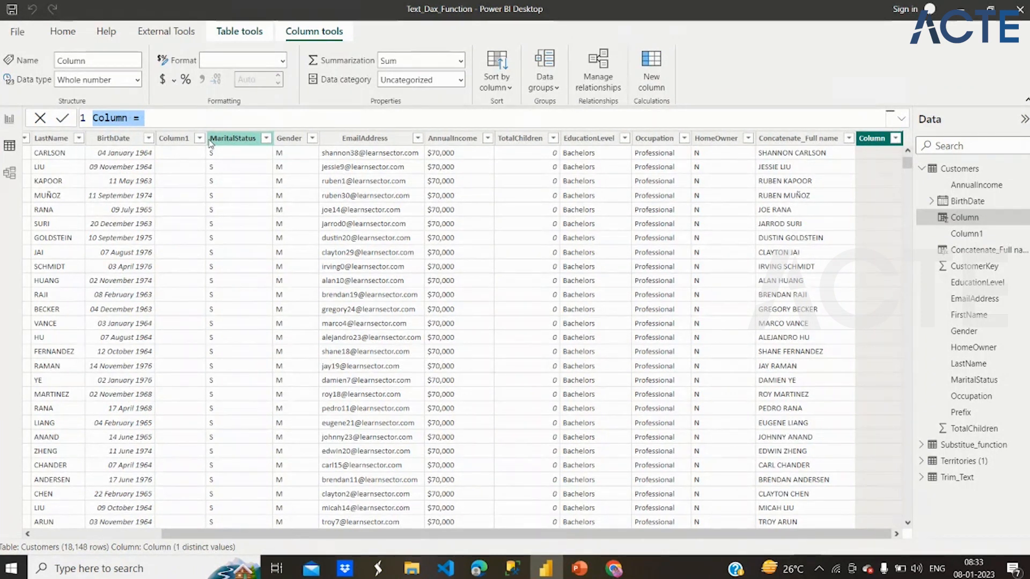
pyautogui.write('Full name = ')
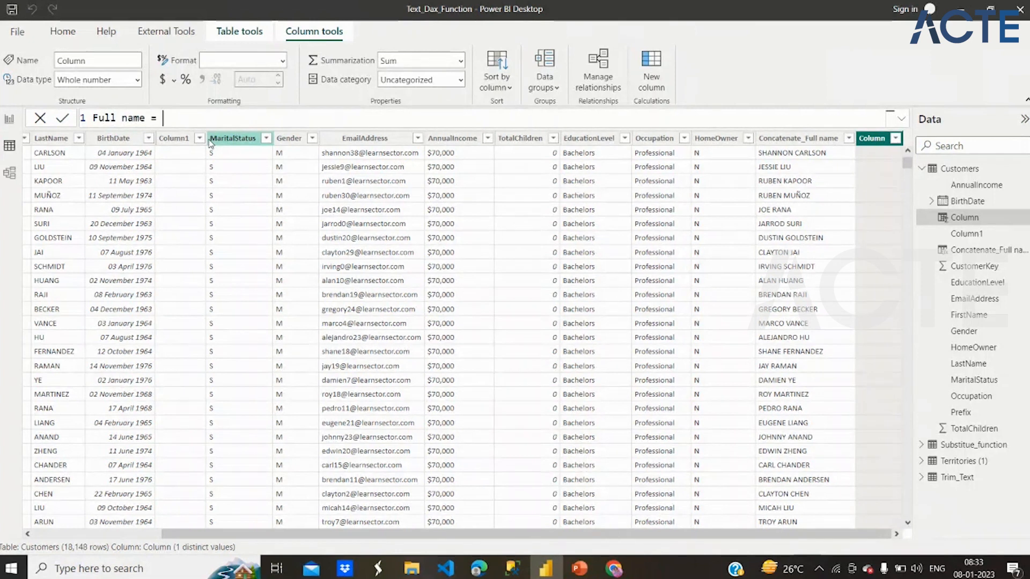
pyautogui.write('Cu')
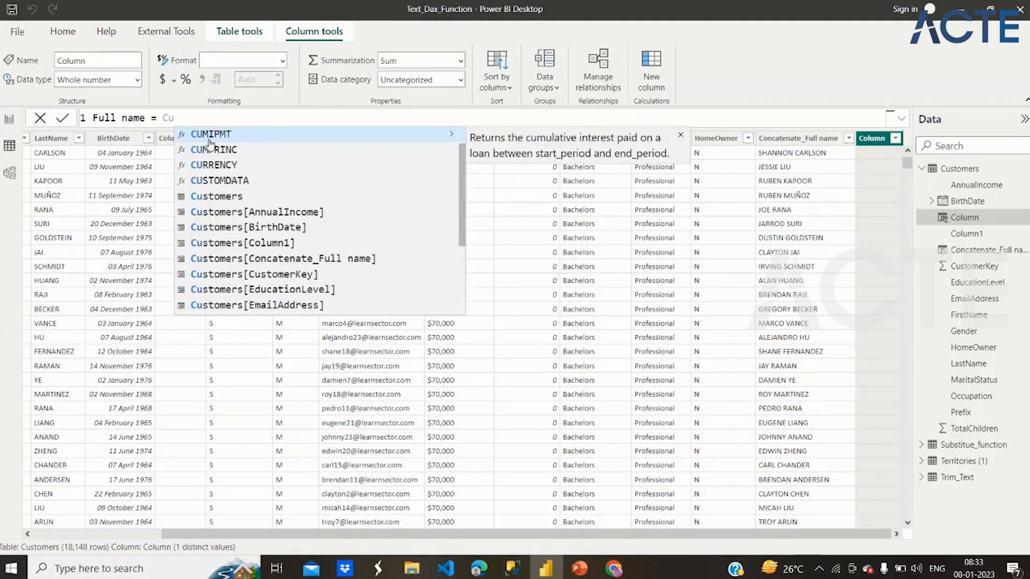
# - Begin the Full name formula with a reference to Customers[Prefix]
pyautogui.press('BackSpace')
pyautogui.press('BackSpace')
pyautogui.press('BackSpace')
pyautogui.write('prfi')
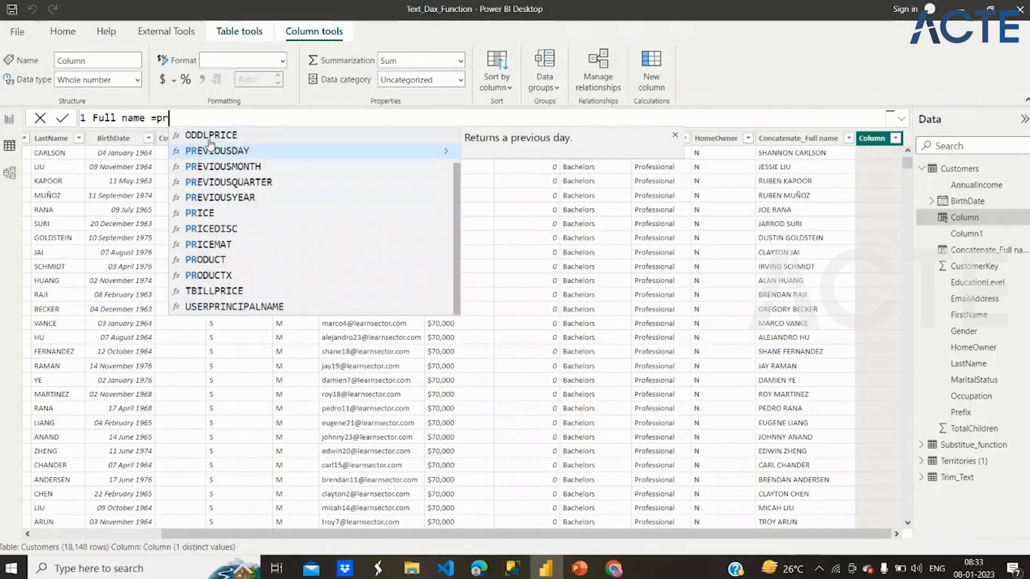
pyautogui.press('BackSpace')
pyautogui.press('BackSpace')
pyautogui.press('BackSpace')
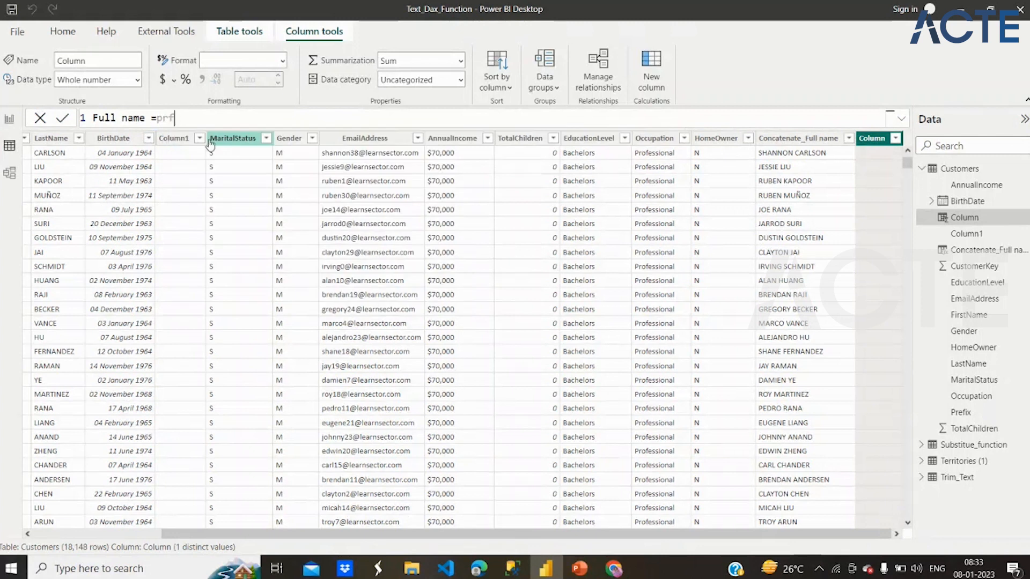
pyautogui.write('ref')
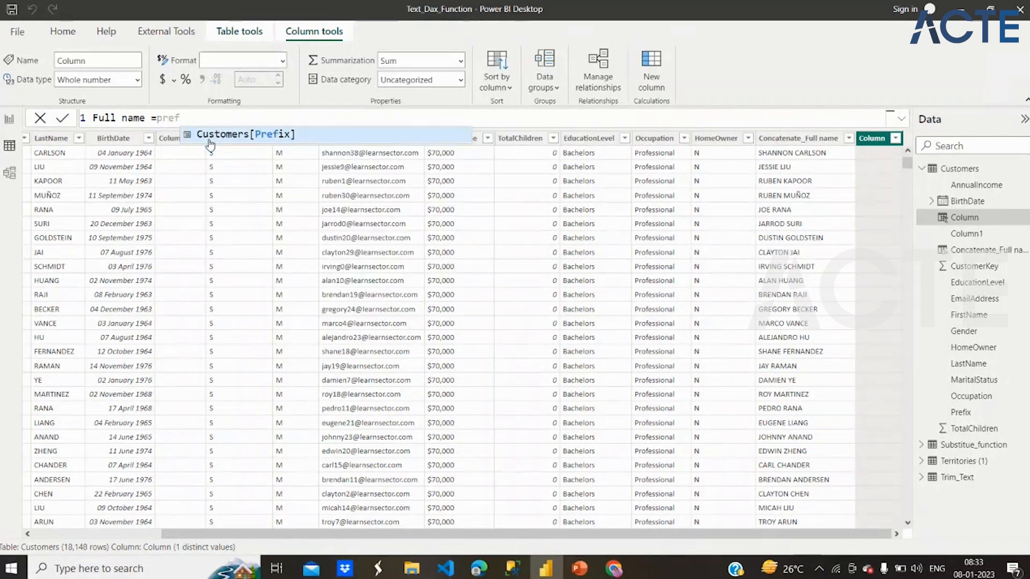
pyautogui.click(244, 139)
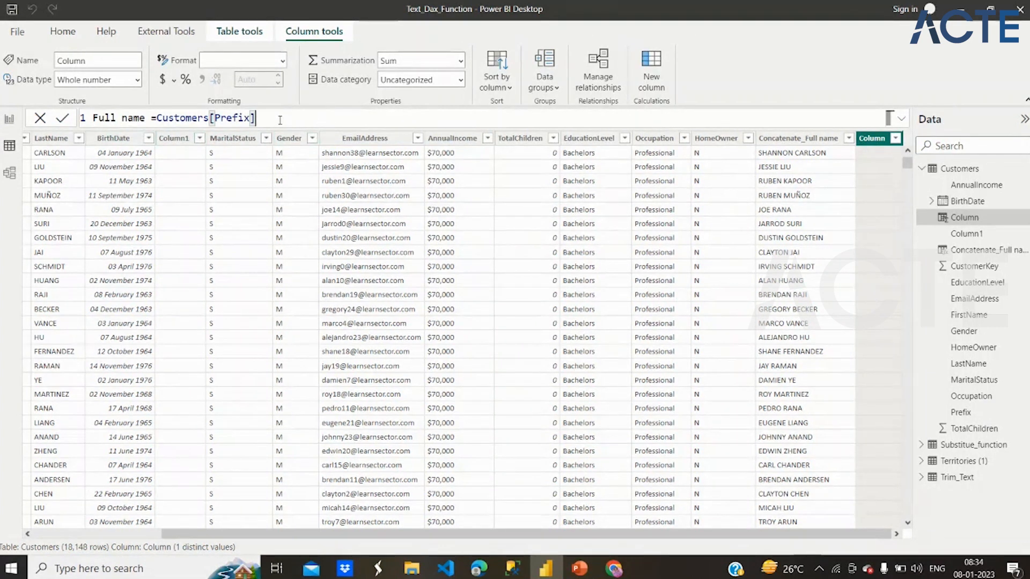
# - Extend the Full name formula with &" "& and a reference to Customers[FirstName]
pyautogui.write('&" "&Fir')
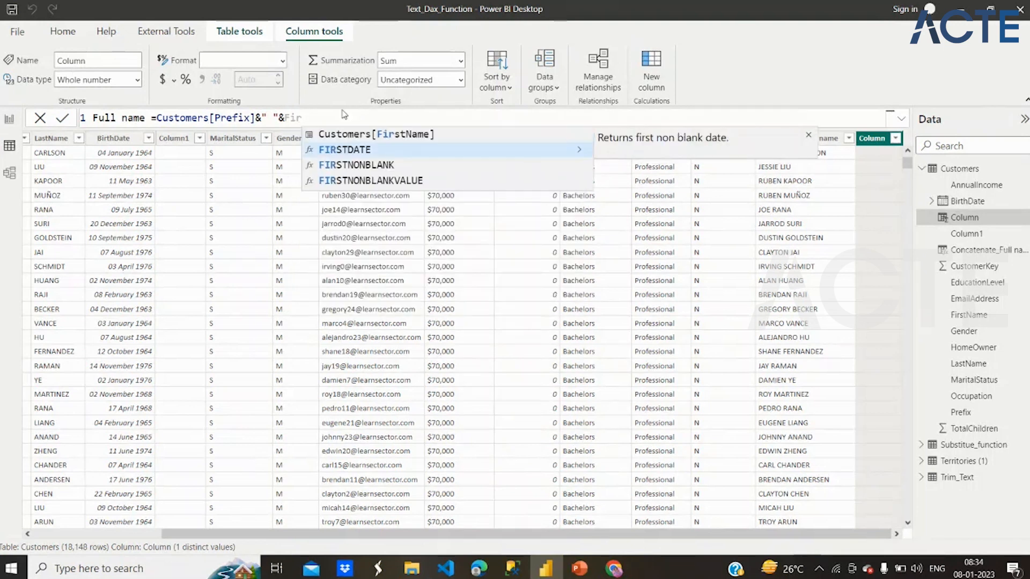
pyautogui.click(395, 135)
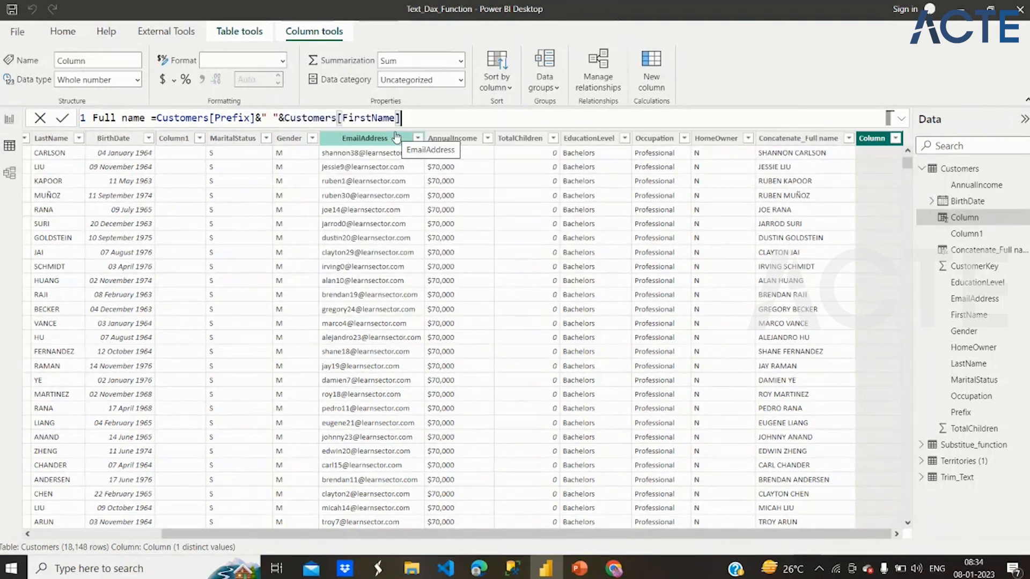
# - Append &" "& and Customers[LastName] to the Full name formula and commit it
pyautogui.write('&')
pyautogui.write('" ')
pyautogui.write('"&')
pyautogui.write('last')
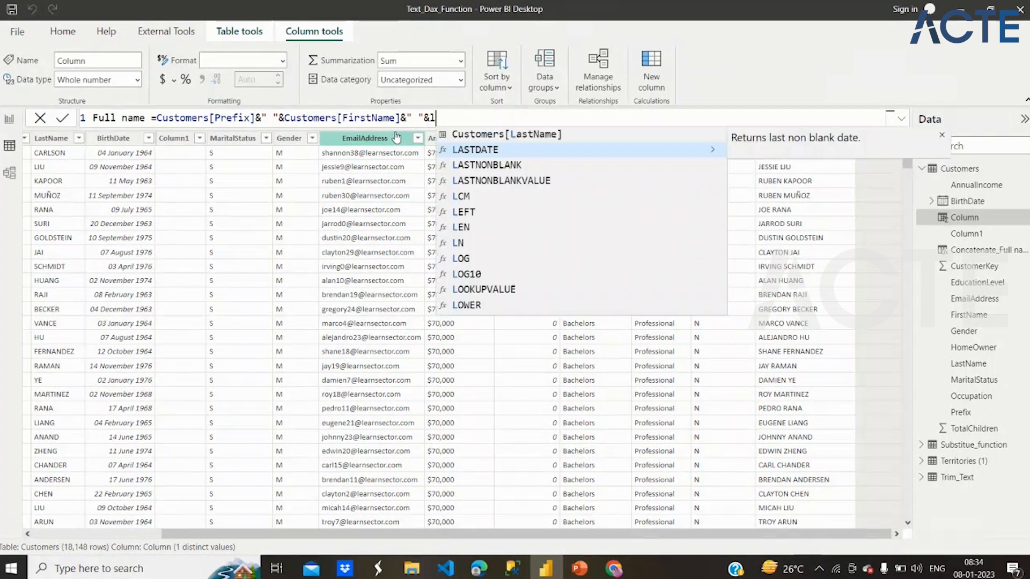
pyautogui.click(475, 135)
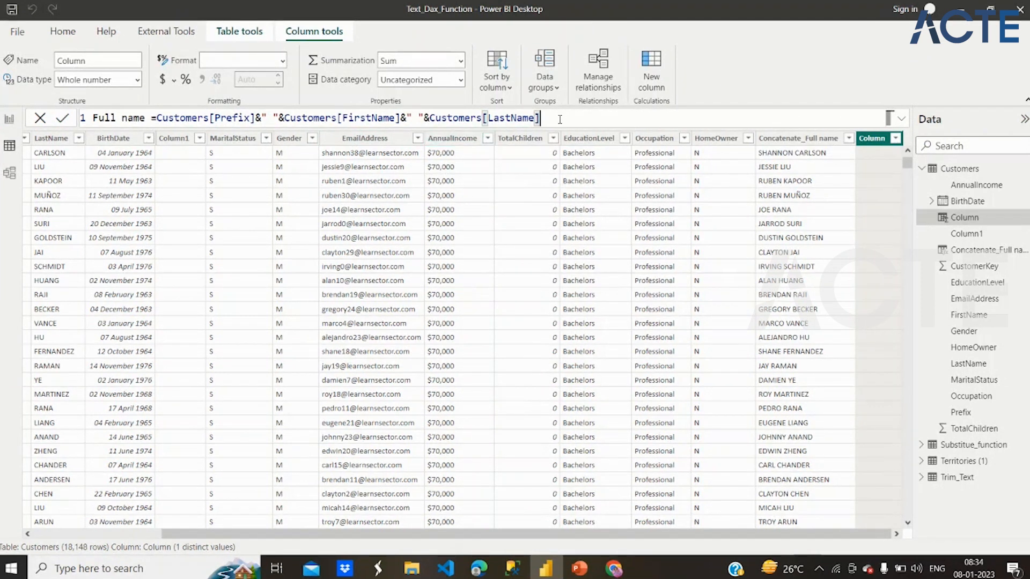
pyautogui.press('Return')
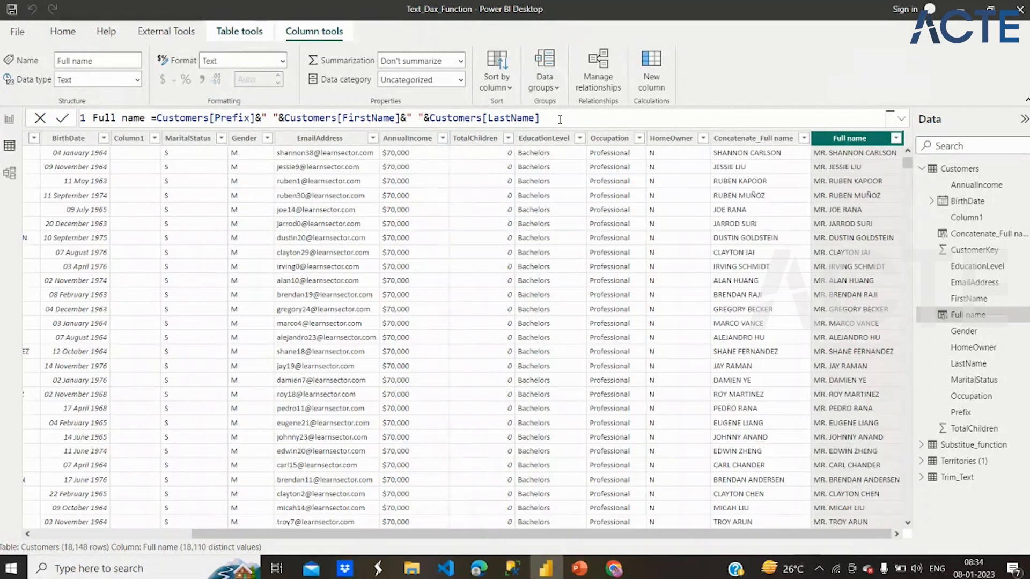
# - Compare the ampersand-based Full name formula with the CONCATENATE-based Concatenate_Full name formula
pyautogui.click(561, 123)
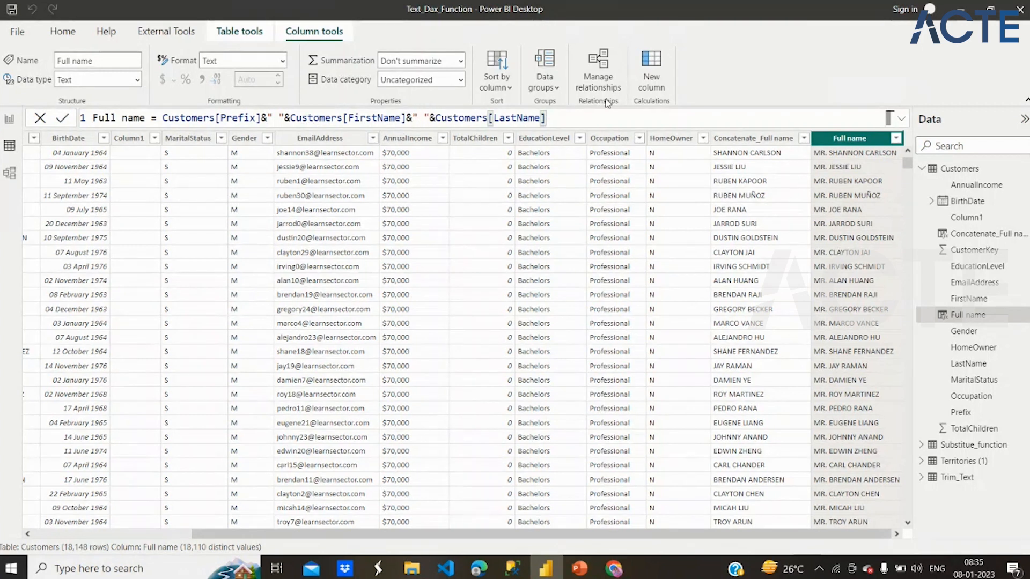
pyautogui.moveTo(438, 117); pyautogui.dragTo(406, 117)
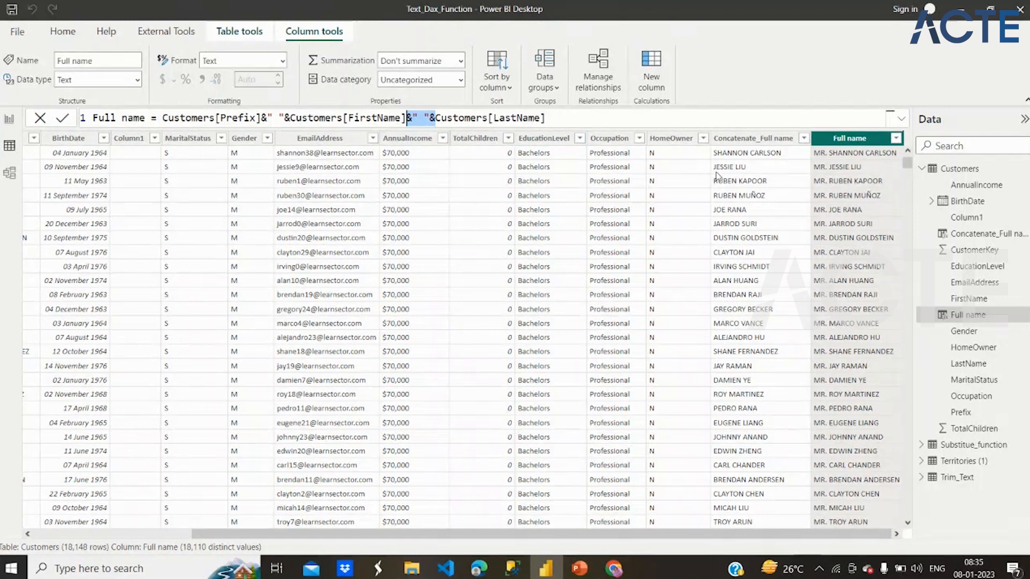
pyautogui.click(735, 141)
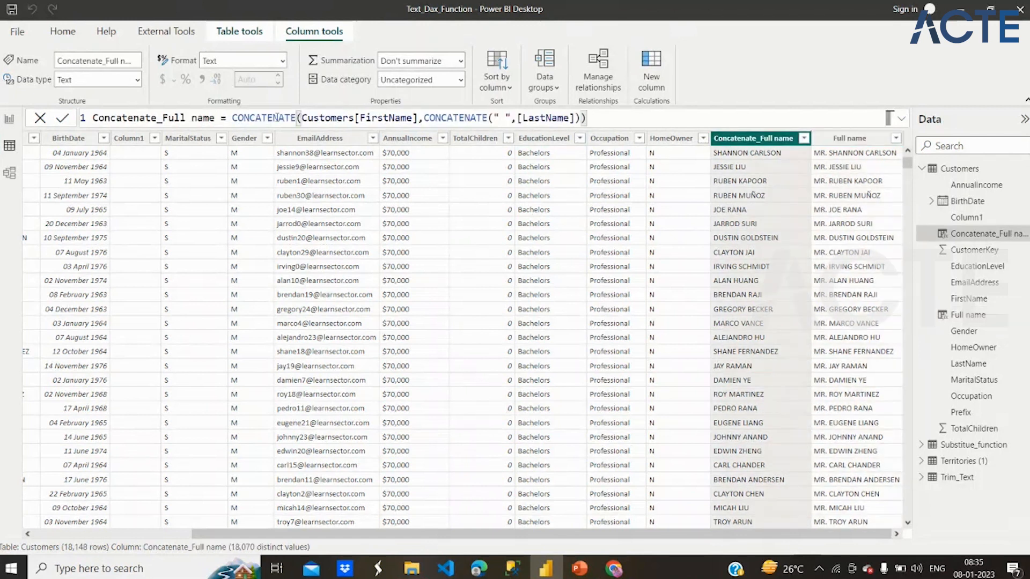
pyautogui.doubleClick(276, 117)
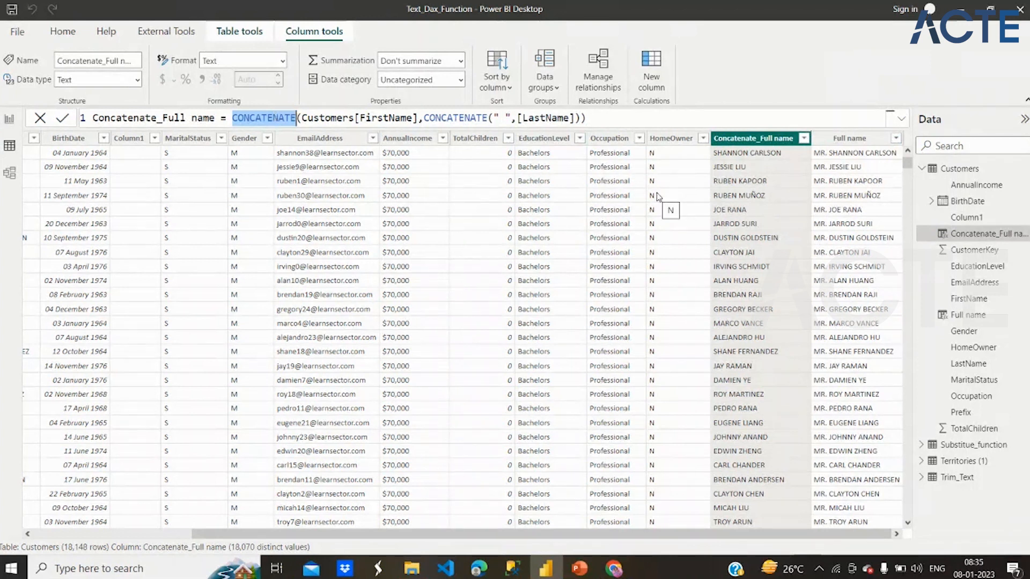
pyautogui.click(849, 141)
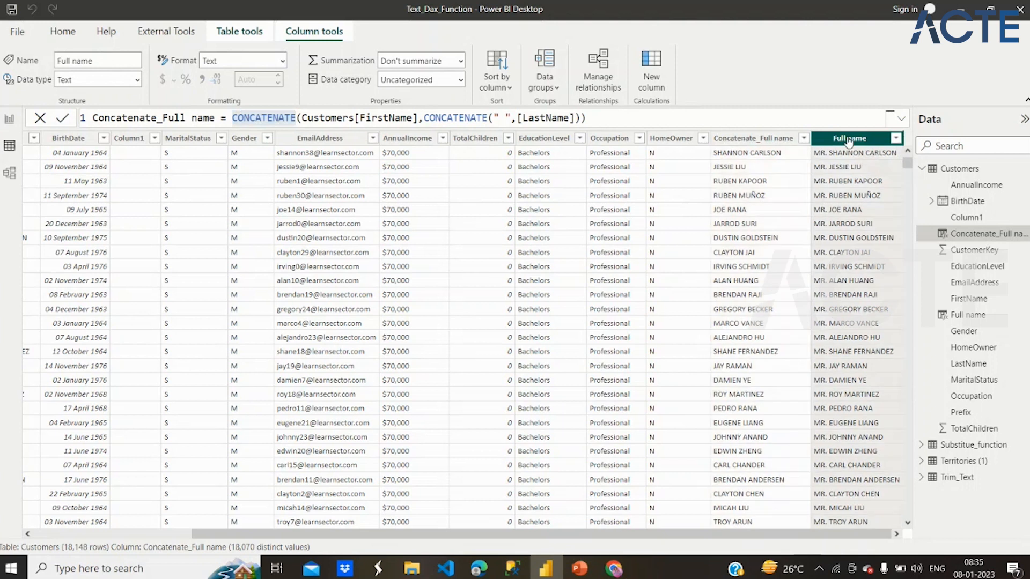
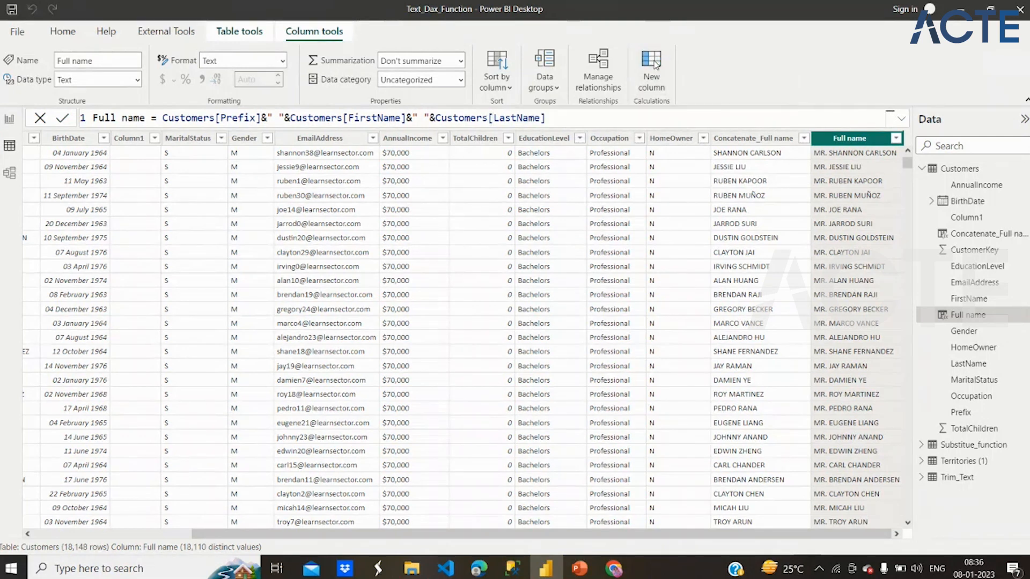
# - Add a calculated column to the Customers table and name it Exact function
pyautogui.click(654, 64)
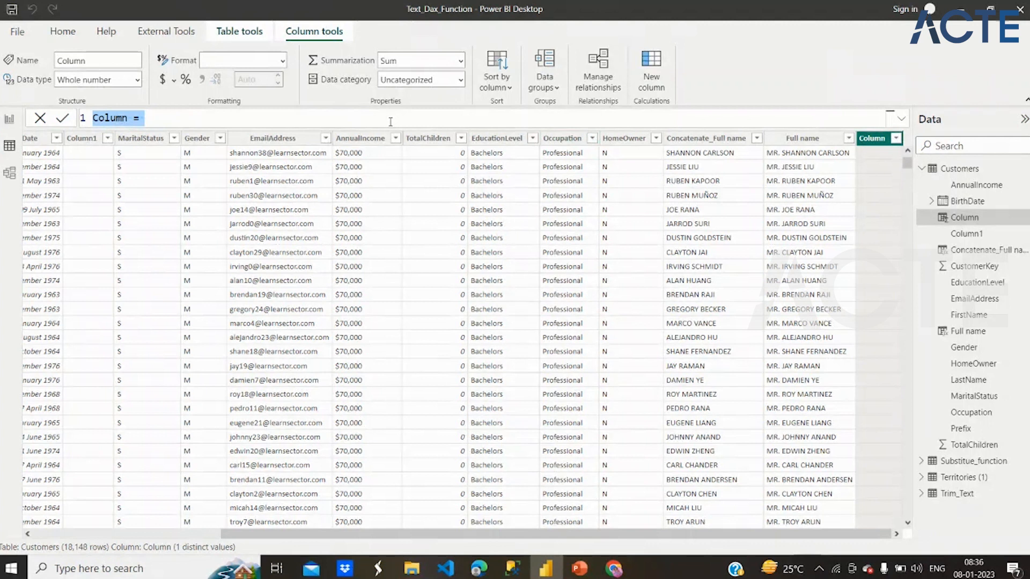
pyautogui.write('exa')
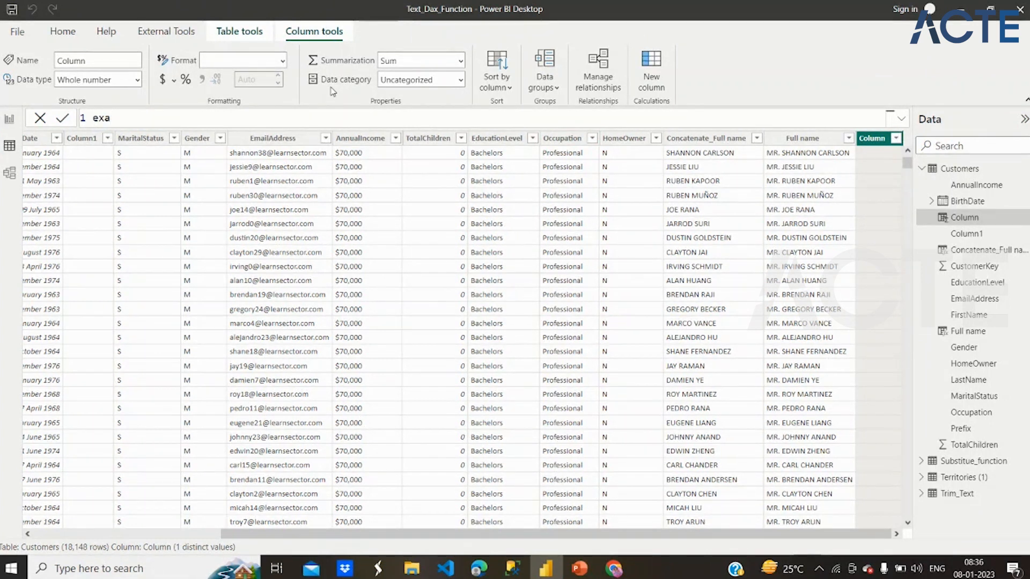
pyautogui.press('BackSpace')
pyautogui.press('BackSpace')
pyautogui.press('BackSpace')
pyautogui.write('Excat')
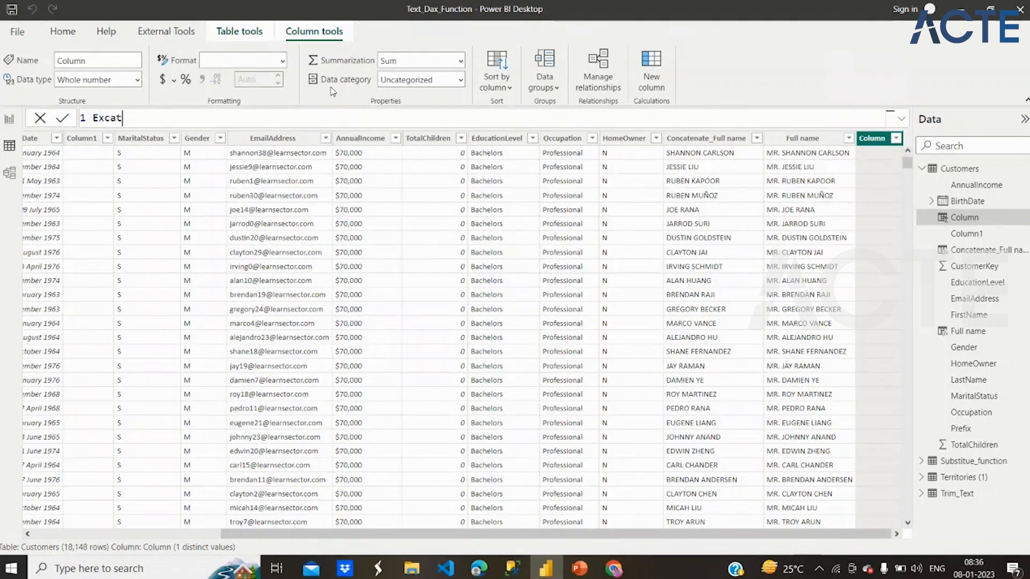
pyautogui.press('BackSpace')
pyautogui.press('BackSpace')
pyautogui.press('BackSpace')
pyautogui.write('act functio')
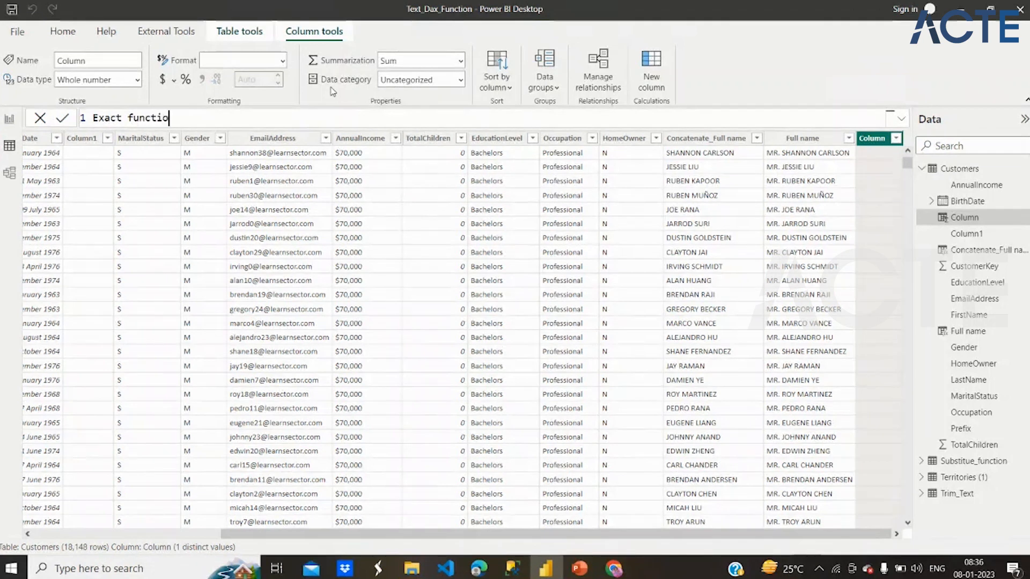
pyautogui.write('n =')
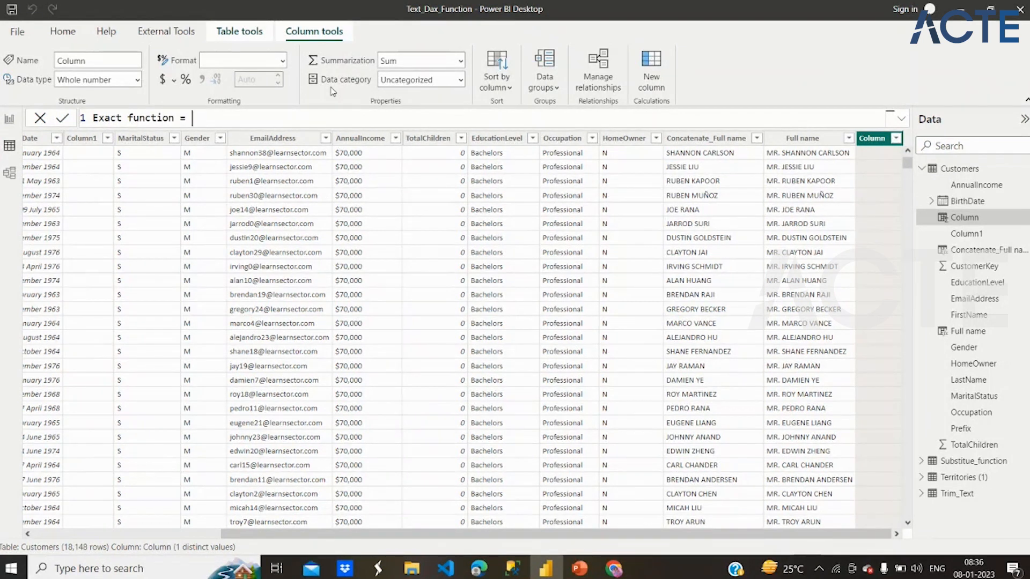
pyautogui.write(' Exc')
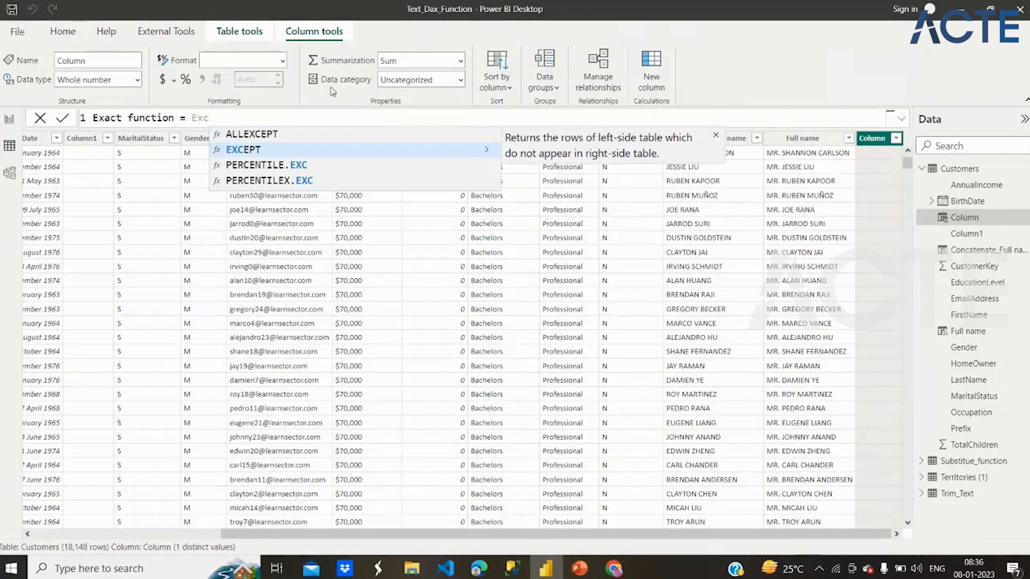
# - Begin the Exact function formula with EXACT, using Customers[Concatenate_Full name] as its first text
pyautogui.press('BackSpace')
pyautogui.write('a')
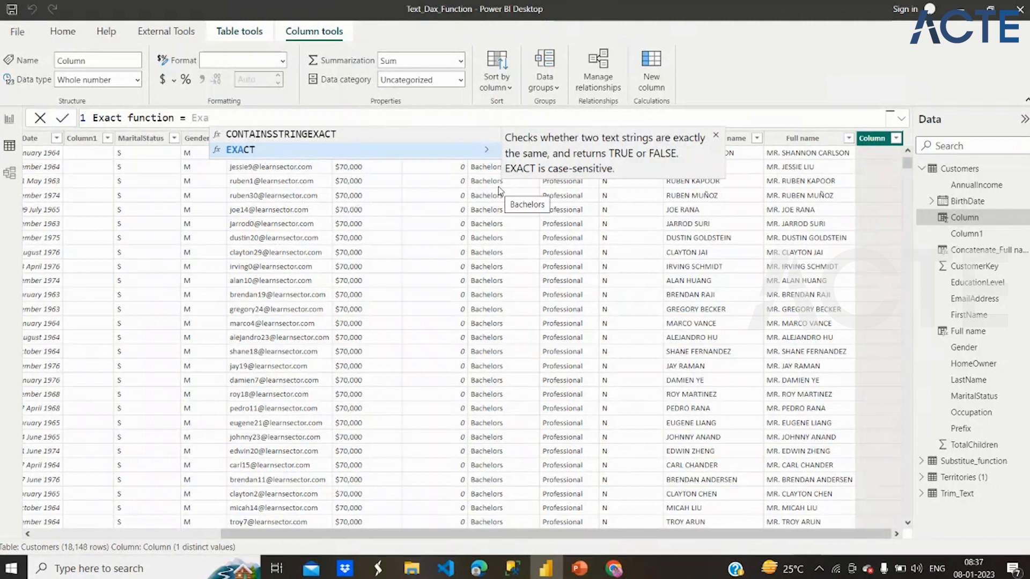
pyautogui.click(250, 150)
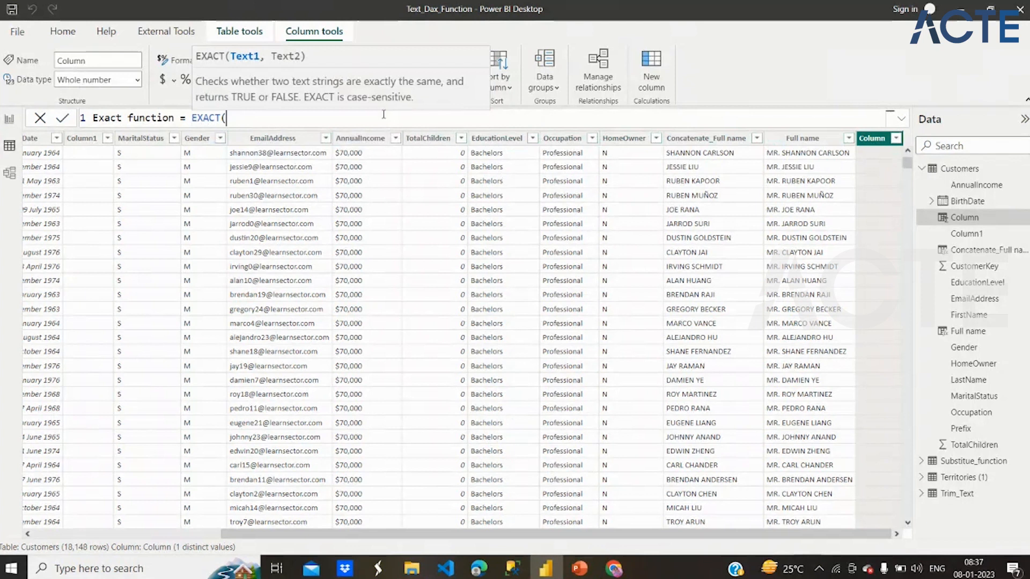
pyautogui.write('Con')
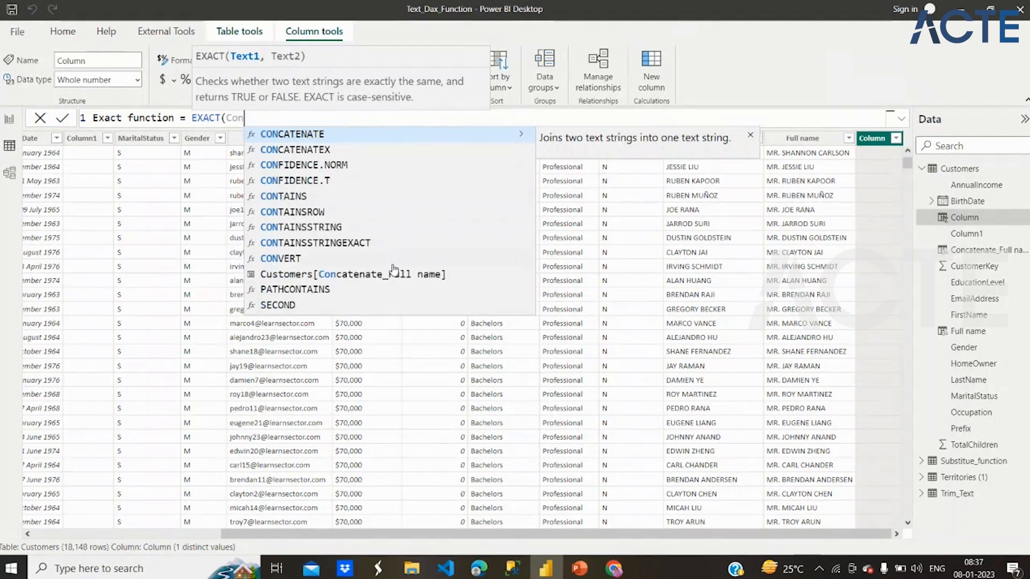
pyautogui.write('c')
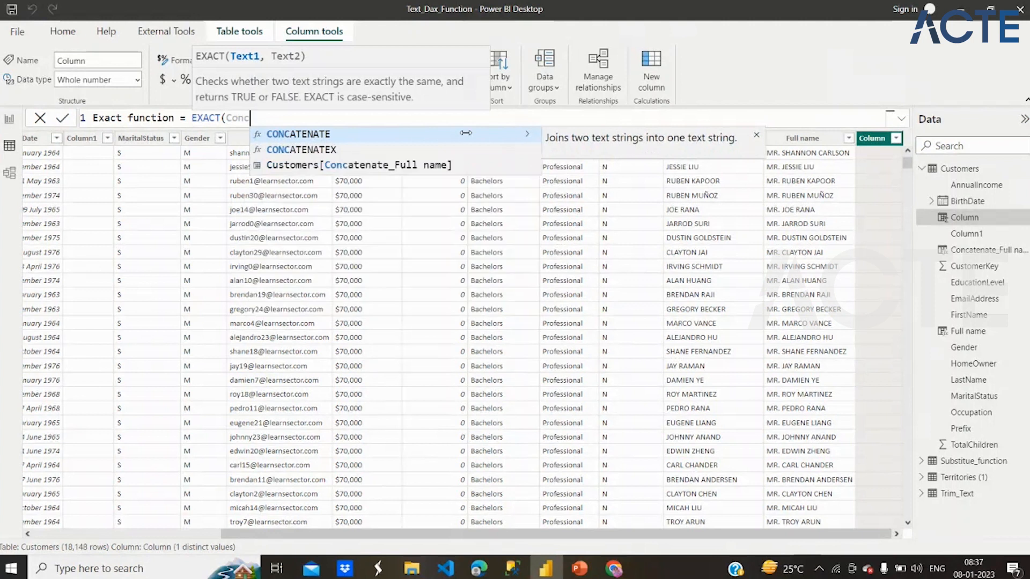
pyautogui.write('ate')
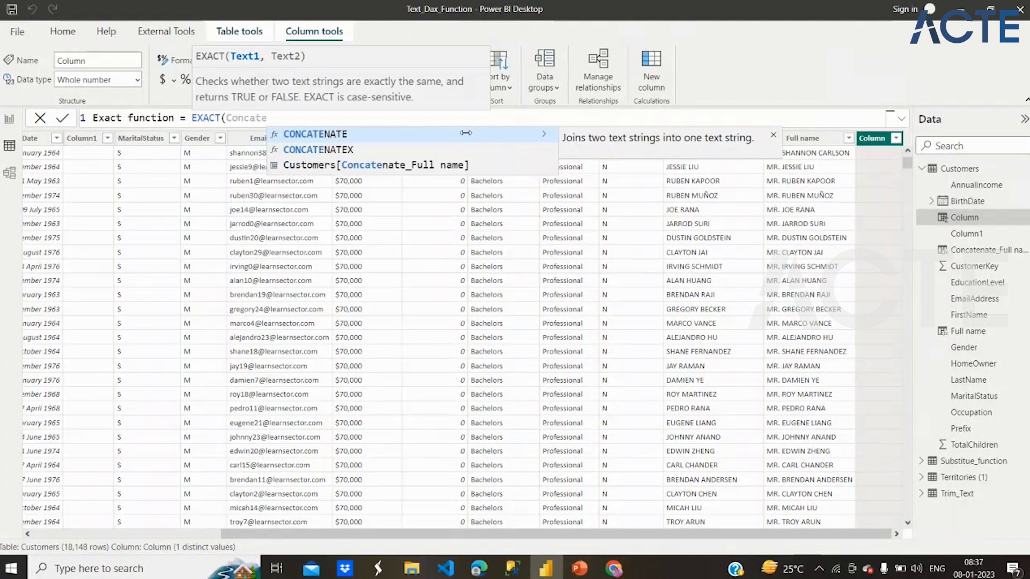
pyautogui.click(458, 165)
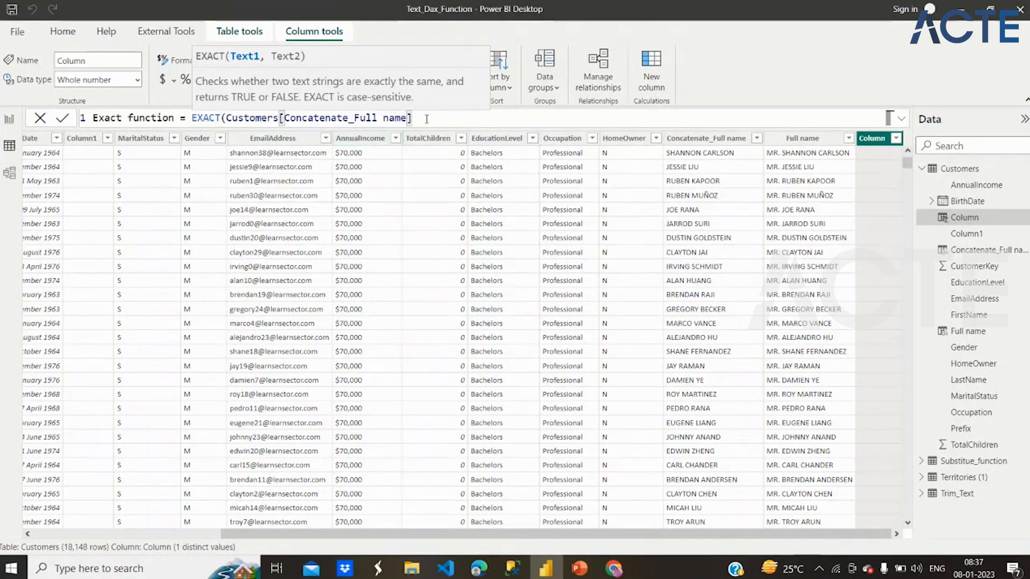
# - Add Customers[Full name] as the second text of EXACT, close the parenthesis and commit the formula
pyautogui.write(',')
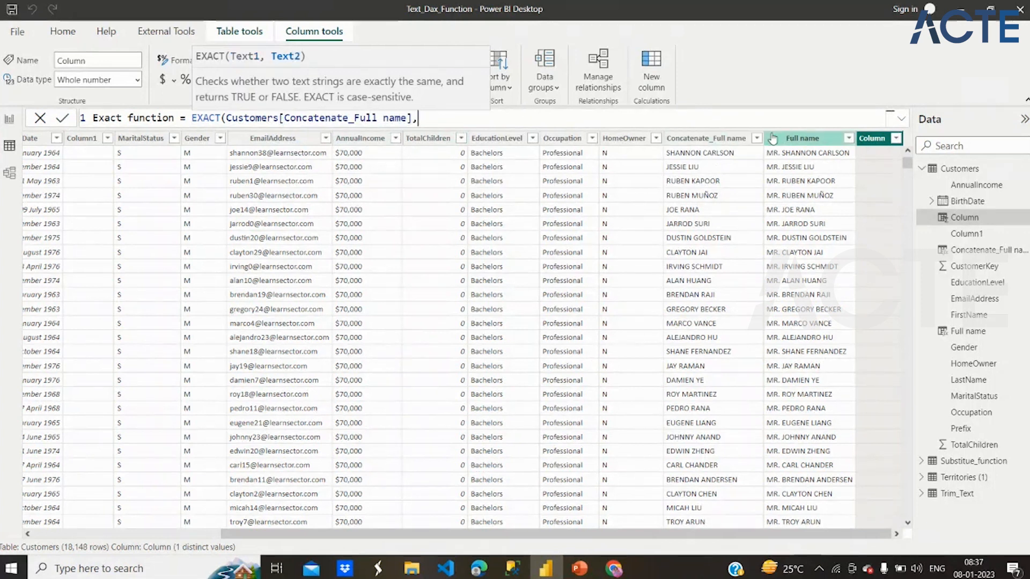
pyautogui.write('Full')
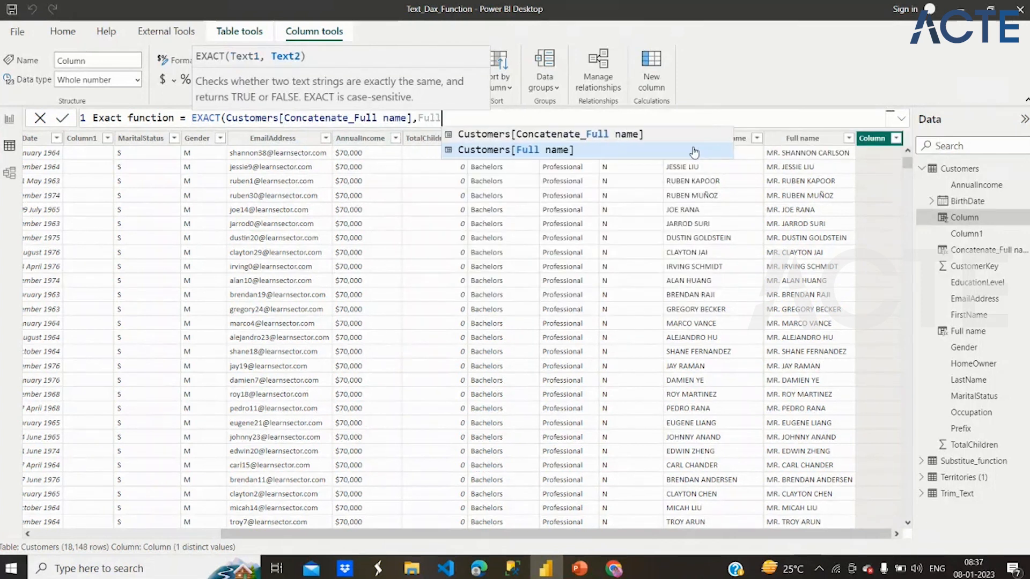
pyautogui.click(694, 152)
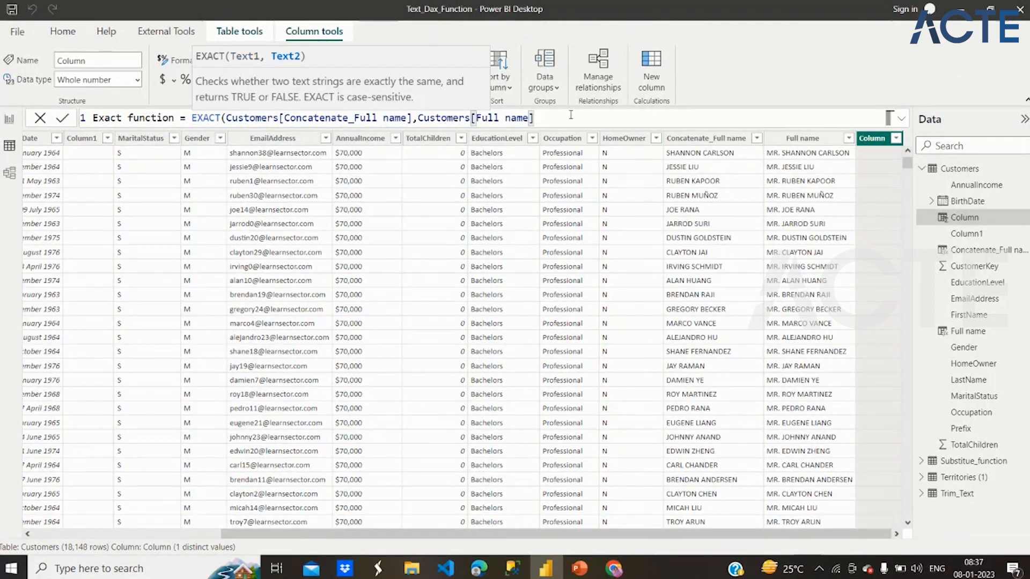
pyautogui.write(')')
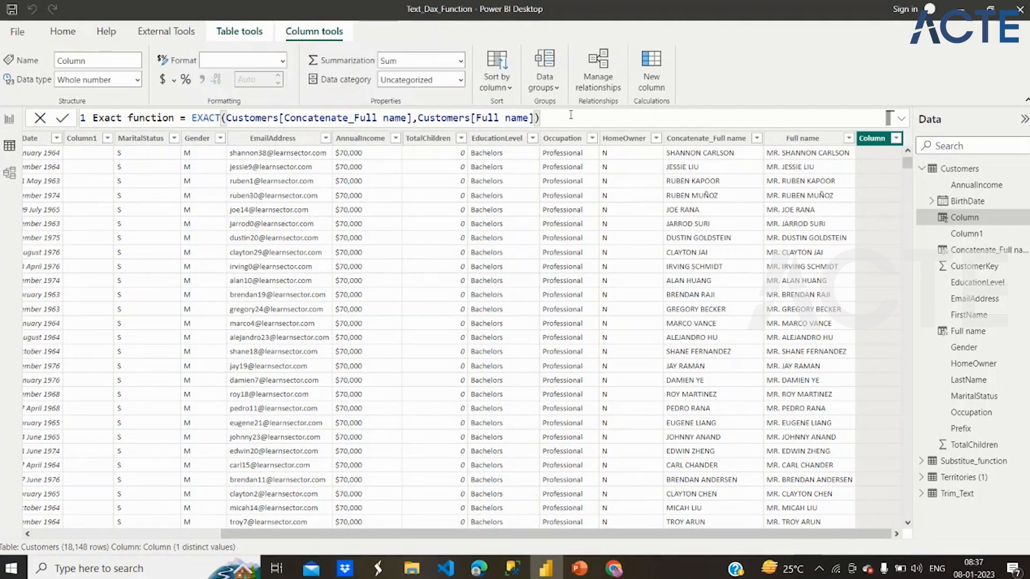
pyautogui.press('Return')
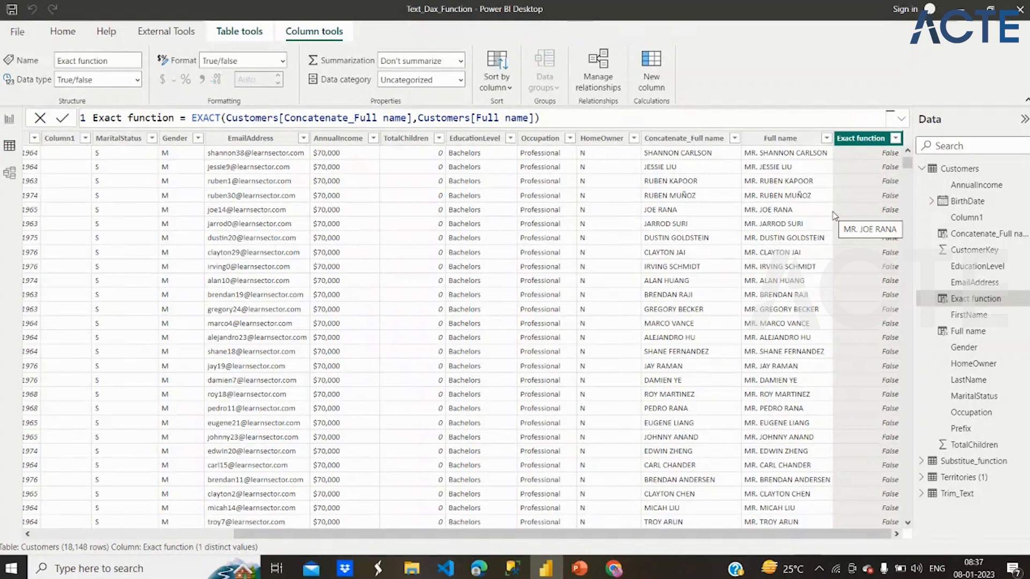
pyautogui.click(542, 137)
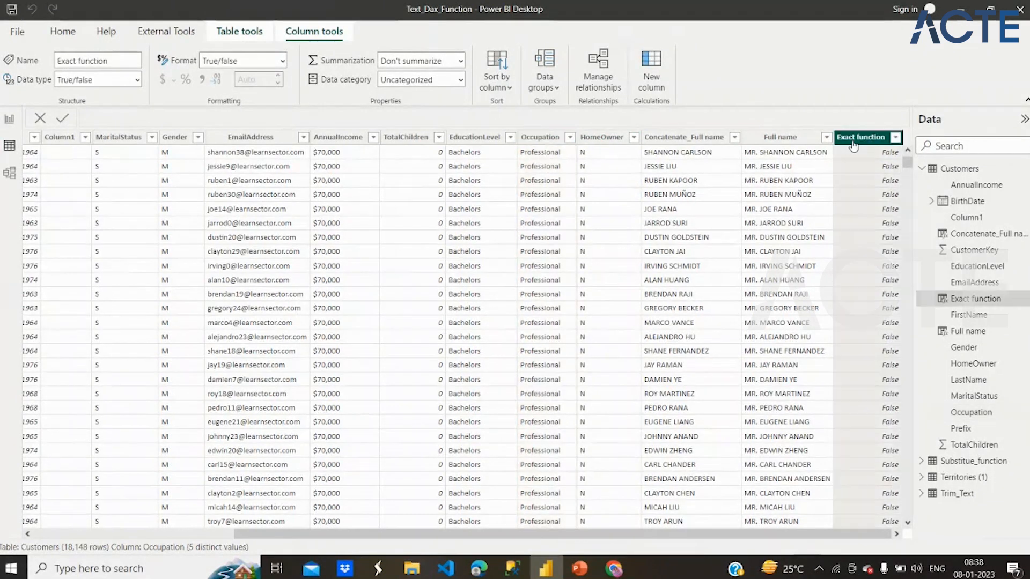
pyautogui.click(853, 142)
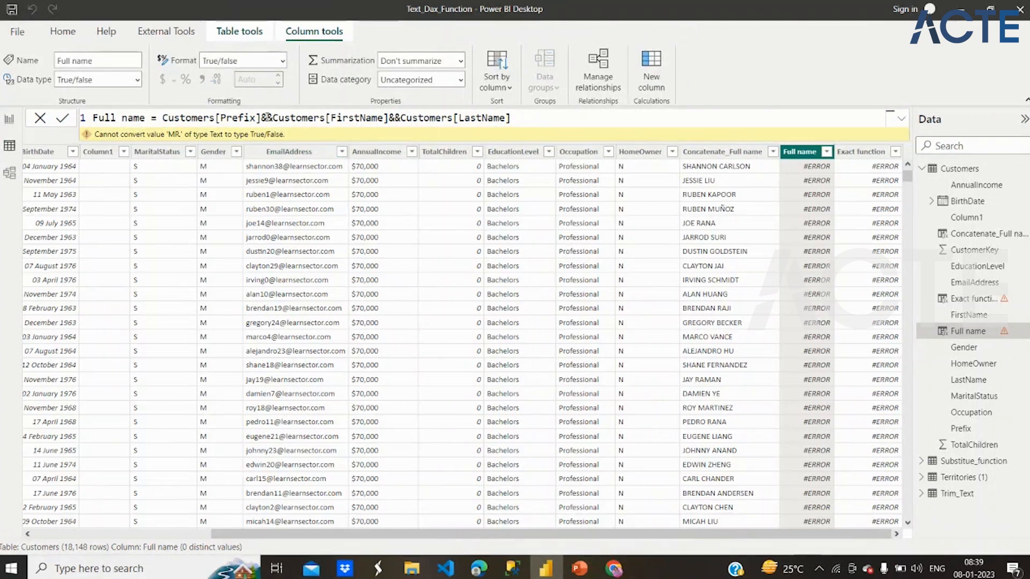
# - Replace each && with a single & in the Full name formula and commit it
pyautogui.click(268, 117)
pyautogui.press('BackSpace')
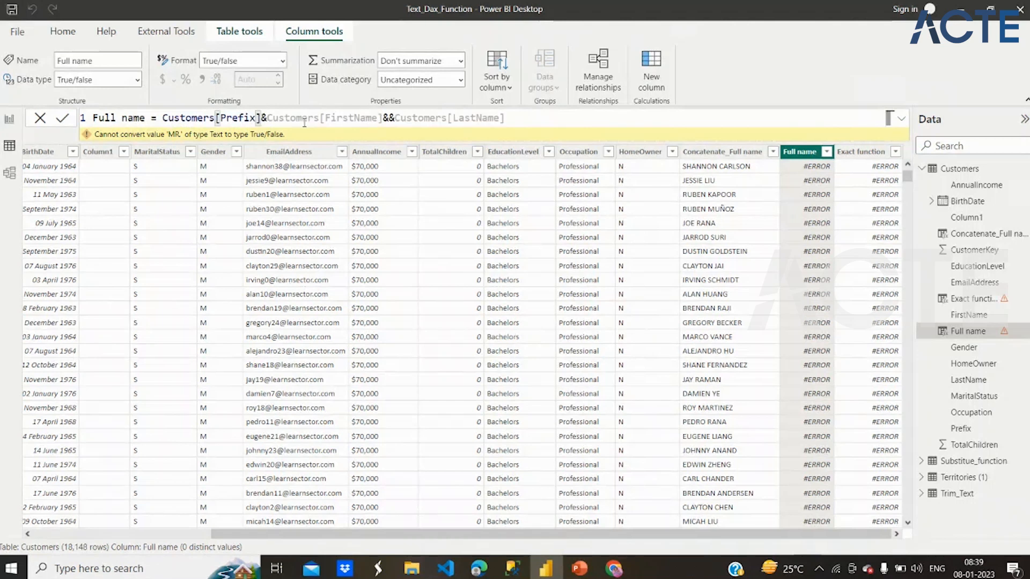
pyautogui.click(384, 118)
pyautogui.press('Delete')
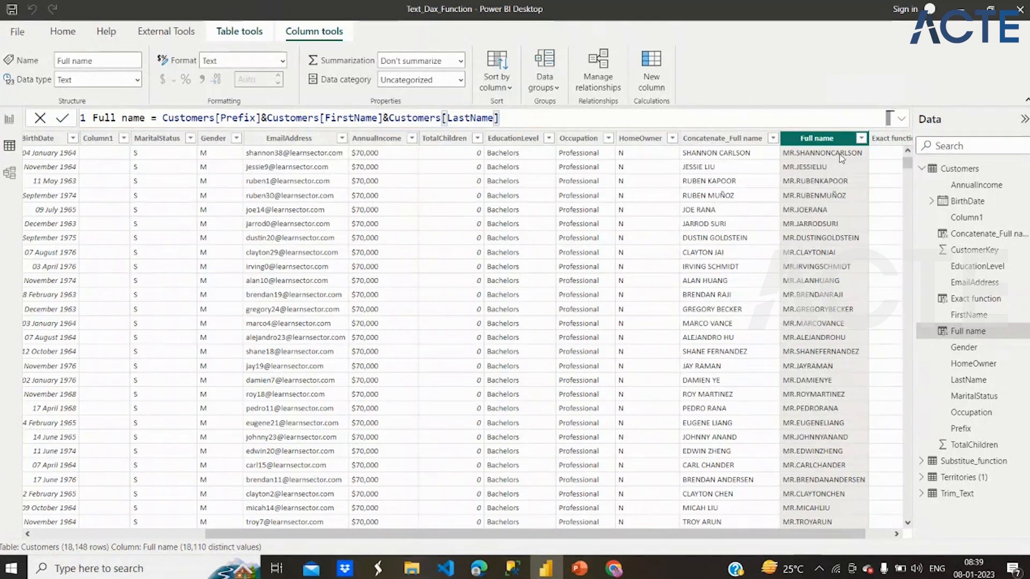
# - Insert " " separators joined by & between Prefix, FirstName and LastName in the Full name formula and commit it
pyautogui.click(262, 117)
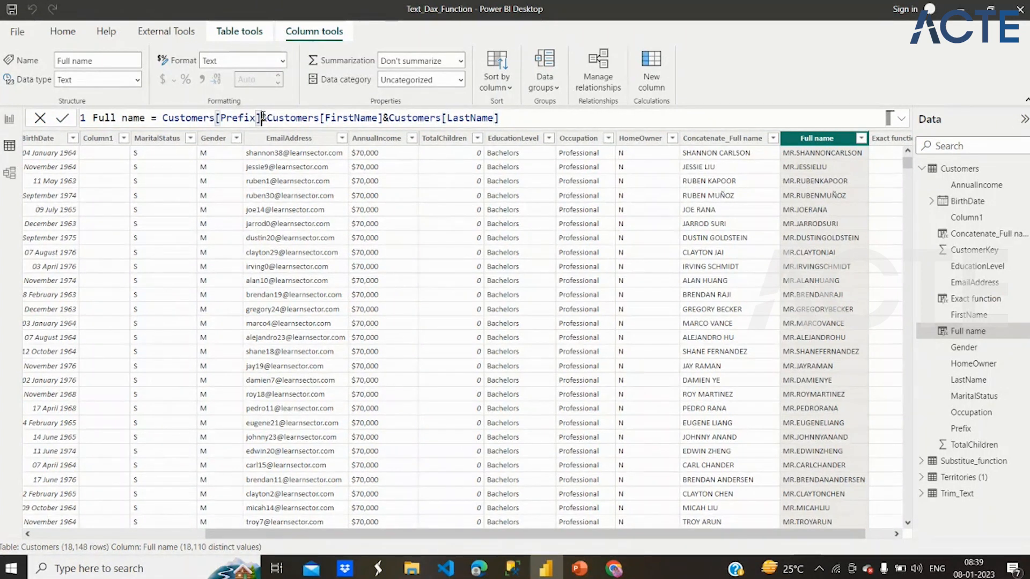
pyautogui.write('&')
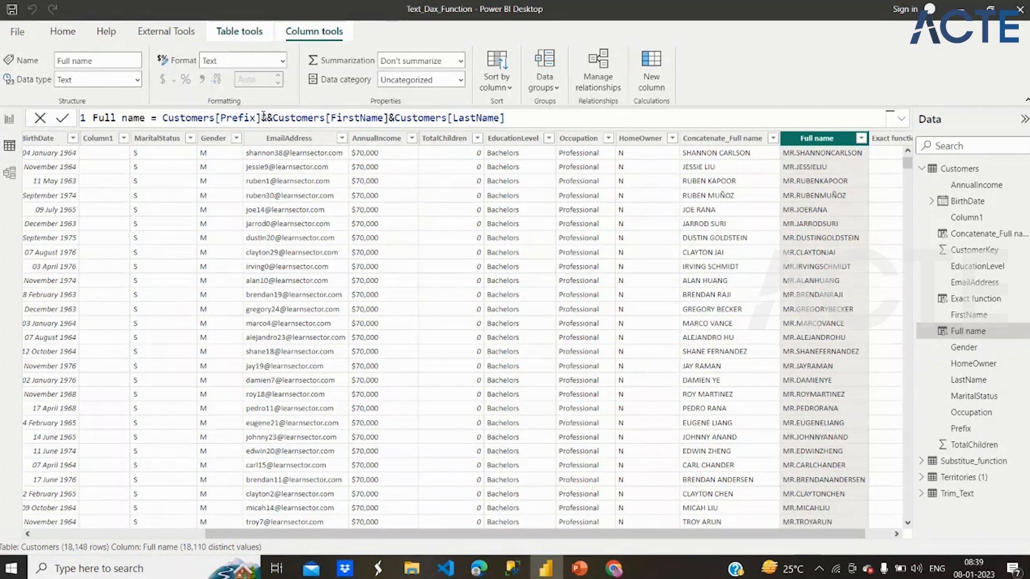
pyautogui.write('""')
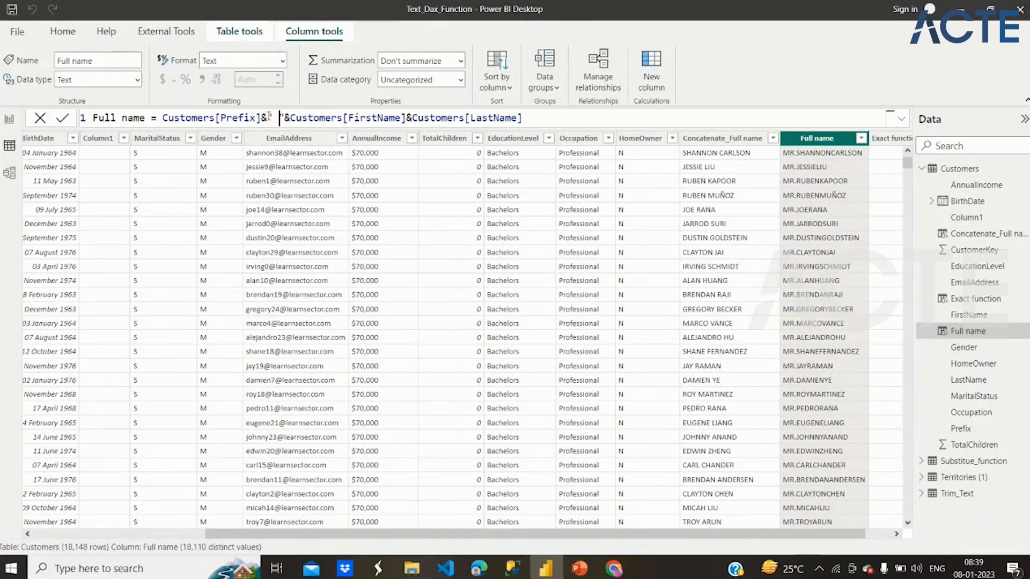
pyautogui.click(406, 117)
pyautogui.write('&""&')
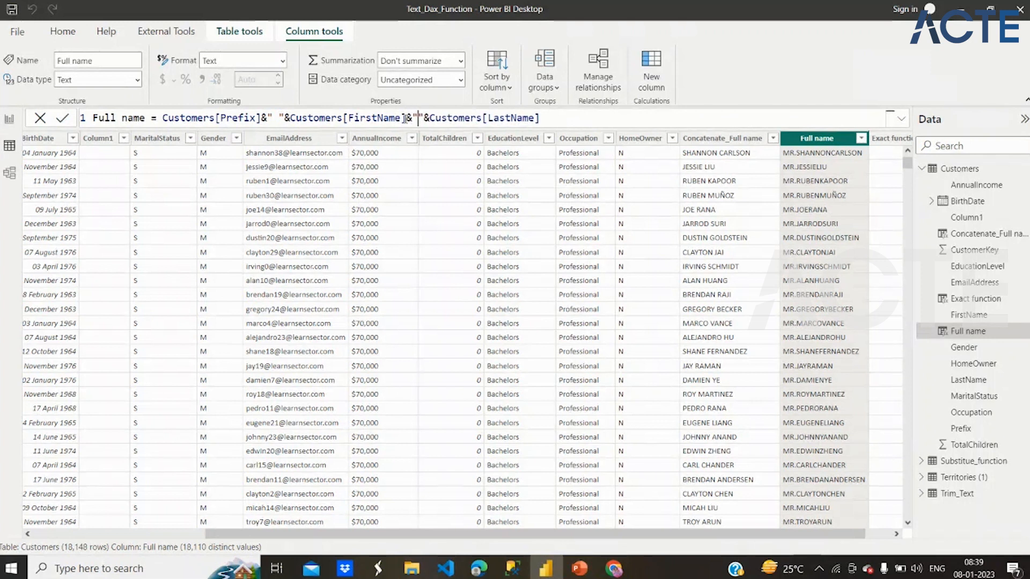
pyautogui.click(552, 115)
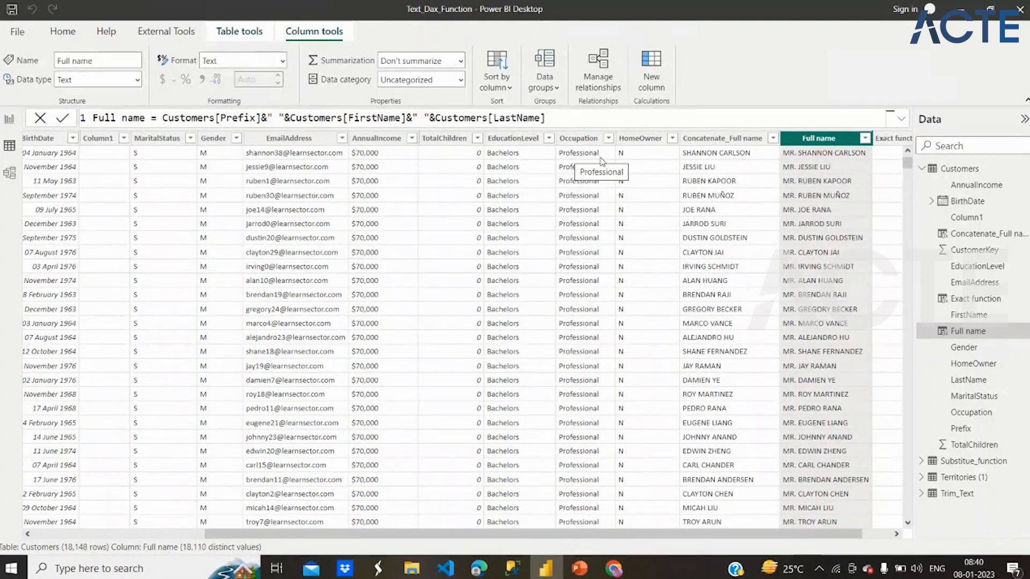
# - Add a calculated column to Customers with the formula Length = LEN(Customers[Occupation])
pyautogui.click(652, 69)
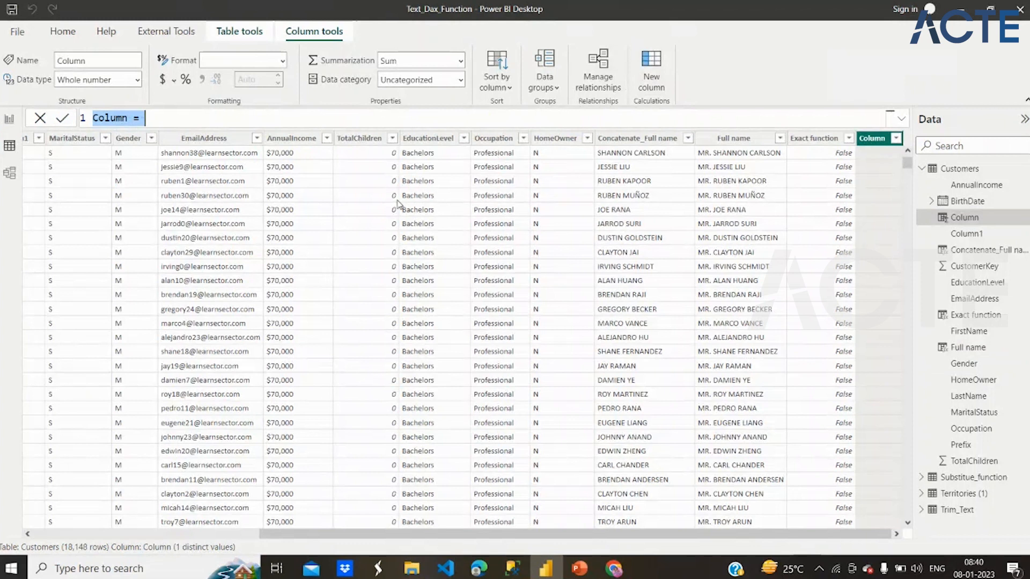
pyautogui.write('Length')
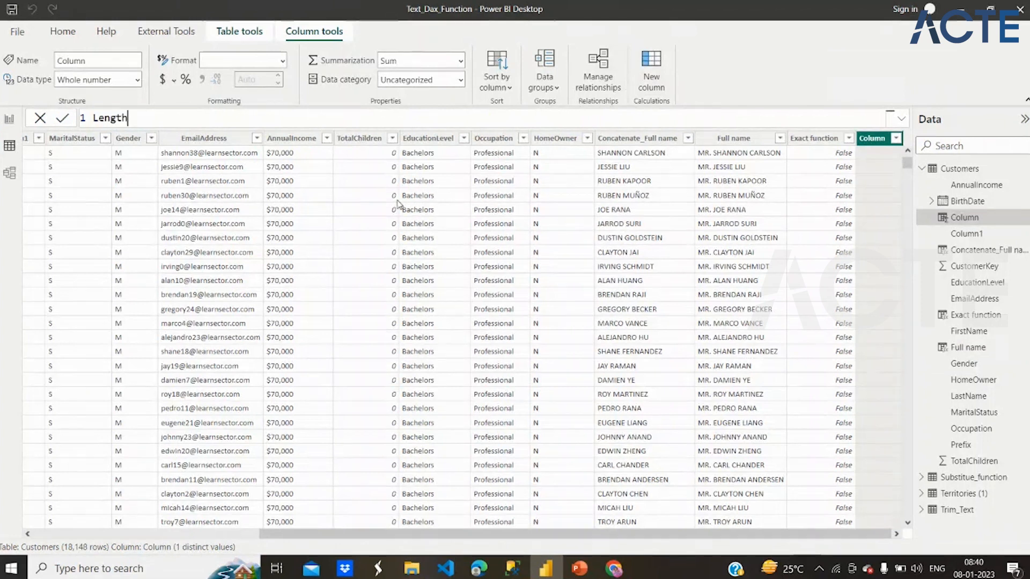
pyautogui.write(' = len')
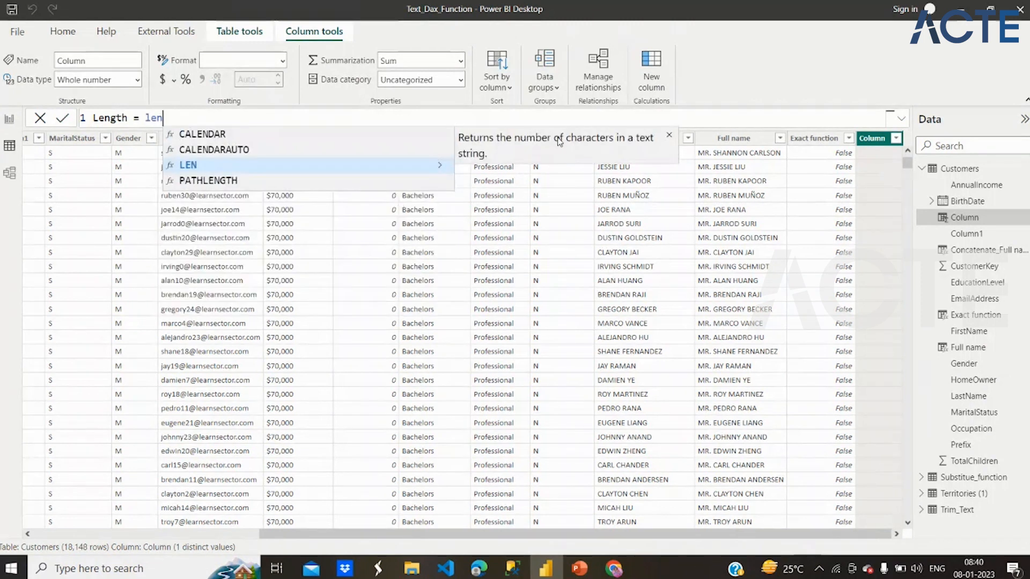
pyautogui.click(418, 172)
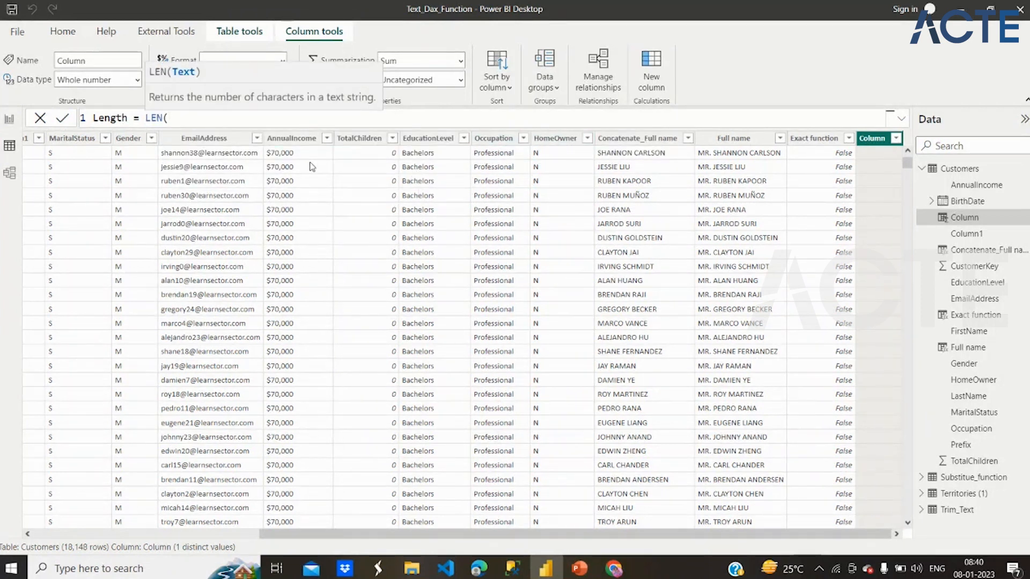
pyautogui.write('Occ')
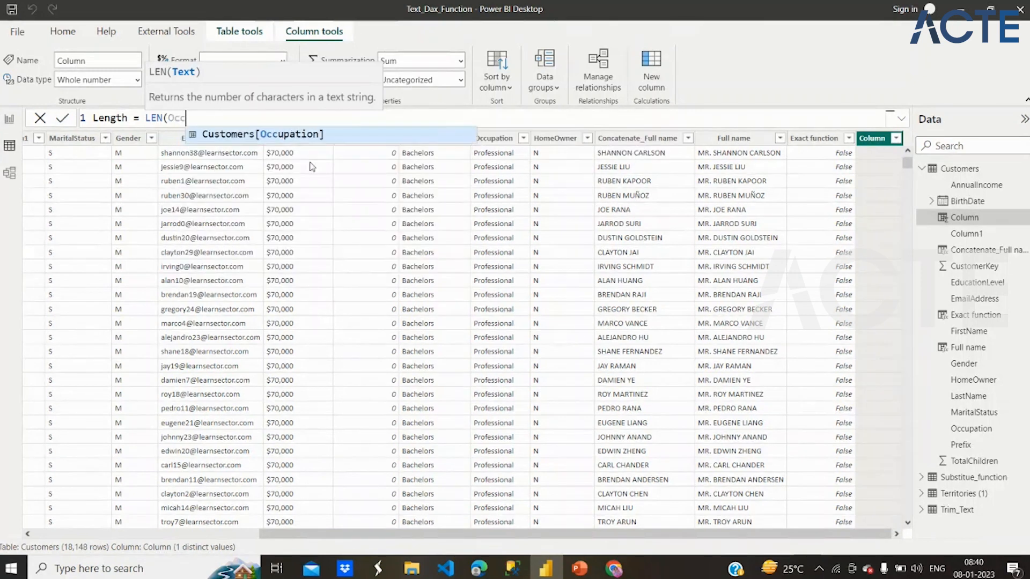
pyautogui.click(278, 135)
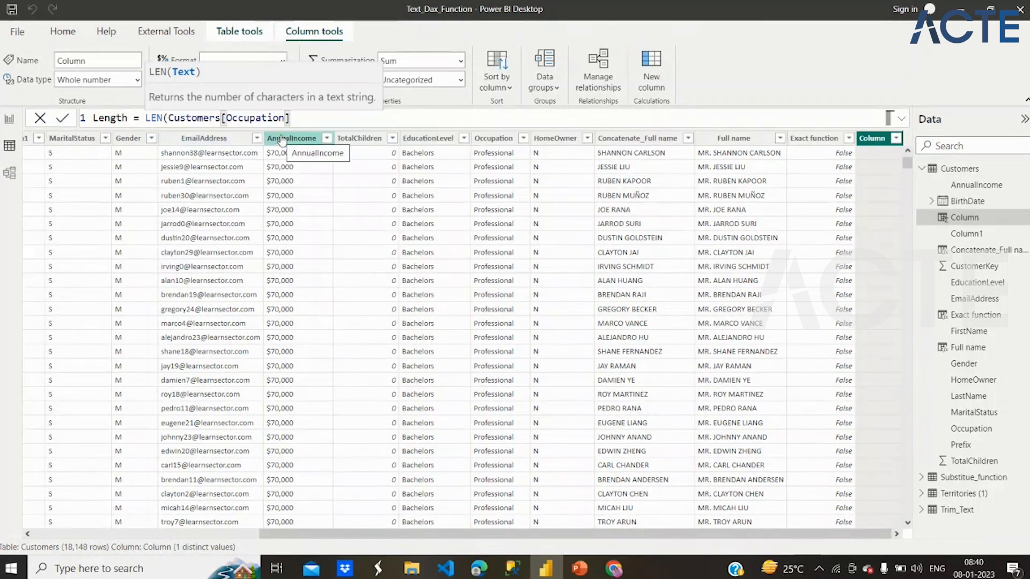
pyautogui.write(')')
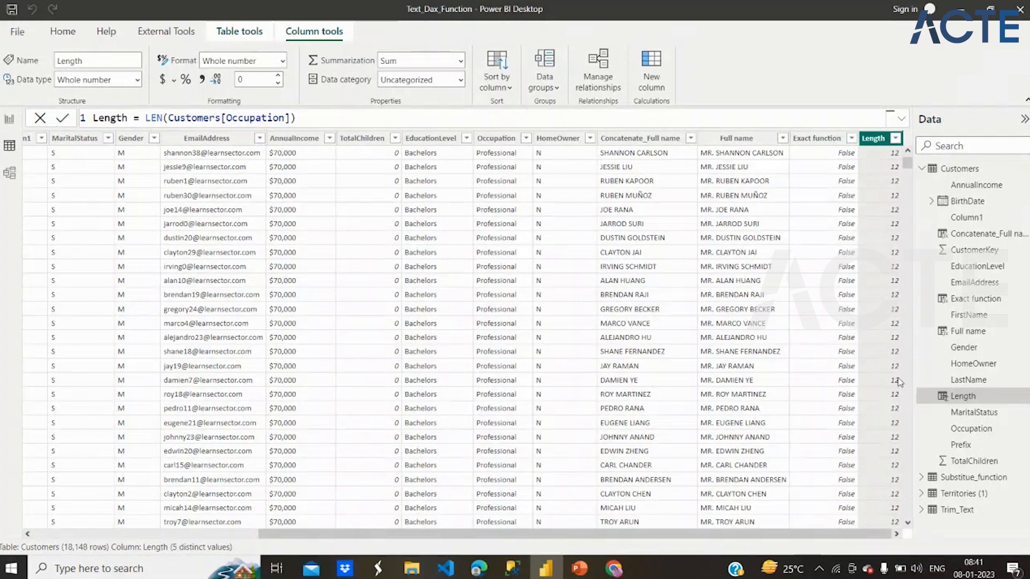
# - Add a calculated column to the Customers table and name it Domain_Name_Left_With_Find in the formula
pyautogui.click(801, 354)
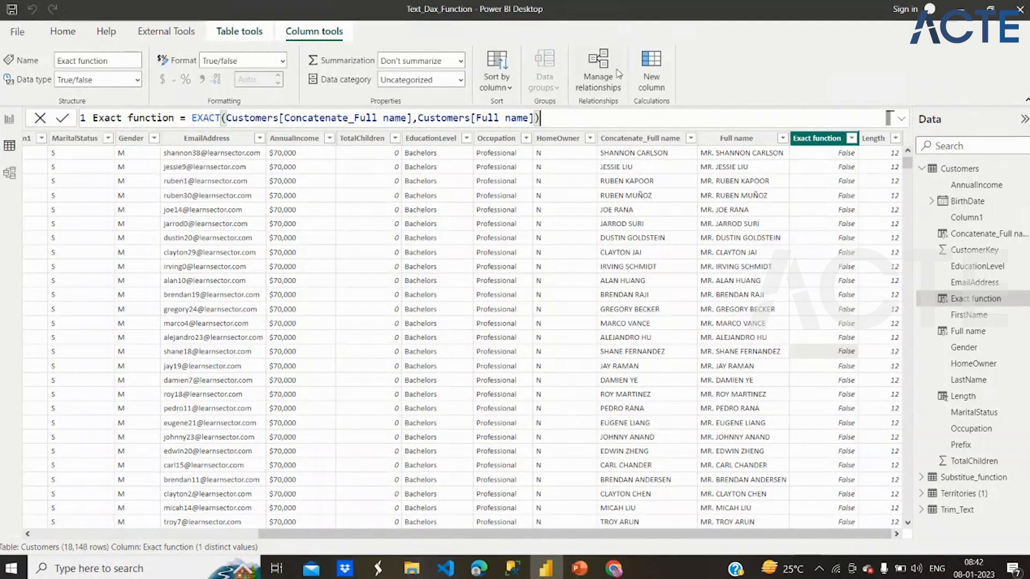
pyautogui.click(647, 70)
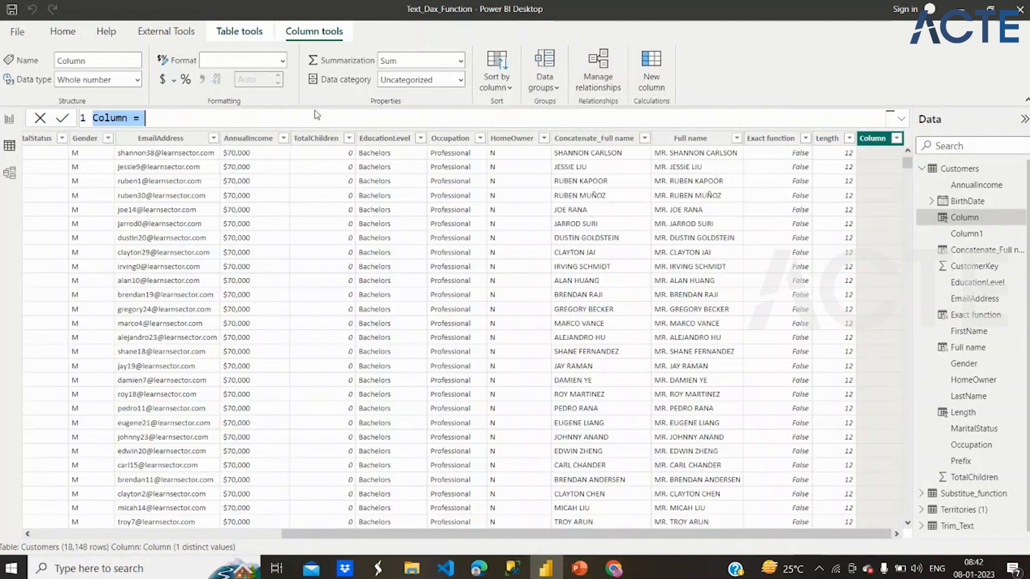
pyautogui.write('Domai')
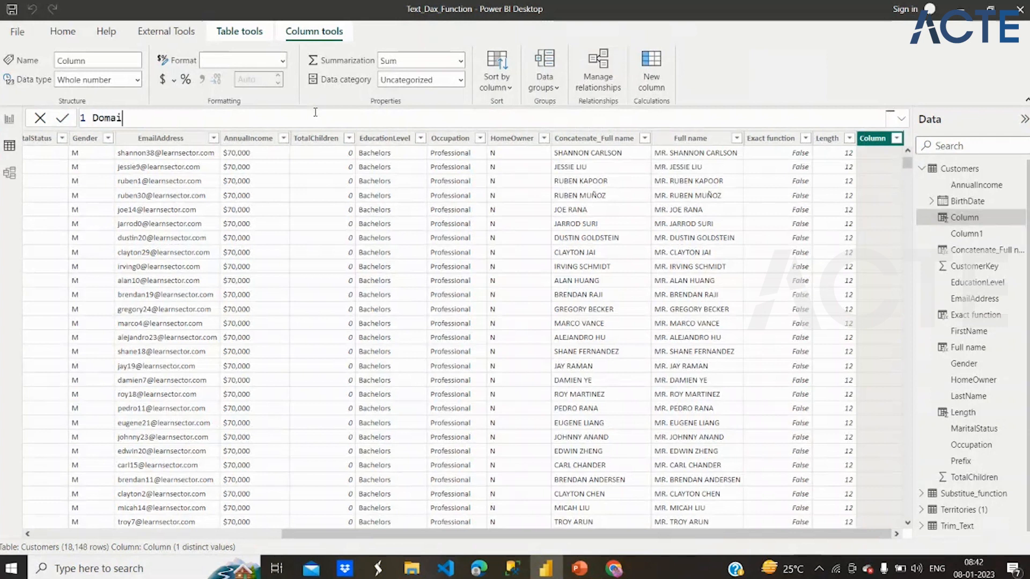
pyautogui.write('n_Name_Left')
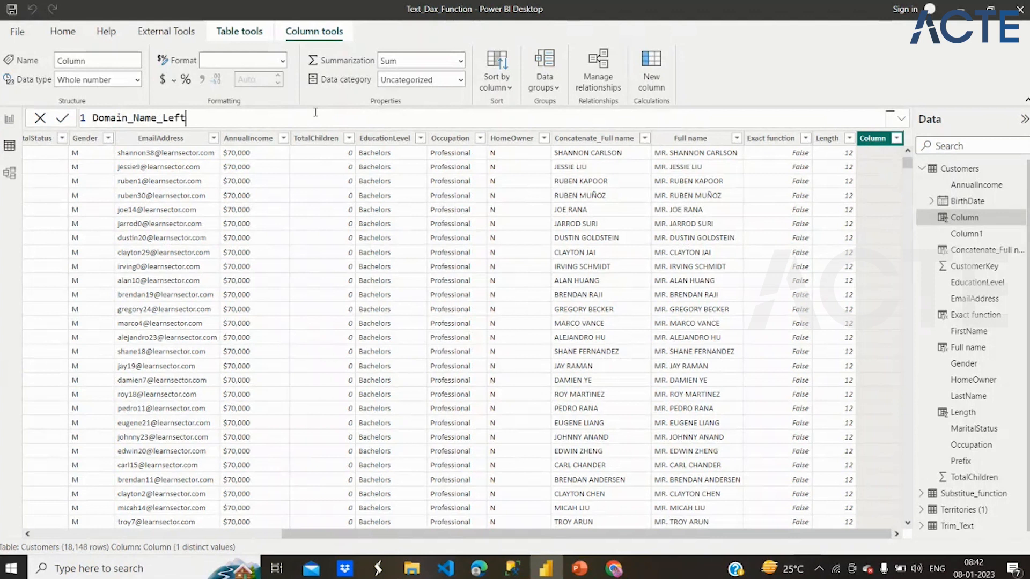
pyautogui.write('_With Find')
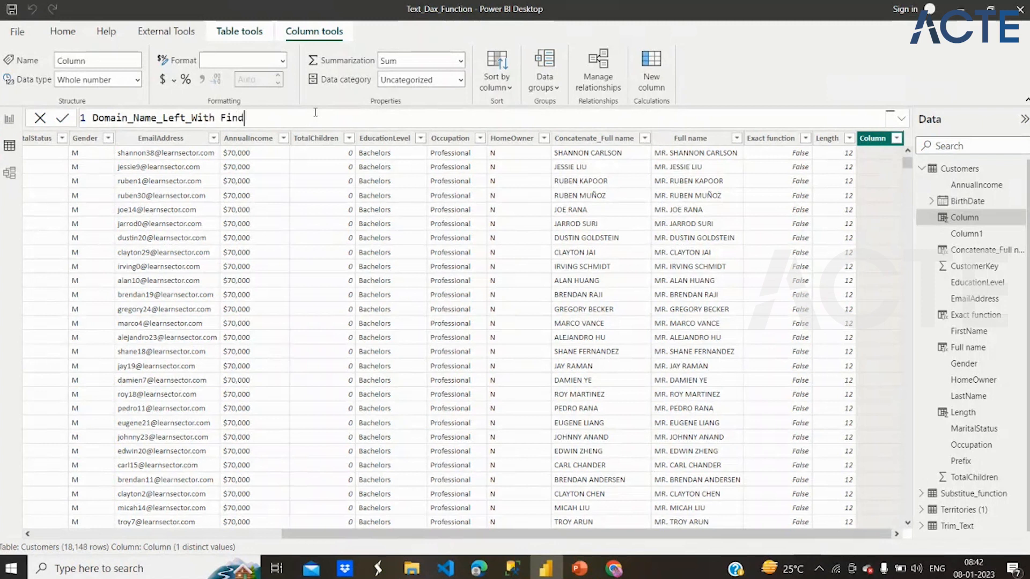
pyautogui.write(' =')
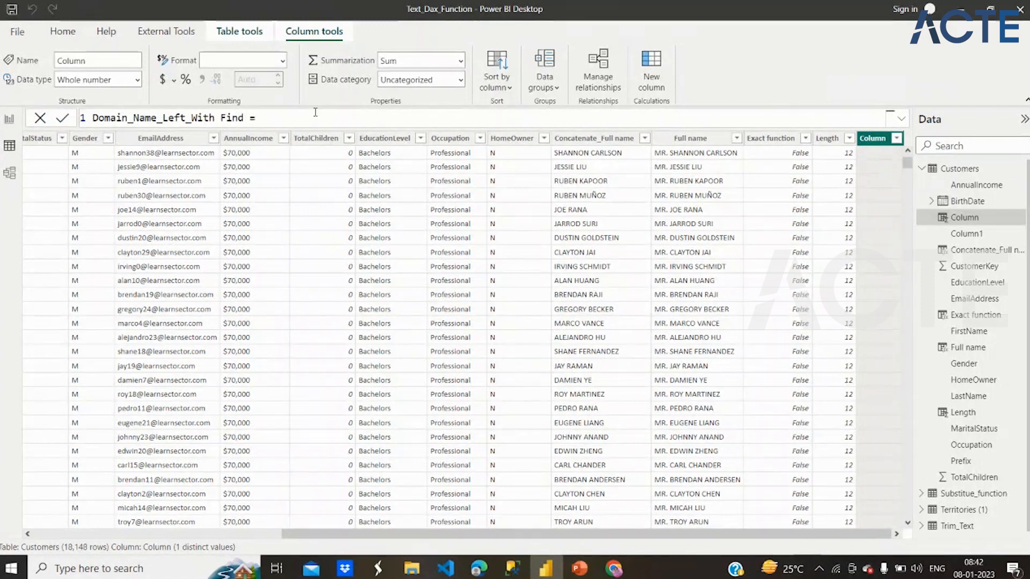
pyautogui.click(220, 118)
pyautogui.press('BackSpace')
pyautogui.write('_')
pyautogui.click(262, 119)
# - Define the Domain_Name_Left_With_Find column as LEFT(Customers[EmailAddress],9) and commit the formula
pyautogui.write('Left')
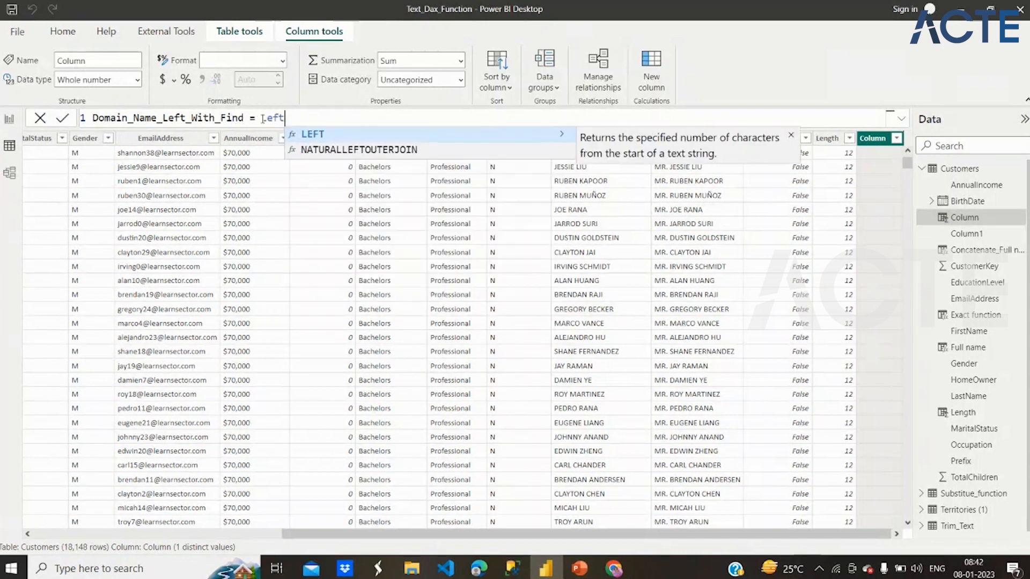
pyautogui.click(522, 132)
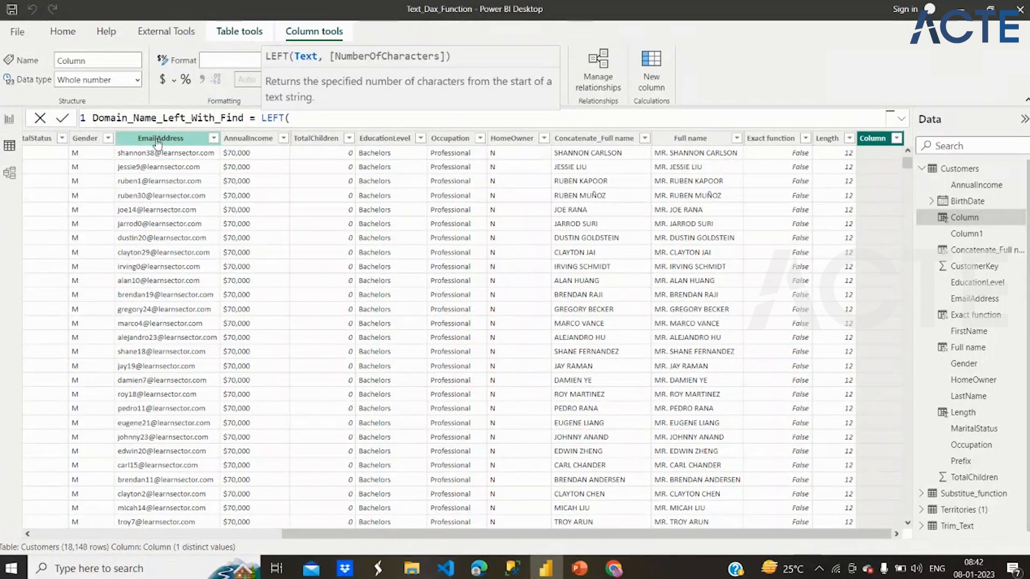
pyautogui.write('Customers[EmailAddress]')
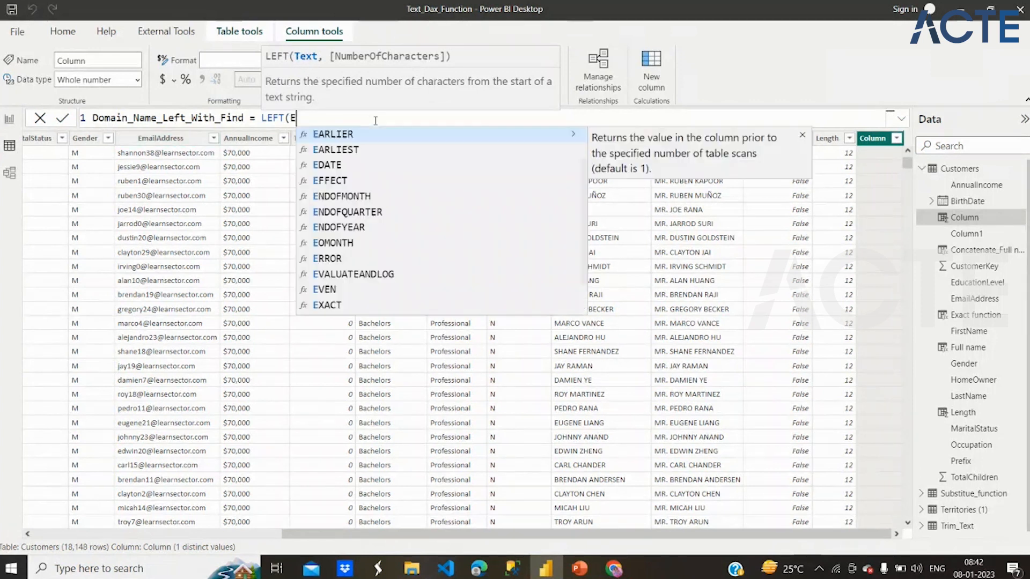
pyautogui.write(',')
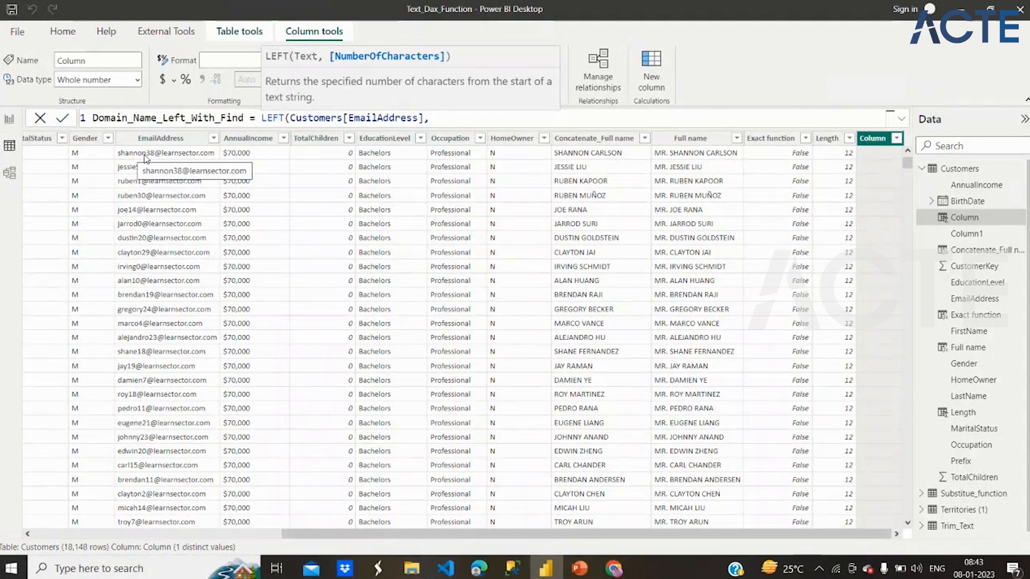
pyautogui.write('9)')
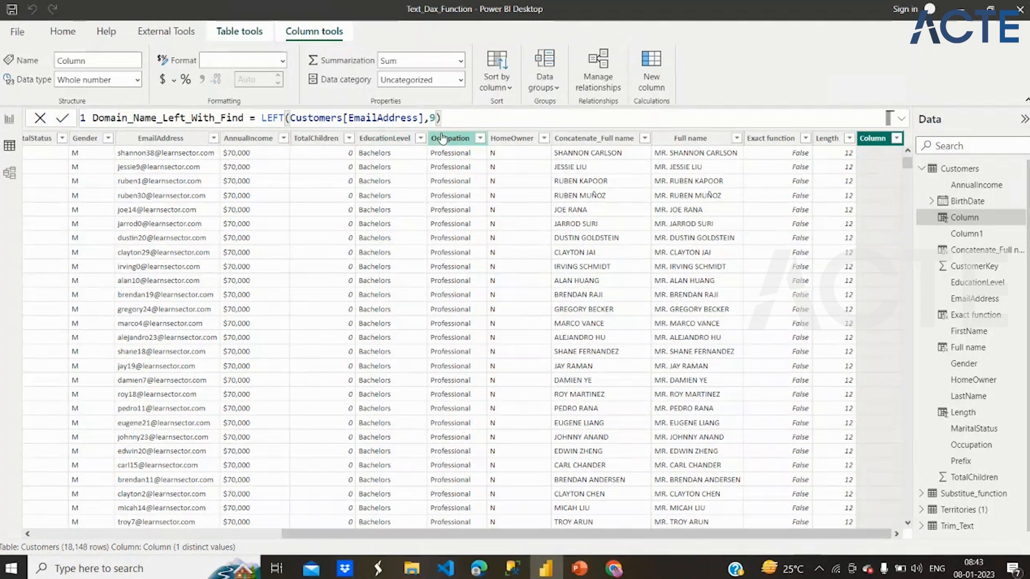
pyautogui.press('Return')
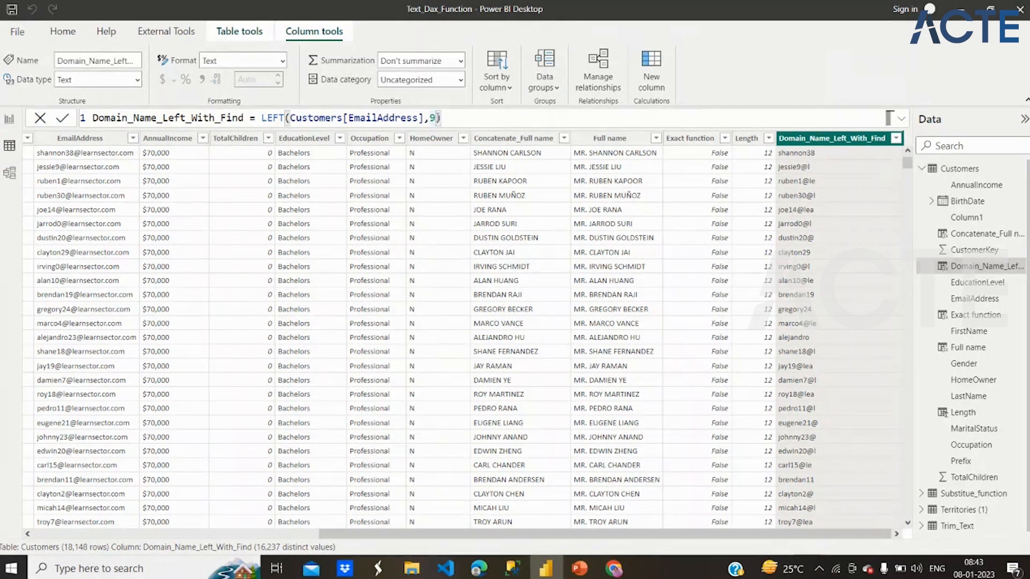
# - Replace the 9 in the LEFT formula with FIND("@",Customers[EmailAddress]) as the number of characters and commit it
pyautogui.press('BackSpace')
pyautogui.write('Find')
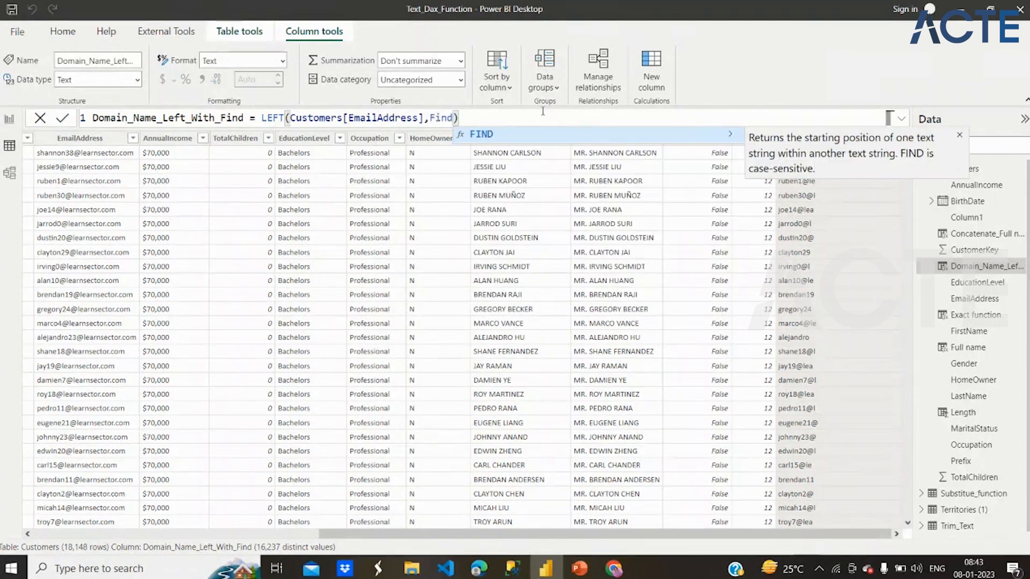
pyautogui.click(568, 141)
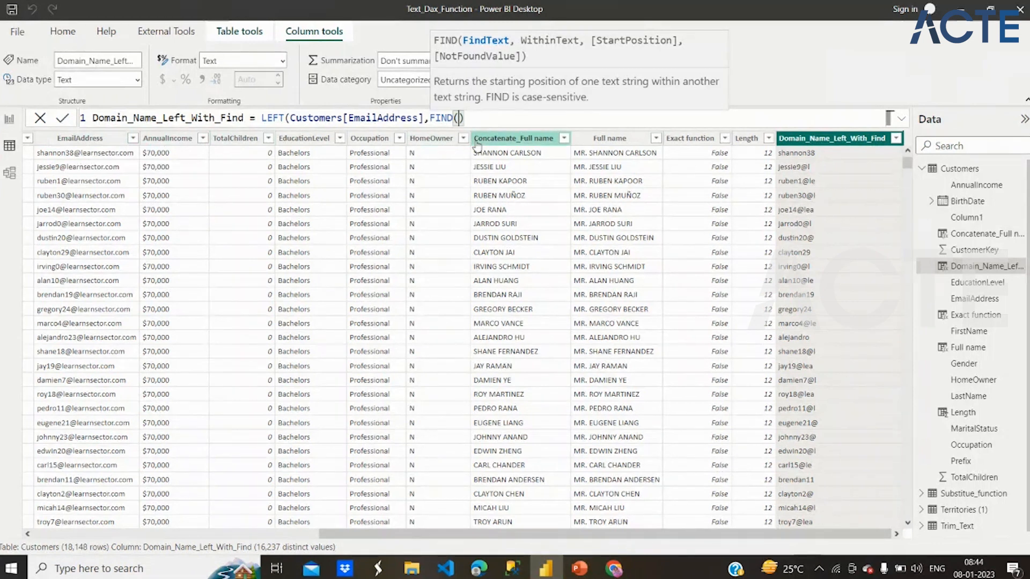
pyautogui.write('"@"')
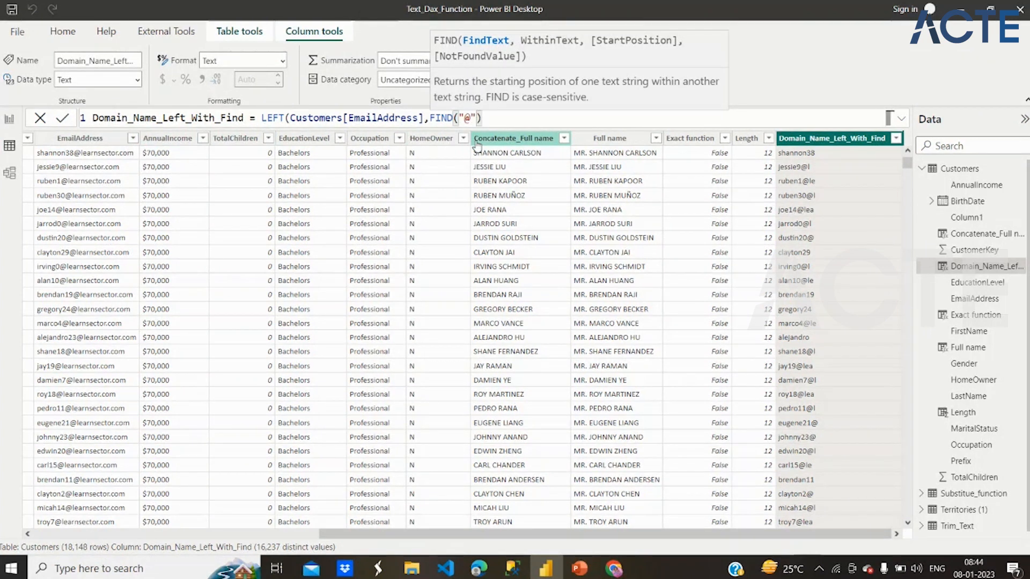
pyautogui.write(',')
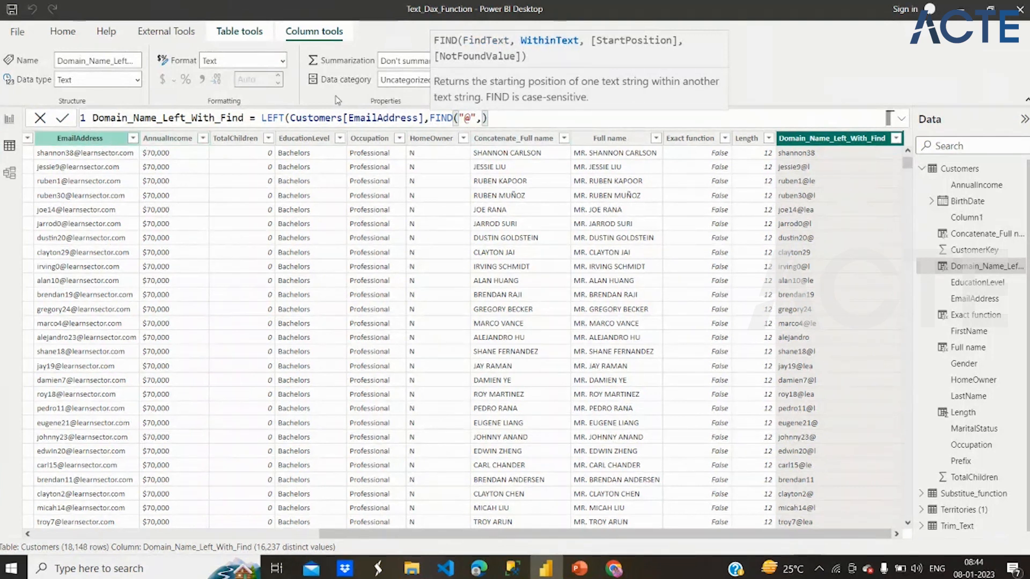
pyautogui.write('ema')
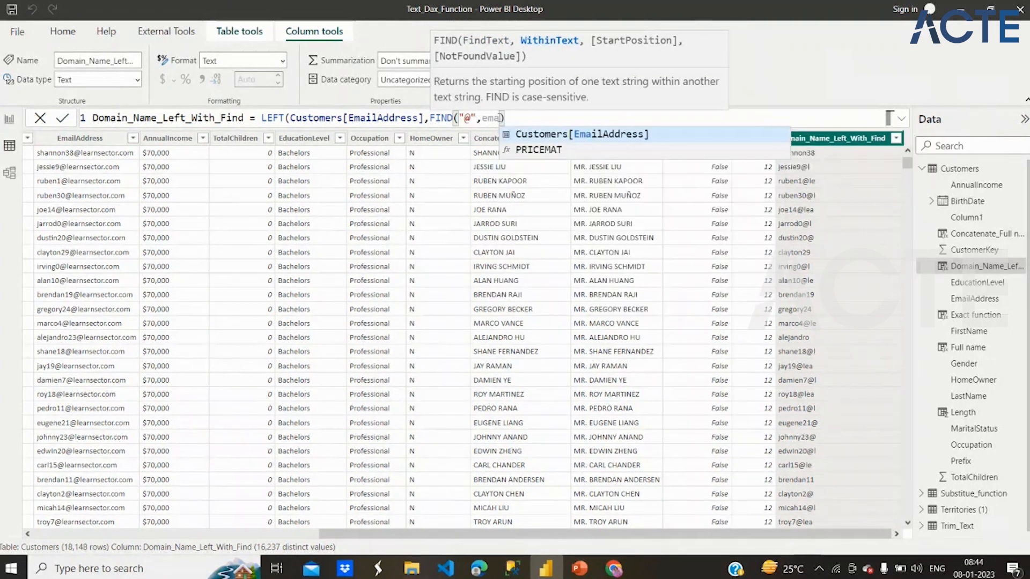
pyautogui.click(558, 135)
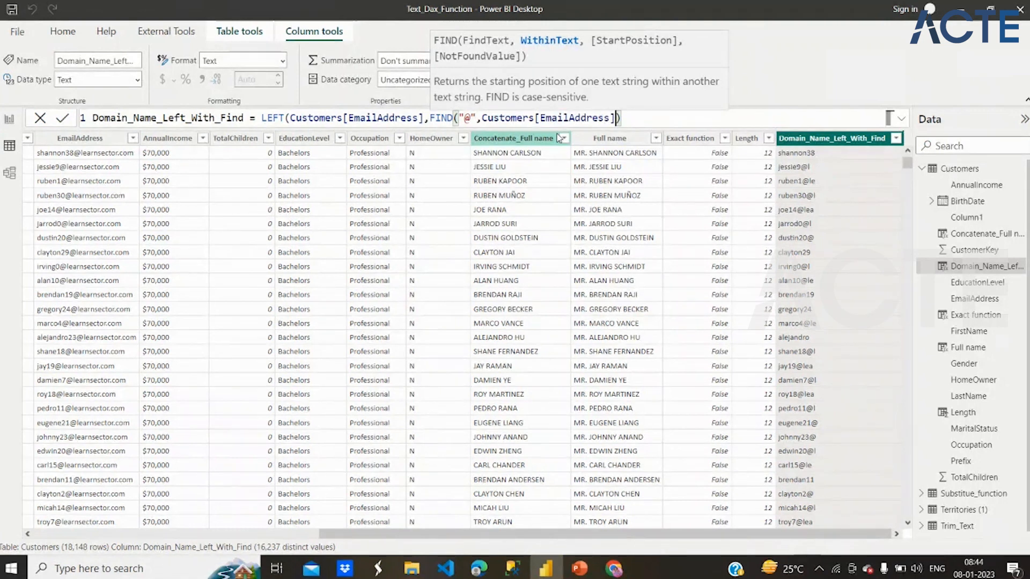
pyautogui.write(')')
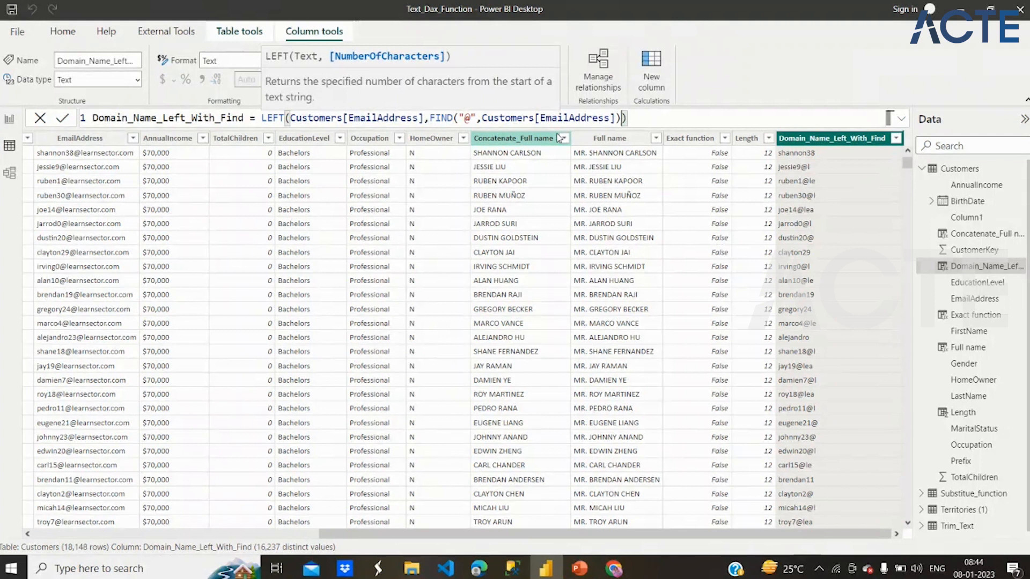
pyautogui.press('Return')
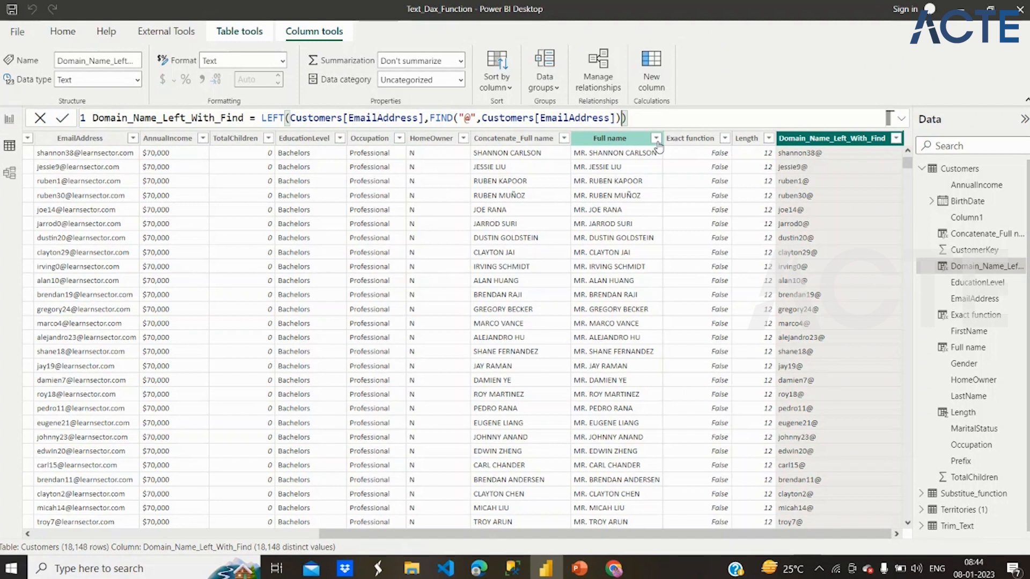
# - Subtract 1 from the FIND result in the Domain_Name_Left_With_Find formula, commit it and check the column's values
pyautogui.write('-1')
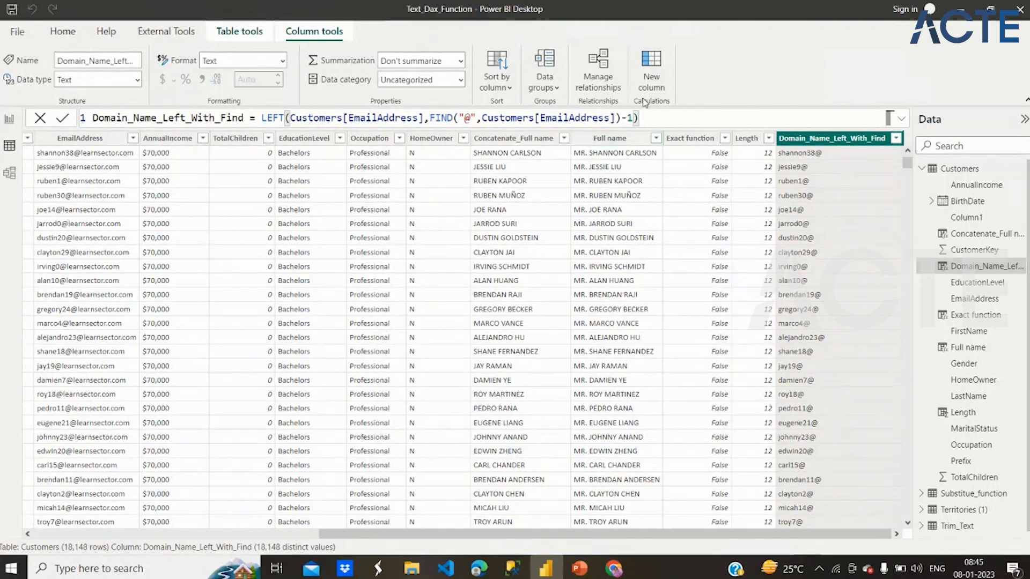
pyautogui.press('Return')
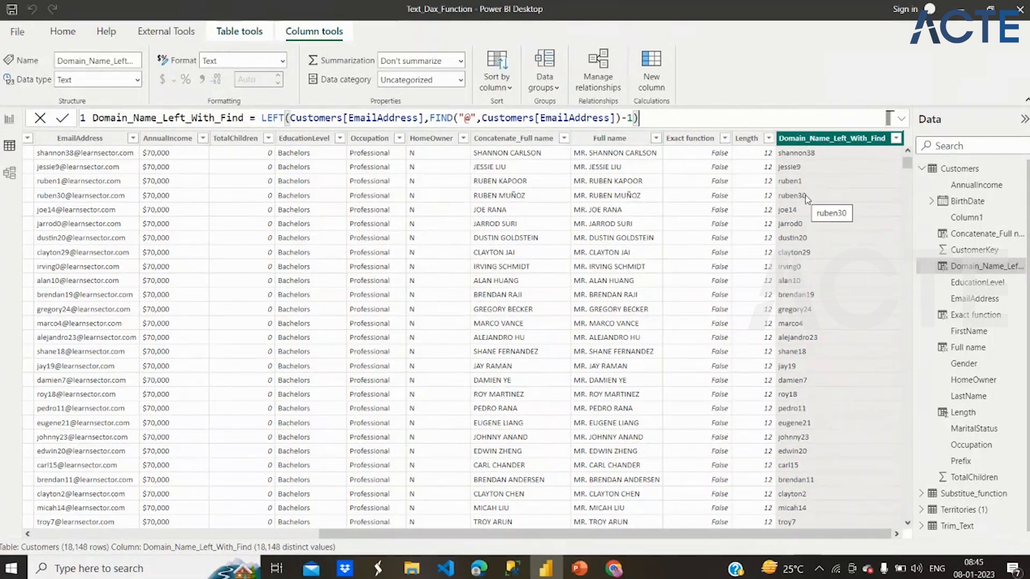
pyautogui.scroll(-5, 807, 200)
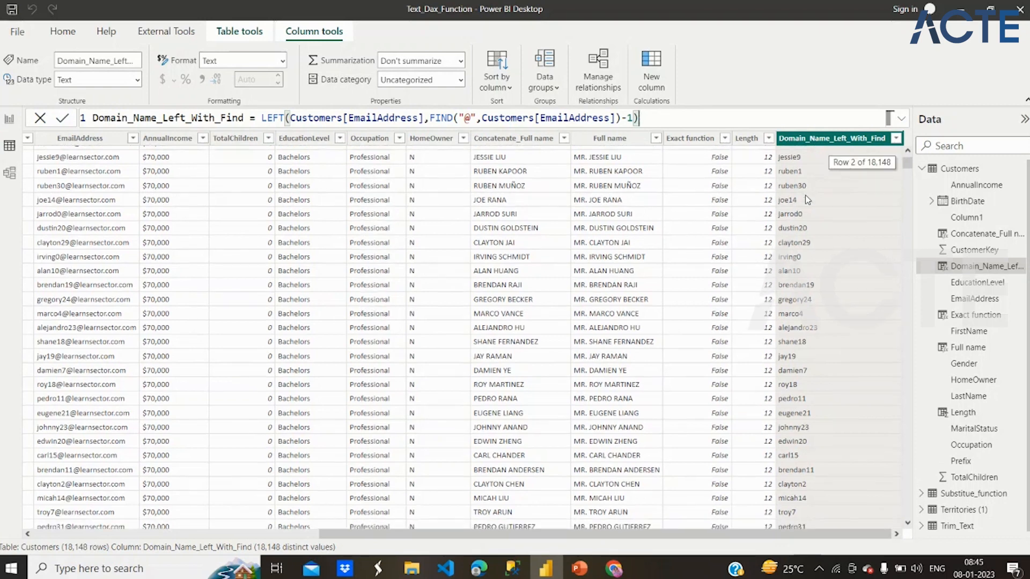
pyautogui.scroll(-5, 807, 199)
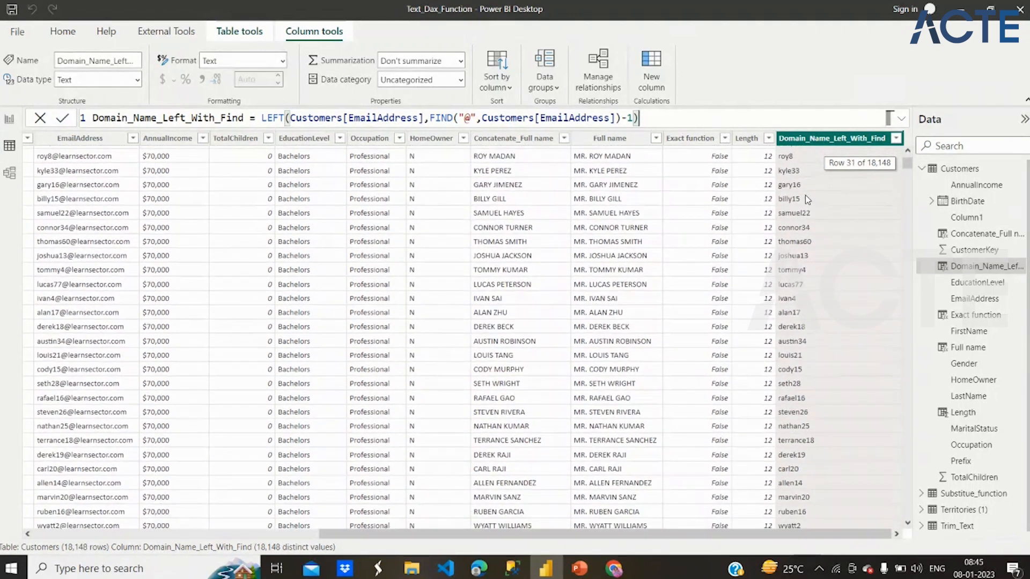
pyautogui.scroll(-1, 806, 199)
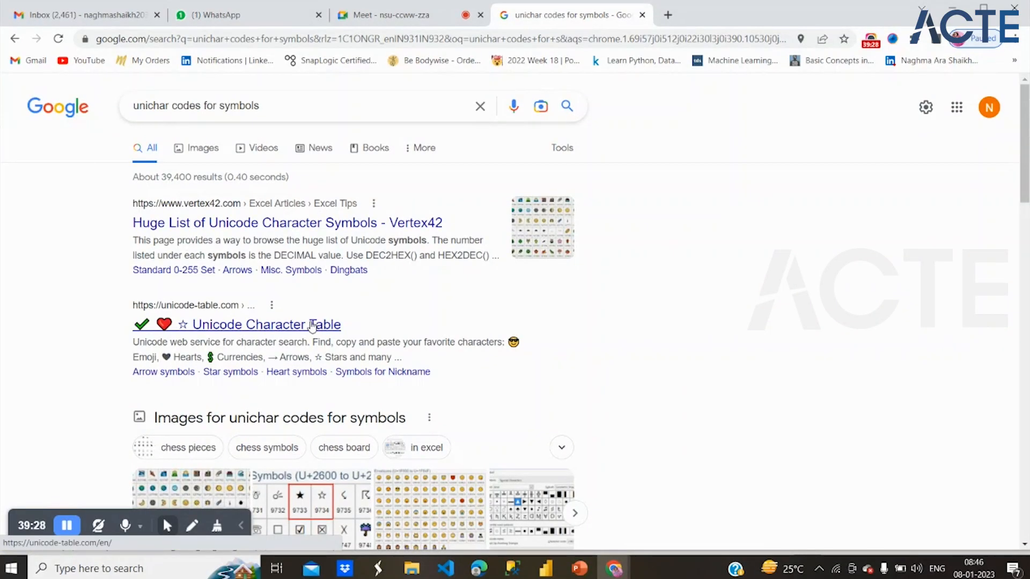
# - In Chrome, open the Unicode Character Table search result, look through its character grid and return to the results
pyautogui.click(313, 325)
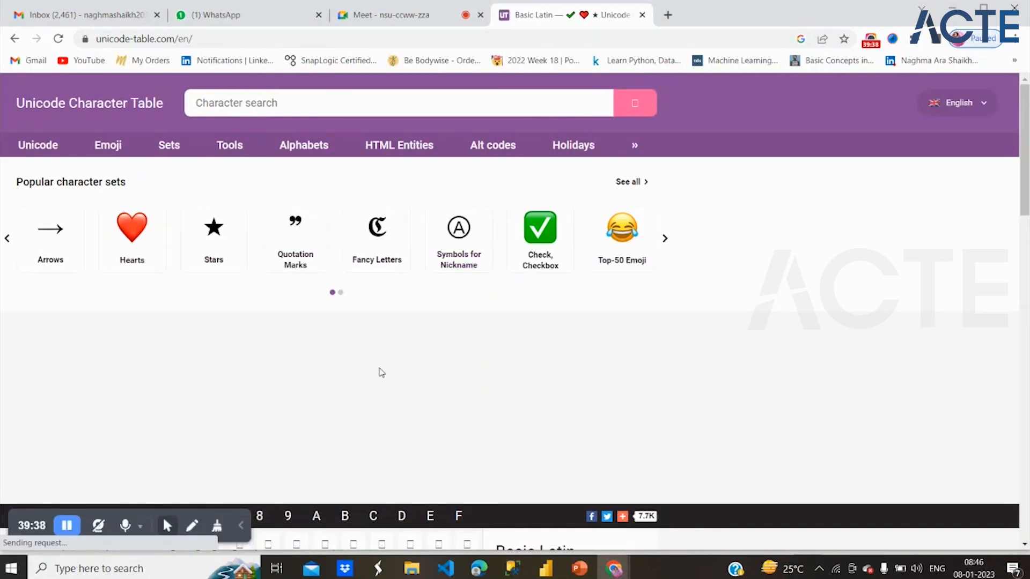
pyautogui.scroll(-3, 381, 372)
pyautogui.scroll(-3, 381, 372)
pyautogui.scroll(-2, 381, 372)
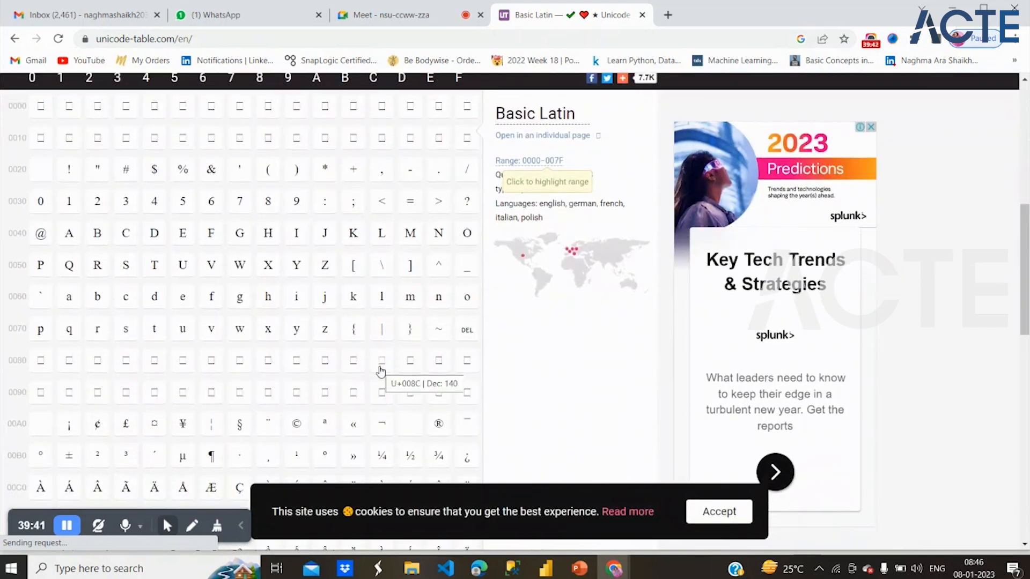
pyautogui.scroll(-3, 381, 372)
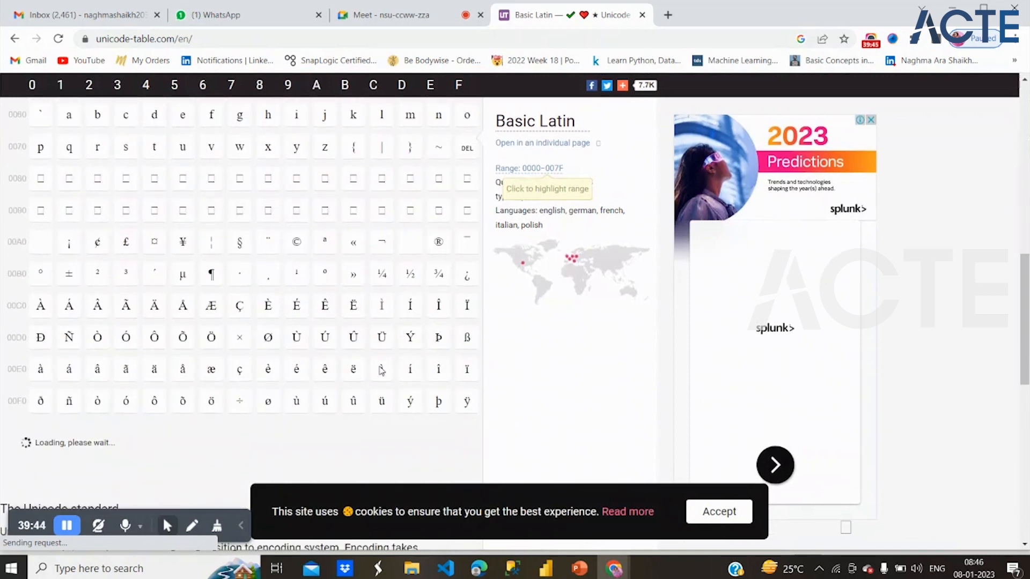
pyautogui.scroll(-3, 381, 370)
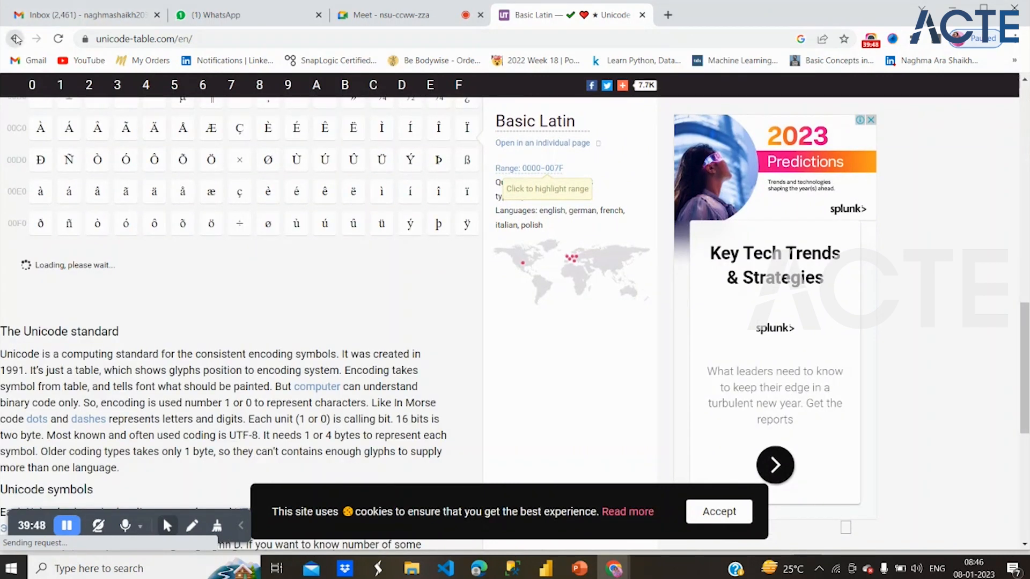
pyautogui.click(17, 39)
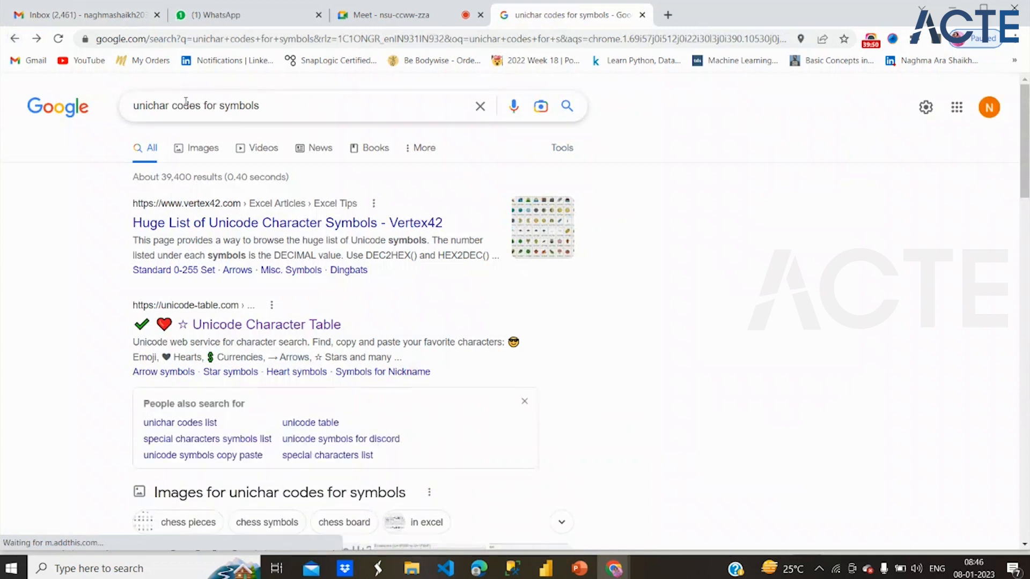
# - Search Google for "unichar codes for star" and open the Power BI Community result about the UNICHAR code for stars
pyautogui.doubleClick(230, 106)
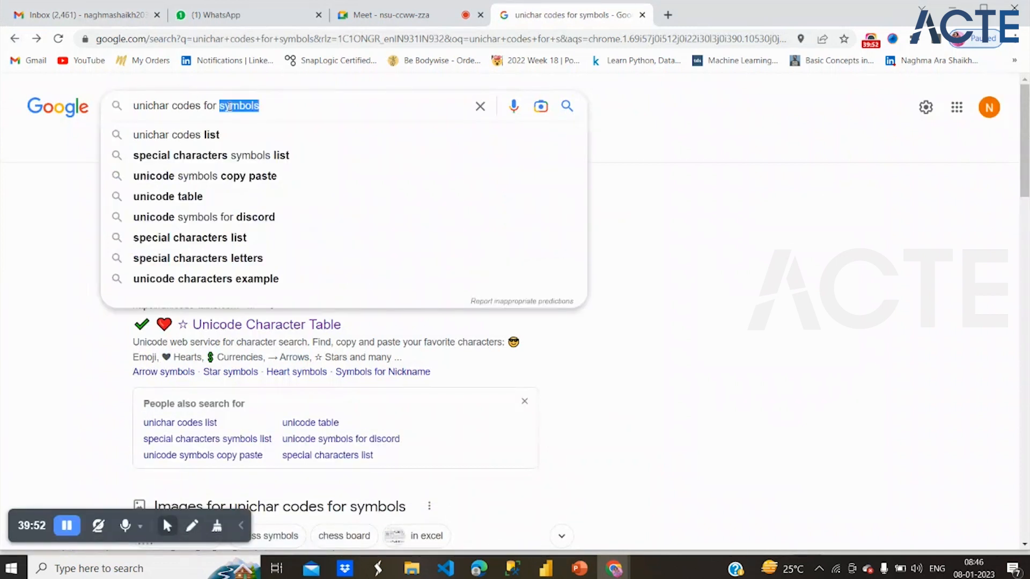
pyautogui.write('star')
pyautogui.press('Return')
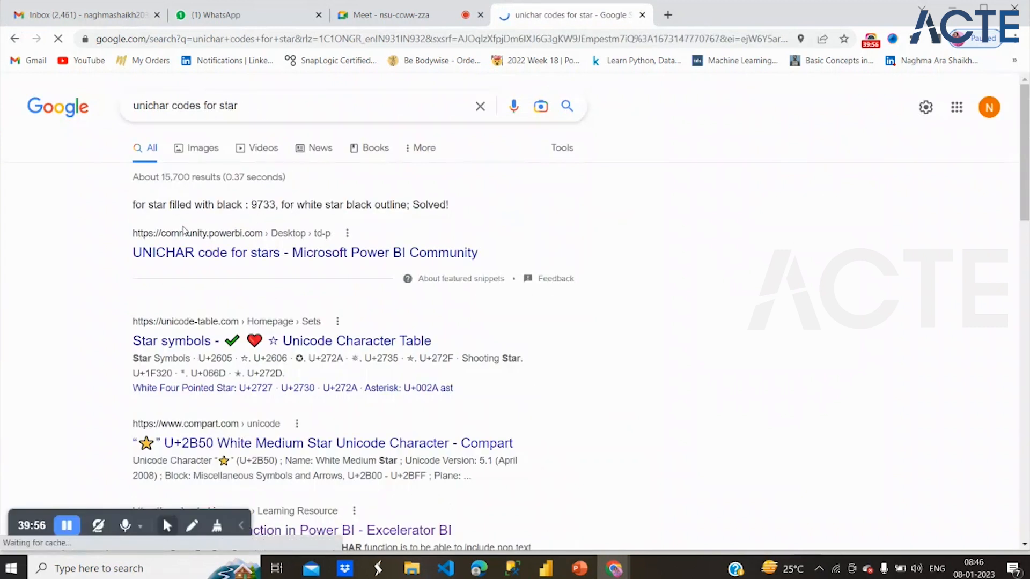
pyautogui.click(233, 251)
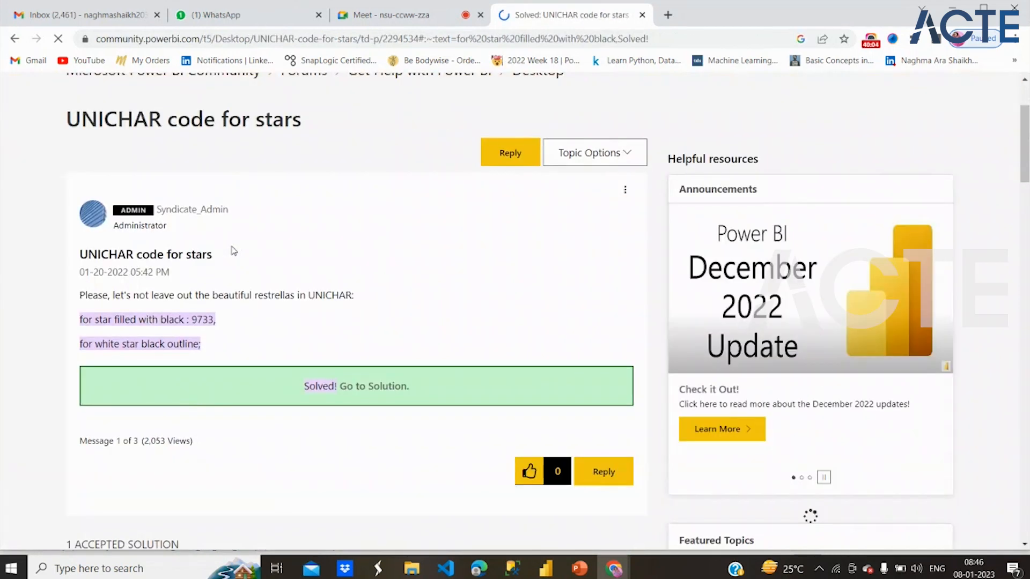
# - Return to the search results and open Excelerator BI's article on the DAX UNICHAR Function in Power BI
pyautogui.click(12, 41)
pyautogui.scroll(-4, 278, 329)
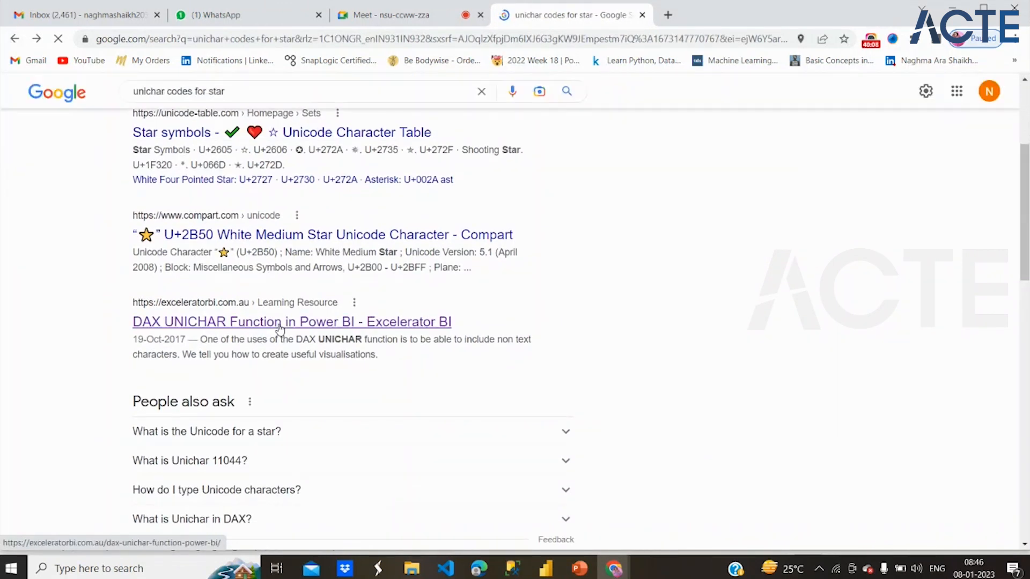
pyautogui.click(280, 324)
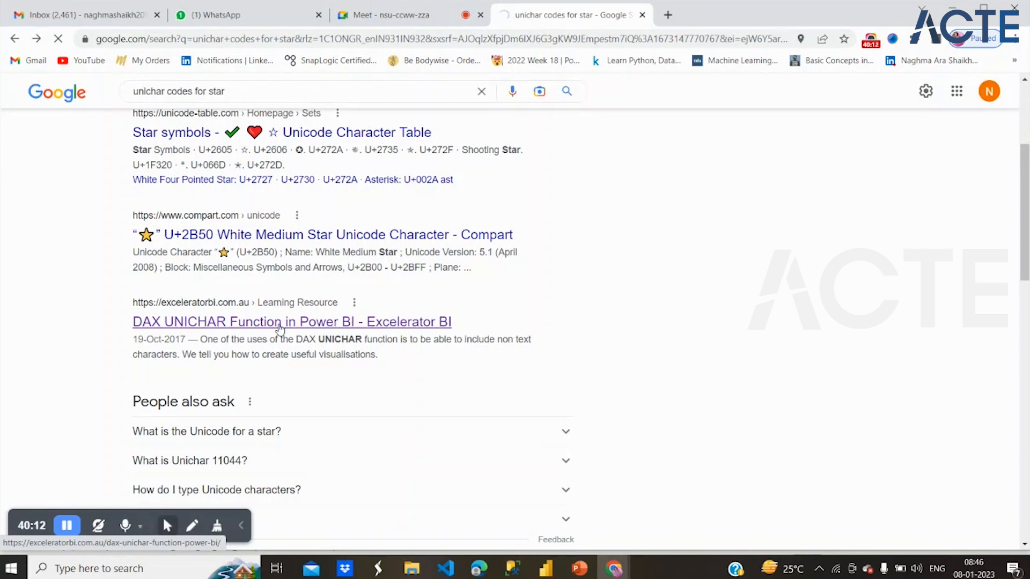
# - Look through the opening of the DAX UNICHAR Function article and return to the Google search results
pyautogui.scroll(4, 277, 322)
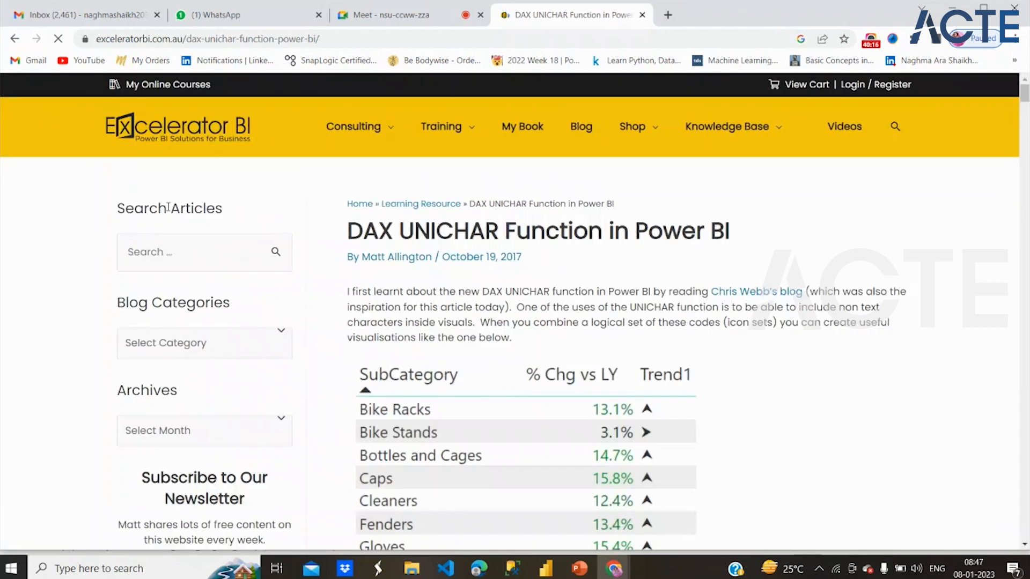
pyautogui.scroll(-3, 495, 374)
pyautogui.scroll(-1, 496, 371)
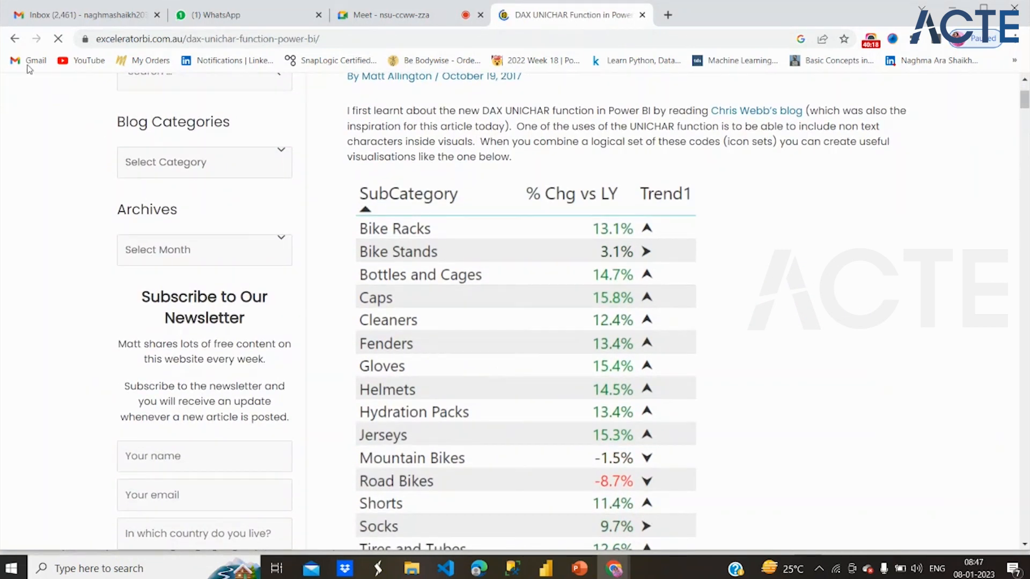
pyautogui.click(15, 38)
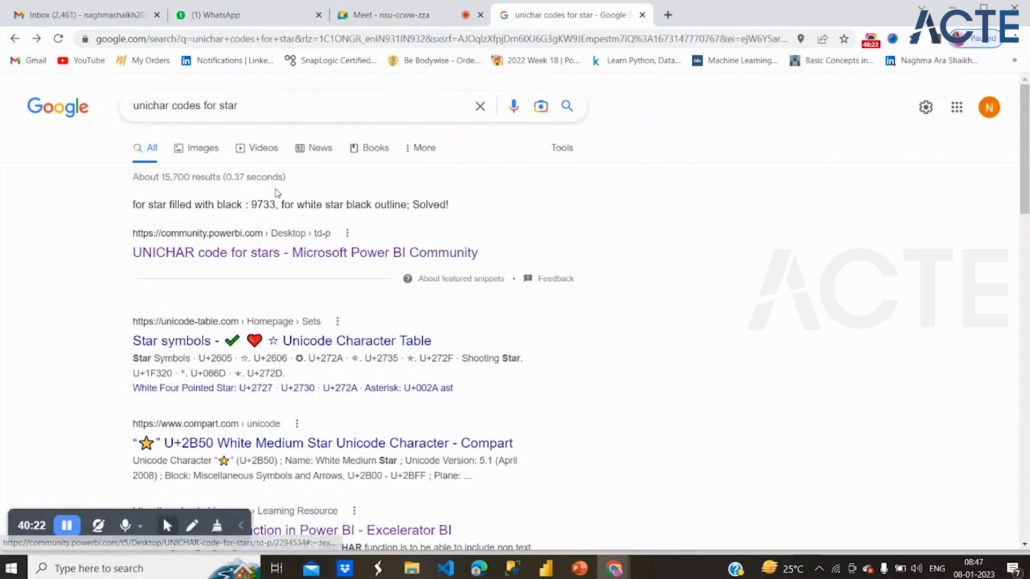
# - Examine the featured snippet above the search results for the filled-star and outlined-star UNICHAR codes
pyautogui.click(320, 234)
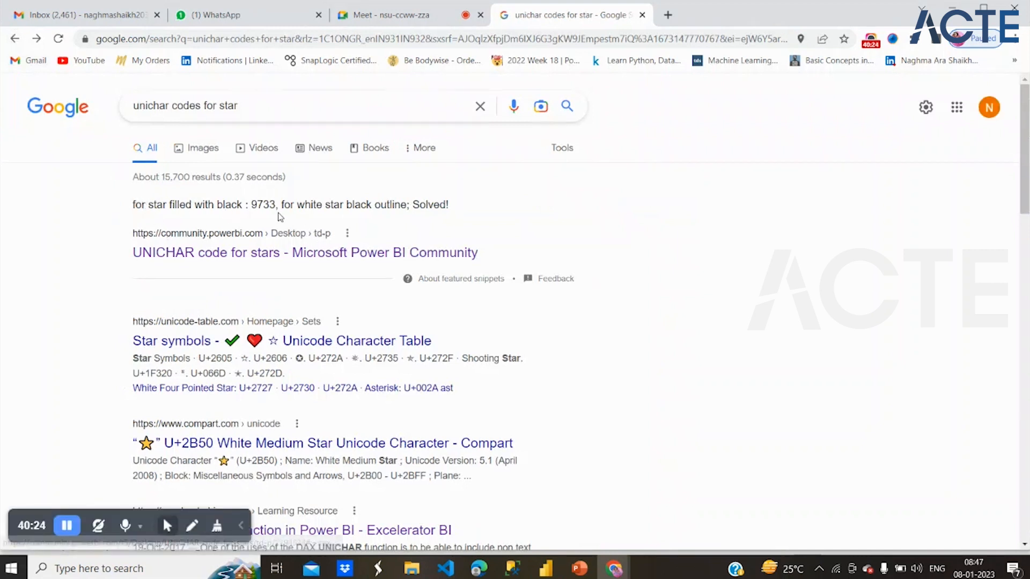
pyautogui.moveTo(173, 204); pyautogui.dragTo(383, 204)
pyautogui.click(254, 205)
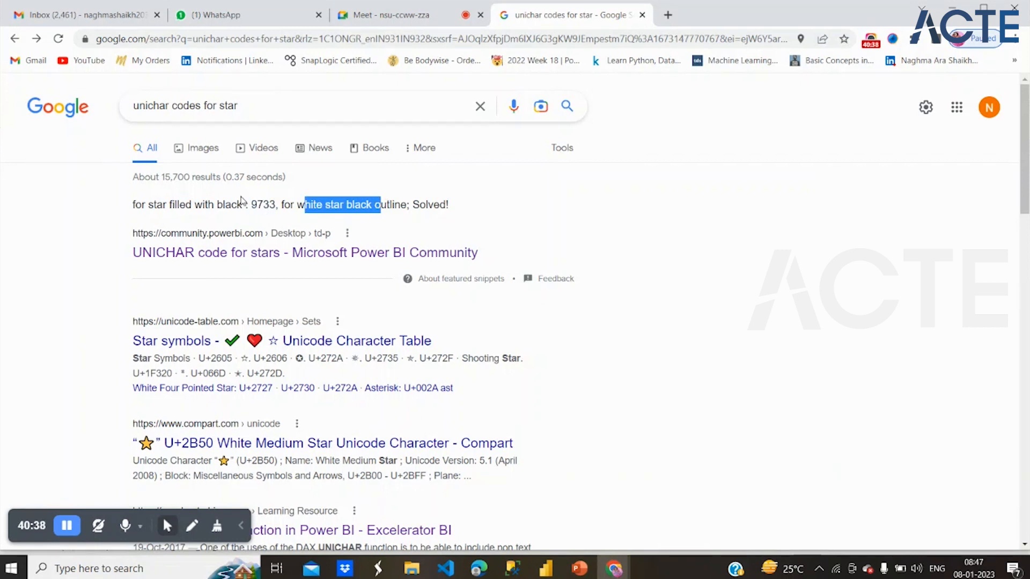
# - Look further through the results and read the answer to "What is Unichar 11044?", then collapse it
pyautogui.scroll(-3, 449, 380)
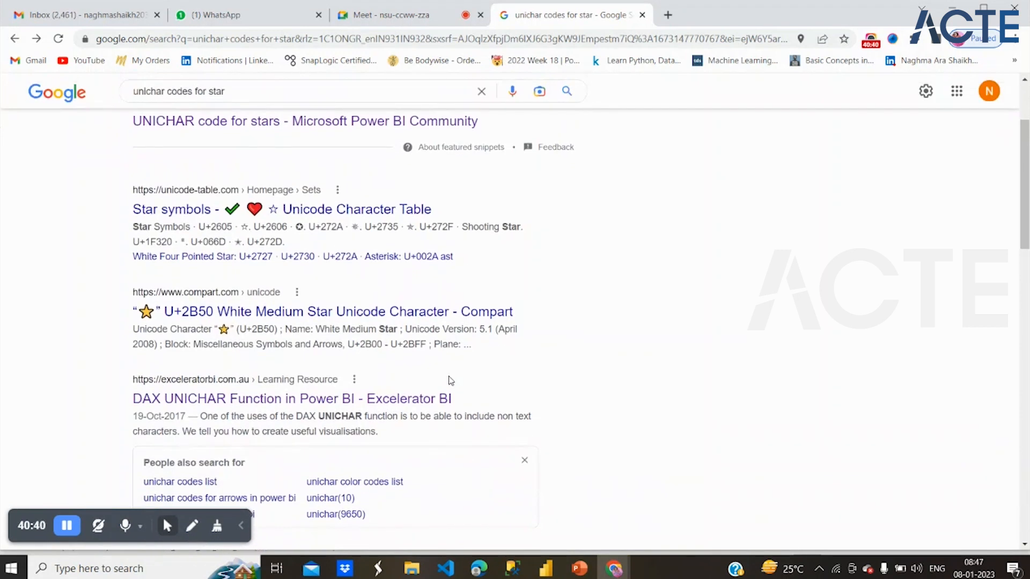
pyautogui.scroll(-4, 450, 379)
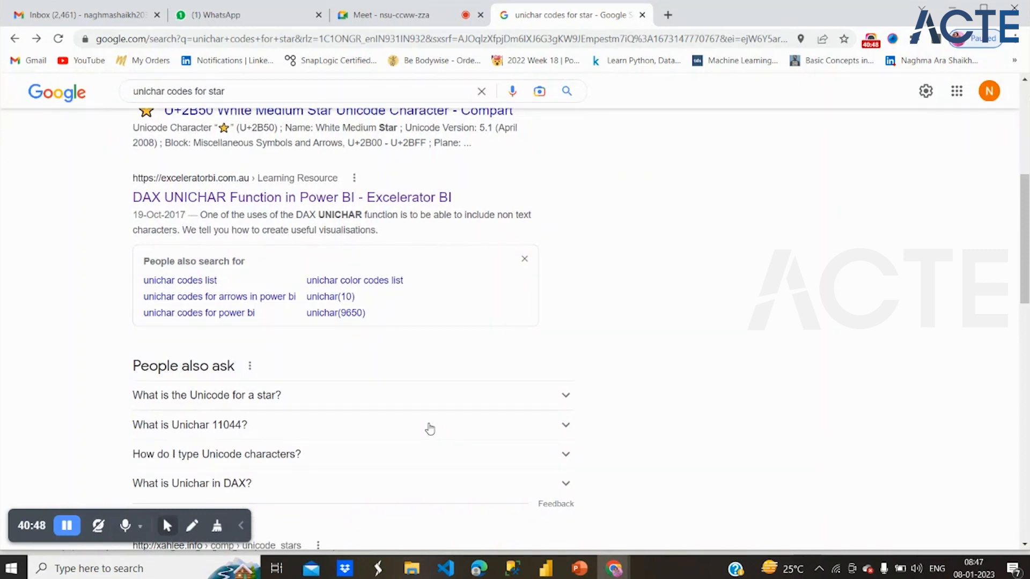
pyautogui.click(429, 426)
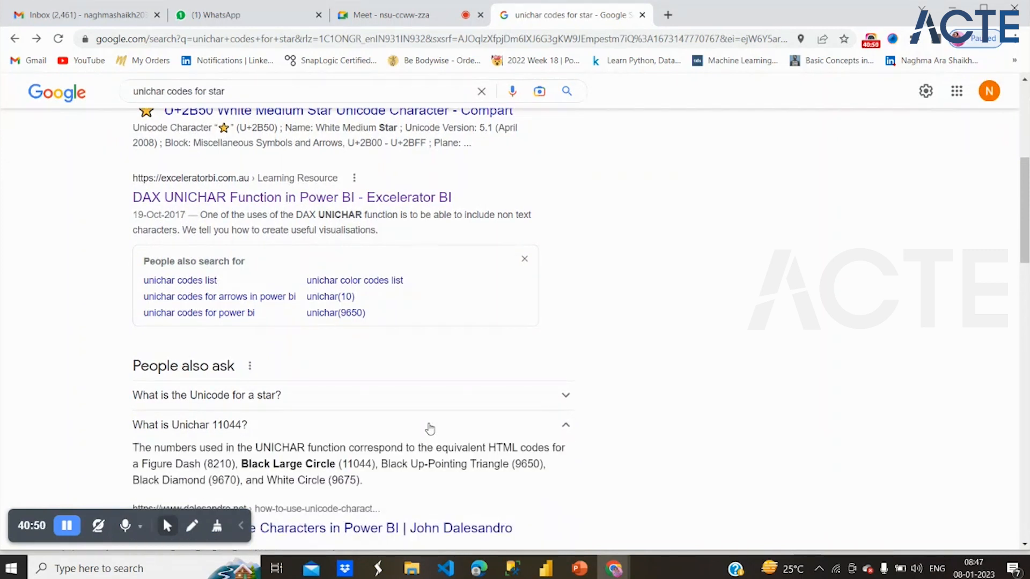
pyautogui.click(429, 427)
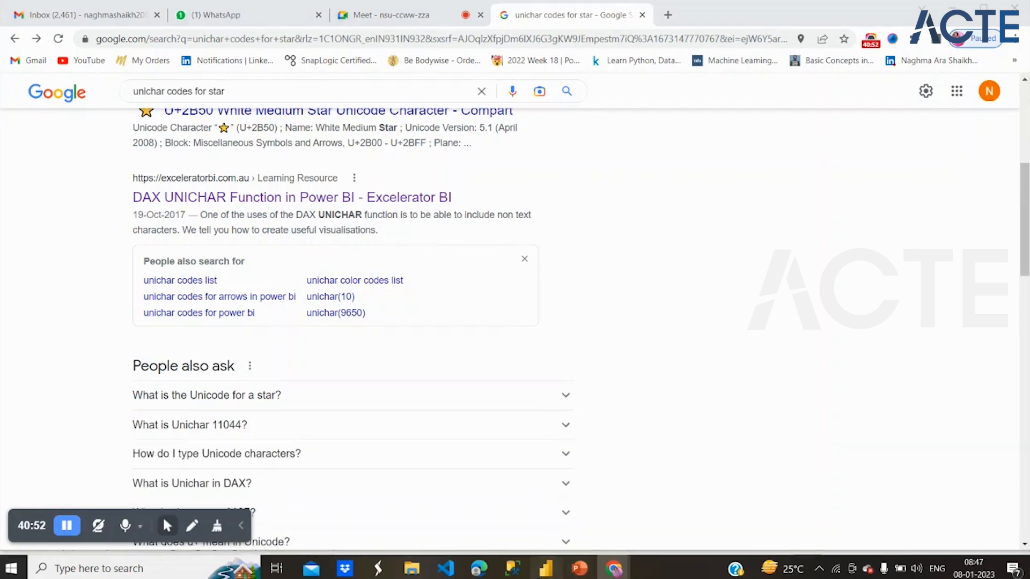
# - Switch to Power BI Desktop and start a new calculated column named Unichar_Rept in the Customers table
pyautogui.click(546, 569)
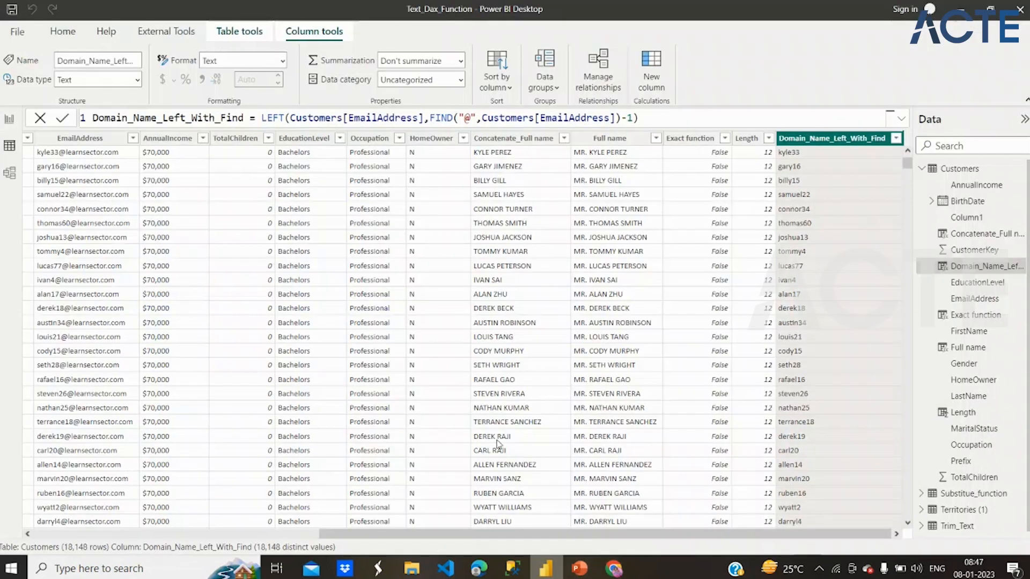
pyautogui.click(649, 62)
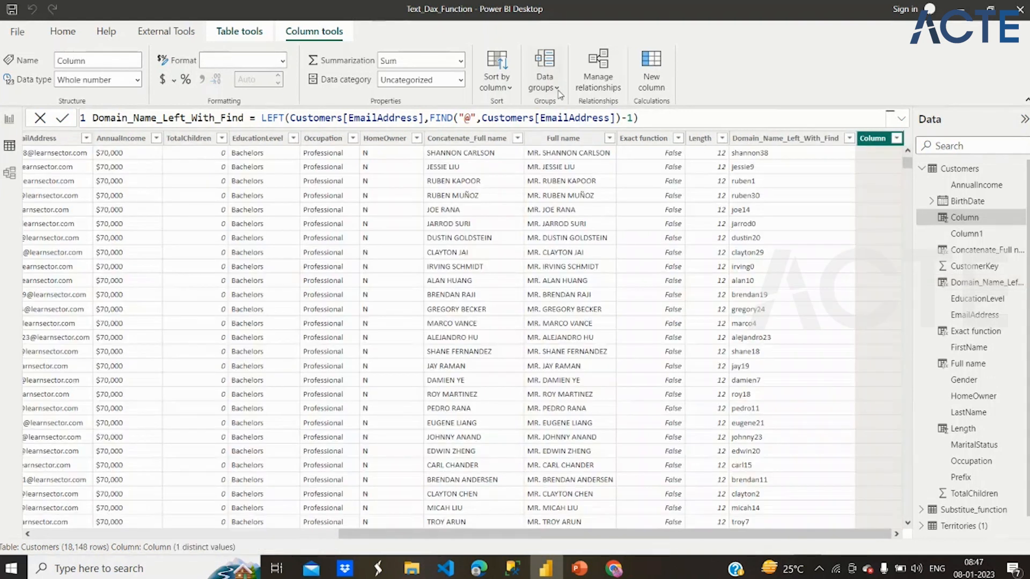
pyautogui.write('Un')
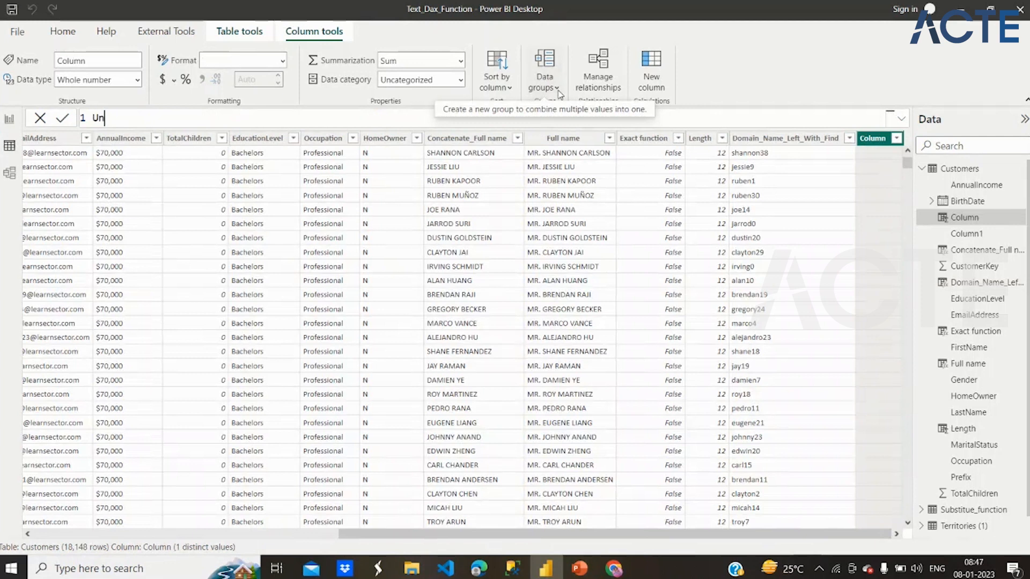
pyautogui.write('ichar_Rept =')
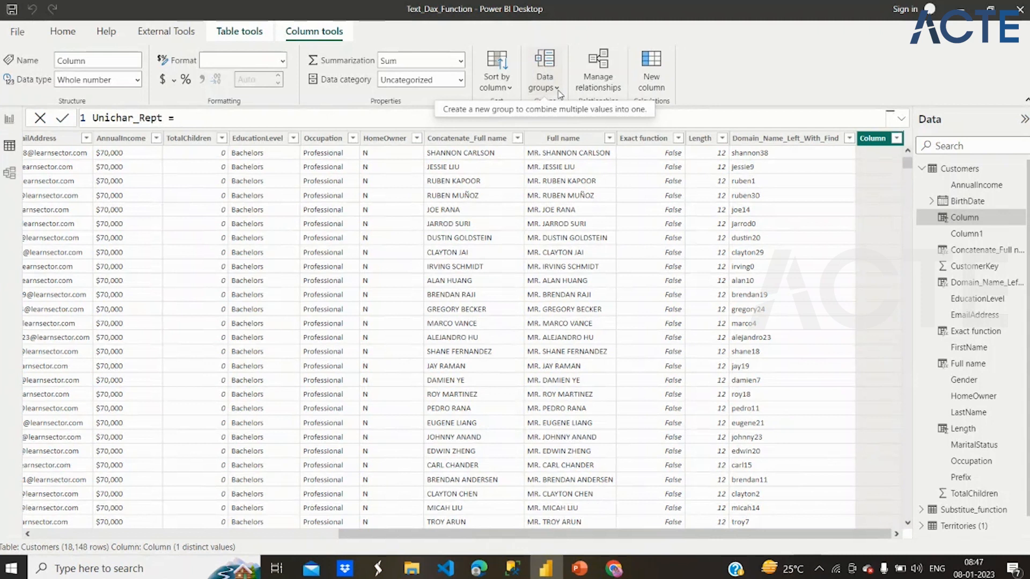
pyautogui.write(' Uni')
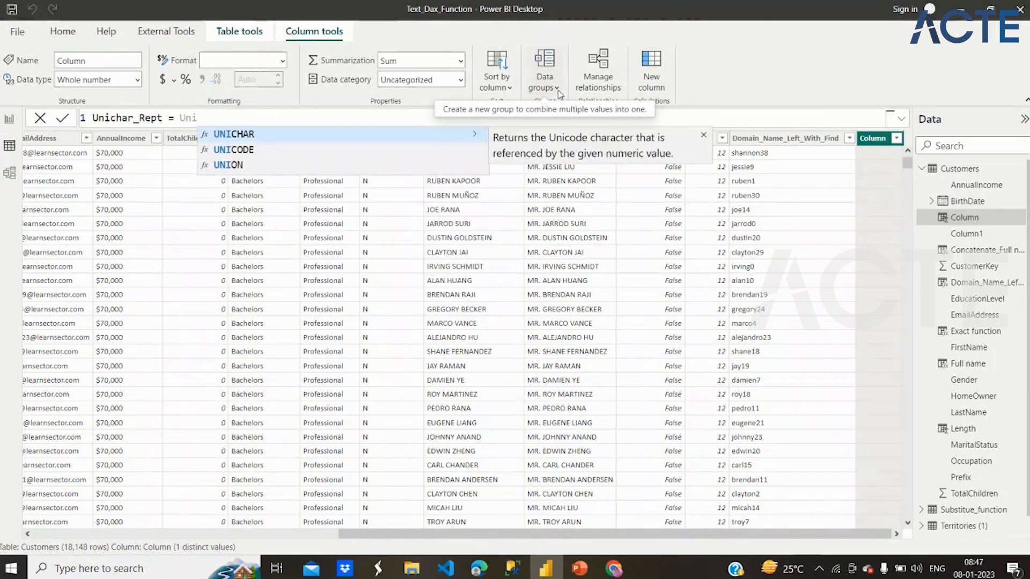
pyautogui.write('c')
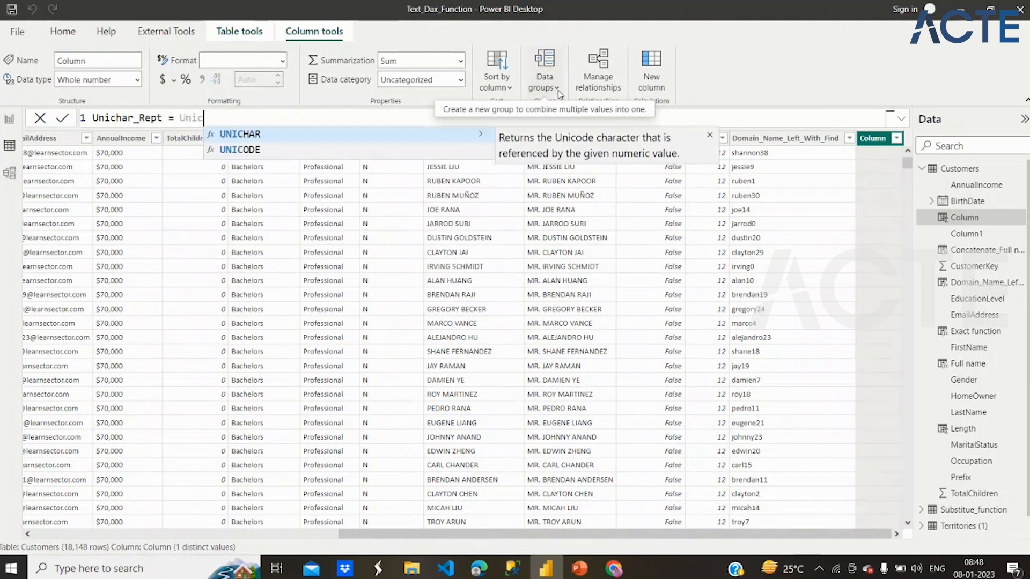
# - Define the Unichar_Rept column as UNICHAR(9733) and commit the formula
pyautogui.click(466, 135)
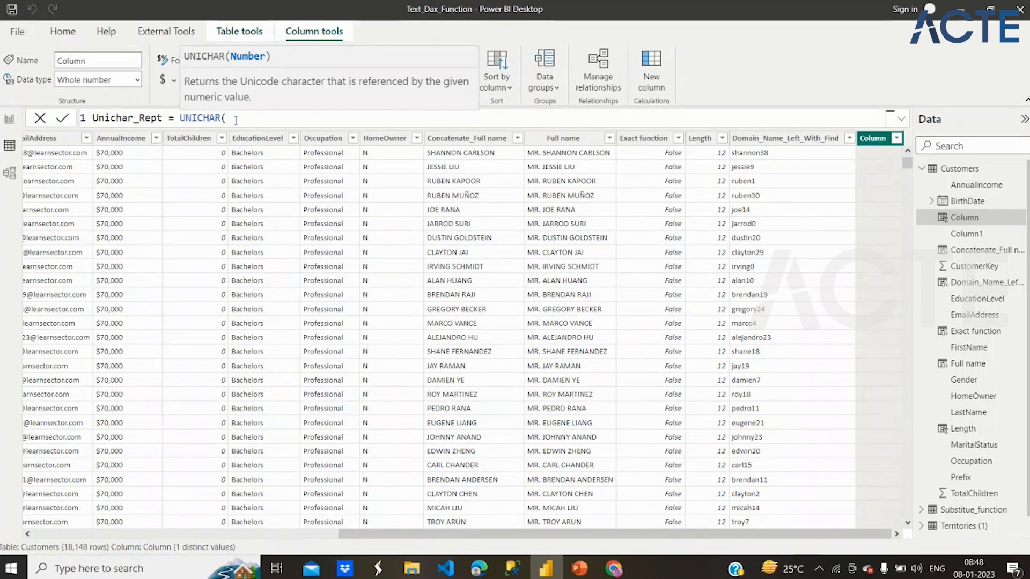
pyautogui.write('97')
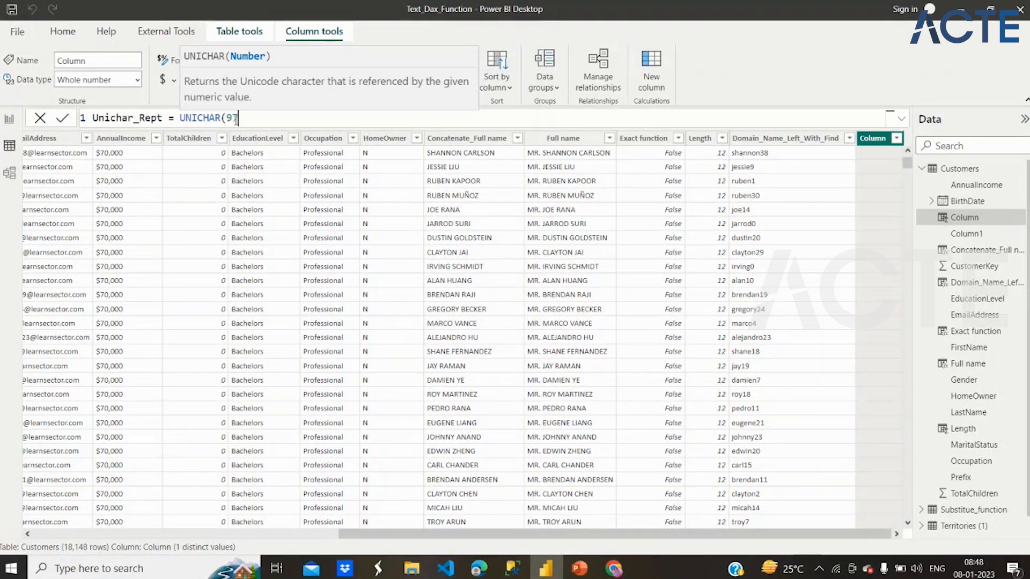
pyautogui.write('33)')
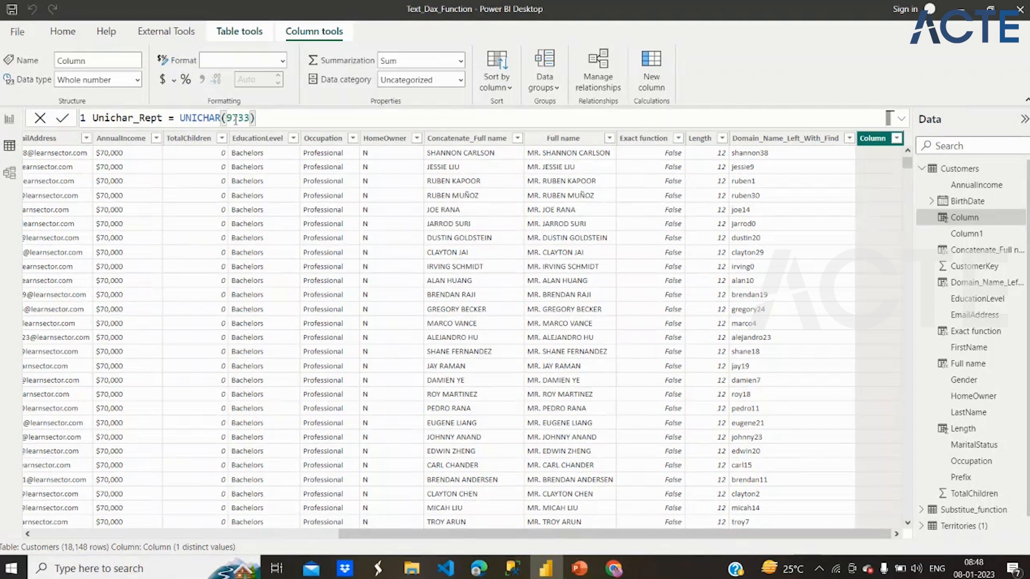
pyautogui.press('Return')
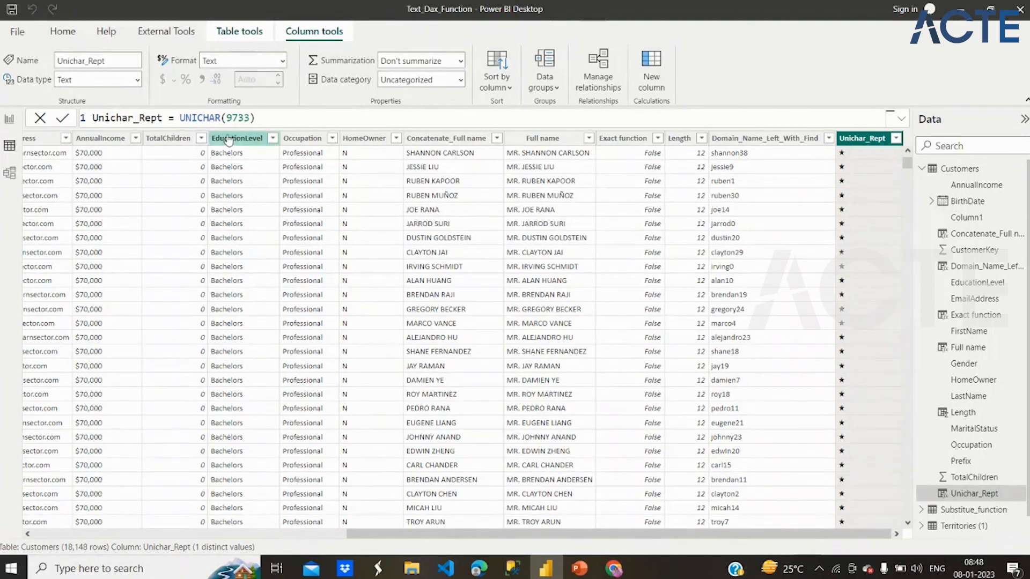
# - Wrap the UNICHAR(9733) expression of Unichar_Rept in a REPT function with 3 repetitions and commit the formula
pyautogui.moveTo(264, 117); pyautogui.dragTo(199, 117)
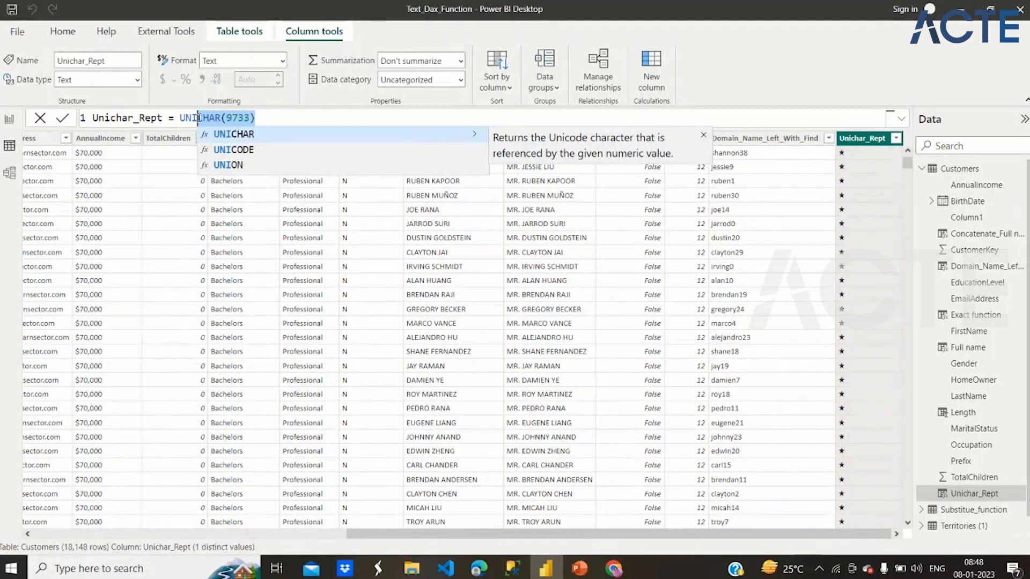
pyautogui.click(268, 117)
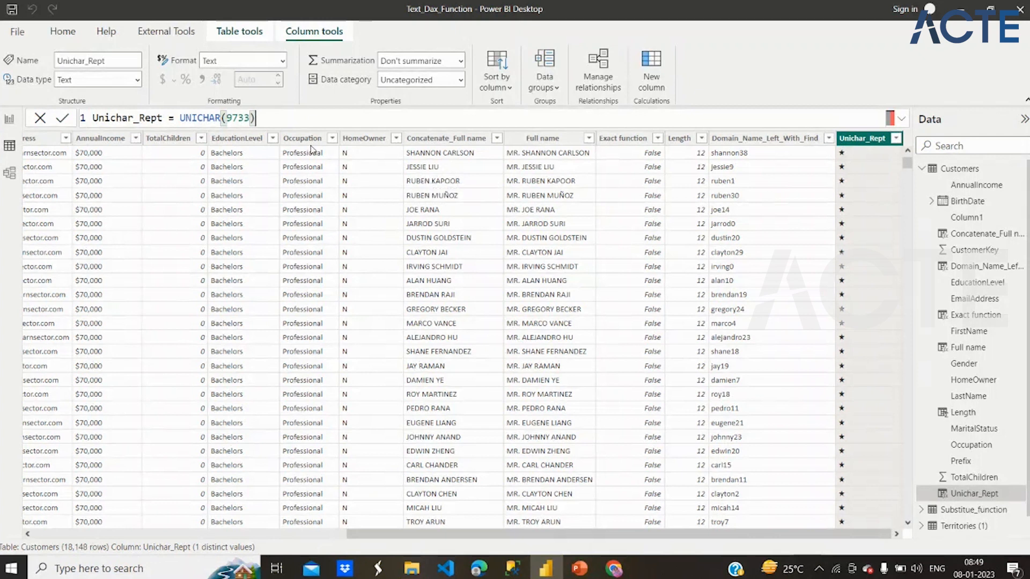
pyautogui.click(181, 118)
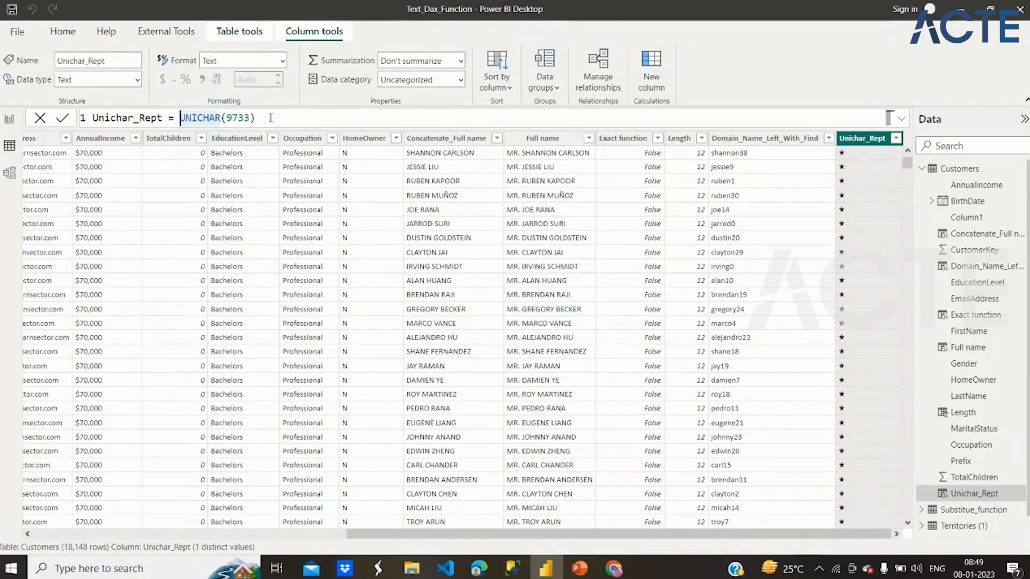
pyautogui.write('Rept')
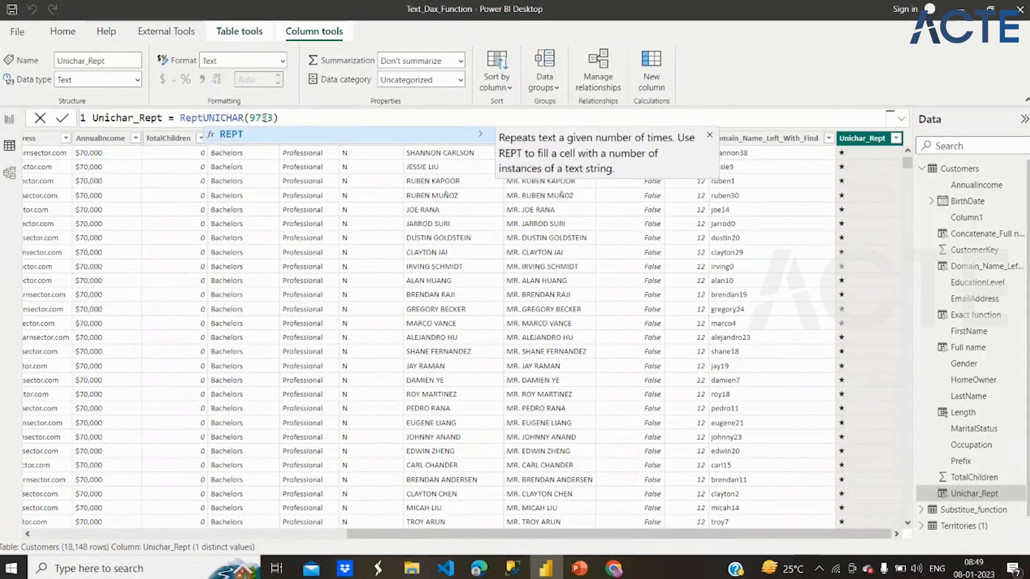
pyautogui.write('(')
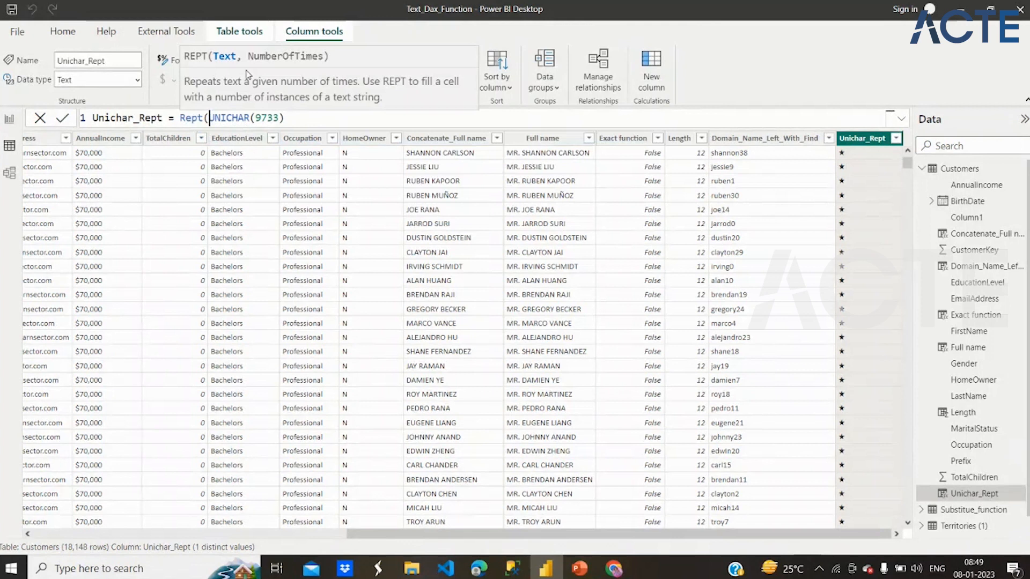
pyautogui.click(288, 120)
pyautogui.write(',')
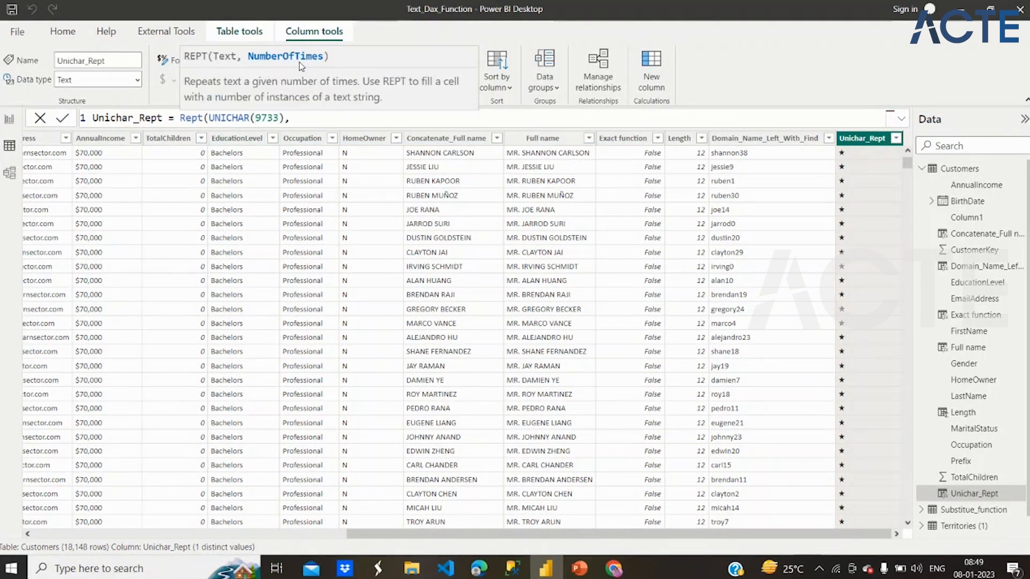
pyautogui.write('3')
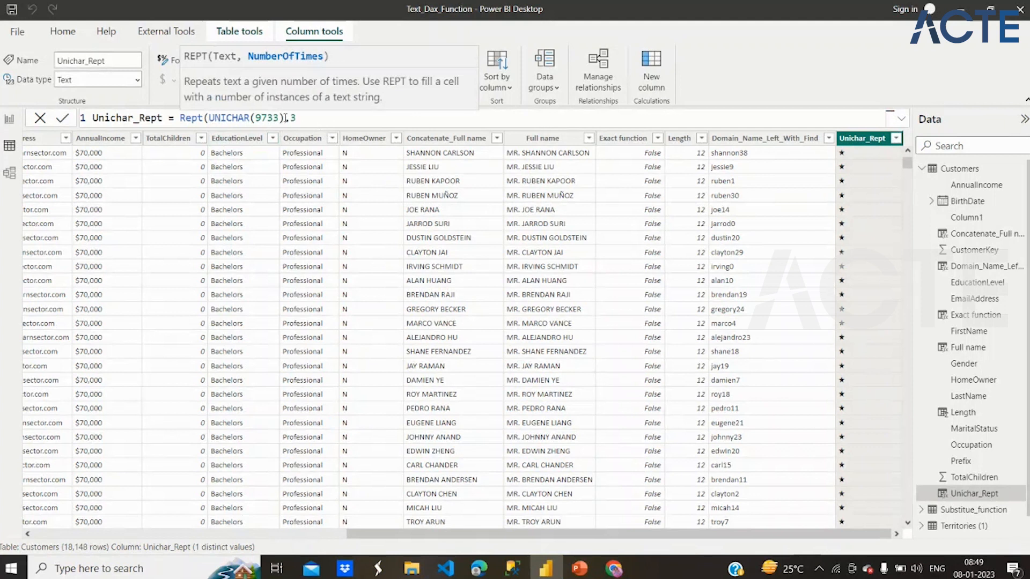
pyautogui.moveTo(215, 118); pyautogui.dragTo(295, 118)
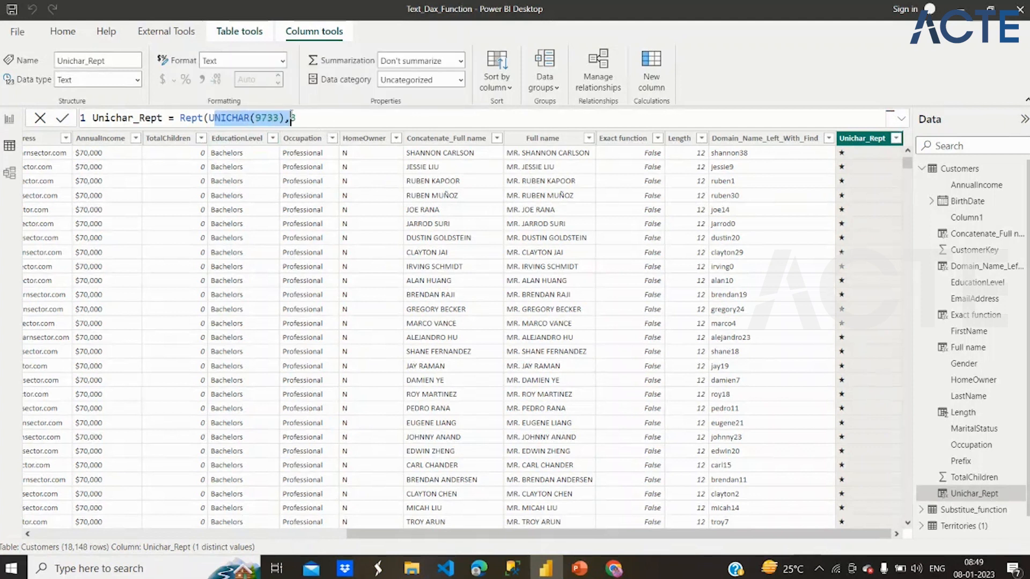
pyautogui.click(300, 118)
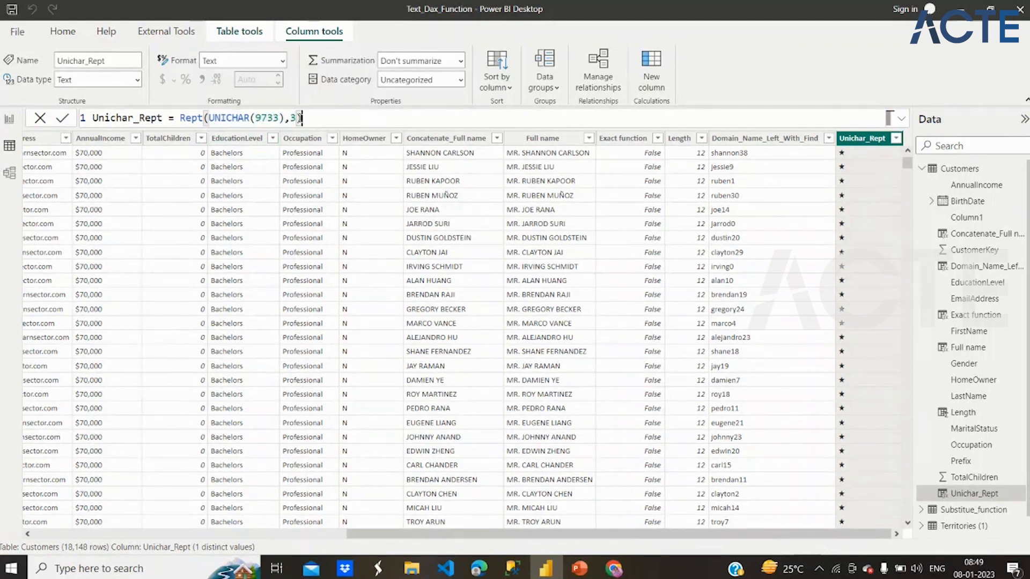
pyautogui.write(')')
pyautogui.press('Return')
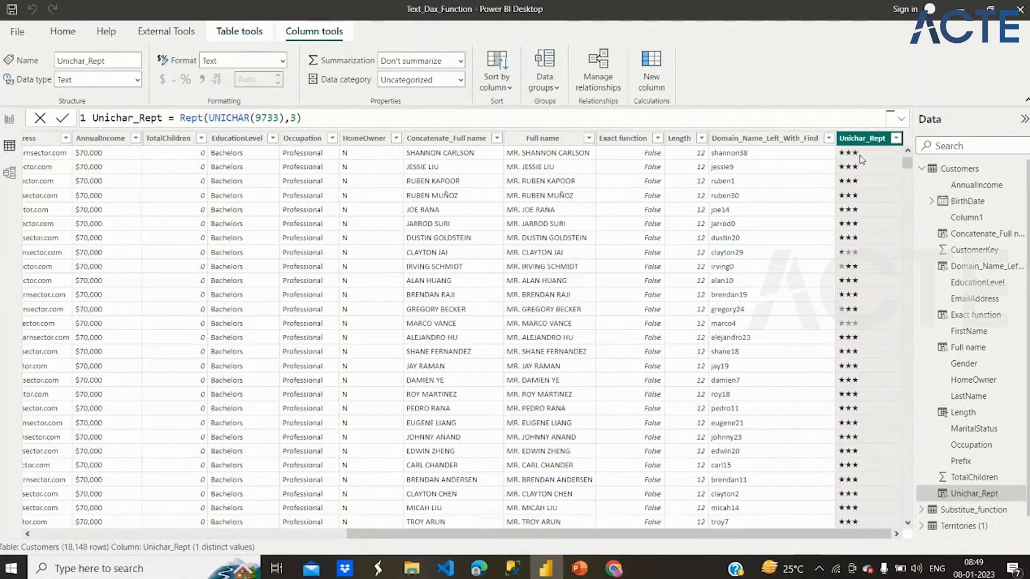
# - Set the REPT repetition count in the Unichar_Rept formula to 5 and commit it
pyautogui.click(888, 117)
pyautogui.press('BackSpace')
pyautogui.write('4')
pyautogui.press('BackSpace')
pyautogui.write('5')
pyautogui.press('Return')
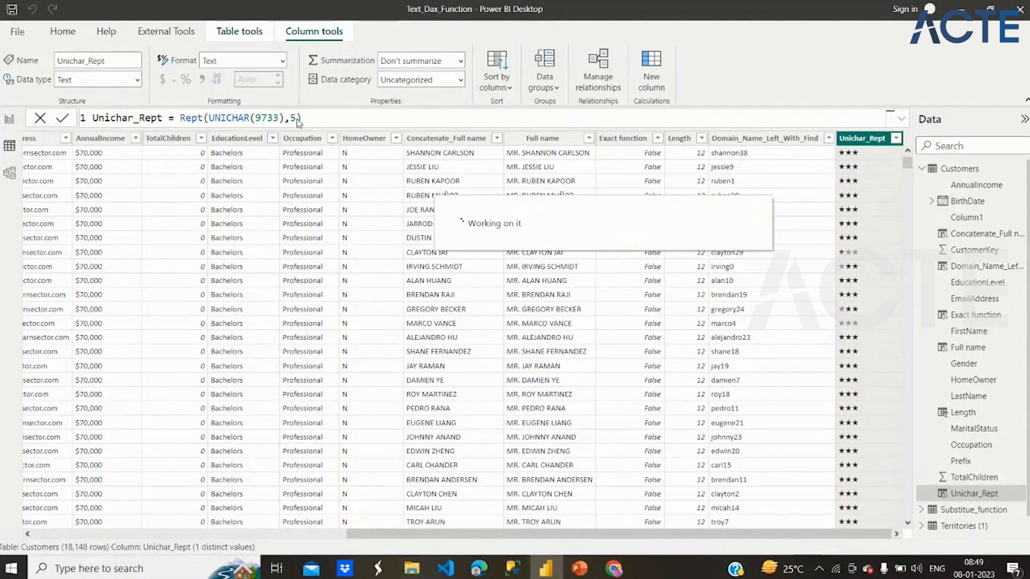
pyautogui.click(300, 118)
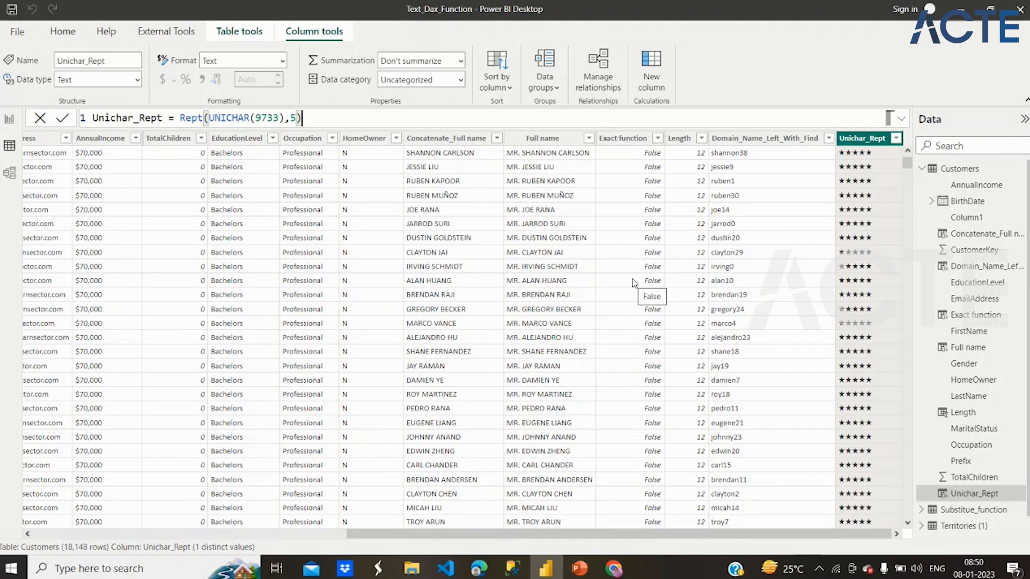
# - Add a calculated column named Unicode to the Customers table, defined as UNICODE("B"), and commit the formula
pyautogui.click(651, 69)
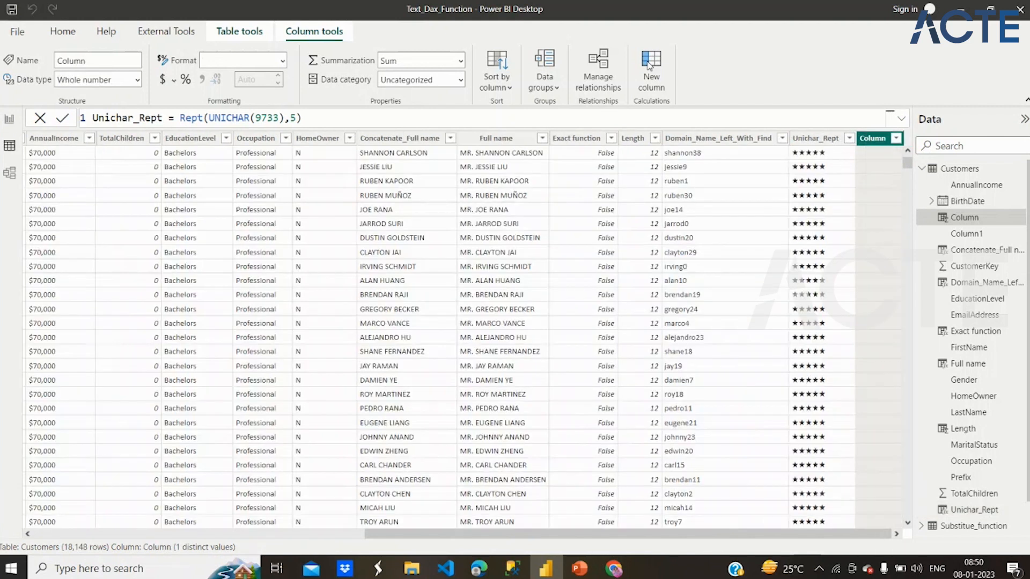
pyautogui.write('Unic')
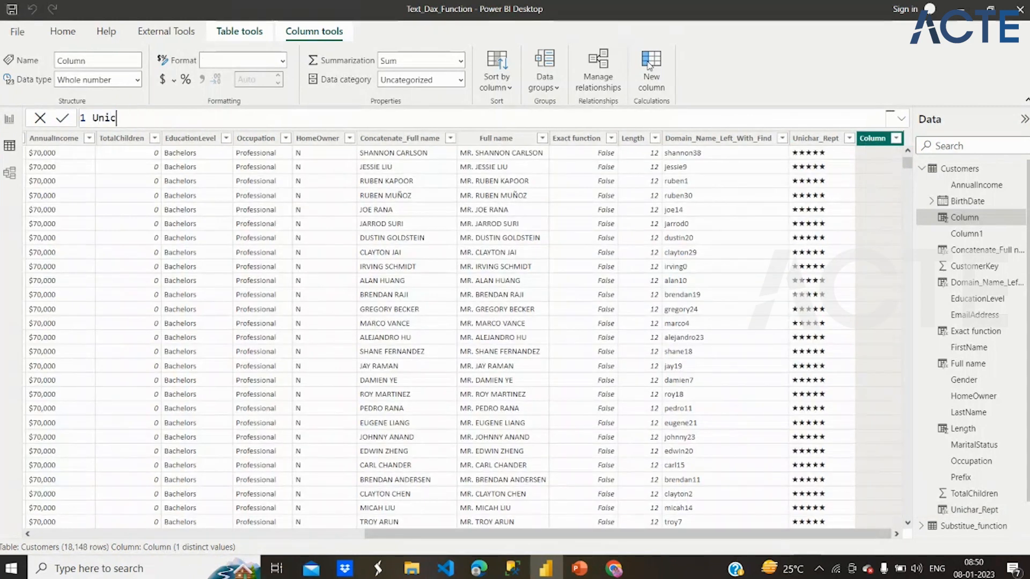
pyautogui.write('ode=unice')
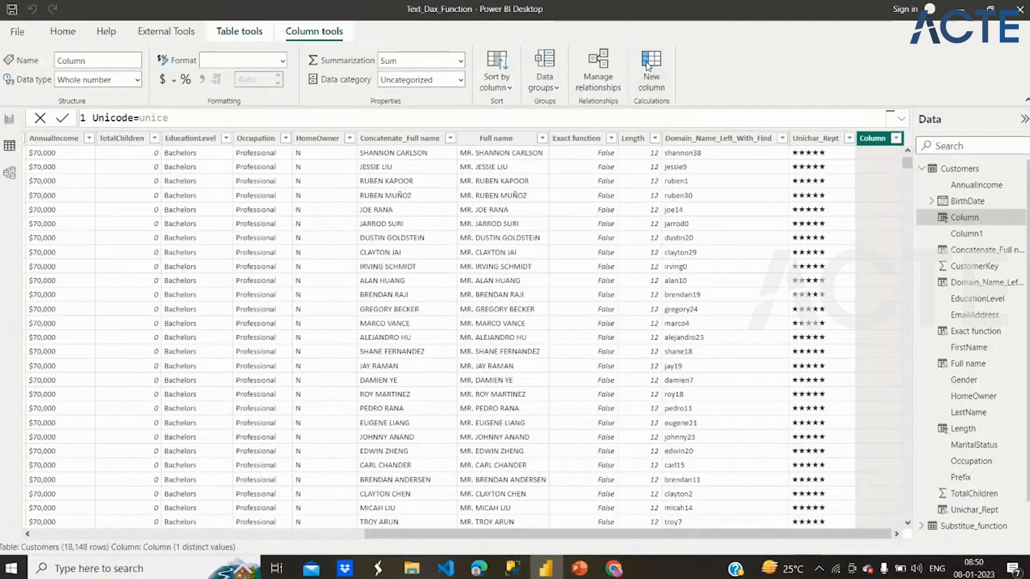
pyautogui.press('BackSpace')
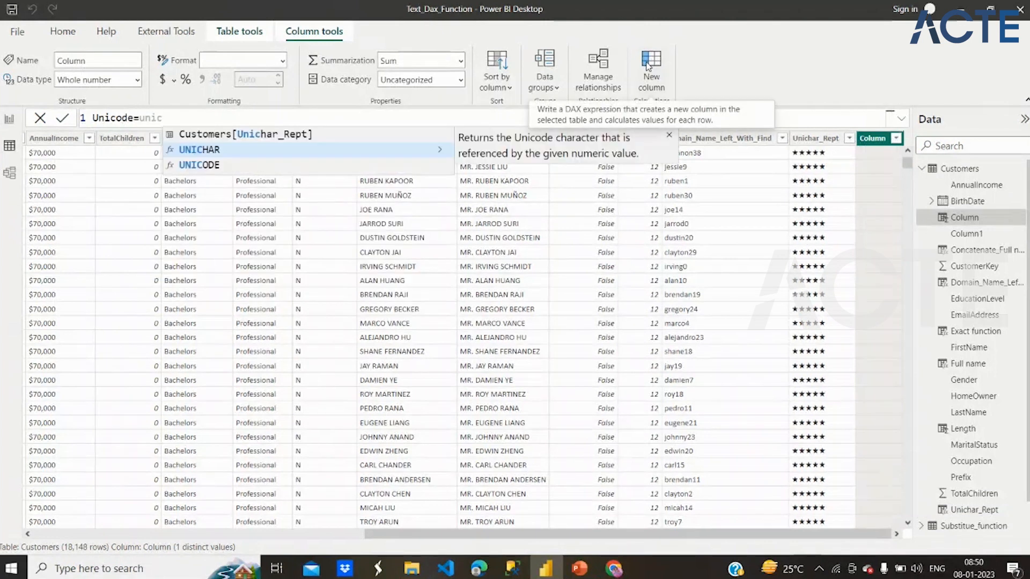
pyautogui.click(423, 167)
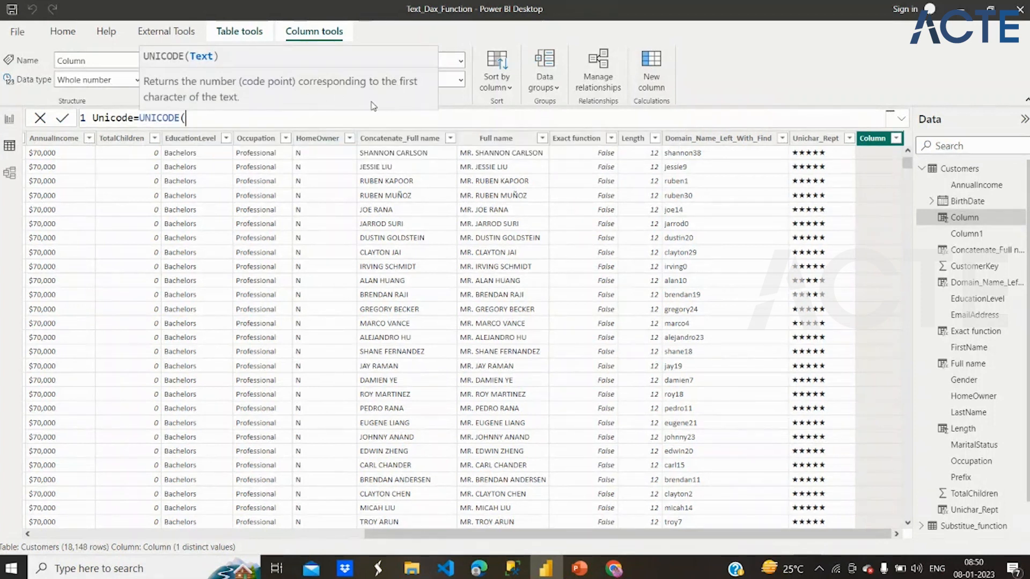
pyautogui.write('"B")')
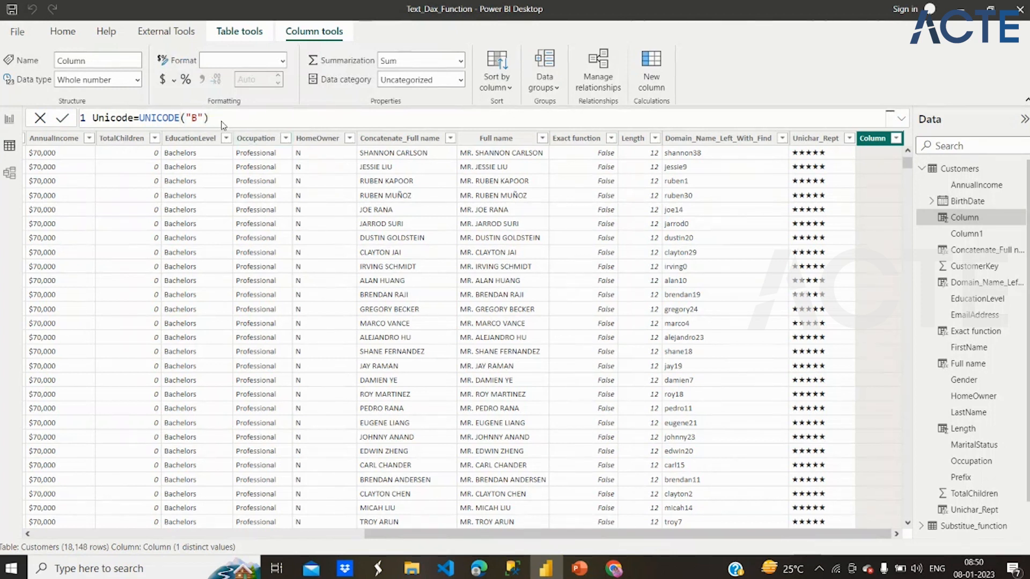
pyautogui.press('Return')
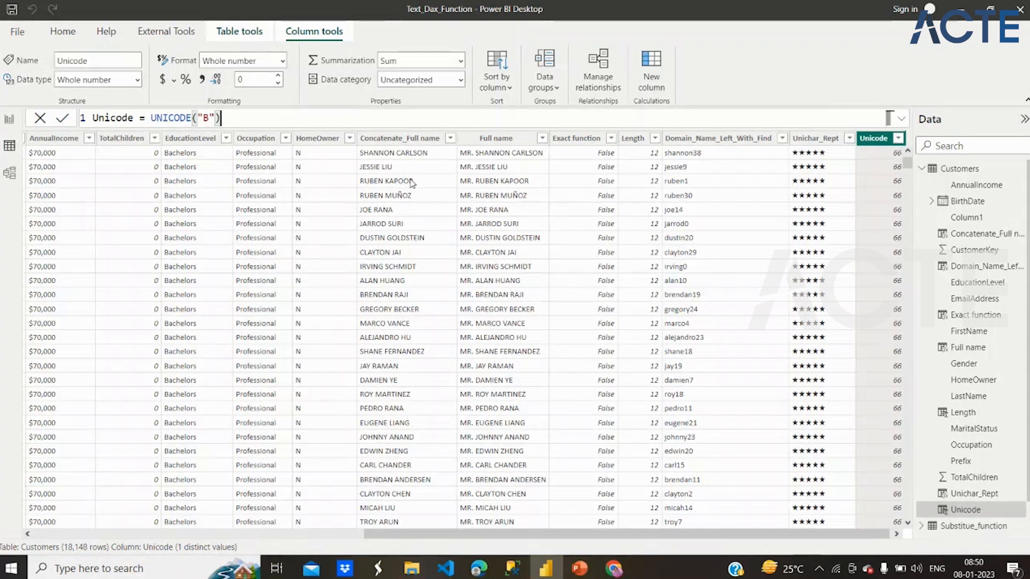
# - Change the UNICODE argument in the Unicode column's formula to "F" and commit it
pyautogui.click(209, 118)
pyautogui.press('BackSpace')
pyautogui.write('F')
pyautogui.press('Return')
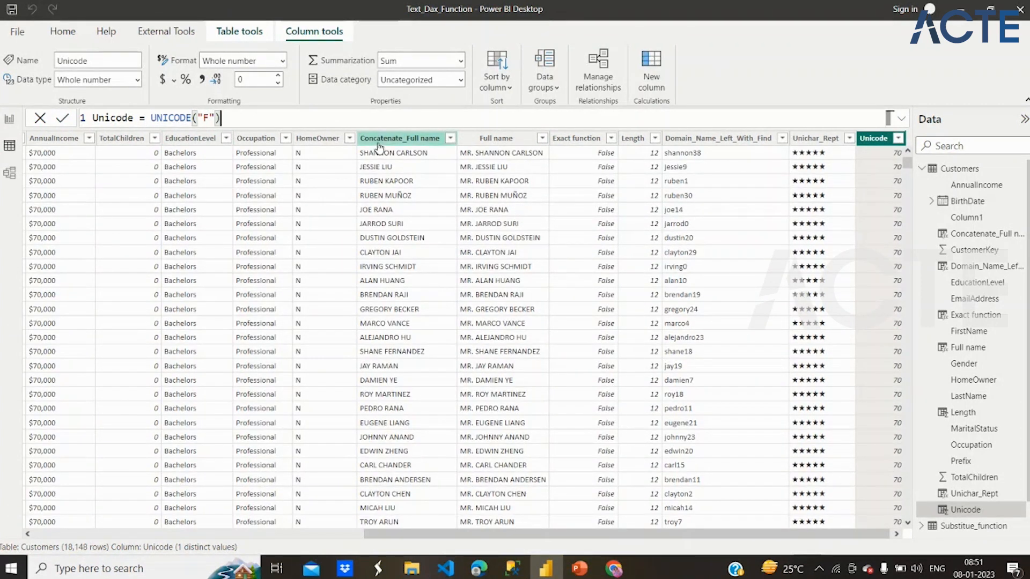
pyautogui.click(343, 117)
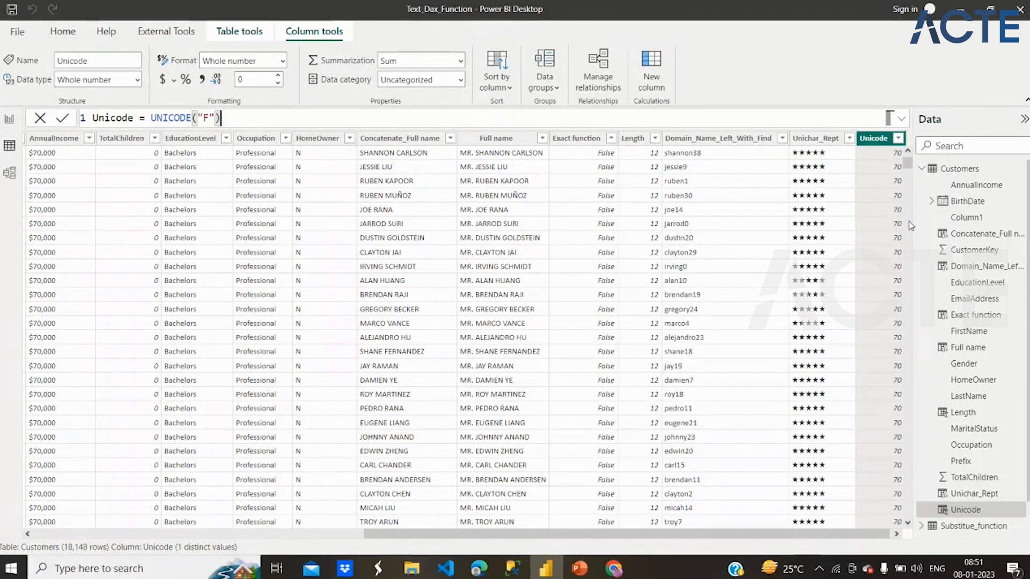
# - Start a new calculated column named Subtitute_Function in the Substitue_function table
pyautogui.click(922, 169)
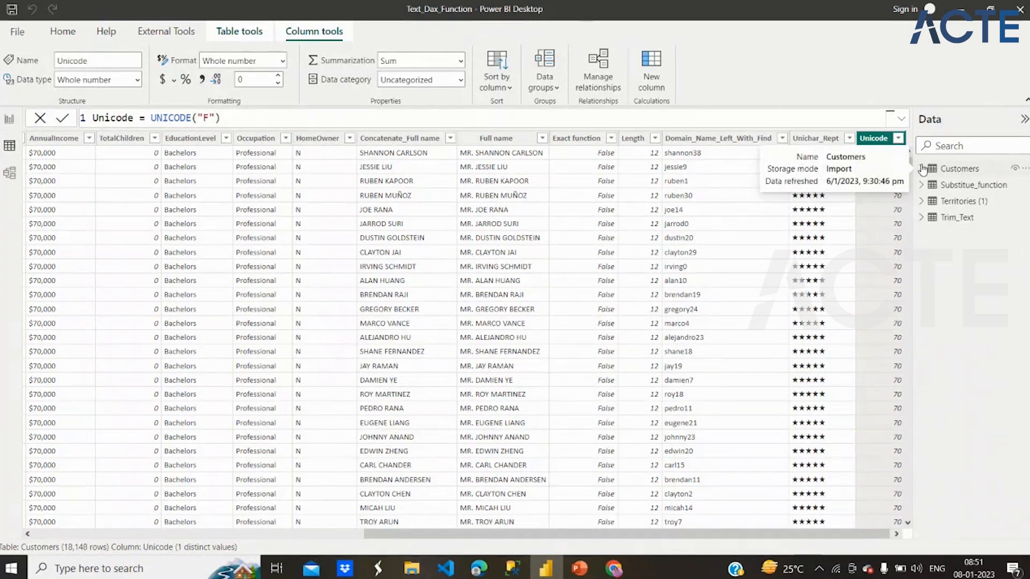
pyautogui.click(953, 185)
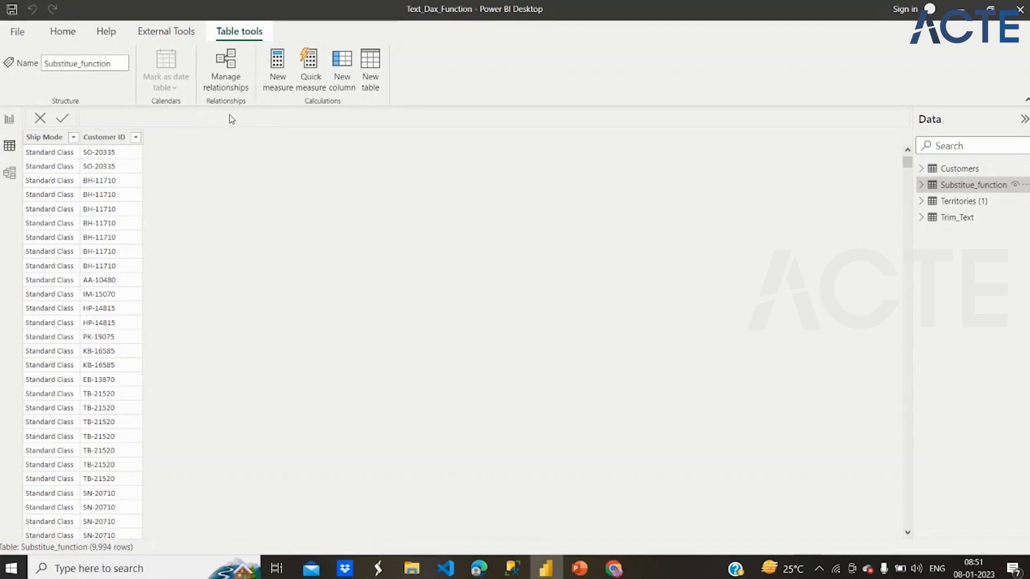
pyautogui.click(343, 65)
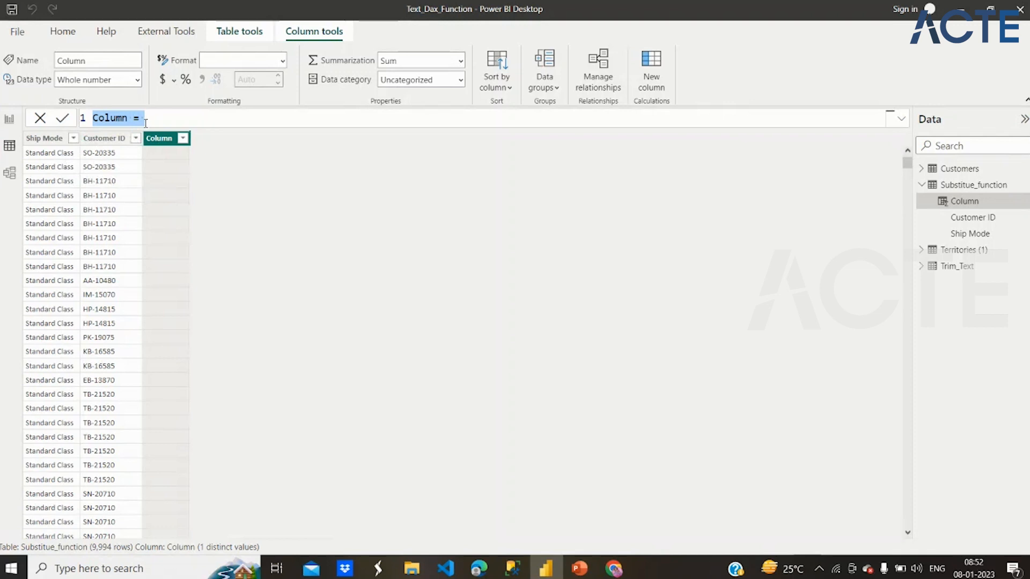
pyautogui.press('BackSpace')
pyautogui.write('Sub')
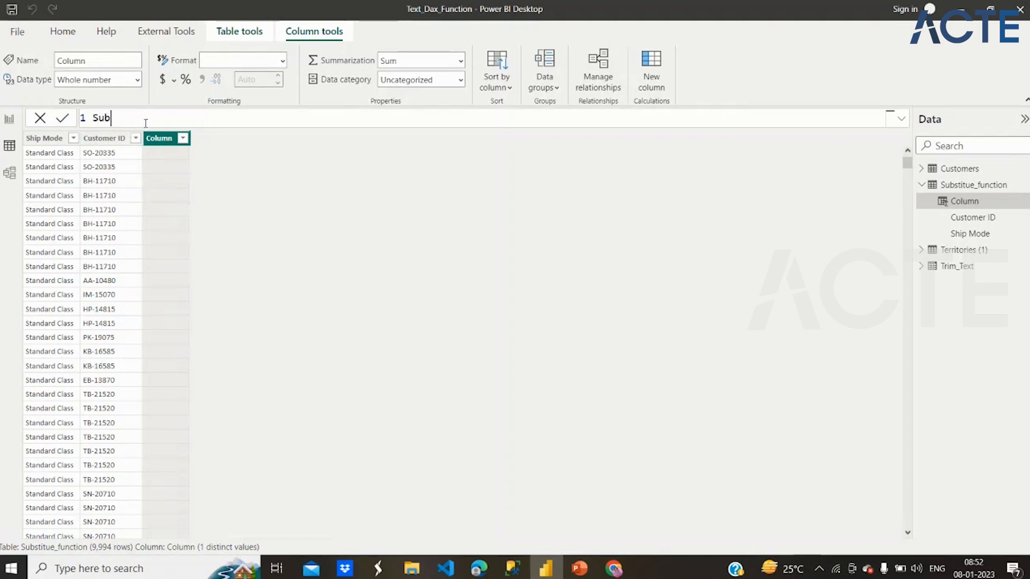
pyautogui.write('titute_Function =')
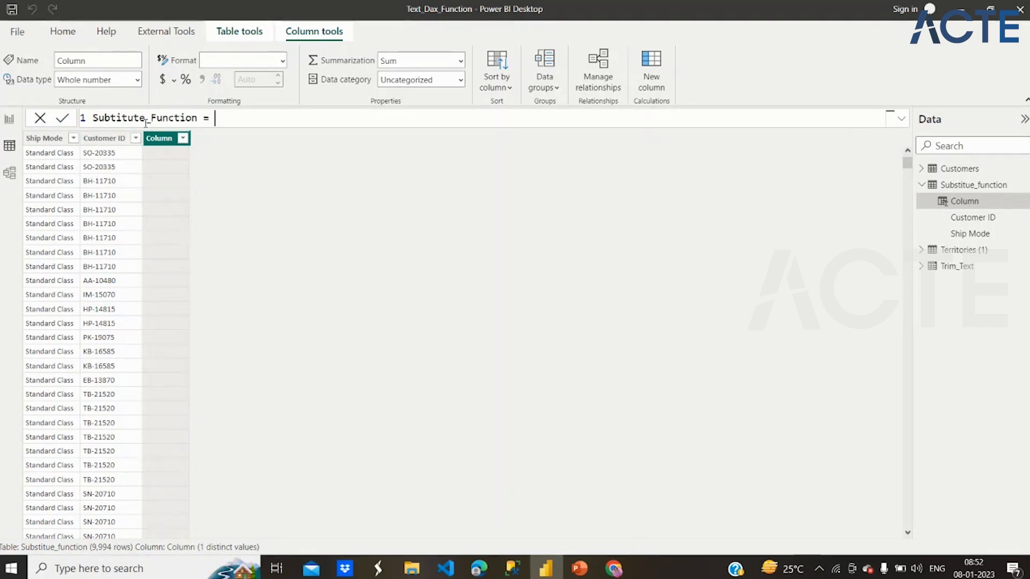
pyautogui.write(' Sub')
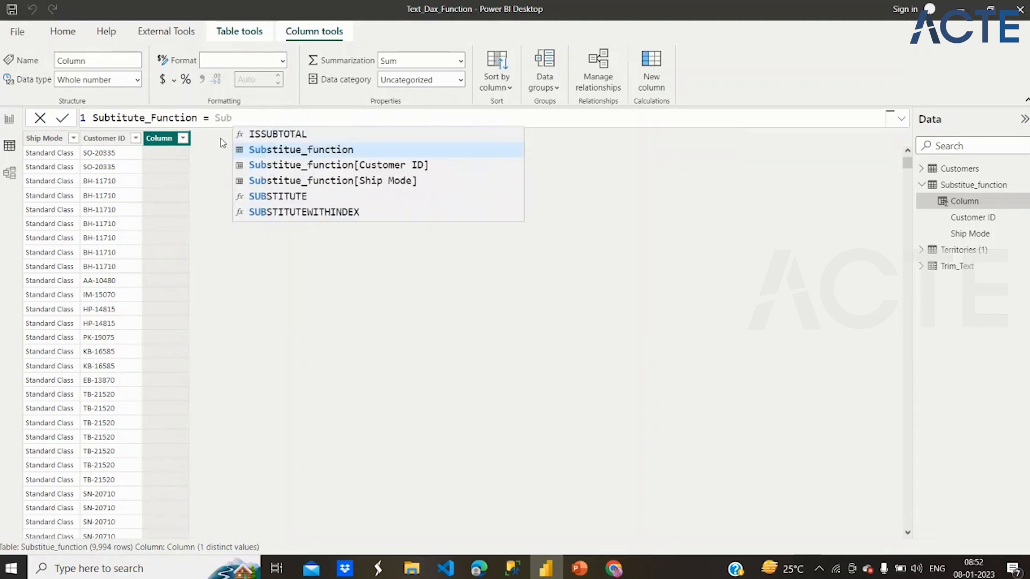
# - Enter a SUBSTITUTE function in the Subtitute_Function formula with the Ship Mode column as text and "Class" as the old text
pyautogui.click(278, 197)
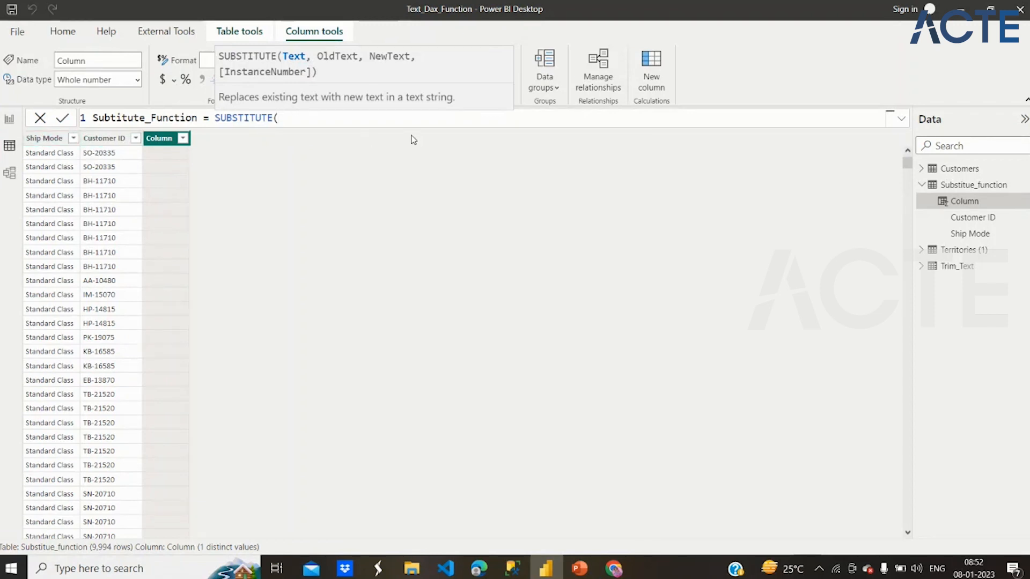
pyautogui.write('Ship')
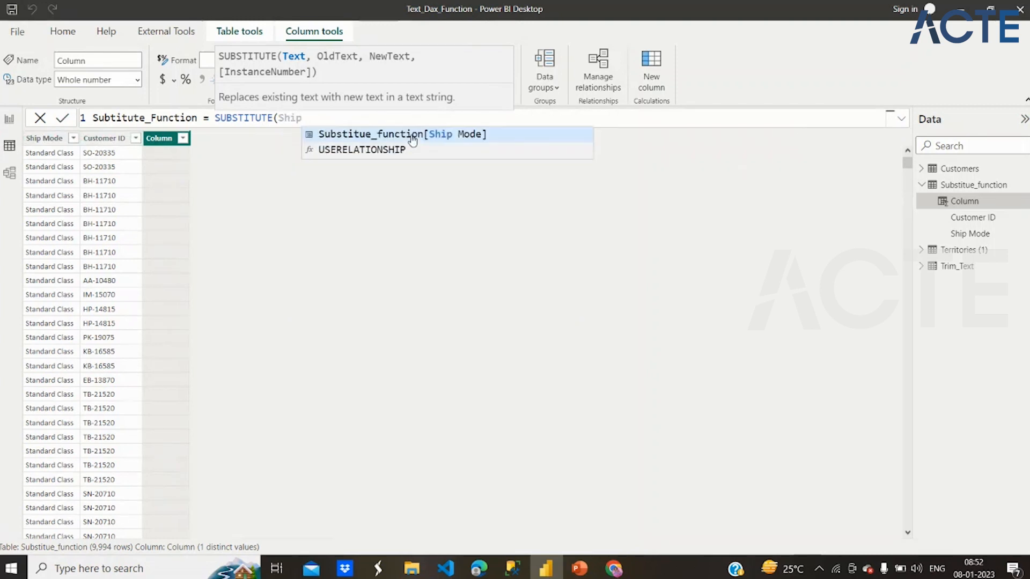
pyautogui.click(413, 135)
pyautogui.write(',')
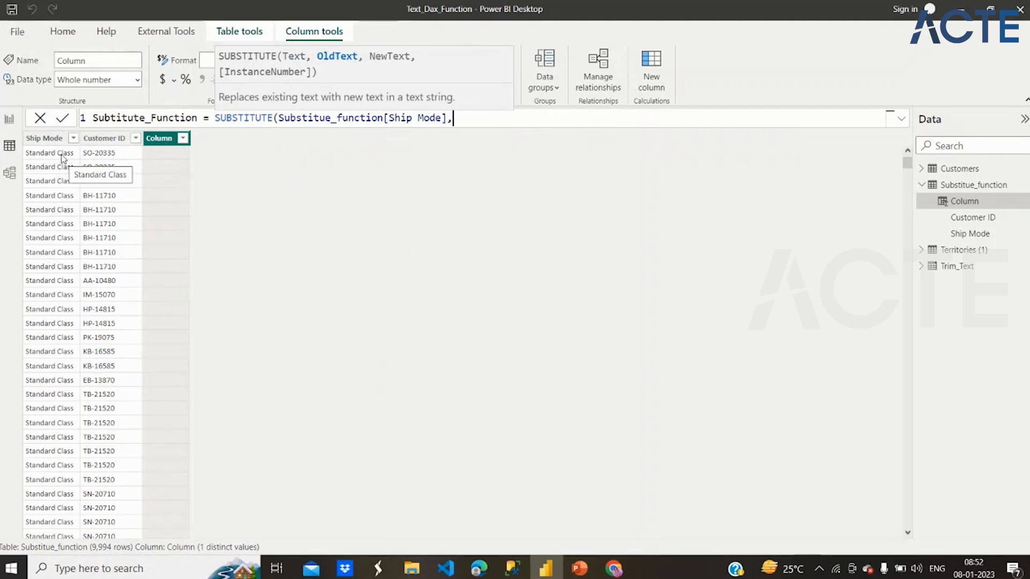
pyautogui.write('"Cl')
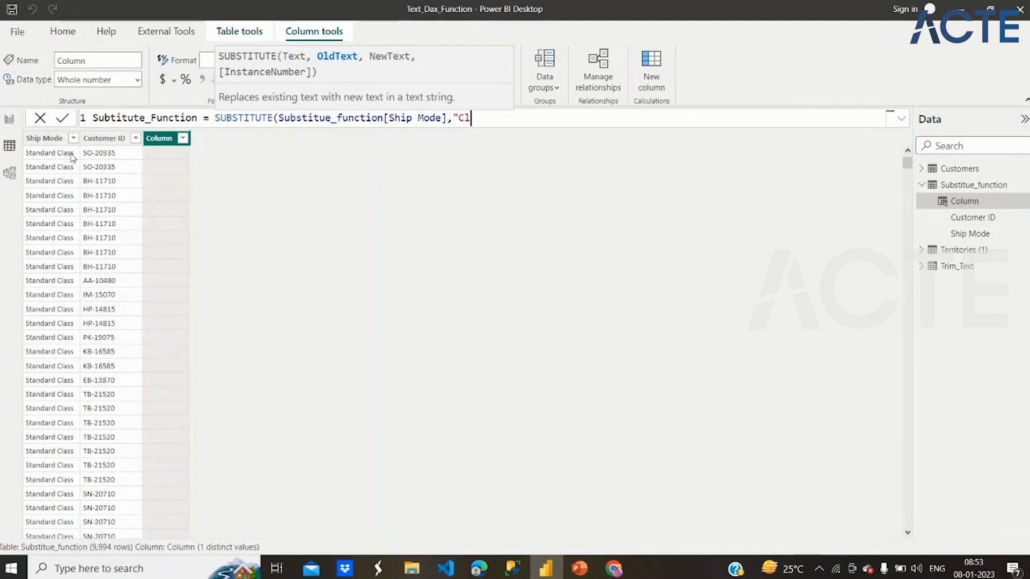
pyautogui.write('ass",')
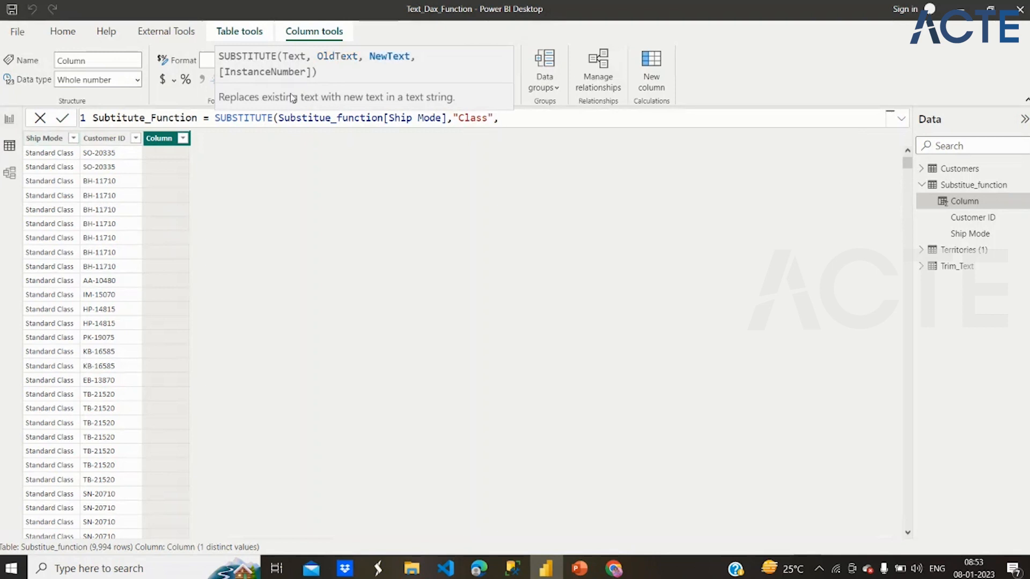
# - Complete the SUBSTITUTE formula with "Mode" as the new text and commit it
pyautogui.moveTo(458, 119); pyautogui.dragTo(488, 119)
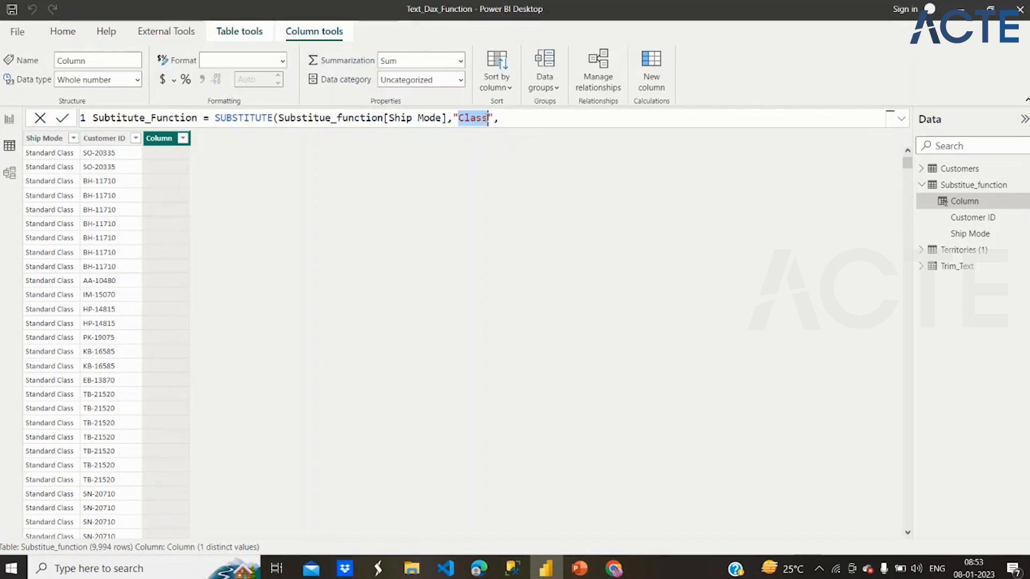
pyautogui.click(509, 118)
pyautogui.write('"Mode"')
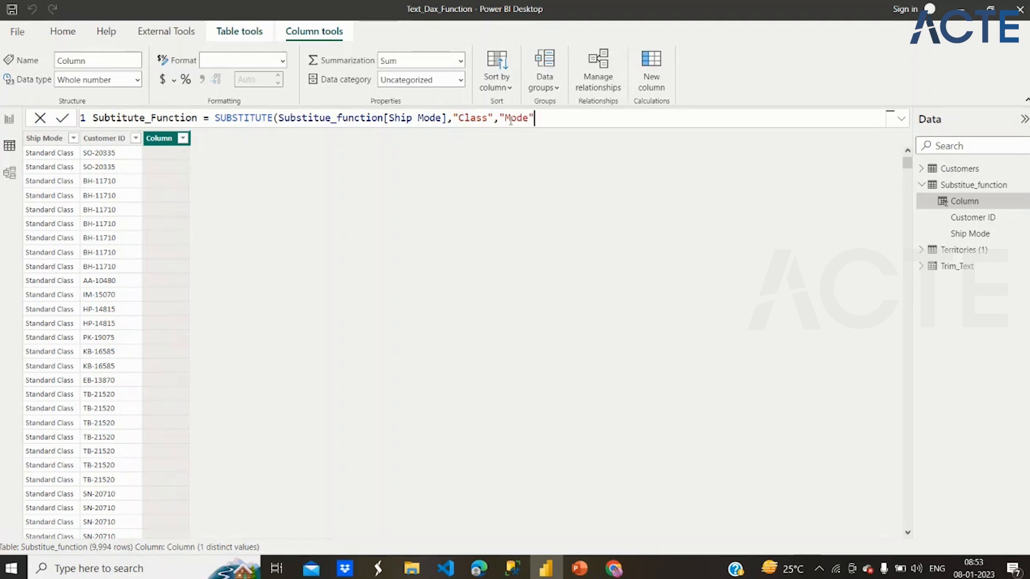
pyautogui.write(')')
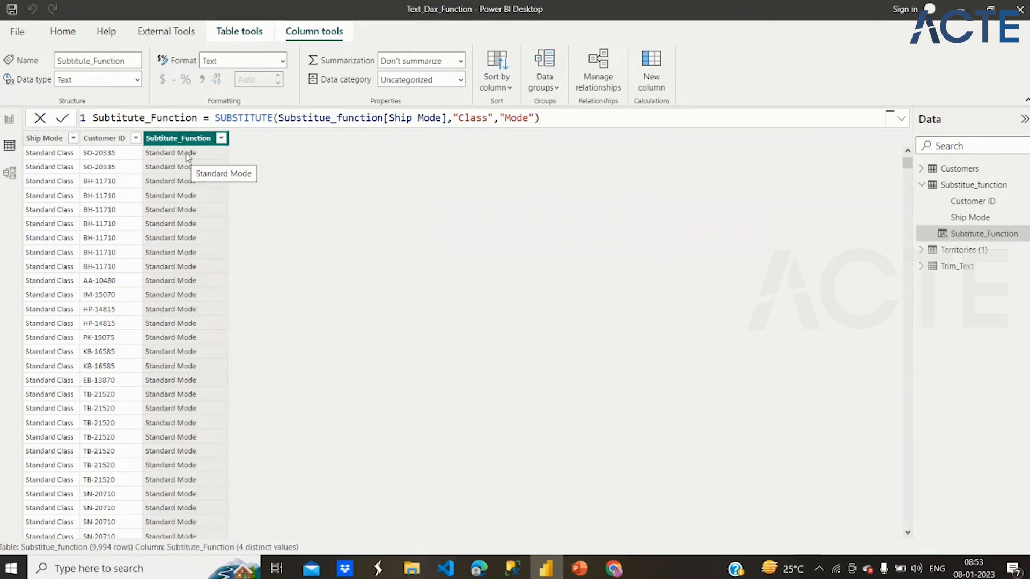
pyautogui.moveTo(487, 119); pyautogui.dragTo(471, 119)
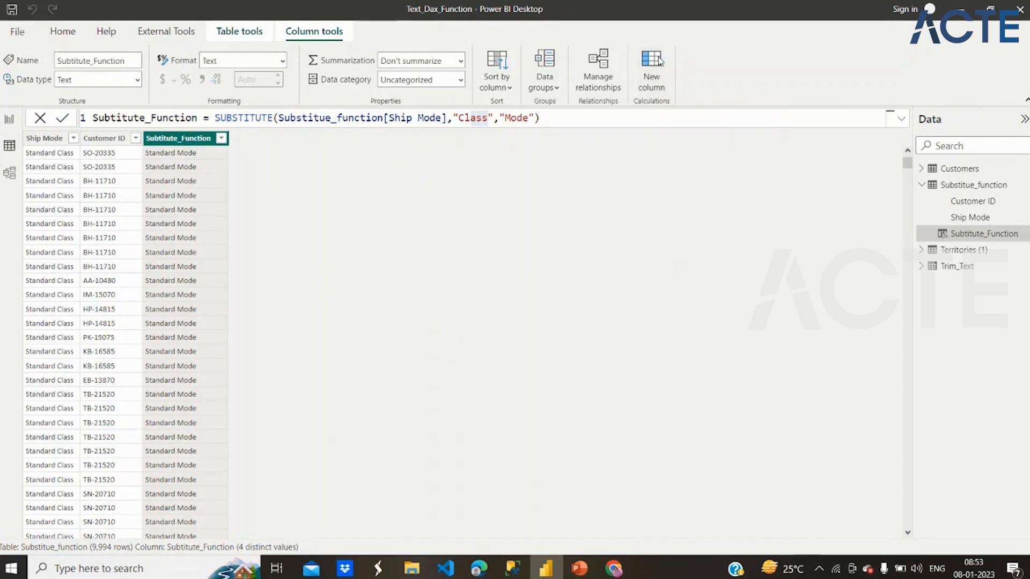
# - Start a new calculated column named Replace in the Substitue_function table and begin its formula with the REPLACE function
pyautogui.click(660, 60)
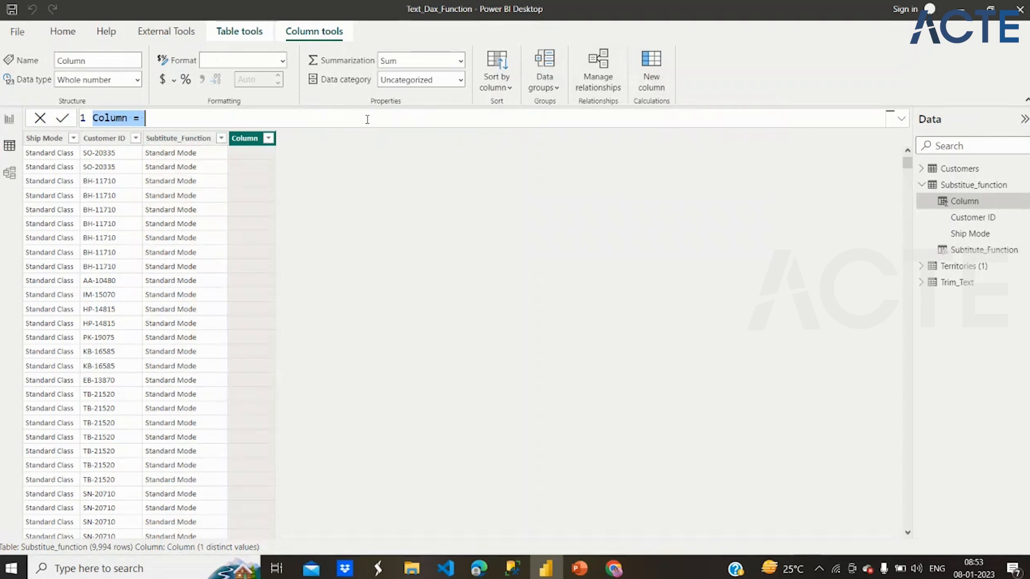
pyautogui.write('Replca')
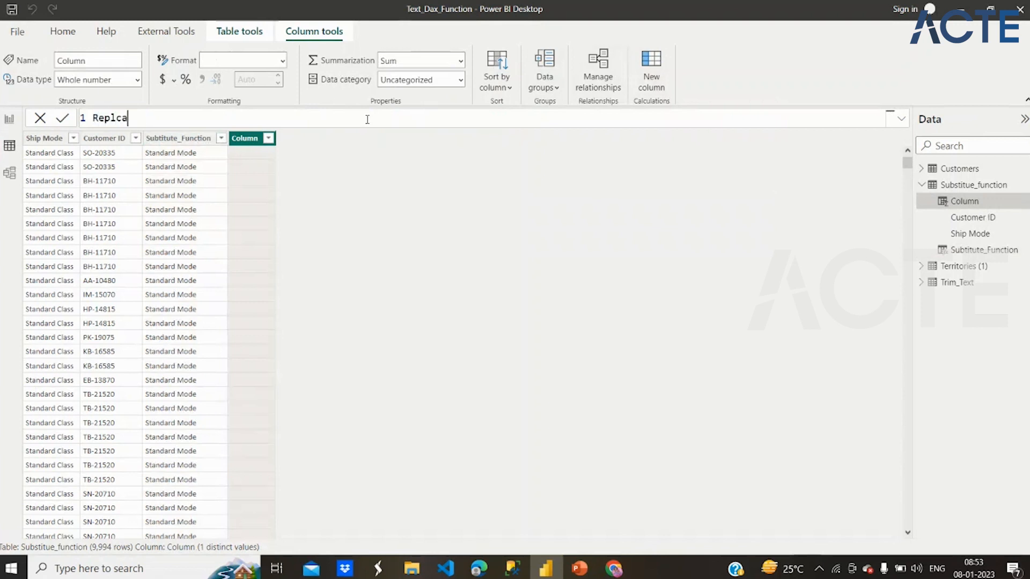
pyautogui.press('BackSpace')
pyautogui.press('BackSpace')
pyautogui.write('ace = ')
pyautogui.write('Repl')
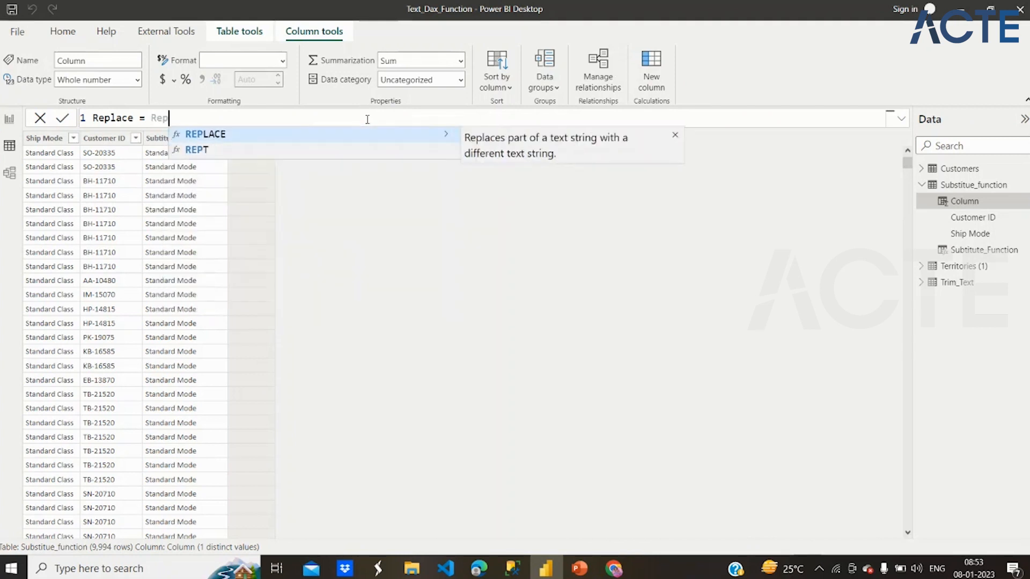
pyautogui.click(413, 133)
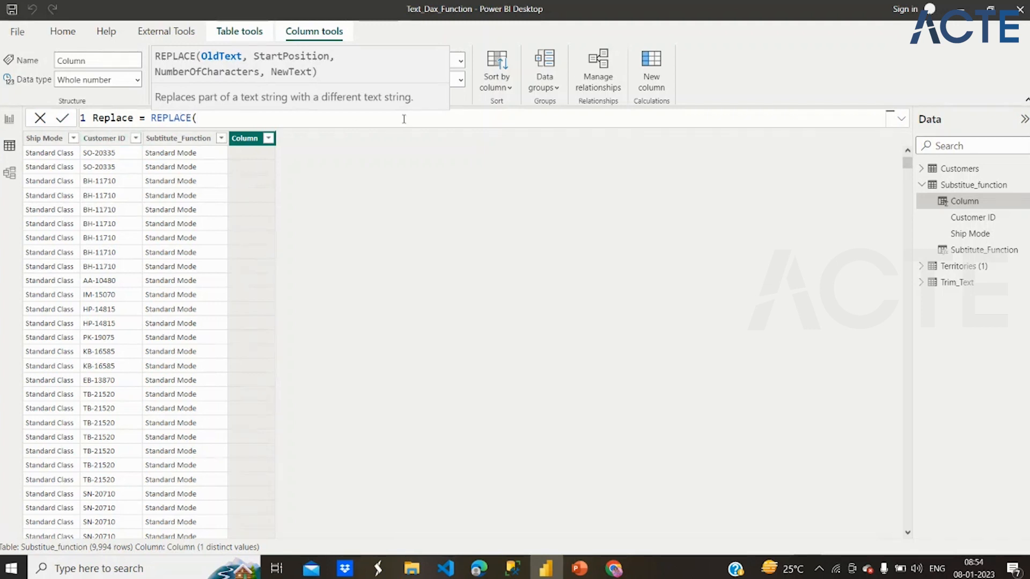
# - Give the Replace formula the Customer ID column as old text, start position 1 and 2 as the number of characters
pyautogui.write('cus')
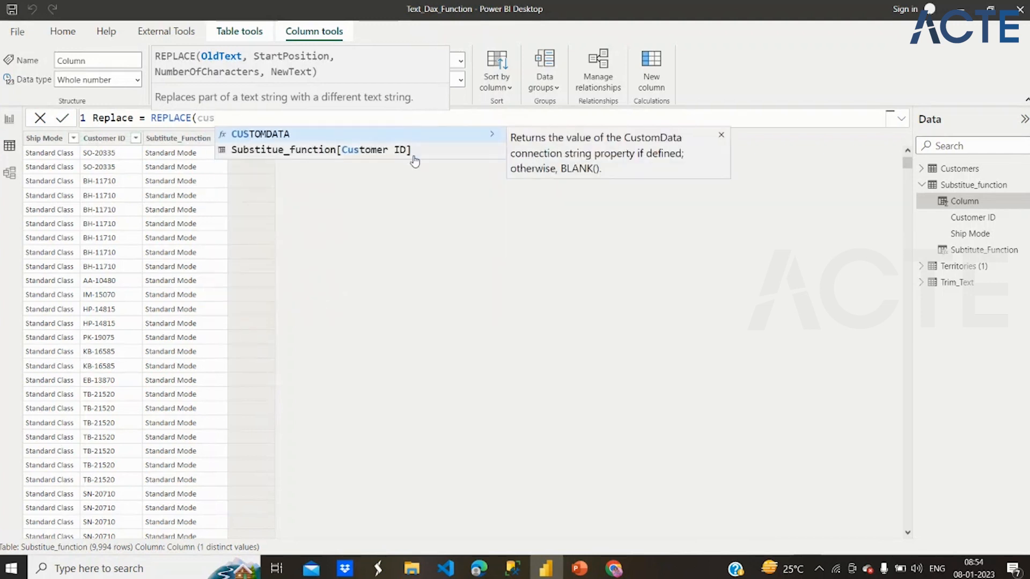
pyautogui.click(414, 153)
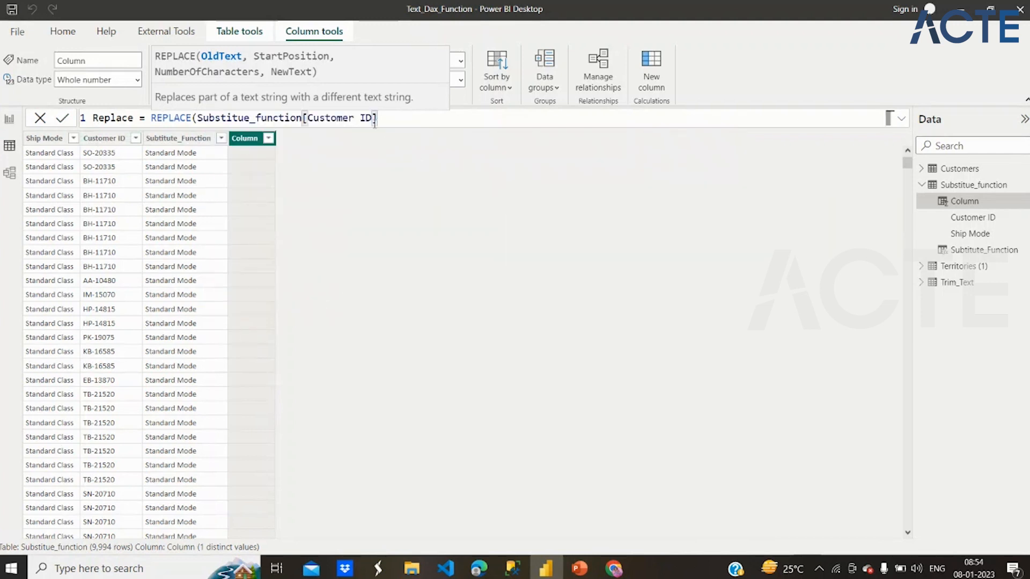
pyautogui.write(',')
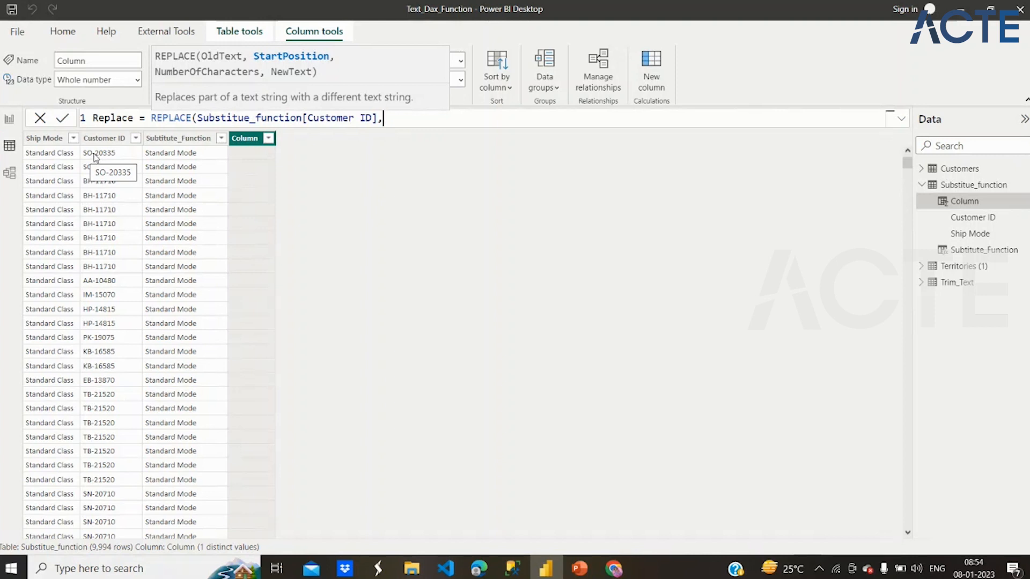
pyautogui.write('1')
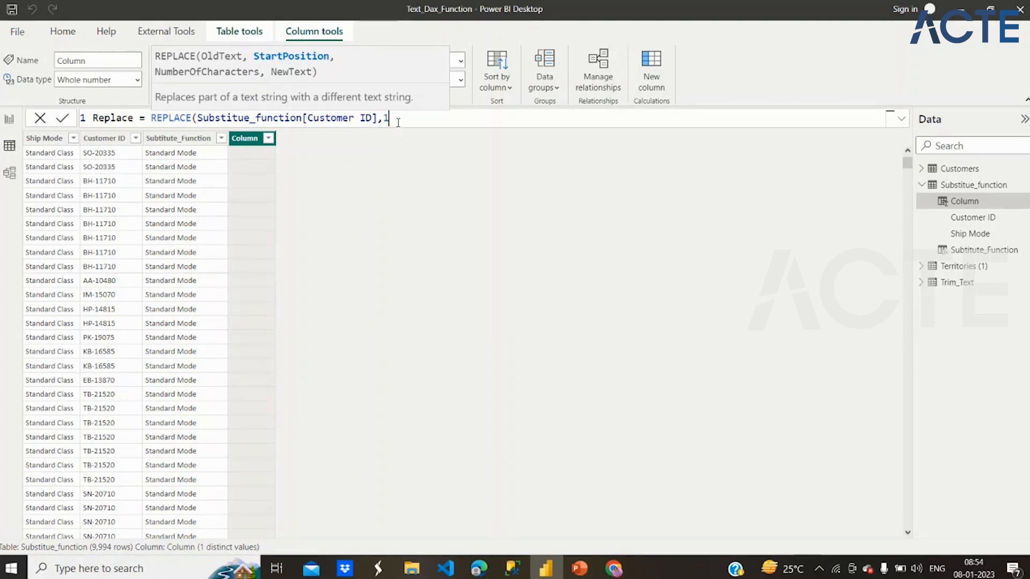
pyautogui.write(',')
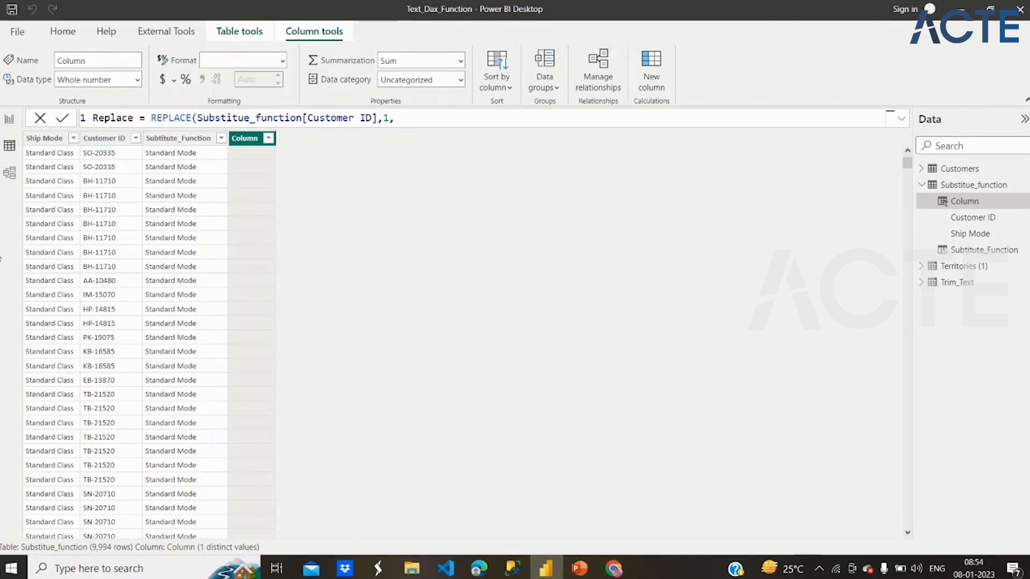
pyautogui.scroll(-7, 138, 259)
pyautogui.scroll(-5, 139, 259)
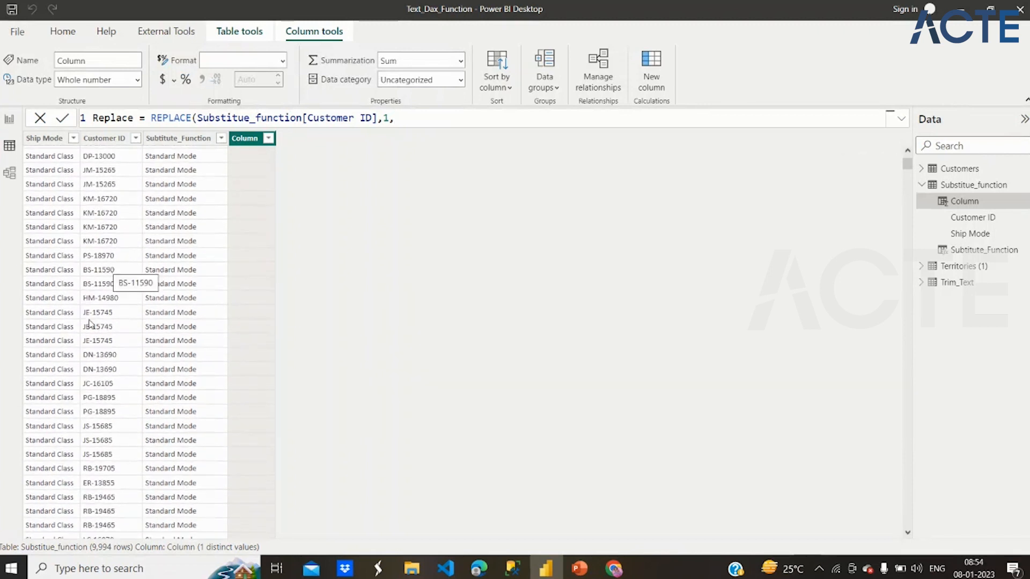
pyautogui.scroll(-3, 81, 358)
pyautogui.scroll(15, 80, 358)
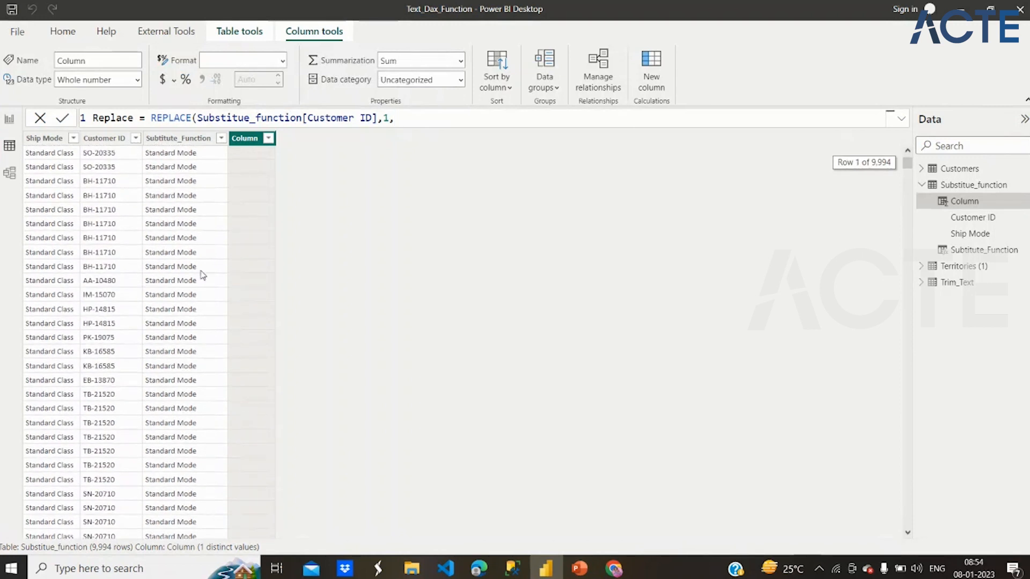
pyautogui.write('2')
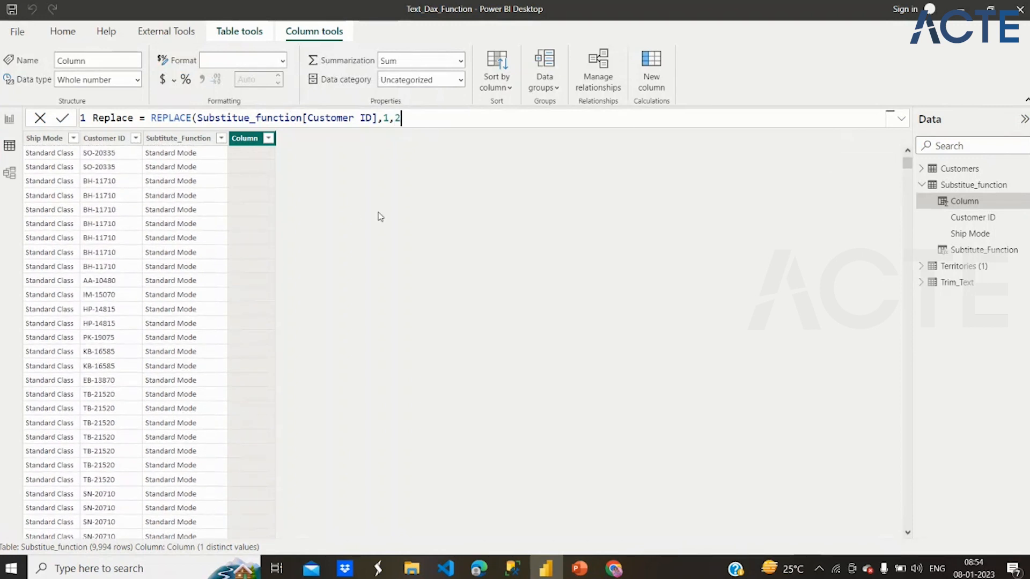
pyautogui.write(',')
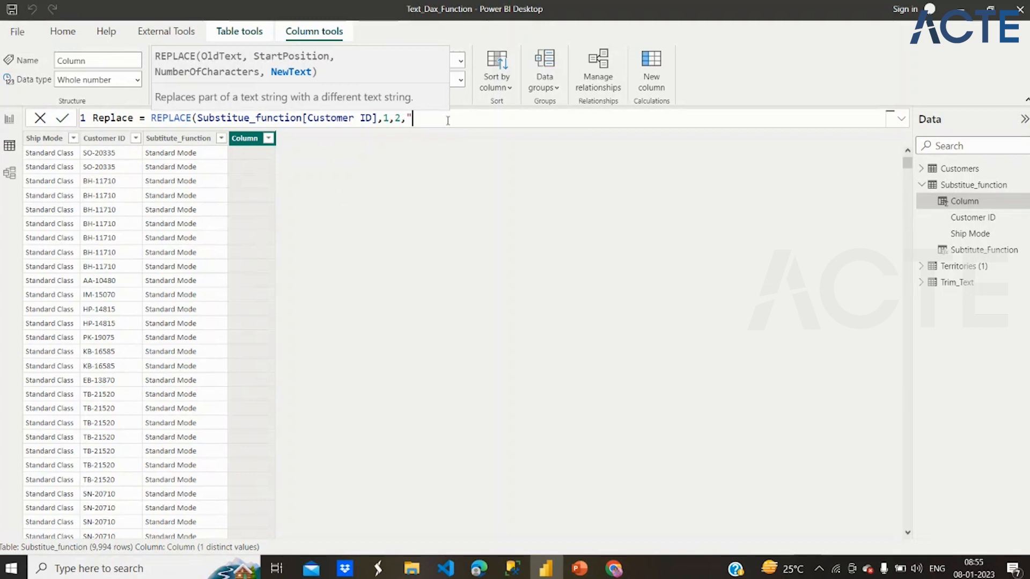
# - Complete the Replace formula with "Standard Code" as the new text, commit it and review the column's rows
pyautogui.write('"Stan')
pyautogui.write('dard')
pyautogui.write(' Mode')
pyautogui.write('"')
pyautogui.press('BackSpace')
pyautogui.press('BackSpace')
pyautogui.press('BackSpace')
pyautogui.press('BackSpace')
pyautogui.write('Code")')
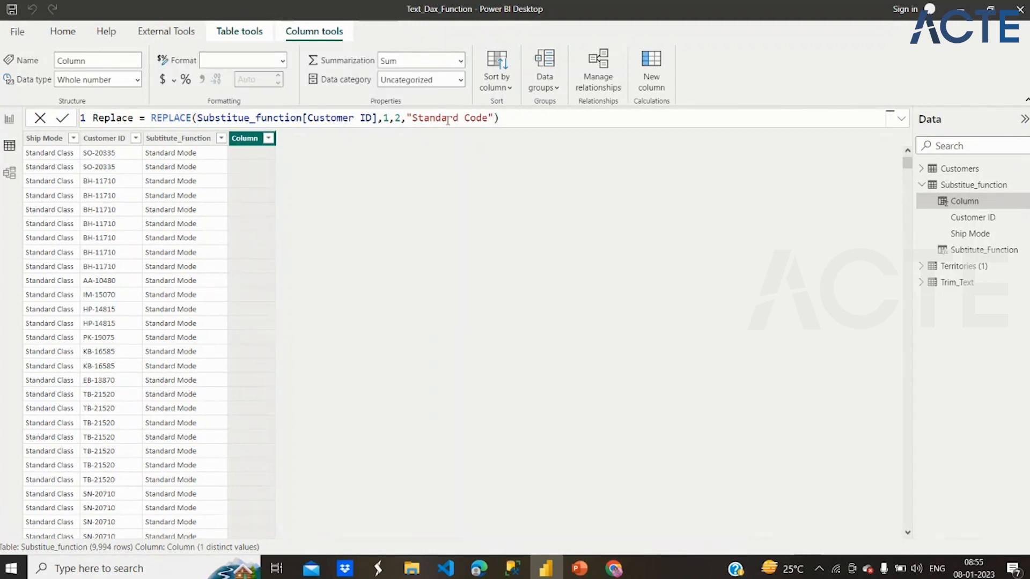
pyautogui.press('Return')
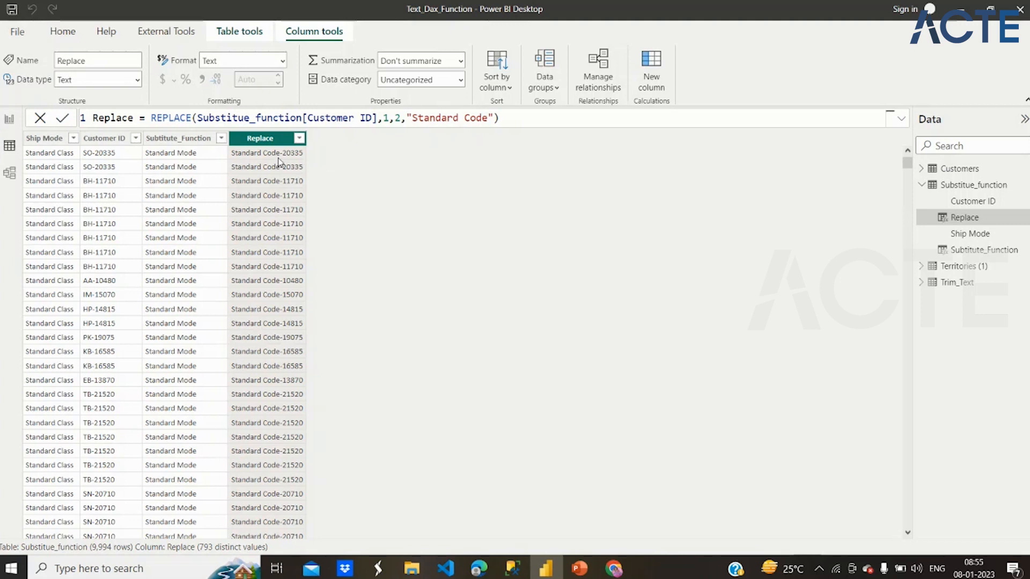
pyautogui.scroll(-15, 256, 274)
pyautogui.scroll(15, 256, 274)
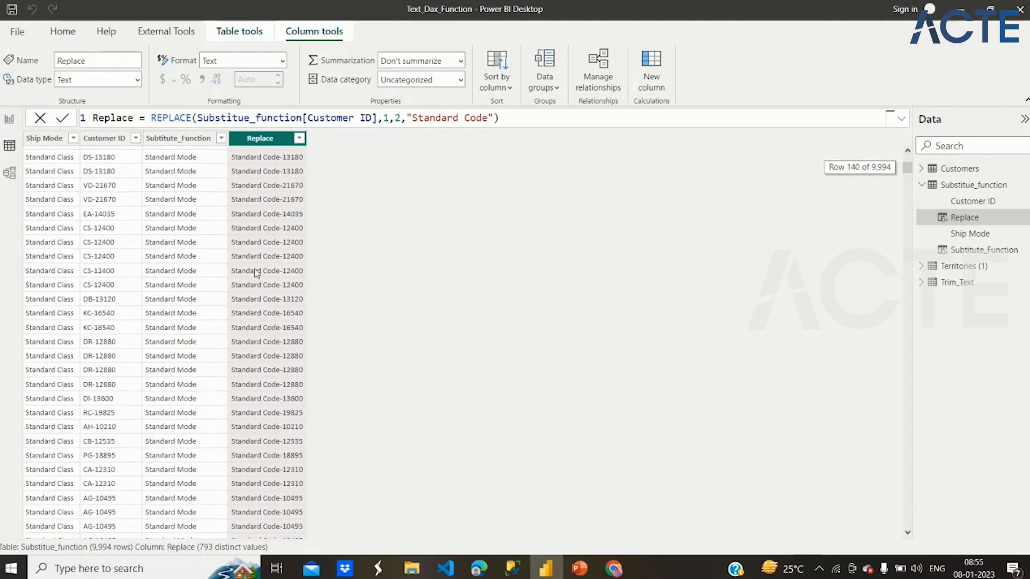
pyautogui.scroll(20, 256, 274)
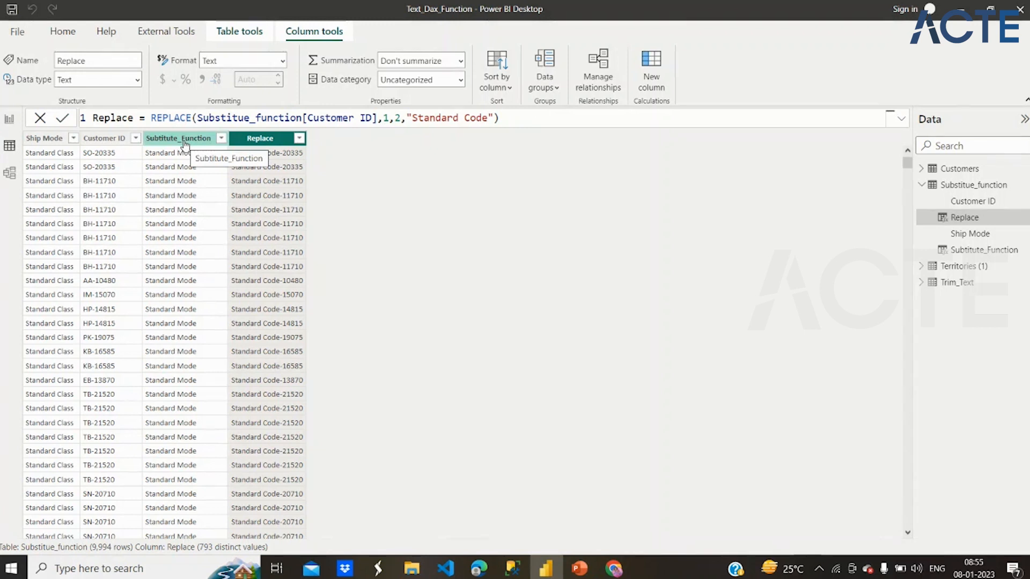
# - Start a new calculated column named Replace_With_if in the Substitue_function table and begin its formula with the REPLACE function
pyautogui.click(548, 120)
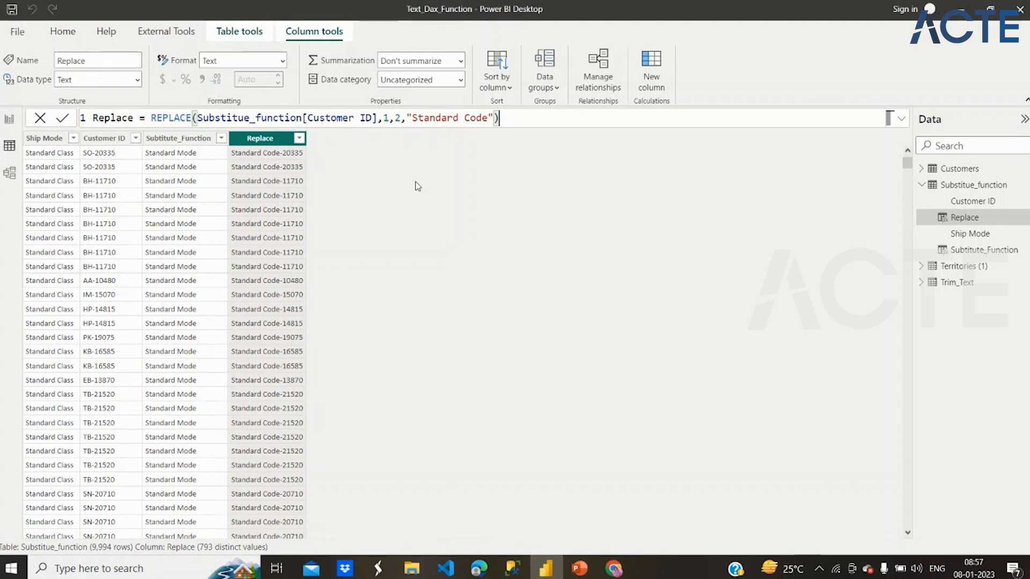
pyautogui.click(652, 62)
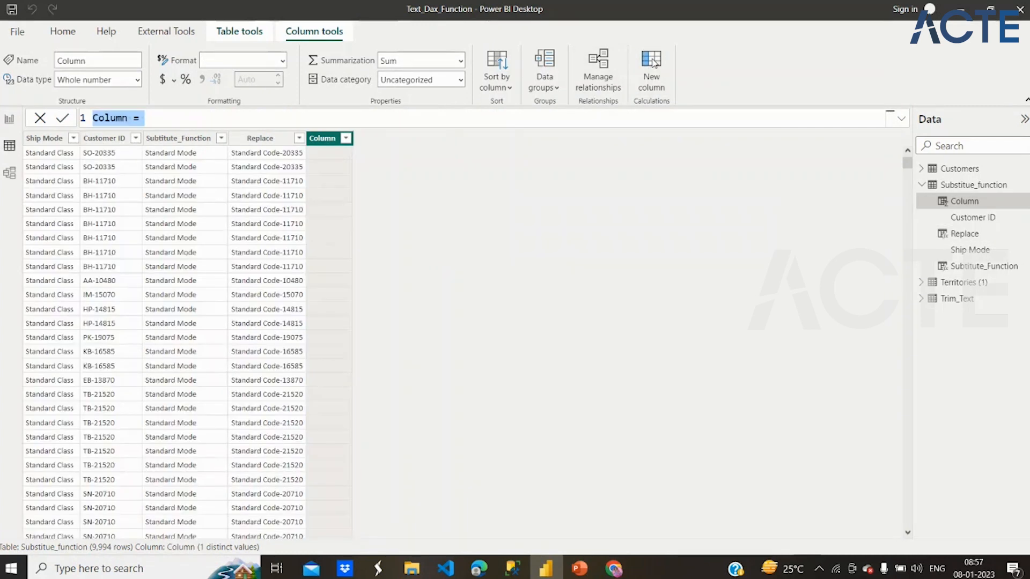
pyautogui.write('Repl')
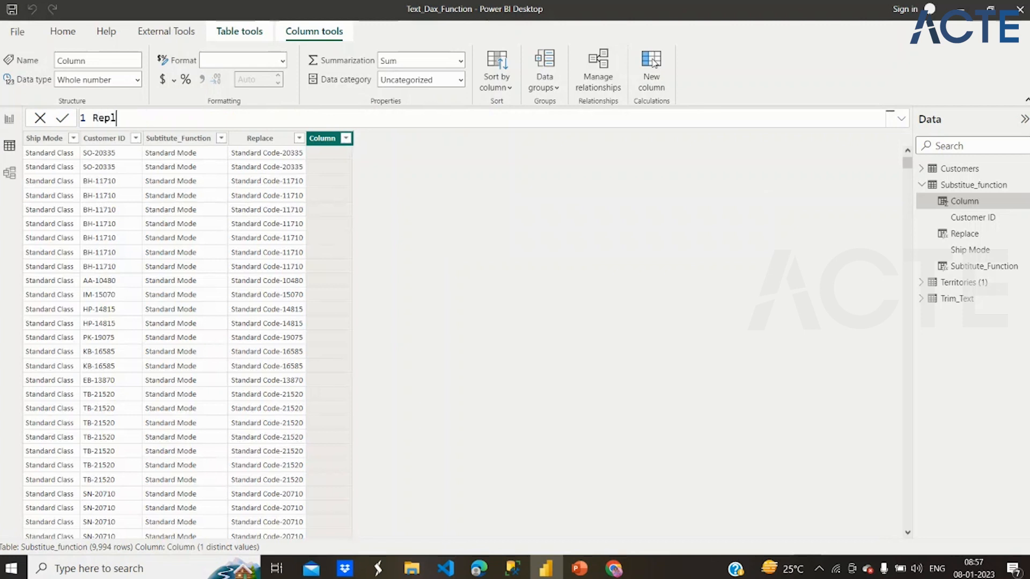
pyautogui.write('ace_With ')
pyautogui.write('if = Repl')
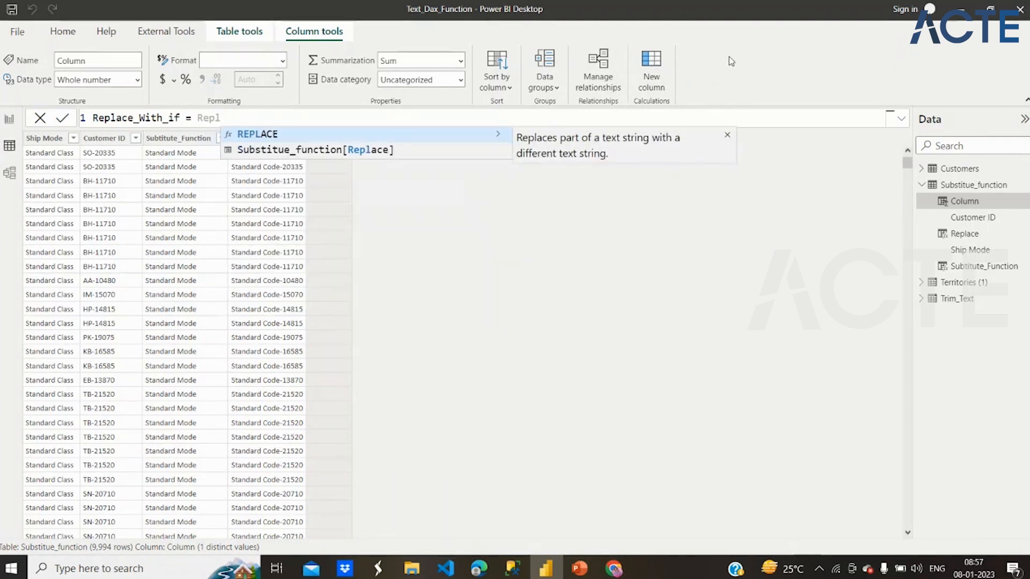
pyautogui.click(496, 137)
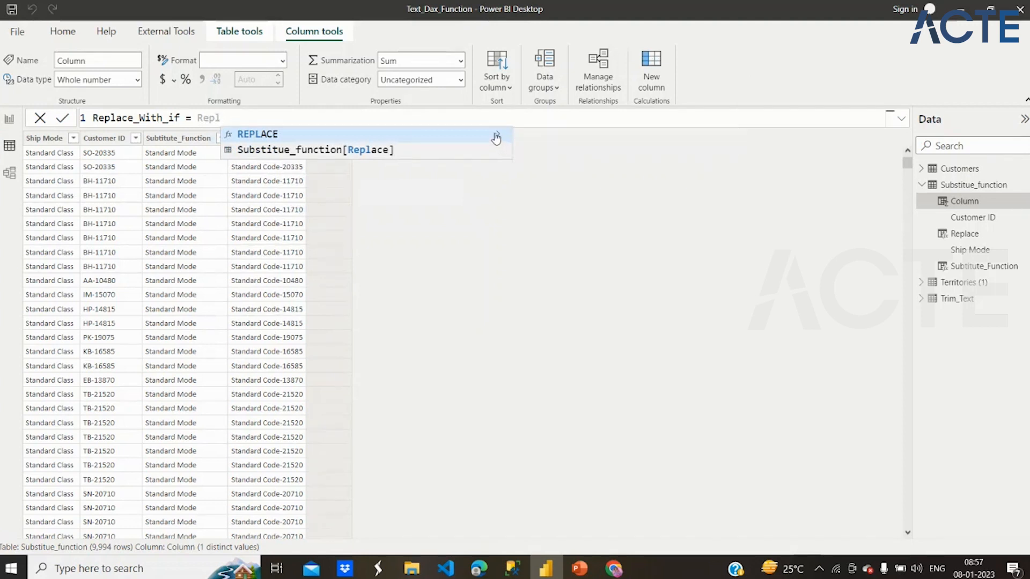
pyautogui.click(466, 134)
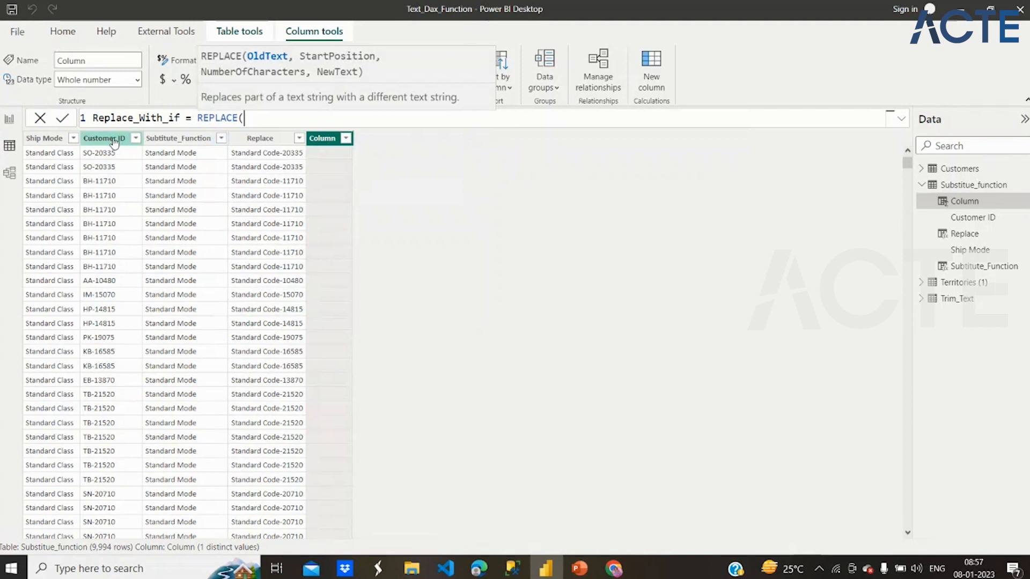
# - Give the Replace_With_if formula the Customer ID column as old text, start position 1 and 2 characters to replace
pyautogui.write('Cus')
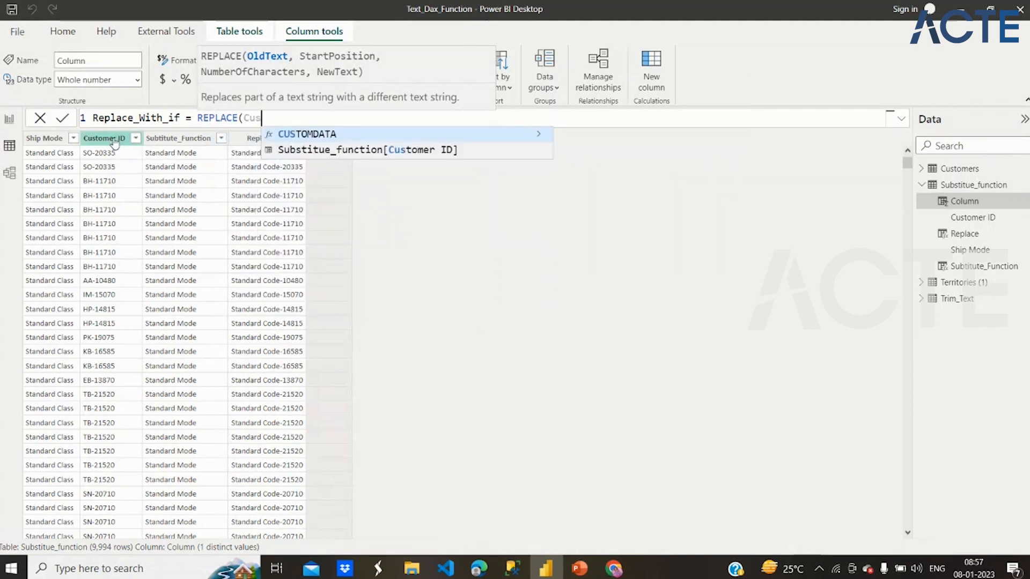
pyautogui.click(320, 149)
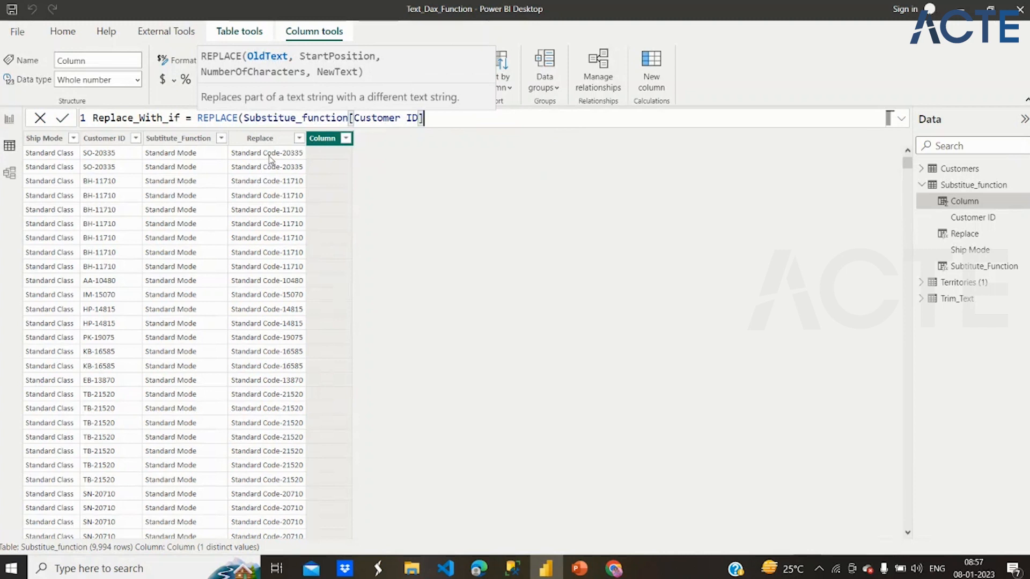
pyautogui.write(',')
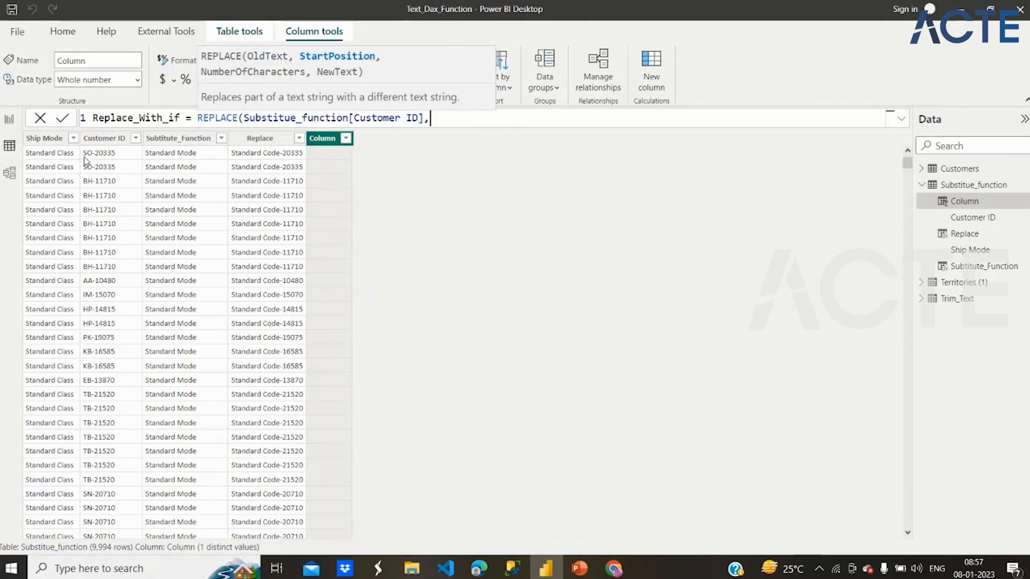
pyautogui.write('1,2')
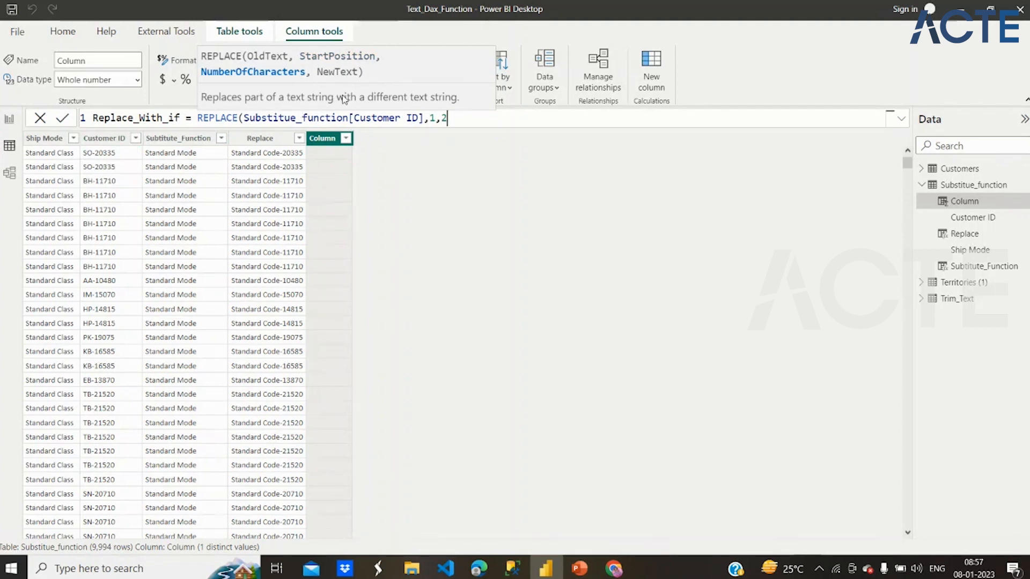
pyautogui.write(',')
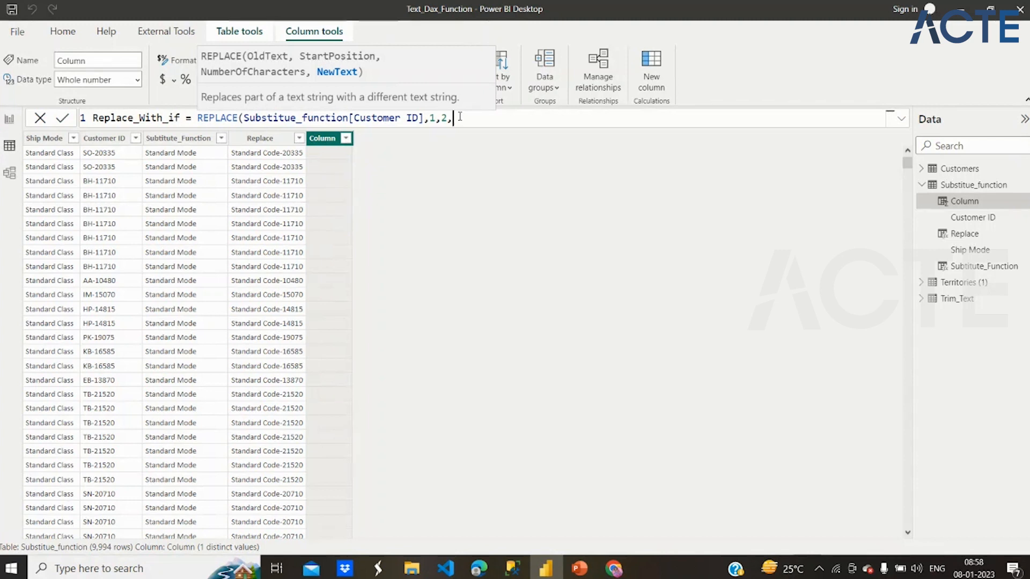
# - Nest an IF function as the new text, testing whether the Customer ID column equals the customer ID in the third row
pyautogui.write('if')
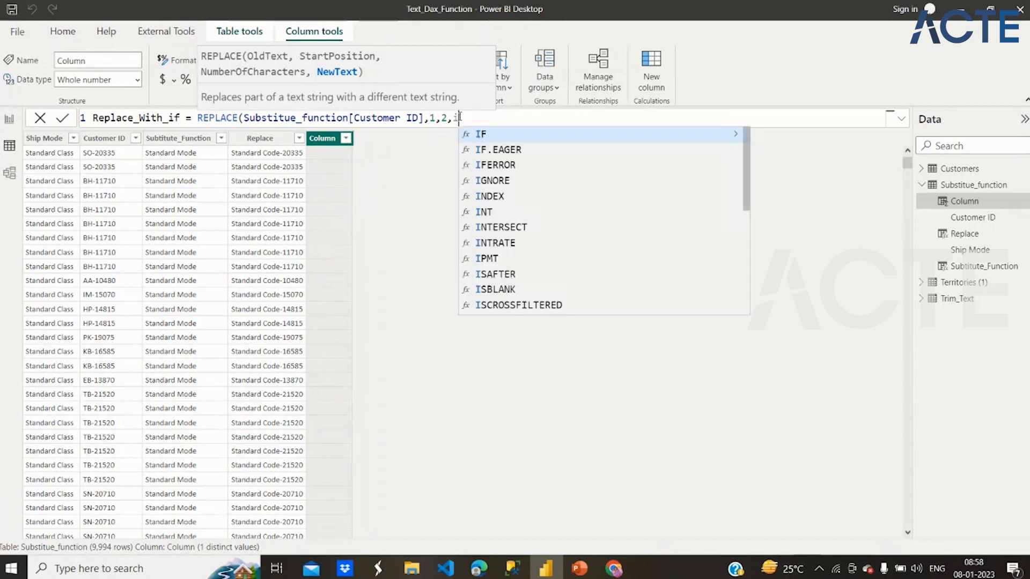
pyautogui.write('(')
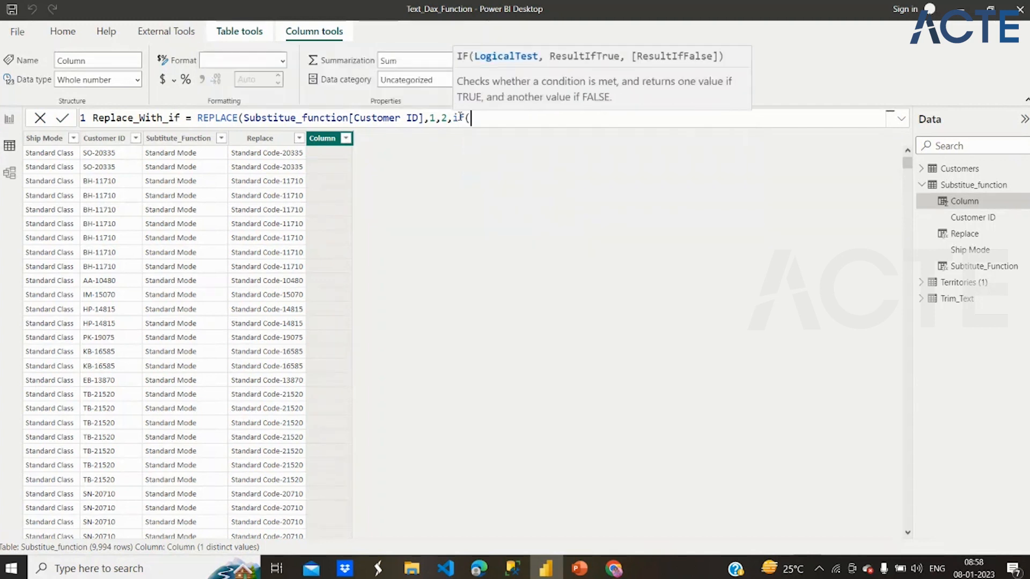
pyautogui.write('Customer ID]')
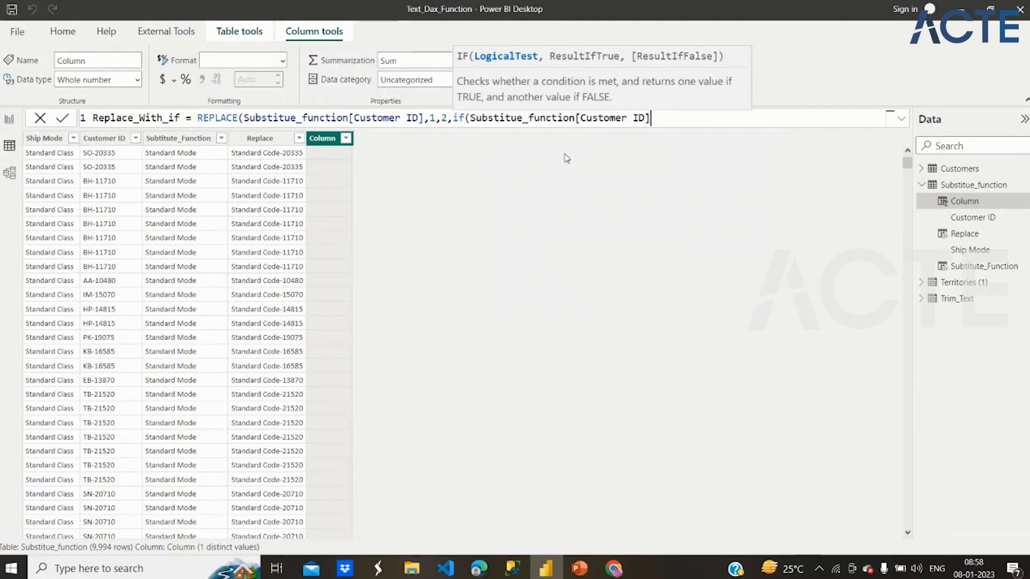
pyautogui.click(567, 155)
pyautogui.write('=')
pyautogui.write('BH')
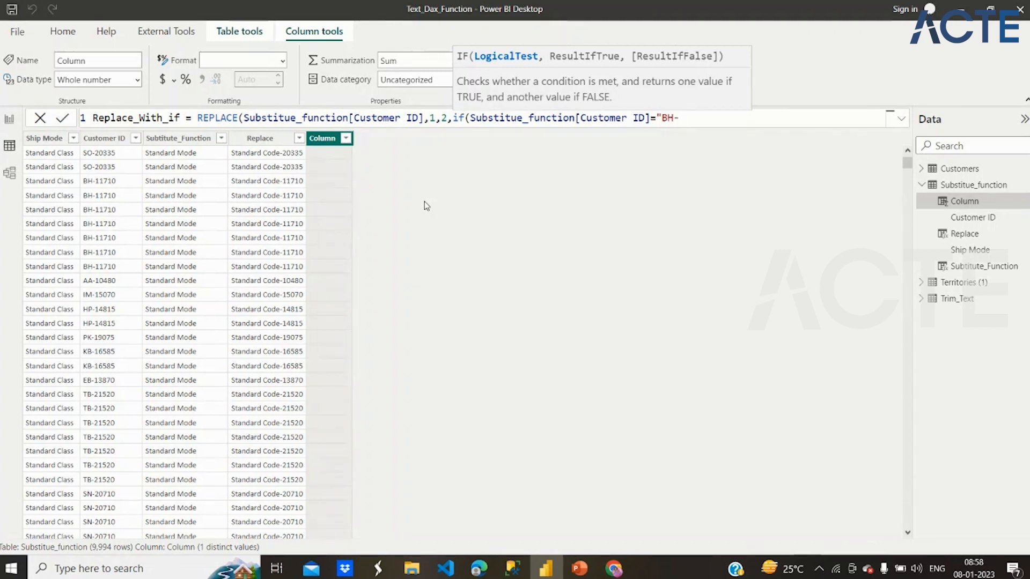
pyautogui.write('-11710"')
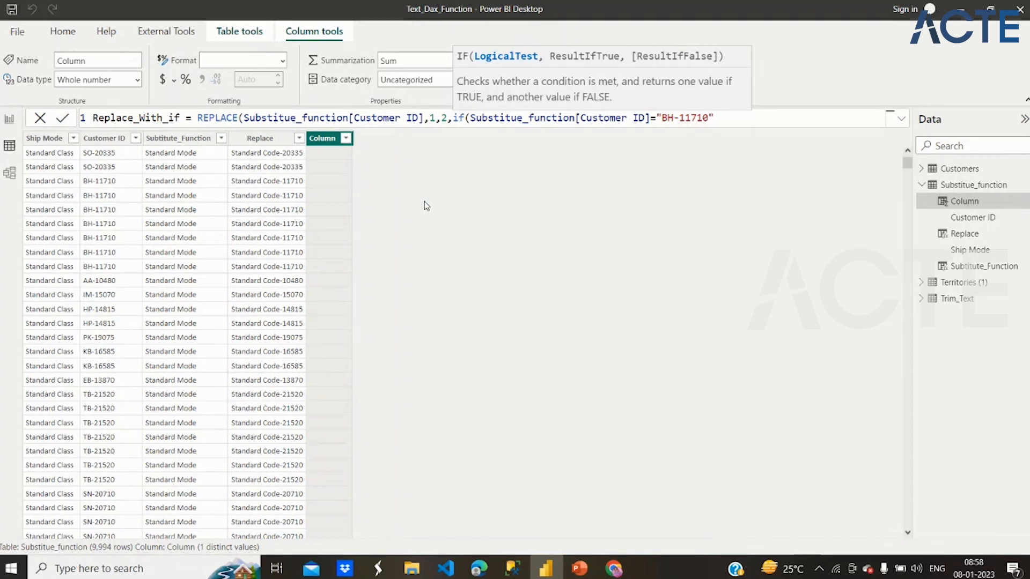
pyautogui.write(',')
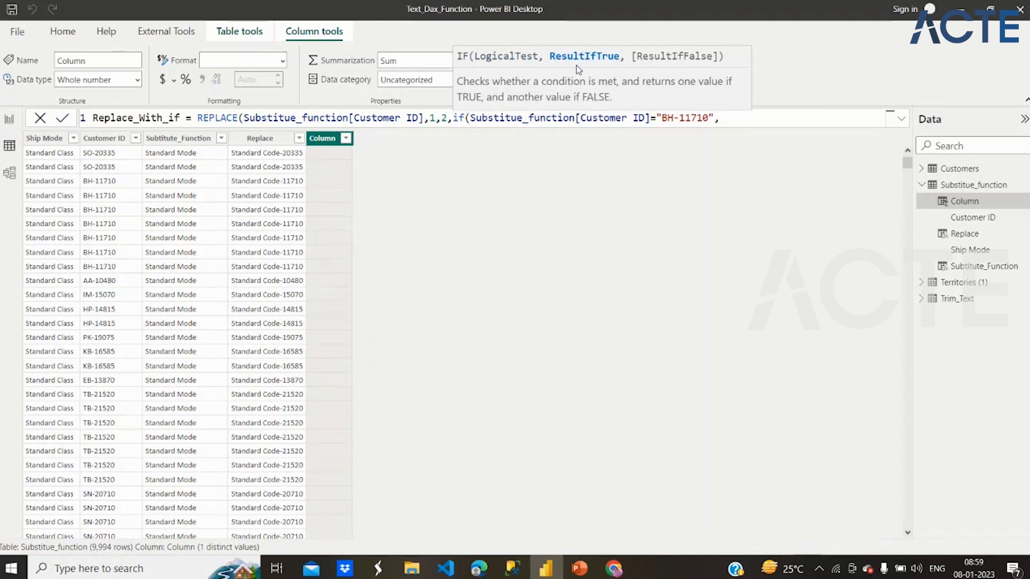
pyautogui.write('"')
pyautogui.write('Standar')
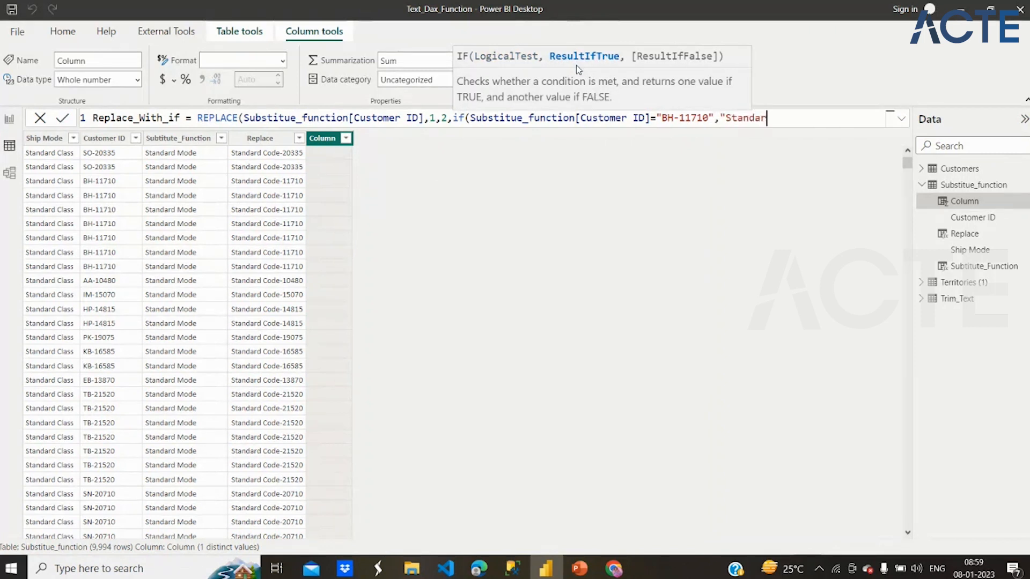
pyautogui.write('d Code",')
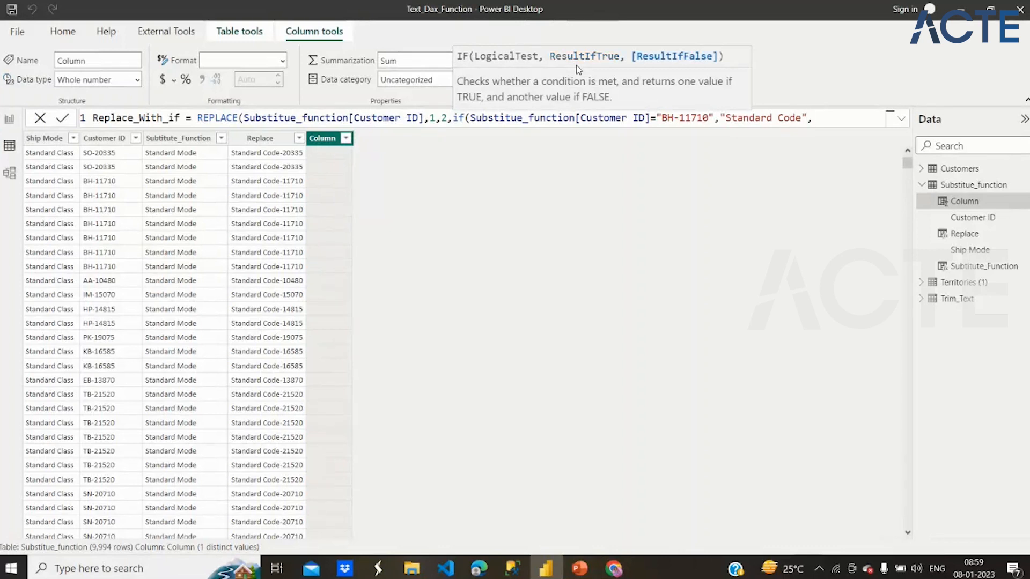
pyautogui.write('"')
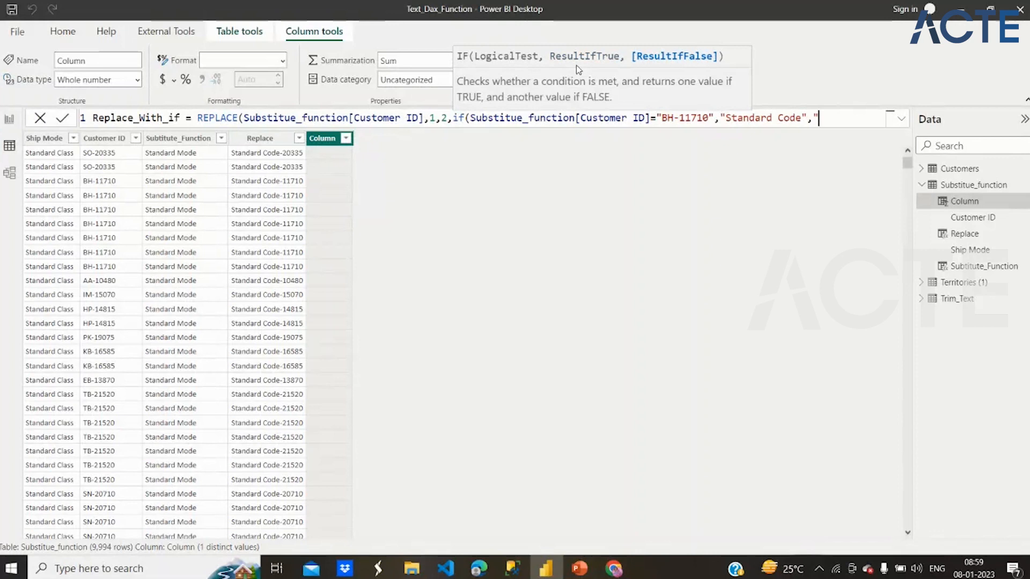
pyautogui.write('Unique')
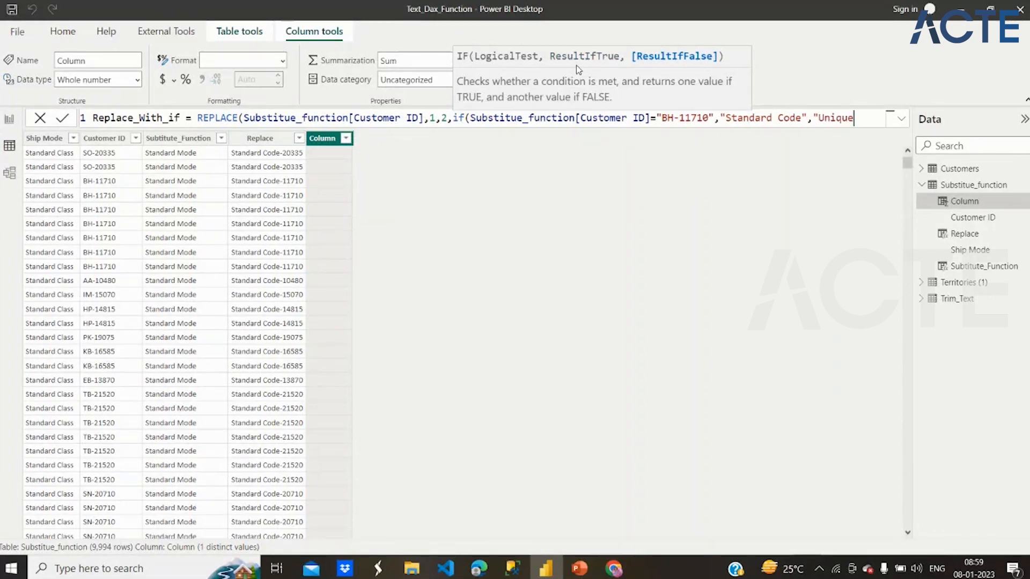
pyautogui.write(' Coee"')
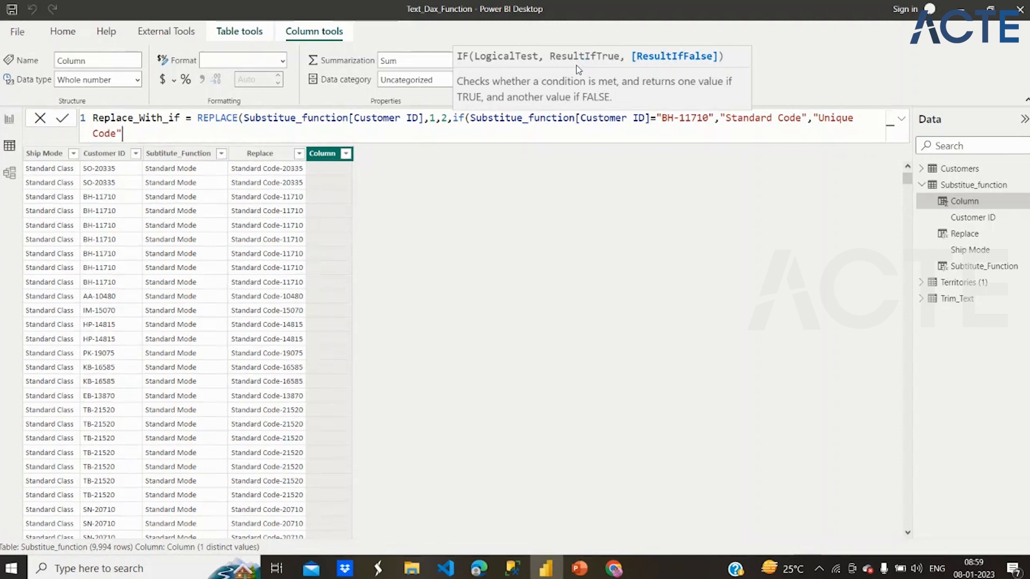
pyautogui.write('))')
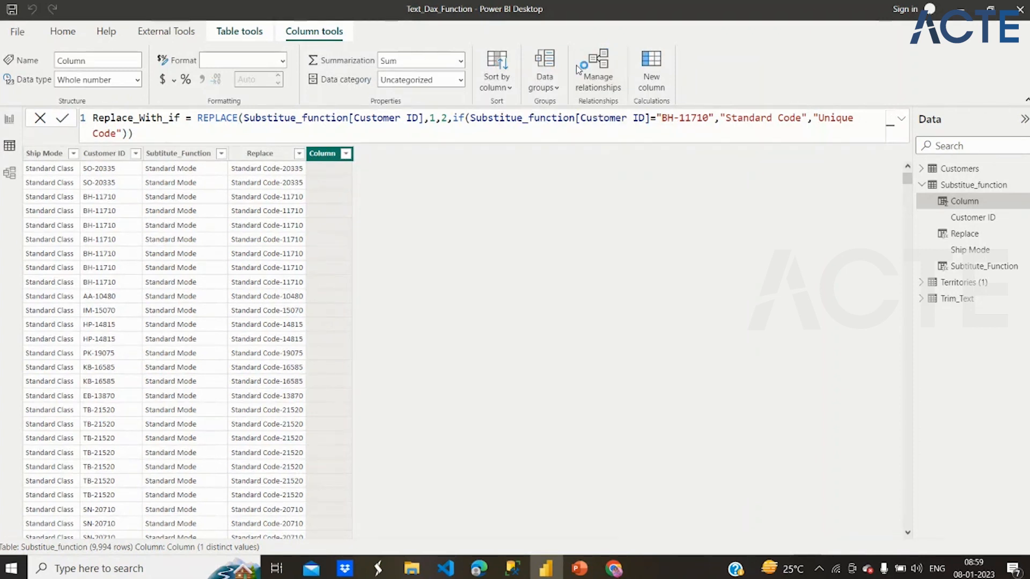
# - Set "Unique Code" as the IF function's false result, then commit the Replace_With_if formula and review the column's rows
pyautogui.press('Return')
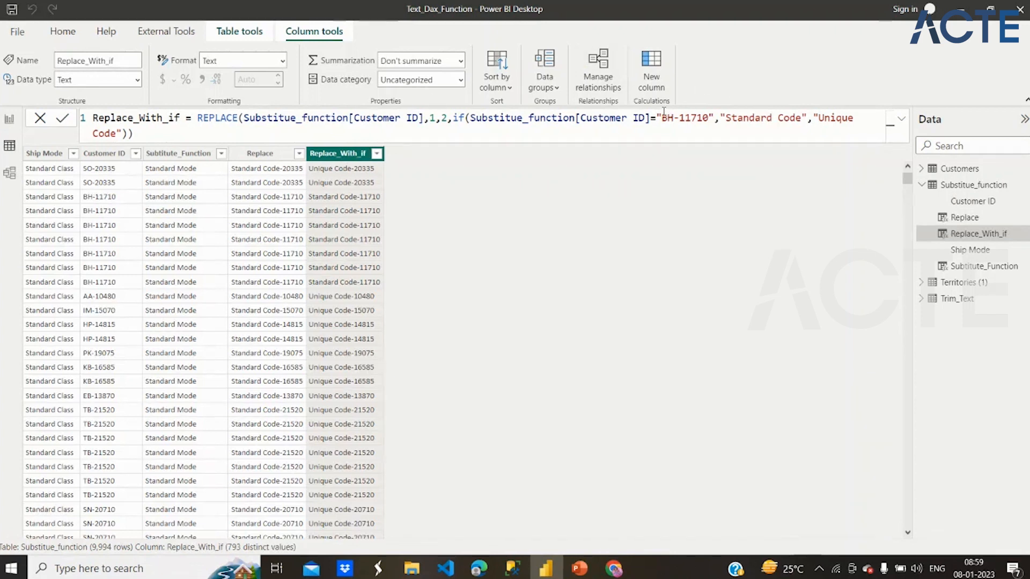
pyautogui.moveTo(661, 117); pyautogui.dragTo(709, 118)
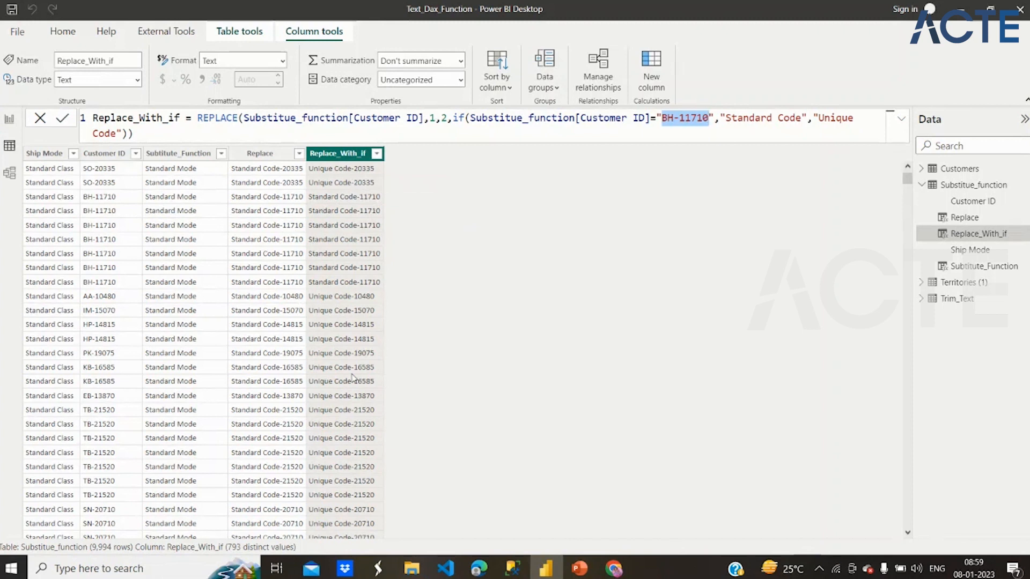
pyautogui.scroll(-1, 365, 435)
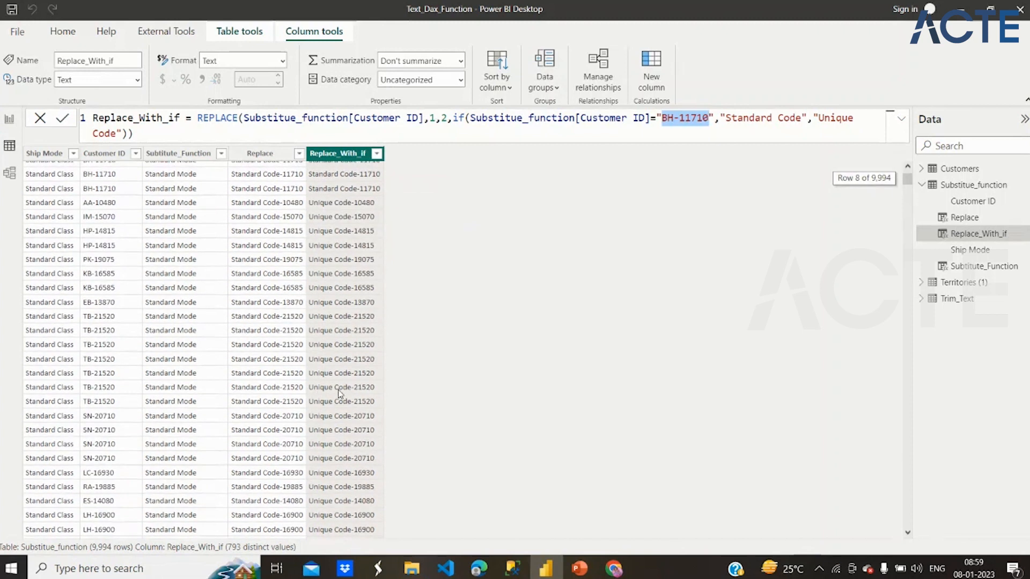
pyautogui.scroll(1, 349, 307)
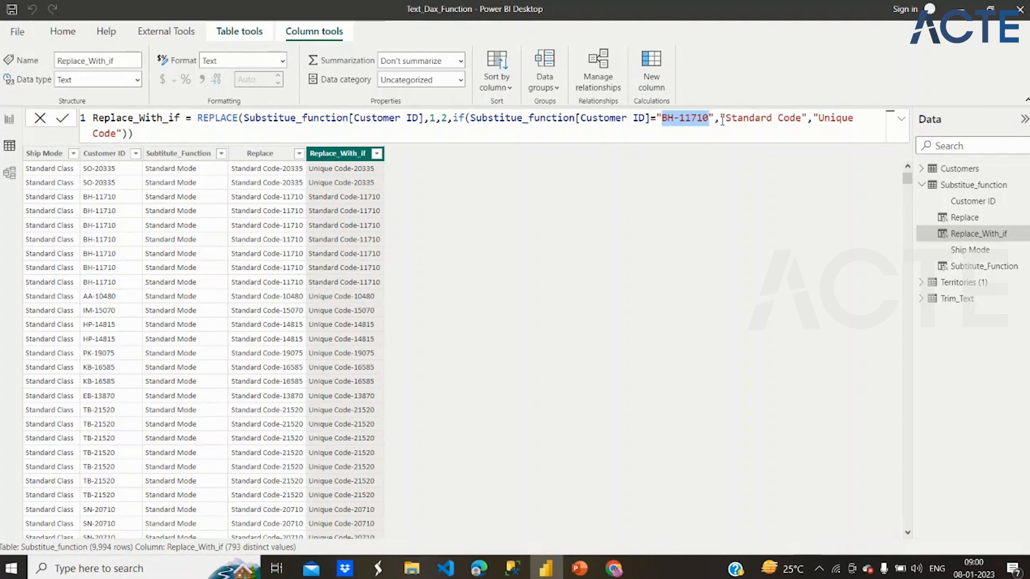
# - Start a new calculated column named Search_position in the Territories (1) table and begin its formula with the SEARCH function
pyautogui.click(959, 285)
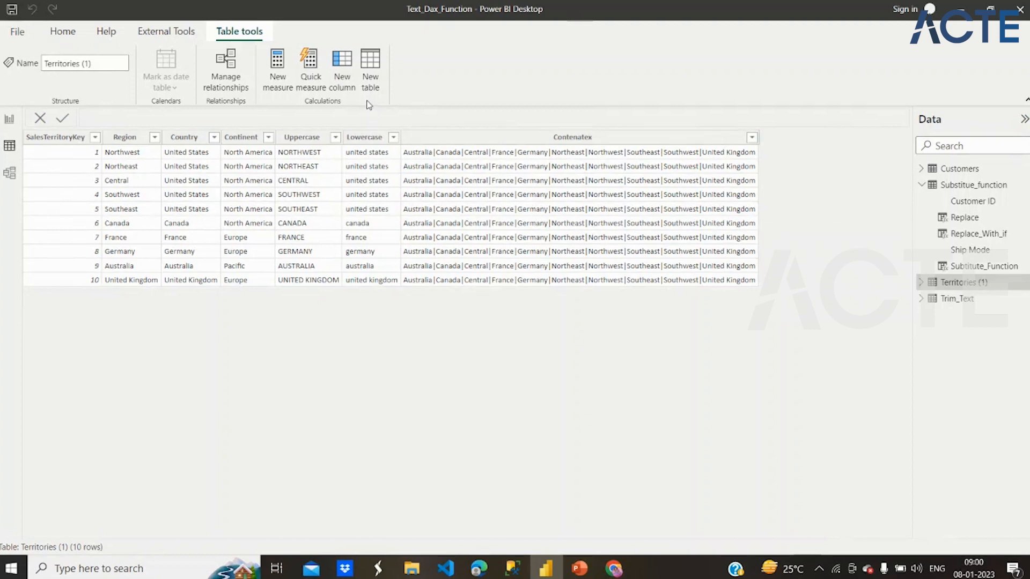
pyautogui.click(342, 69)
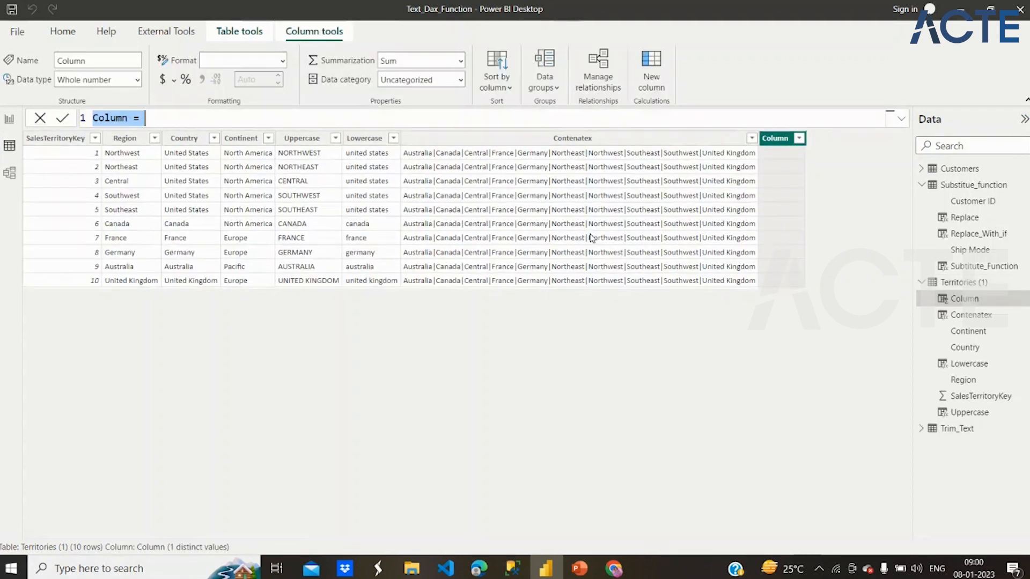
pyautogui.write('Serac')
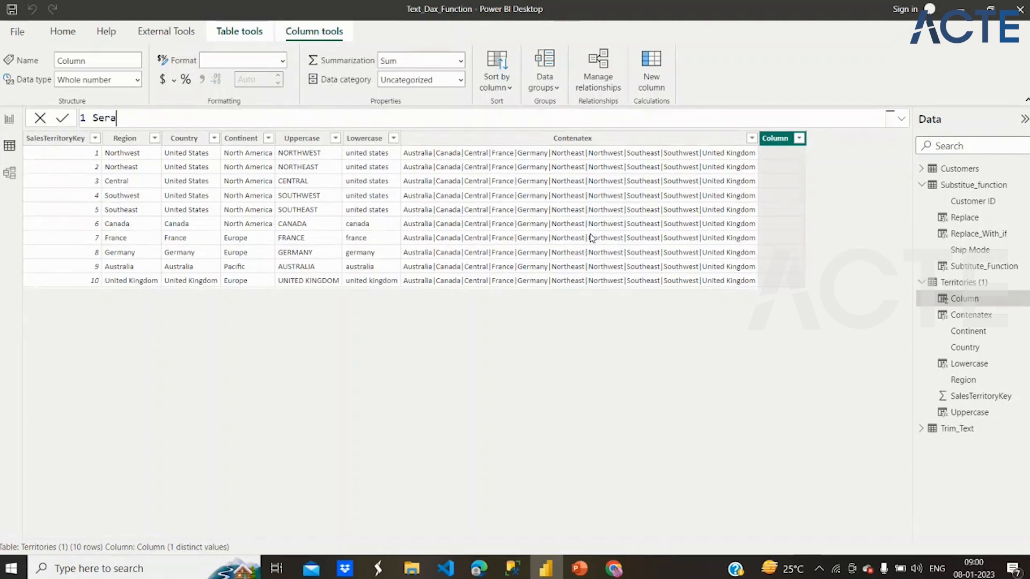
pyautogui.press('BackSpace')
pyautogui.press('BackSpace')
pyautogui.press('BackSpace')
pyautogui.write('arch_positio')
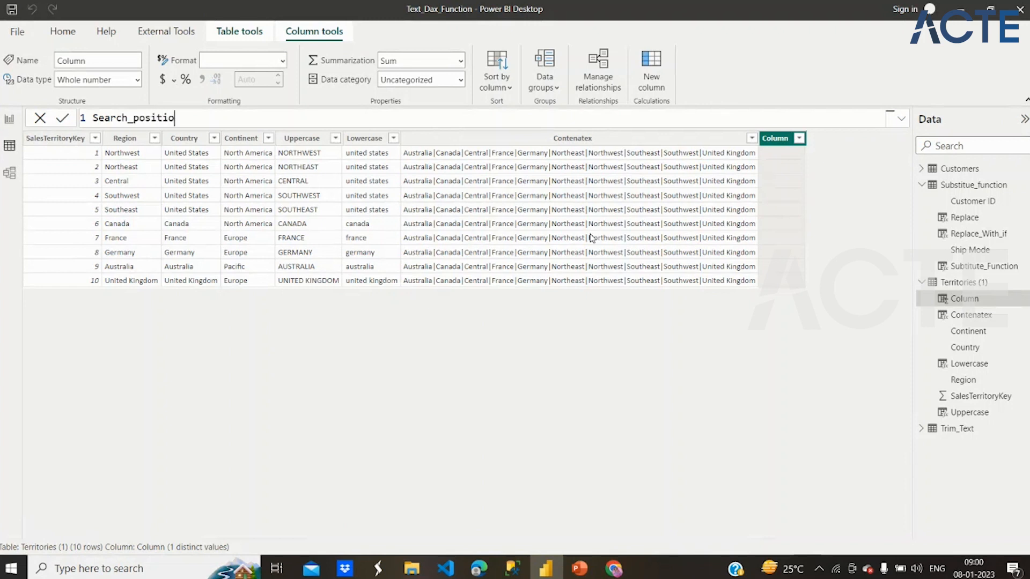
pyautogui.write('n = Search')
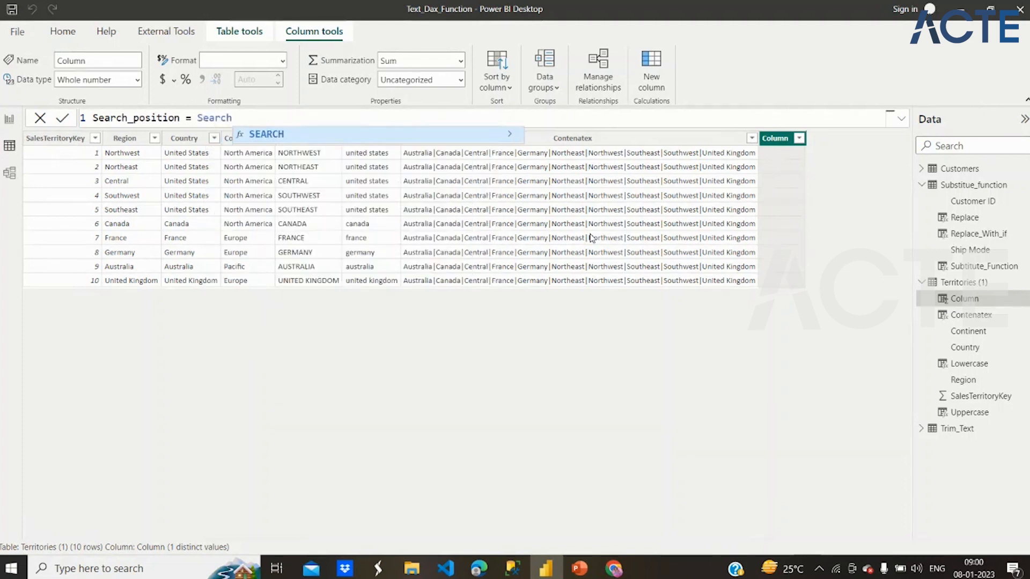
pyautogui.press('Tab')
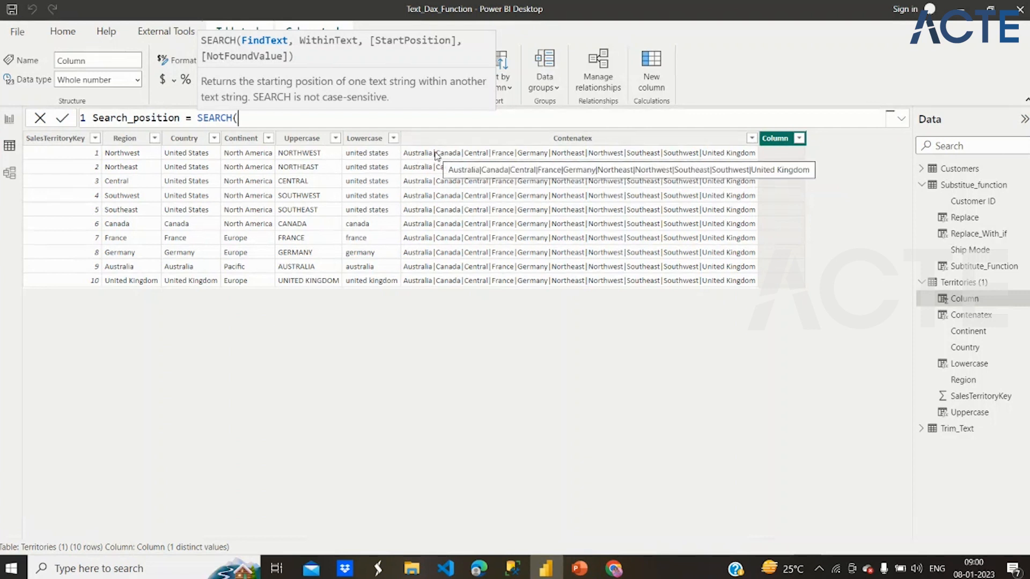
# - Set "|" as the text to find in the SEARCH function
pyautogui.write('"|",')
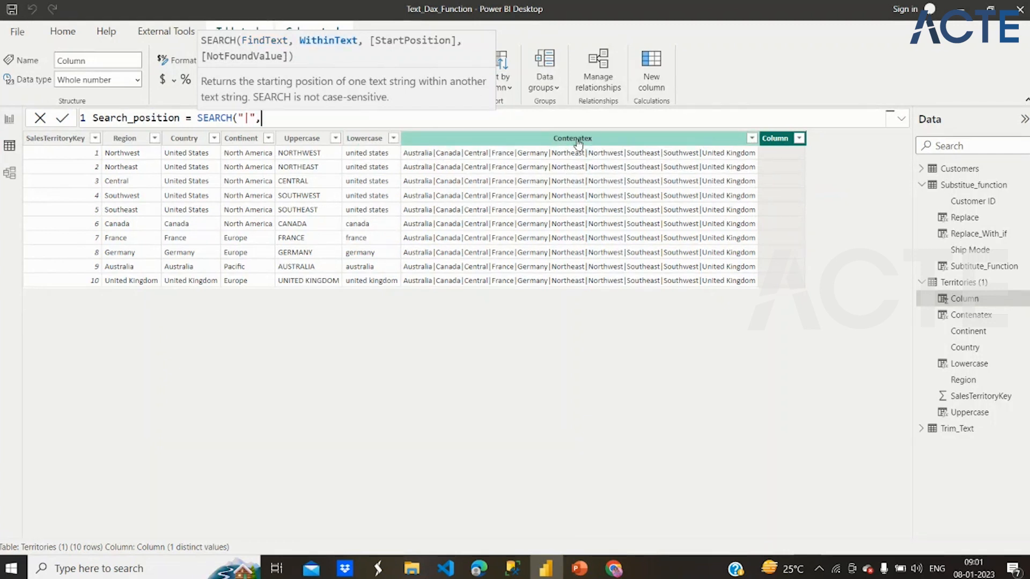
pyautogui.write('Con')
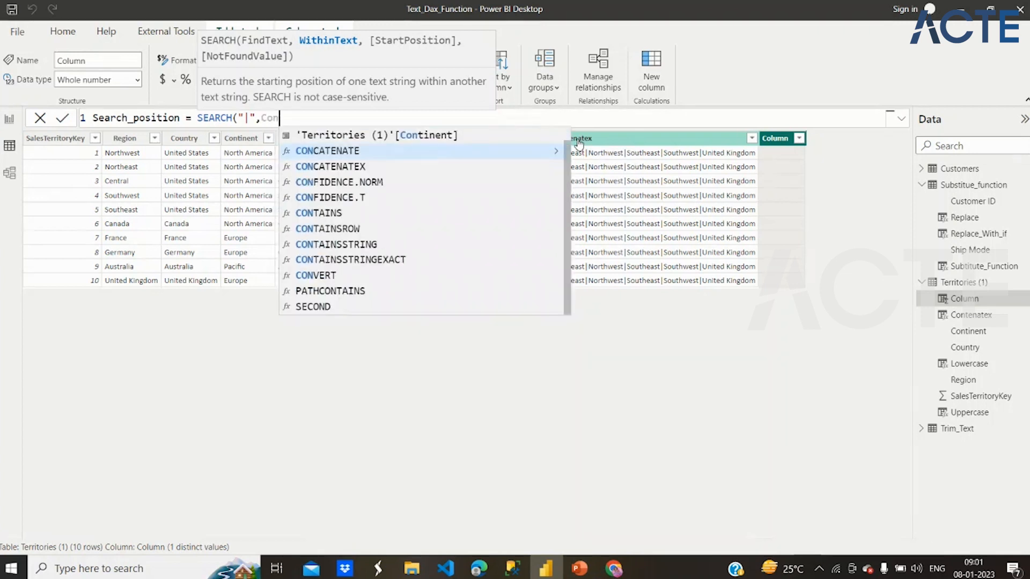
pyautogui.write('cat')
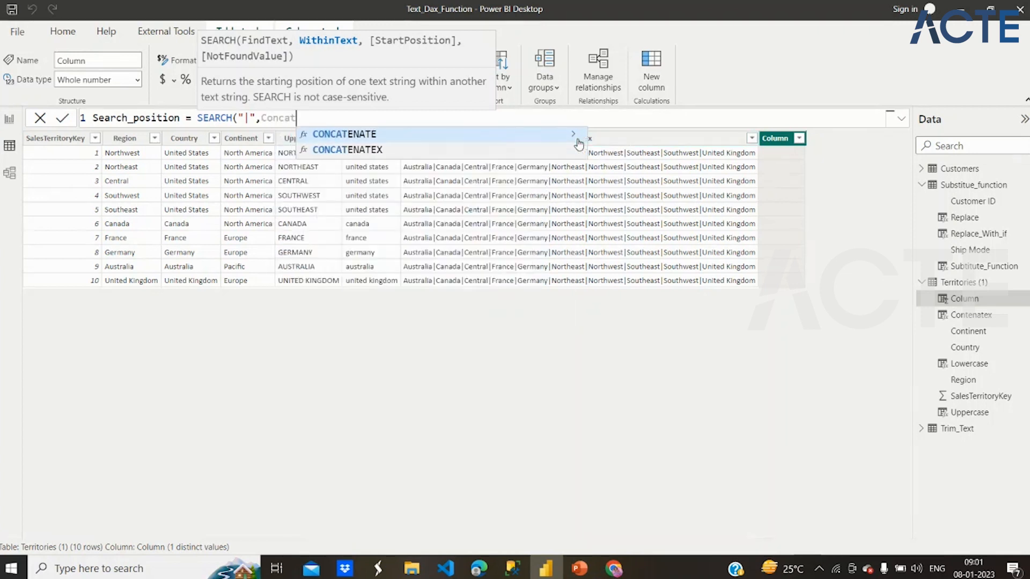
pyautogui.write('enatc')
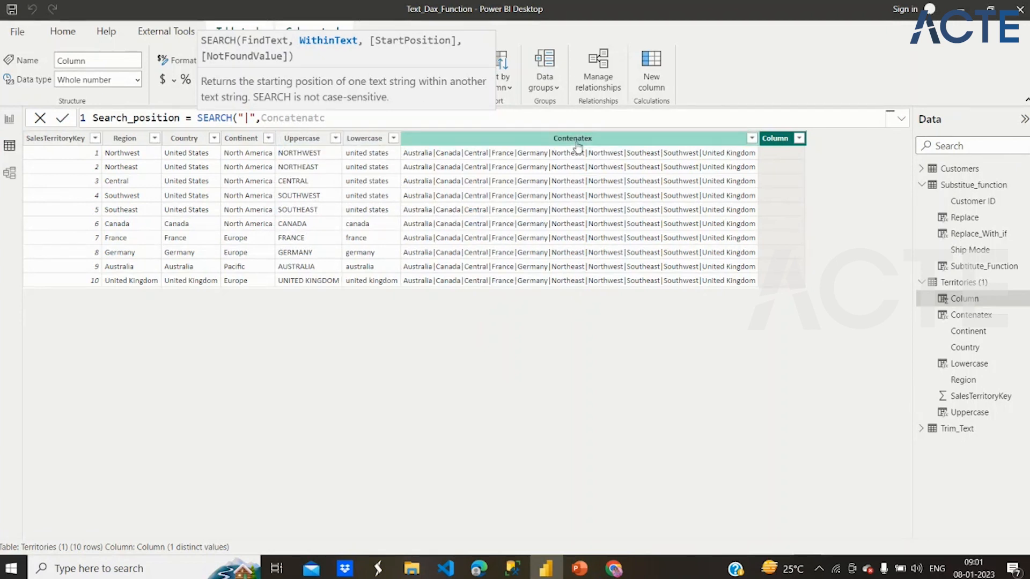
pyautogui.press('BackSpace')
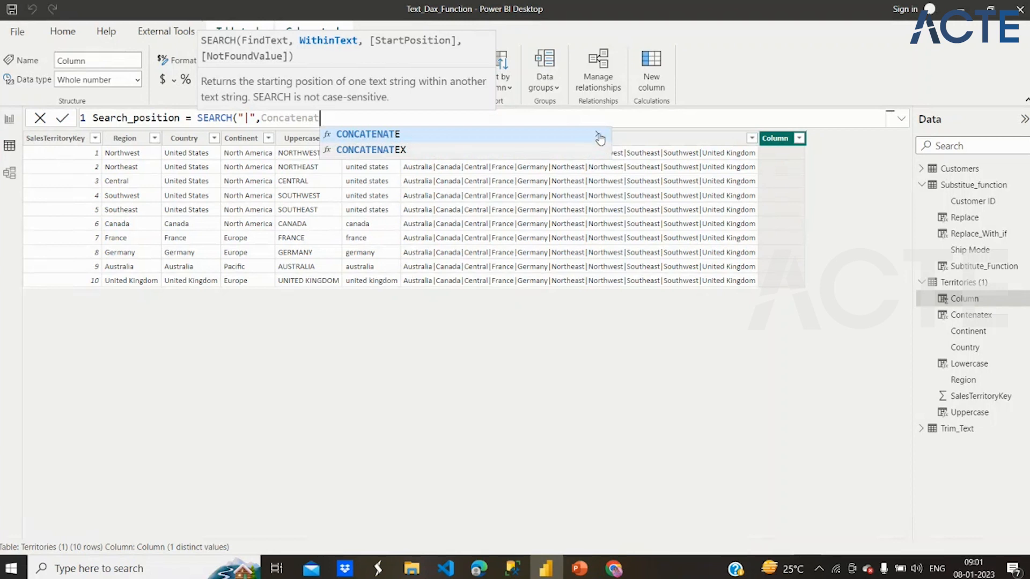
pyautogui.press('BackSpace')
pyautogui.press('BackSpace')
pyautogui.press('BackSpace')
pyautogui.press('BackSpace')
pyautogui.press('BackSpace')
pyautogui.press('BackSpace')
pyautogui.press('BackSpace')
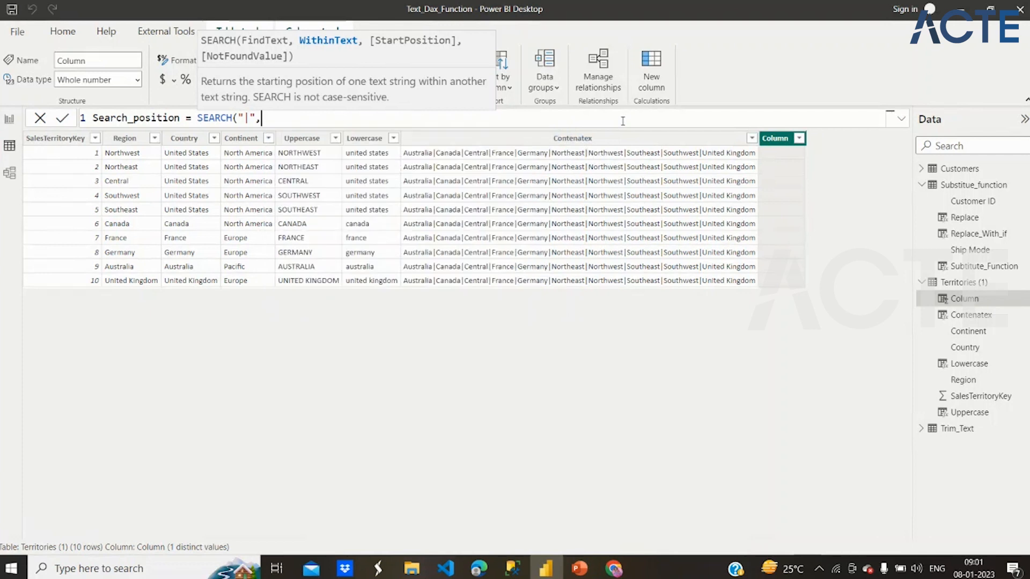
# - Use the Contenatex column of Territories (1) as the text to search within and commit the Search_position formula
pyautogui.write('te')
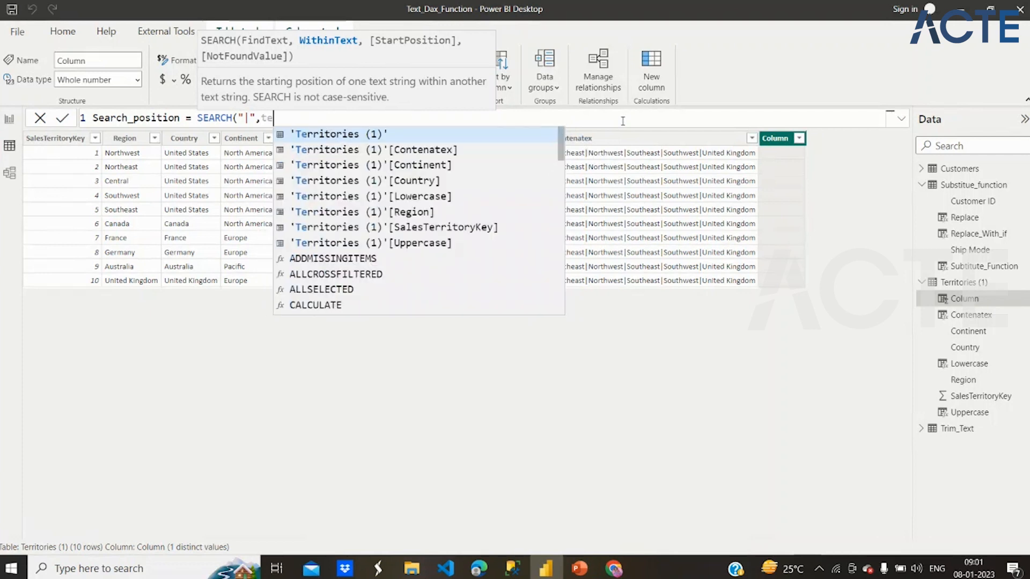
pyautogui.click(420, 151)
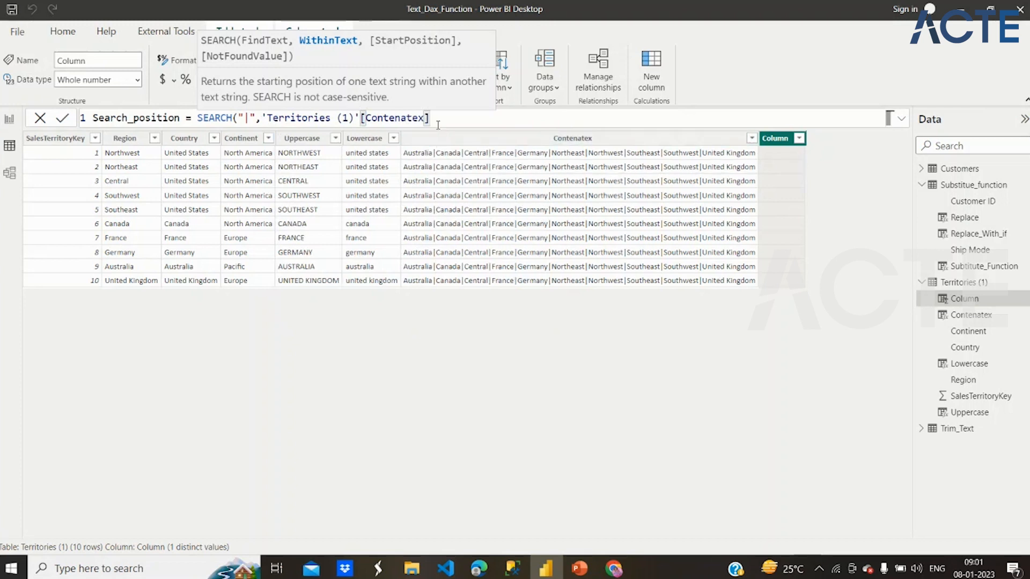
pyautogui.write(',')
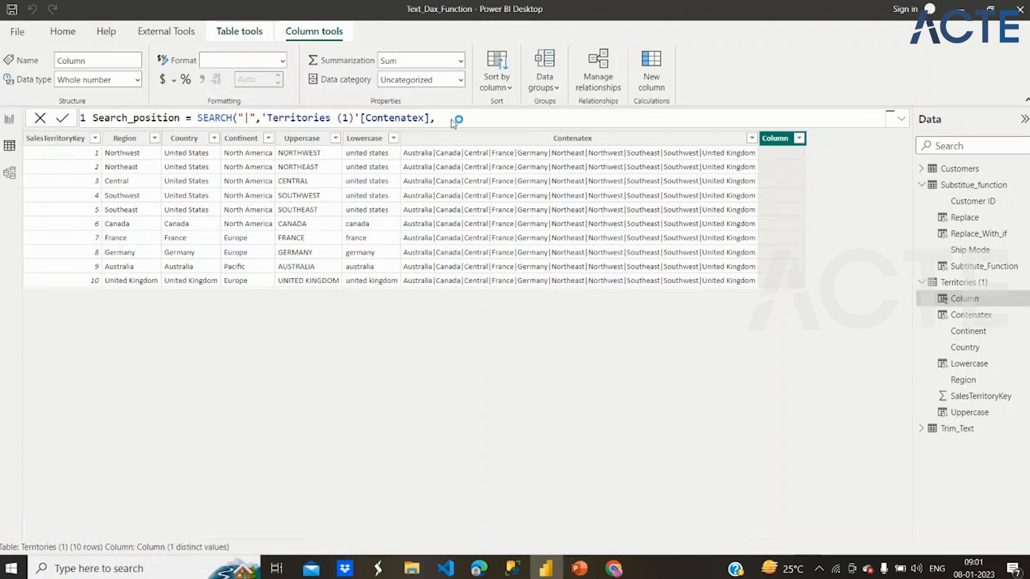
pyautogui.press('Return')
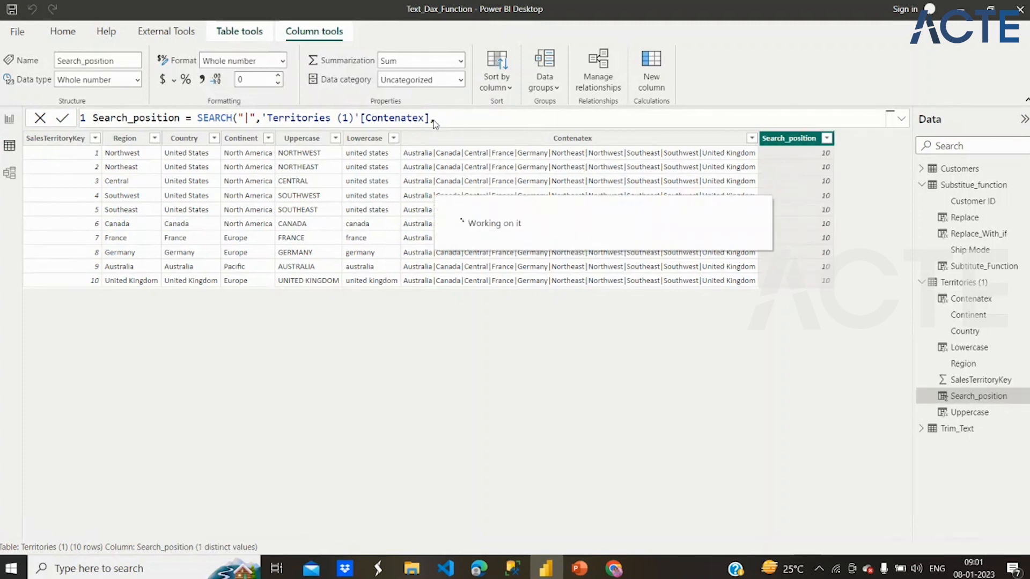
# - Extend the Search_position formula with start position 1 and not-found value 0
pyautogui.click(433, 118)
pyautogui.write(',')
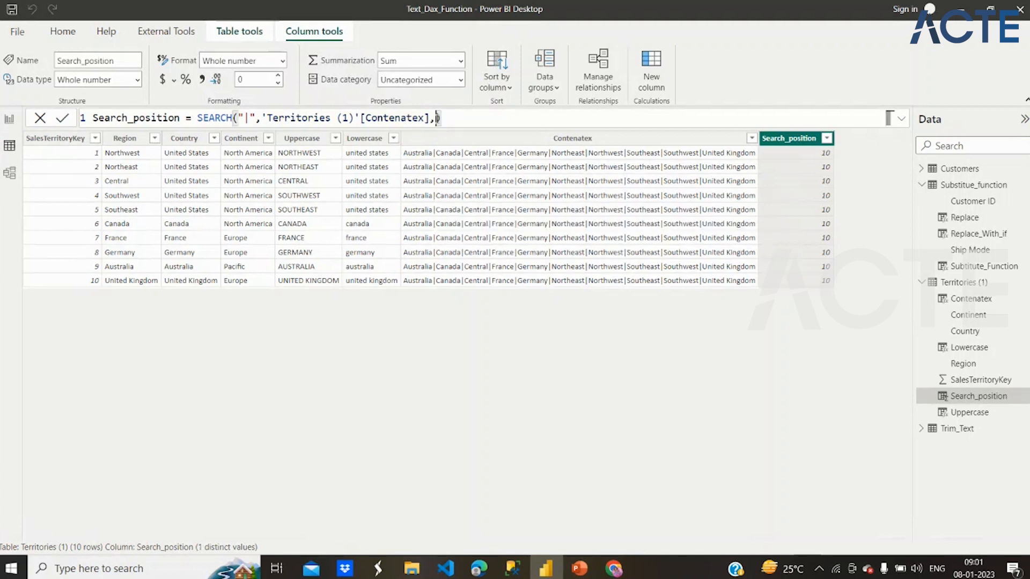
pyautogui.write('1,')
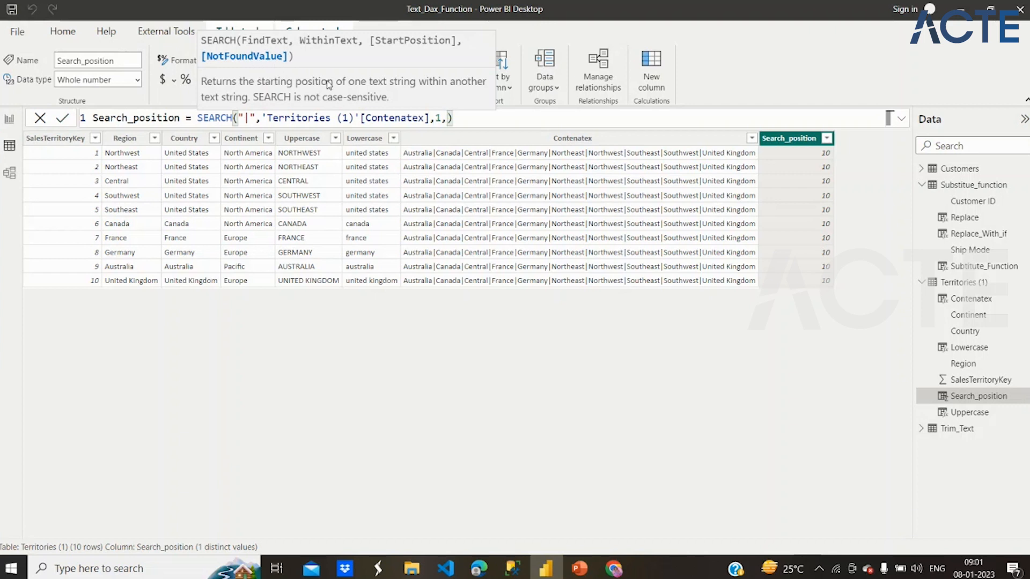
pyautogui.write('0')
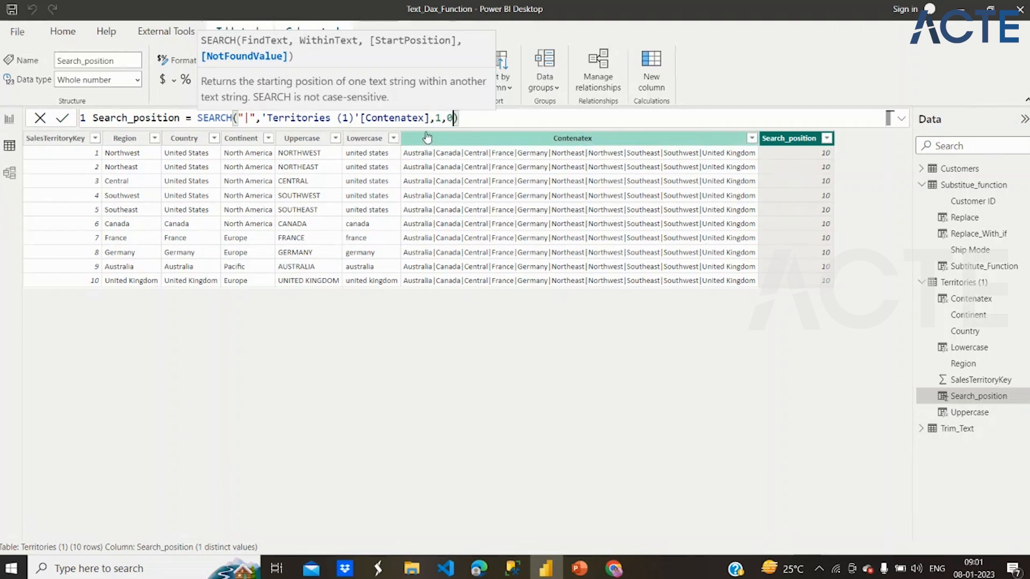
pyautogui.click(484, 117)
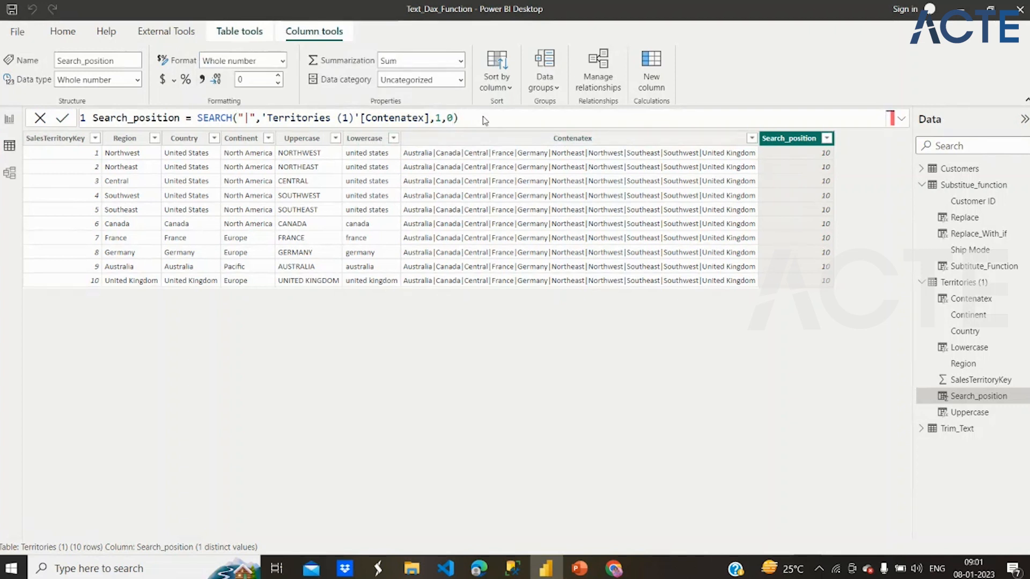